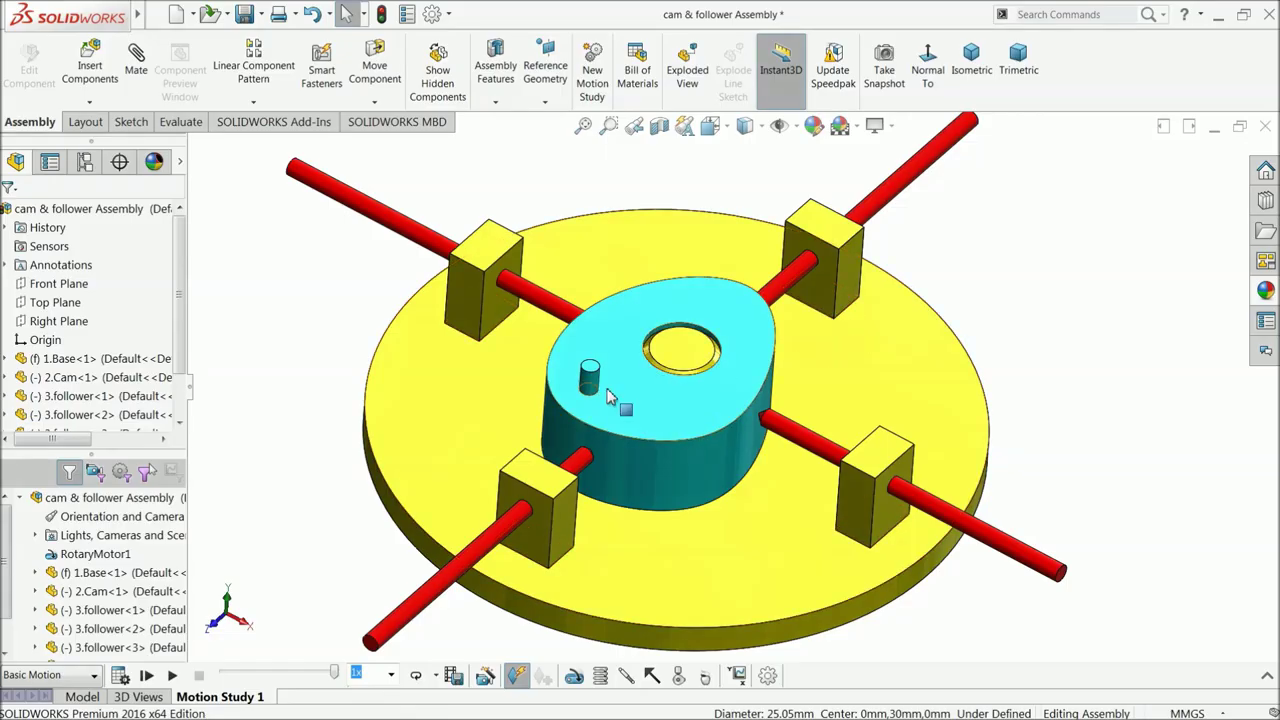
# - Play the motion study of the cam and follower assembly
pyautogui.click(170, 677)
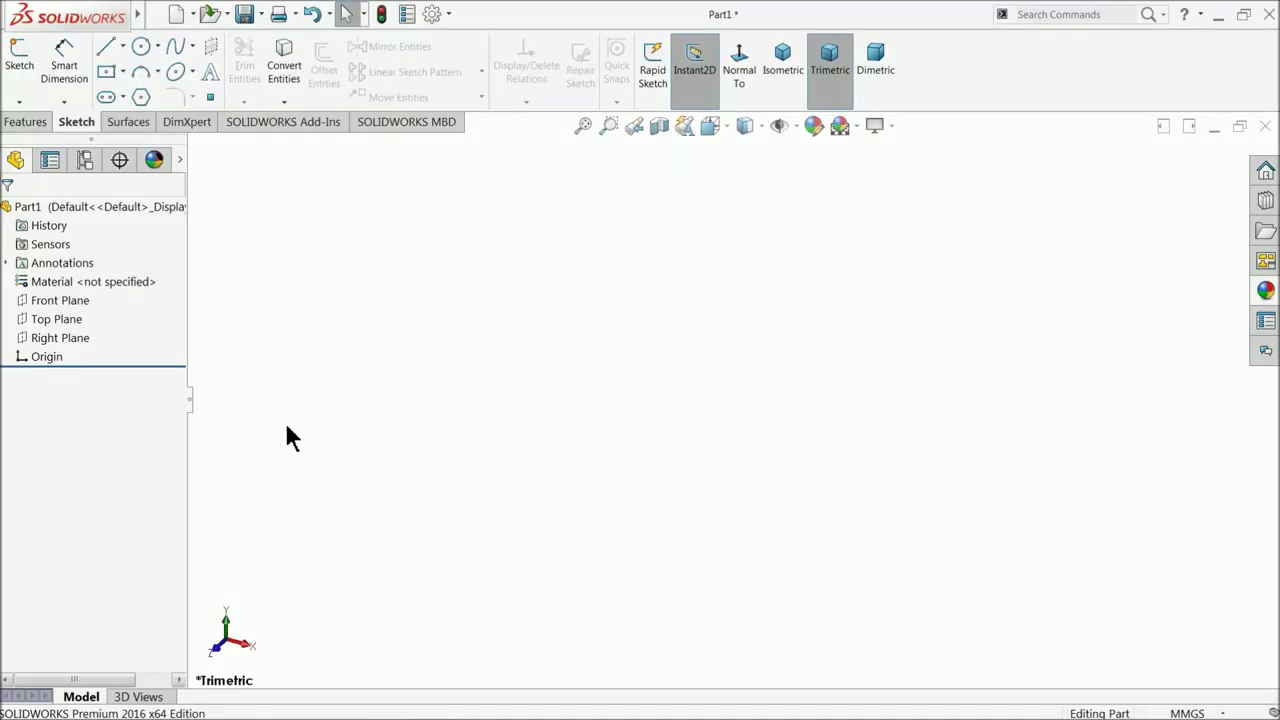
# - Sketch a circle of 100 mm radius on the Top Plane, centred on the origin
pyautogui.click(22, 322)
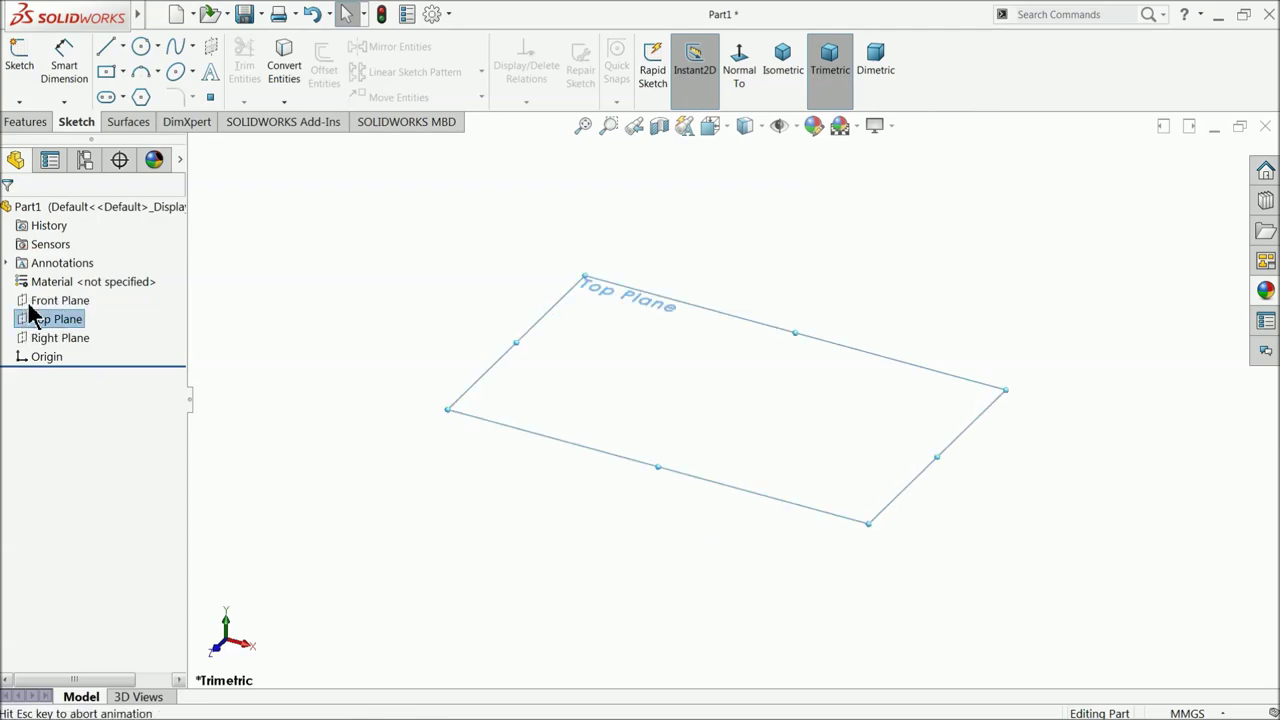
pyautogui.click(62, 298)
pyautogui.click(141, 47)
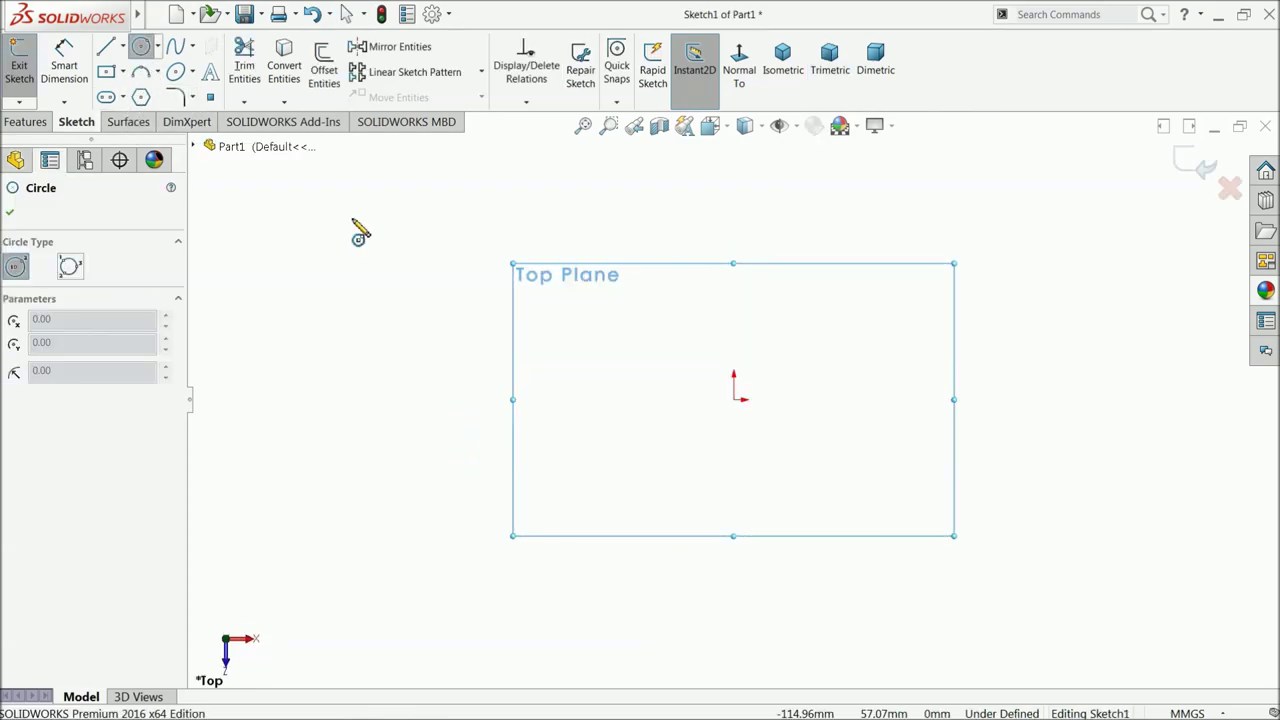
pyautogui.click(733, 400)
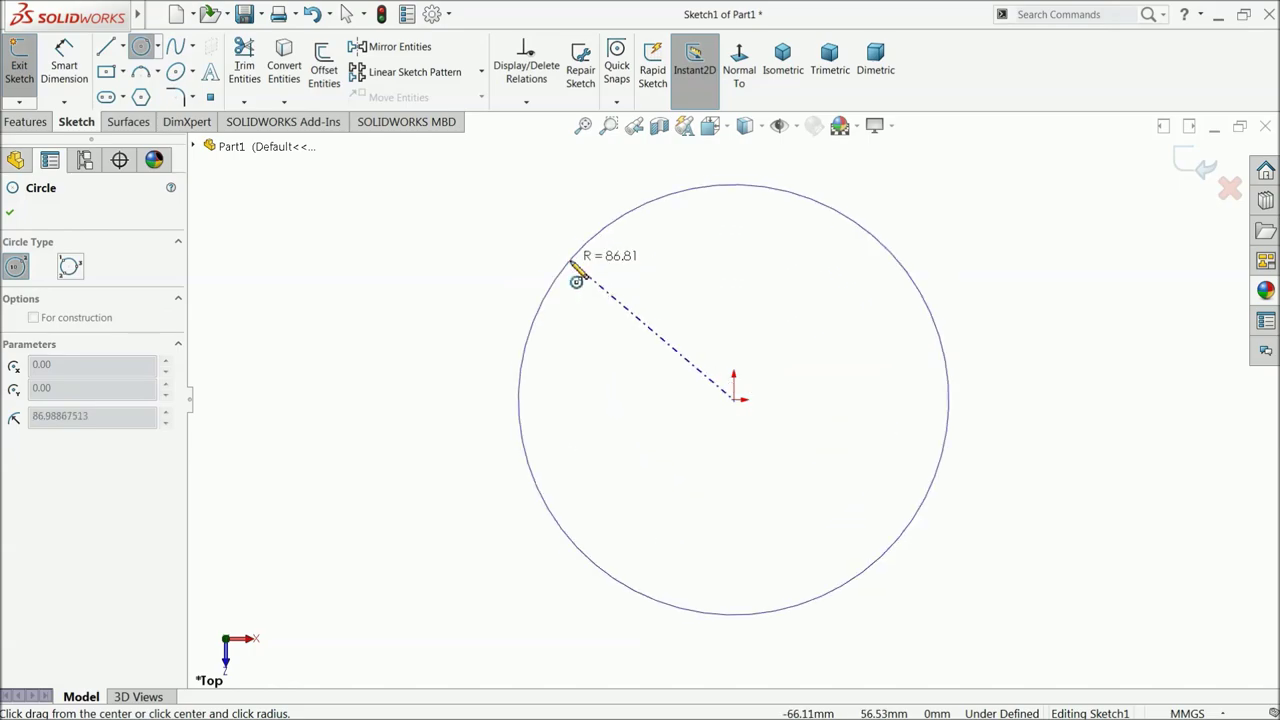
pyautogui.click(564, 254)
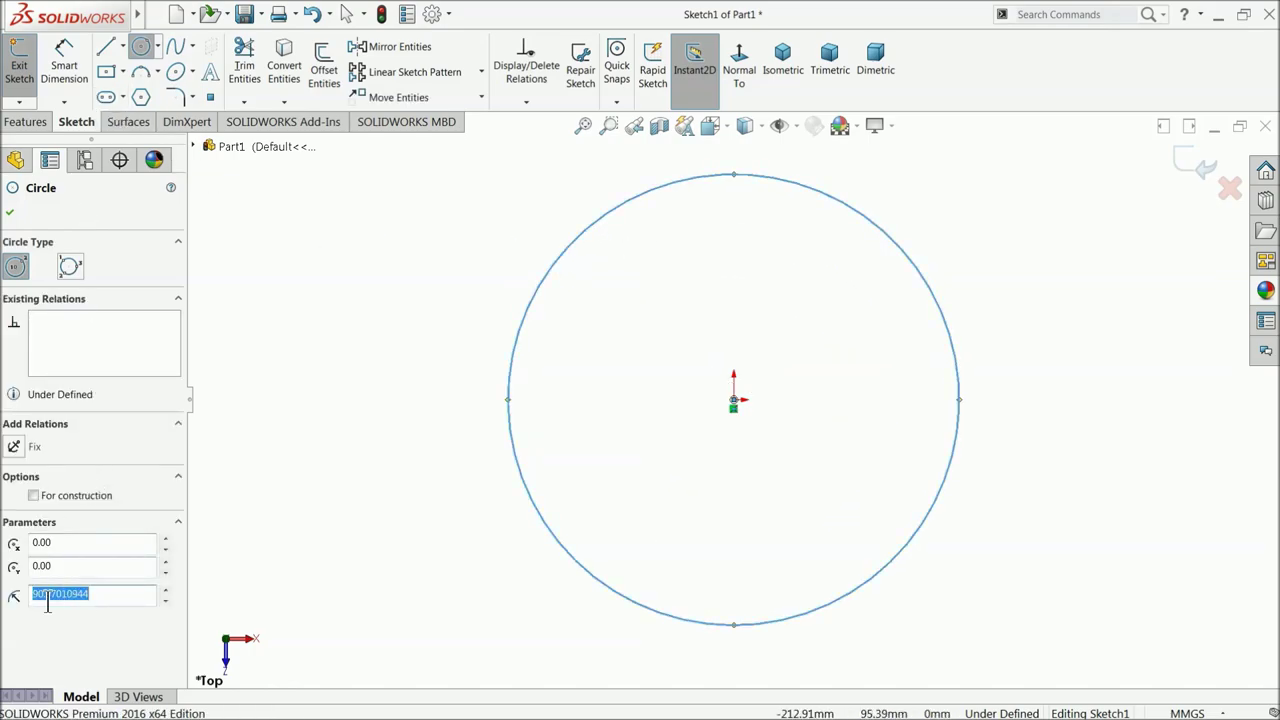
pyautogui.press('Return')
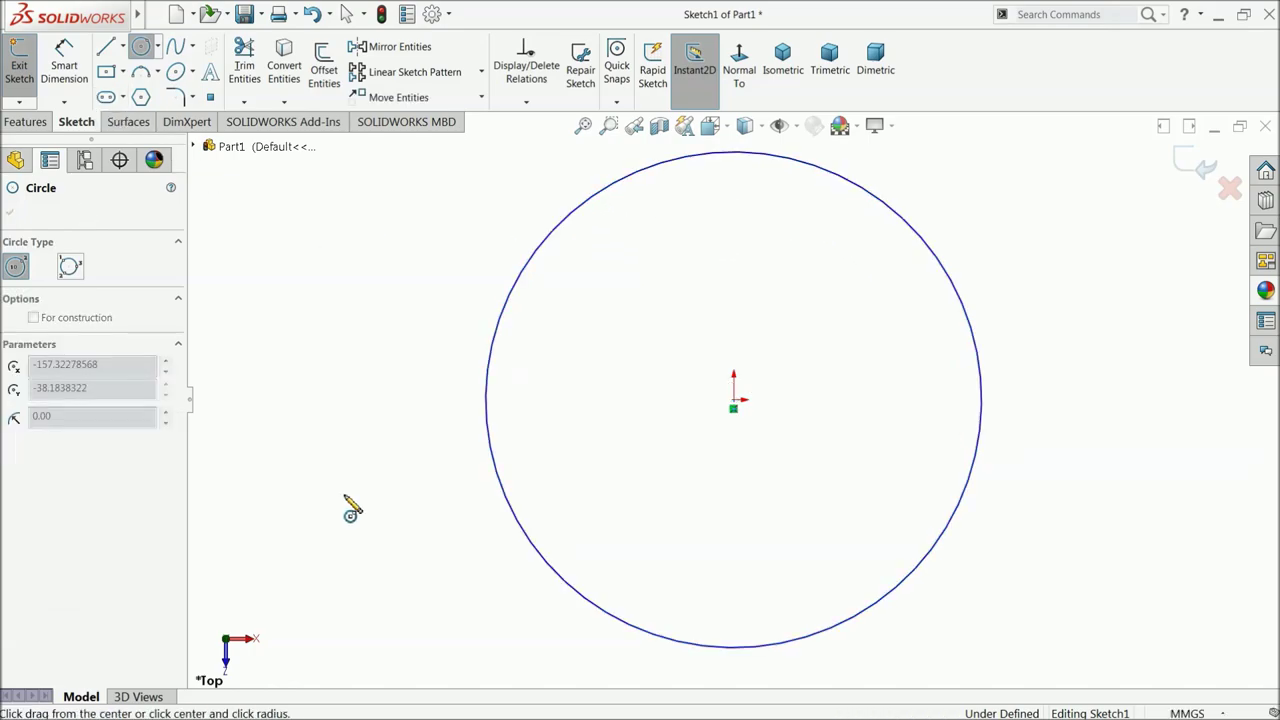
pyautogui.click(344, 492)
pyautogui.press('Escape')
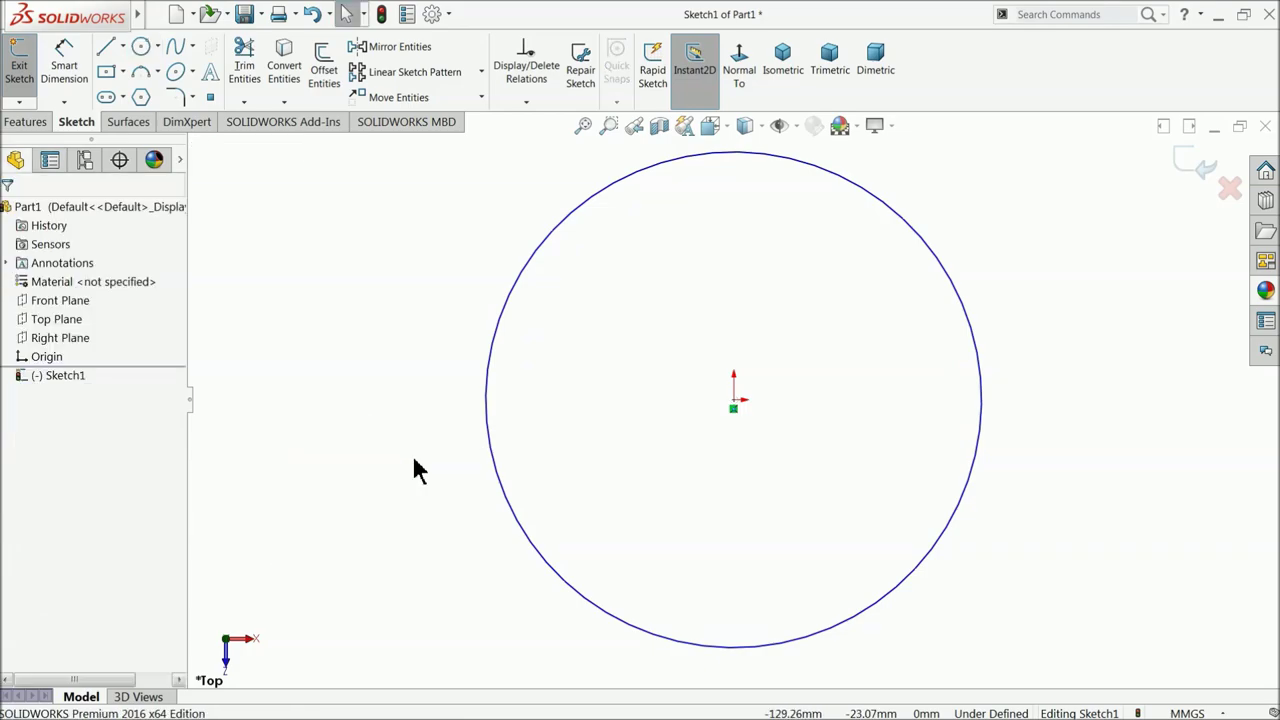
# - Dimension the circle's diameter at 200 mm
pyautogui.click(63, 65)
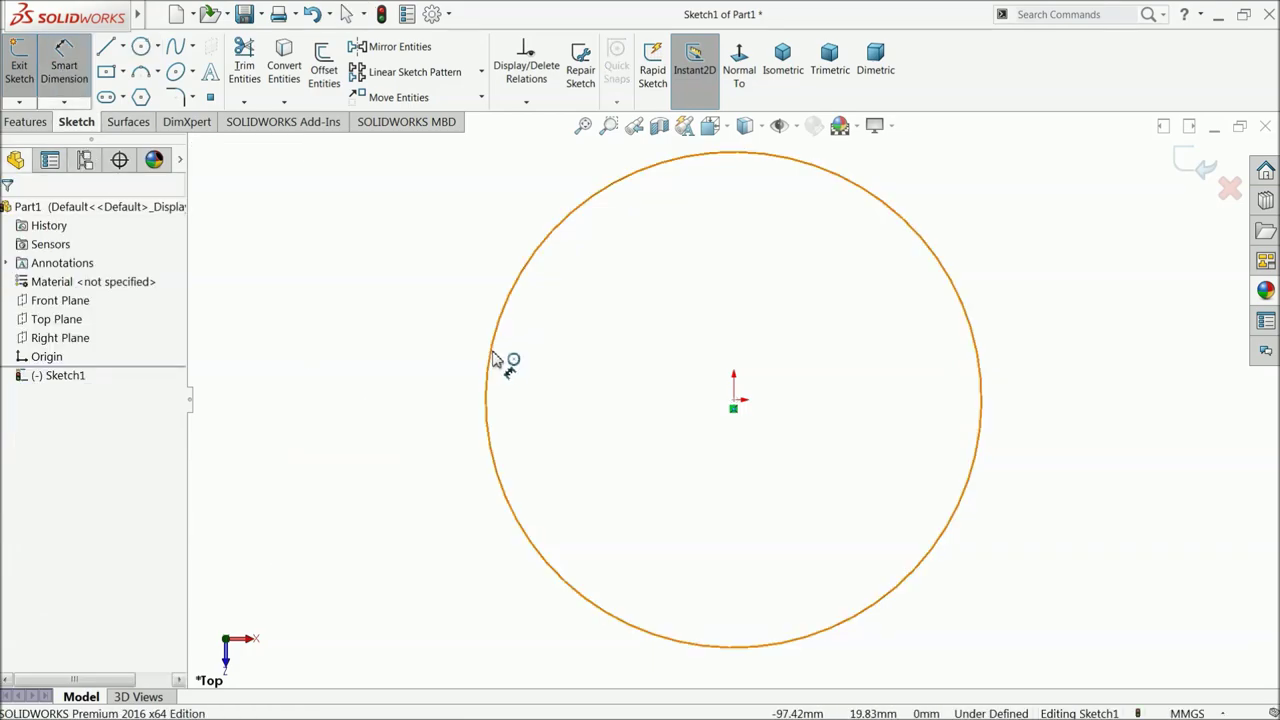
pyautogui.click(490, 360)
pyautogui.click(378, 382)
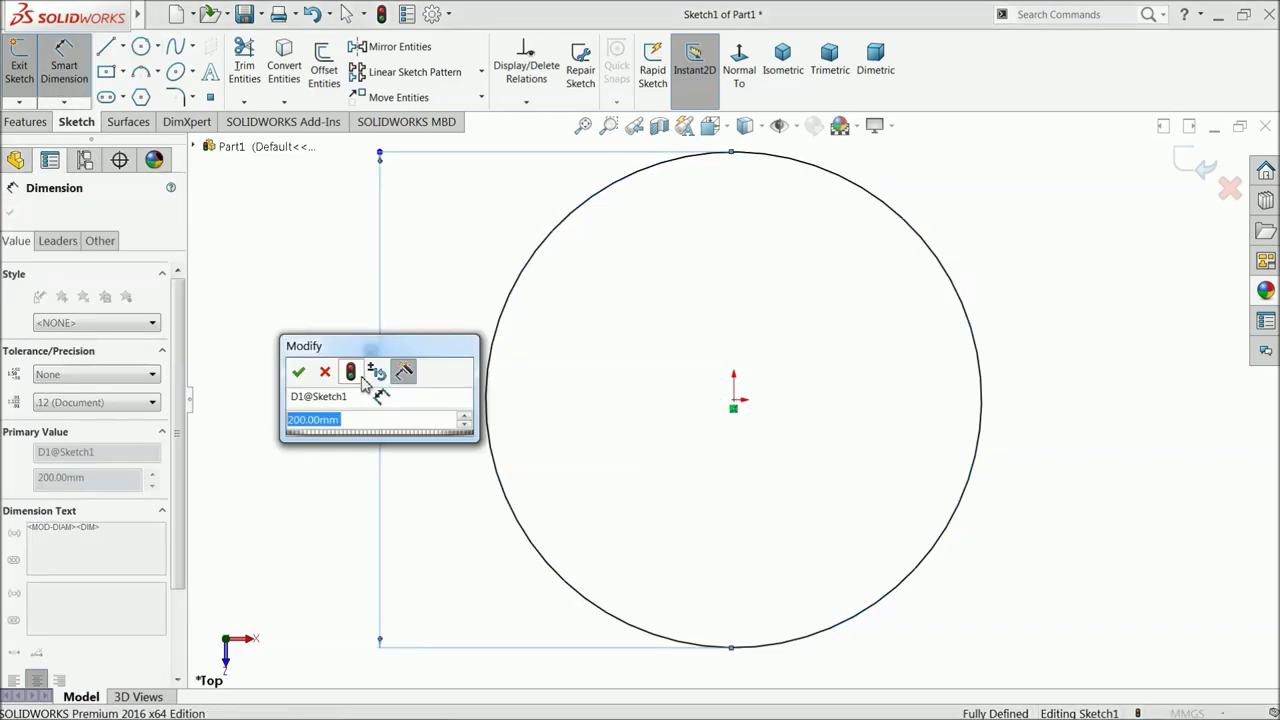
pyautogui.click(298, 375)
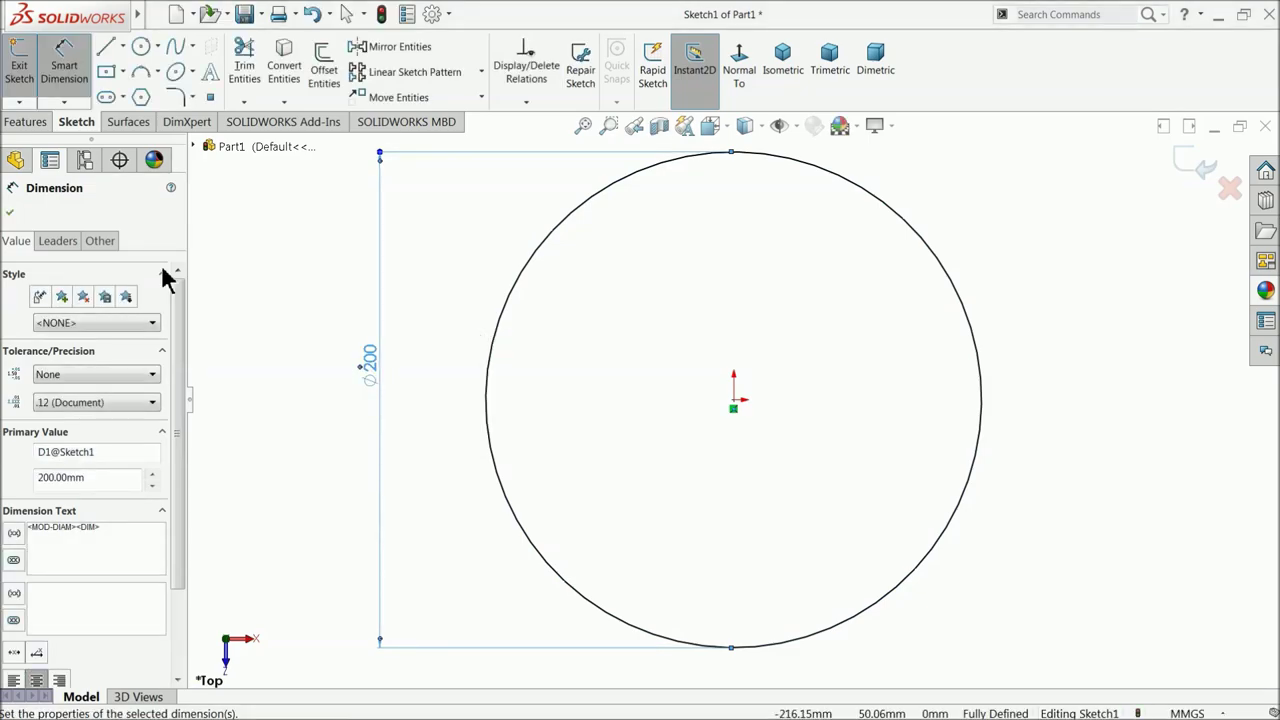
pyautogui.click(8, 213)
# - Extrude the circle as a blind boss 10 mm deep
pyautogui.click(25, 121)
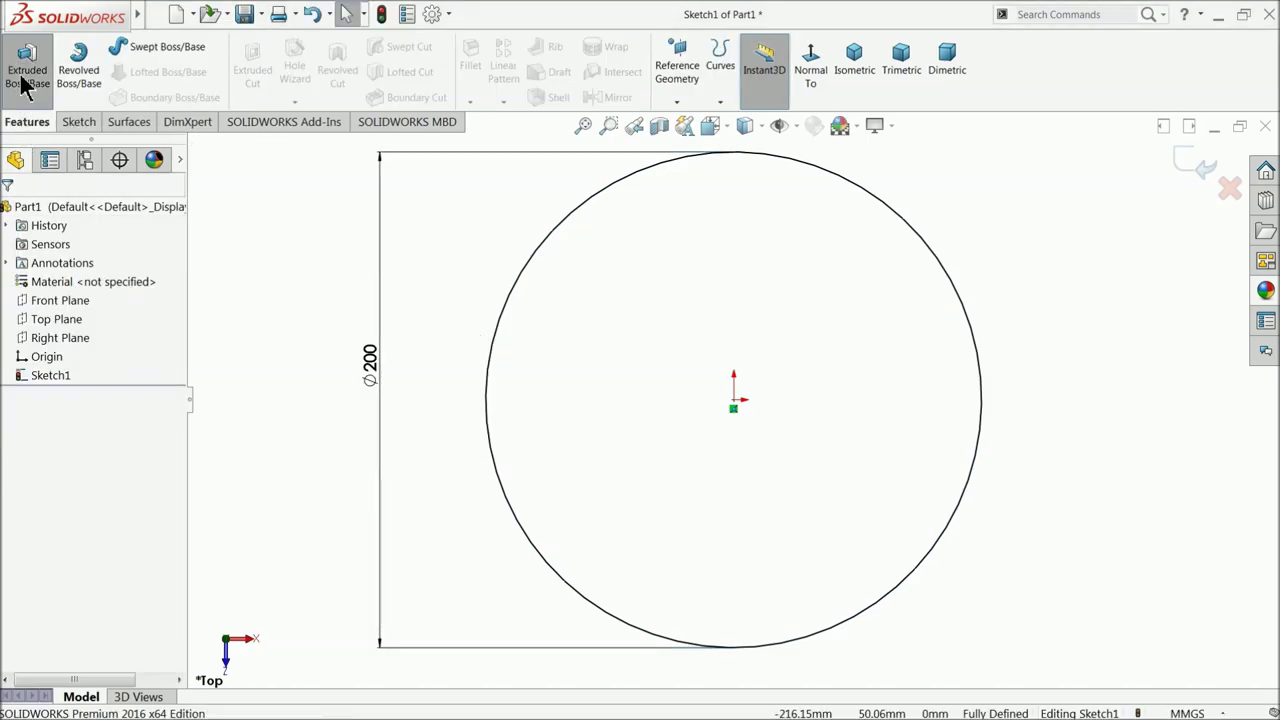
pyautogui.click(27, 70)
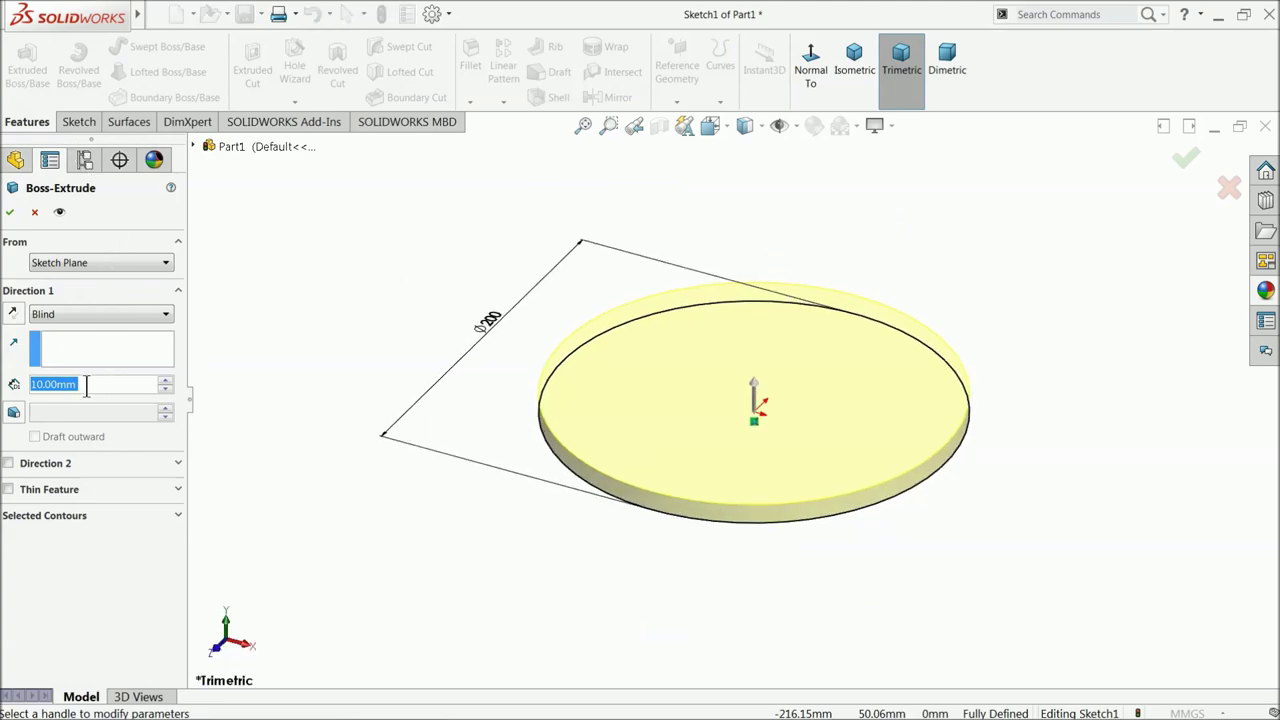
pyautogui.click(10, 214)
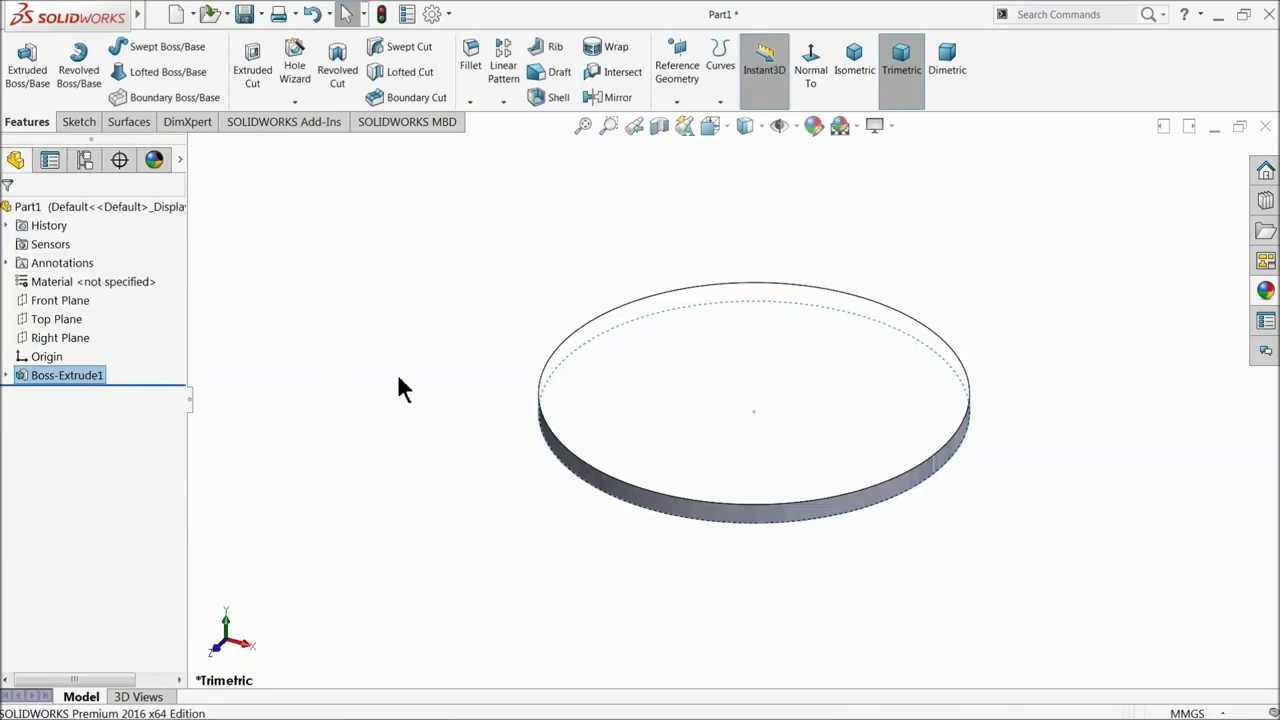
# - Start a new sketch on the disc's top face and view it straight on
pyautogui.scroll(-2, 947, 330)
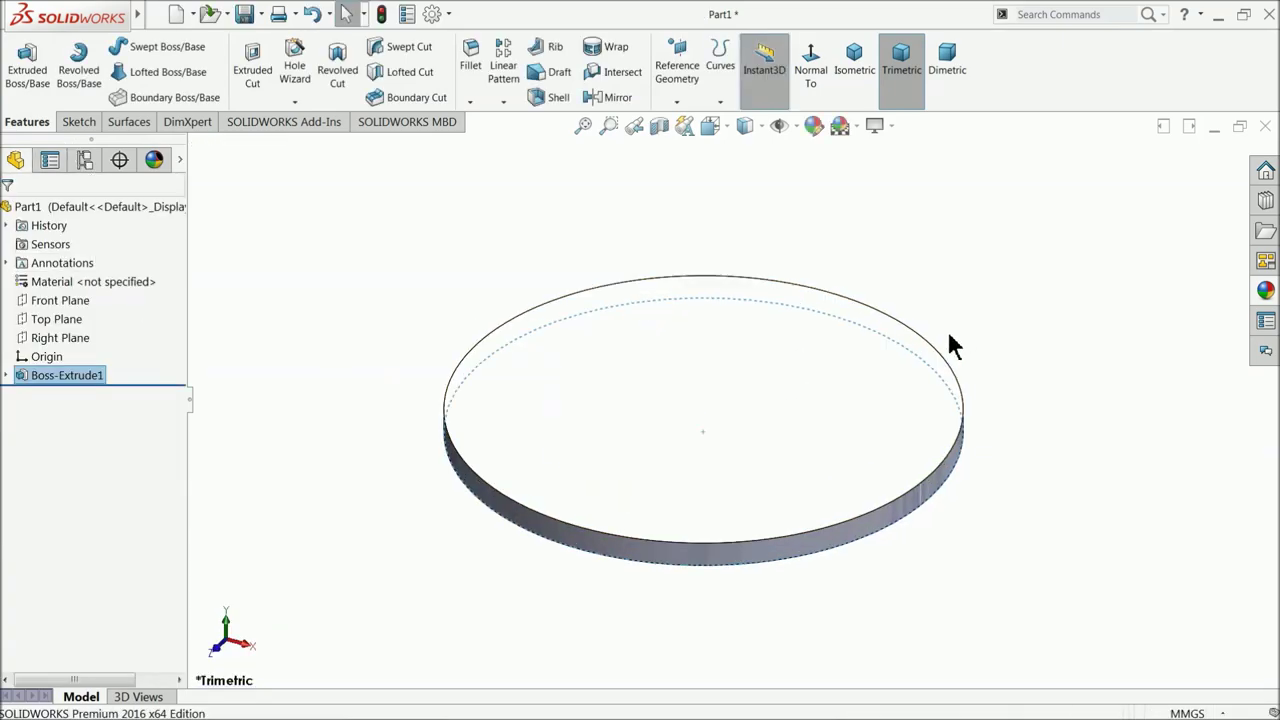
pyautogui.click(118, 206)
pyautogui.moveTo(595, 270); pyautogui.dragTo(654, 386, button='middle')
pyautogui.click(674, 420)
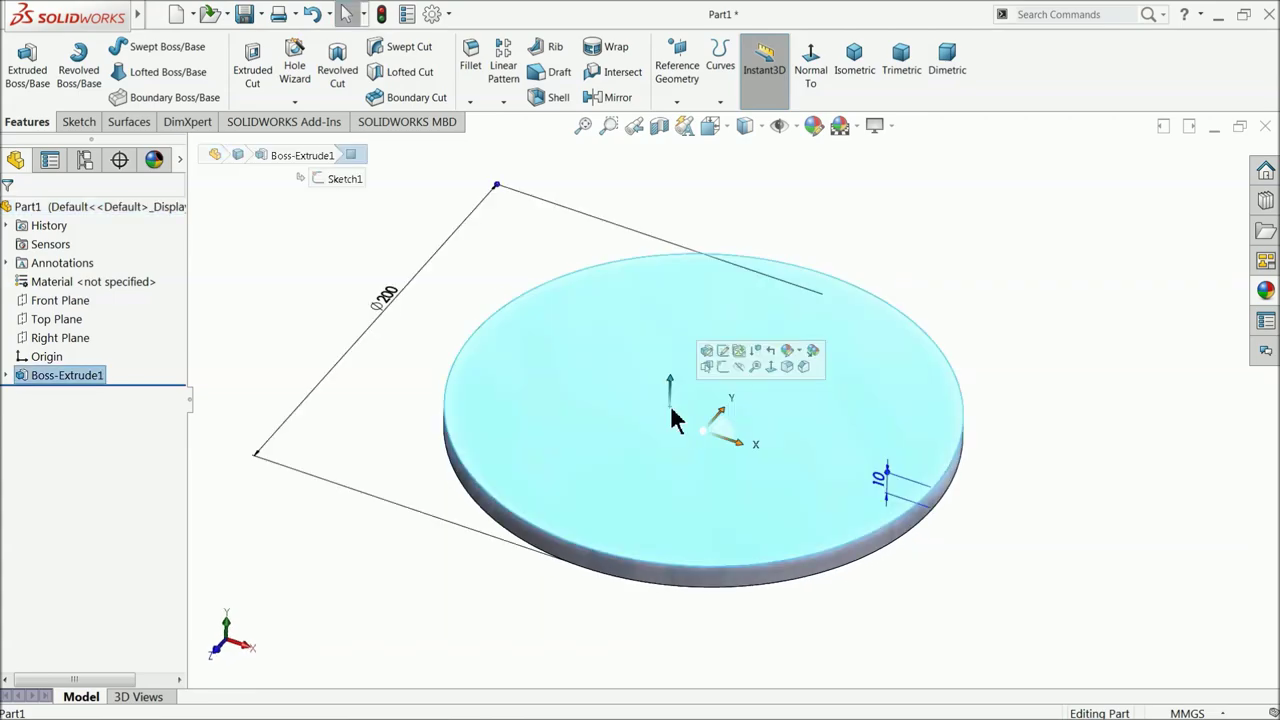
pyautogui.click(728, 367)
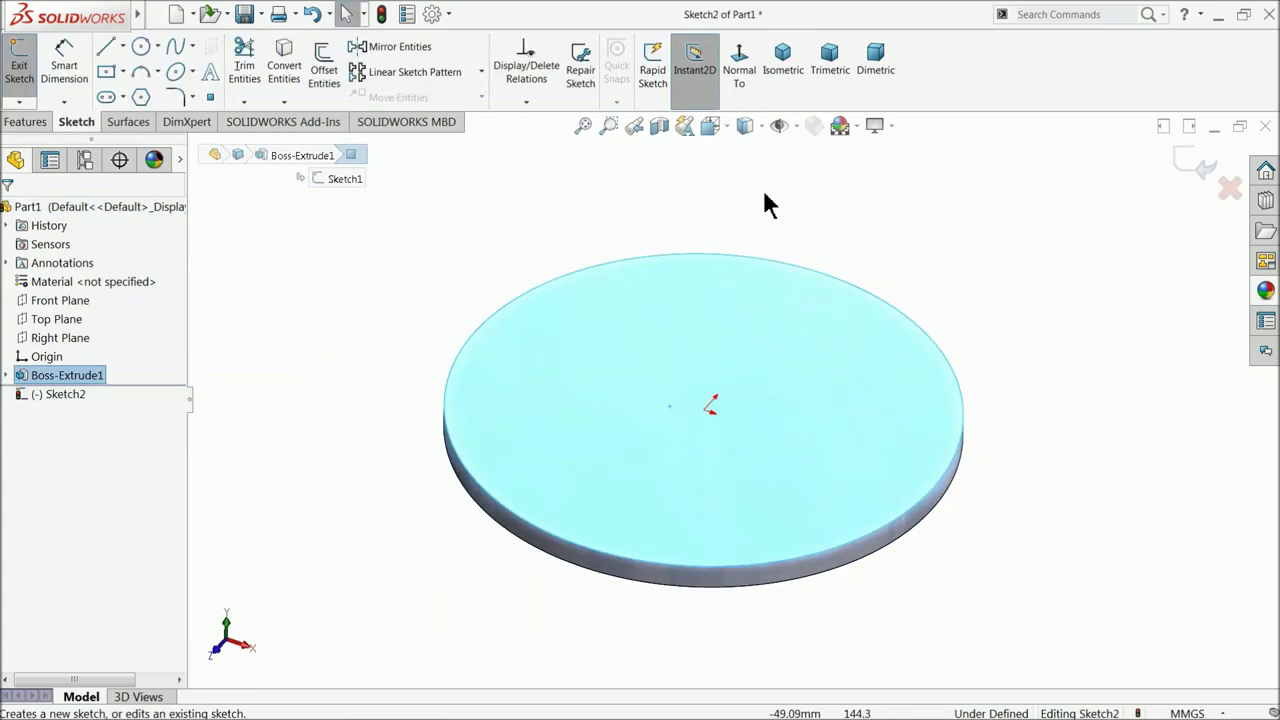
pyautogui.click(745, 72)
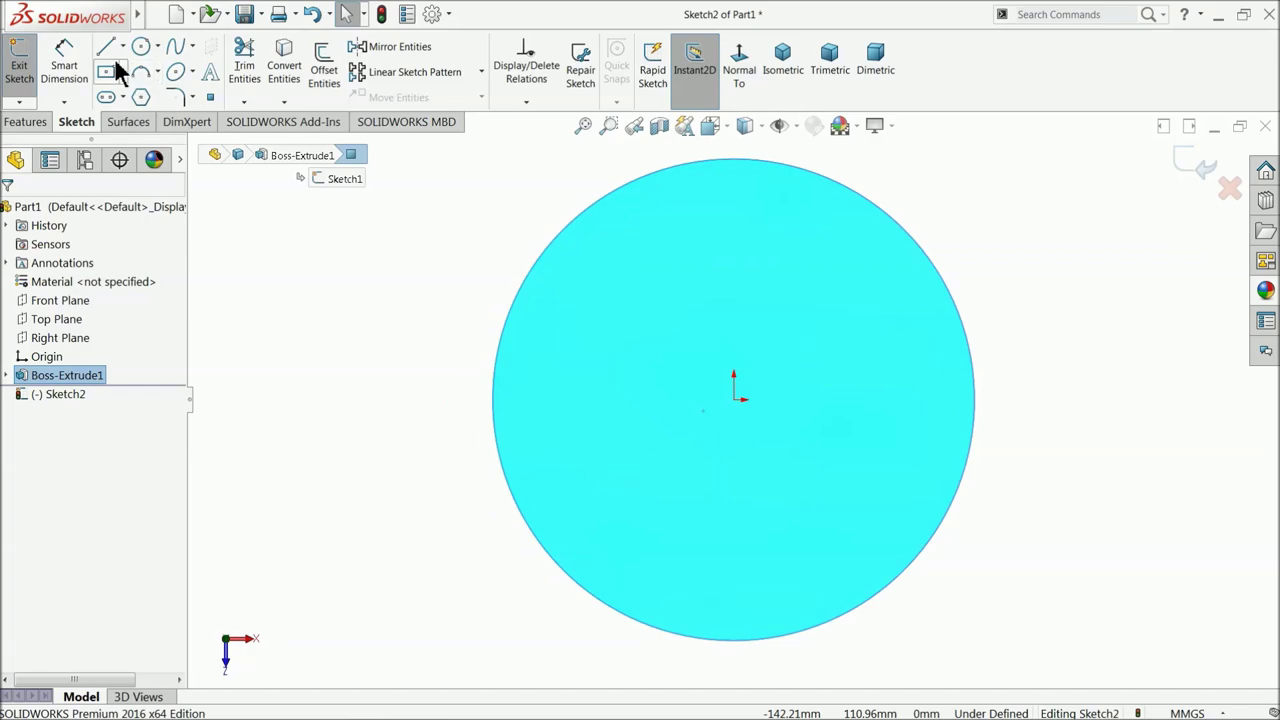
# - Draw two joined centerlines: a vertical one from the disc's upper edge to the origin and a horizontal one to its right edge
pyautogui.click(122, 46)
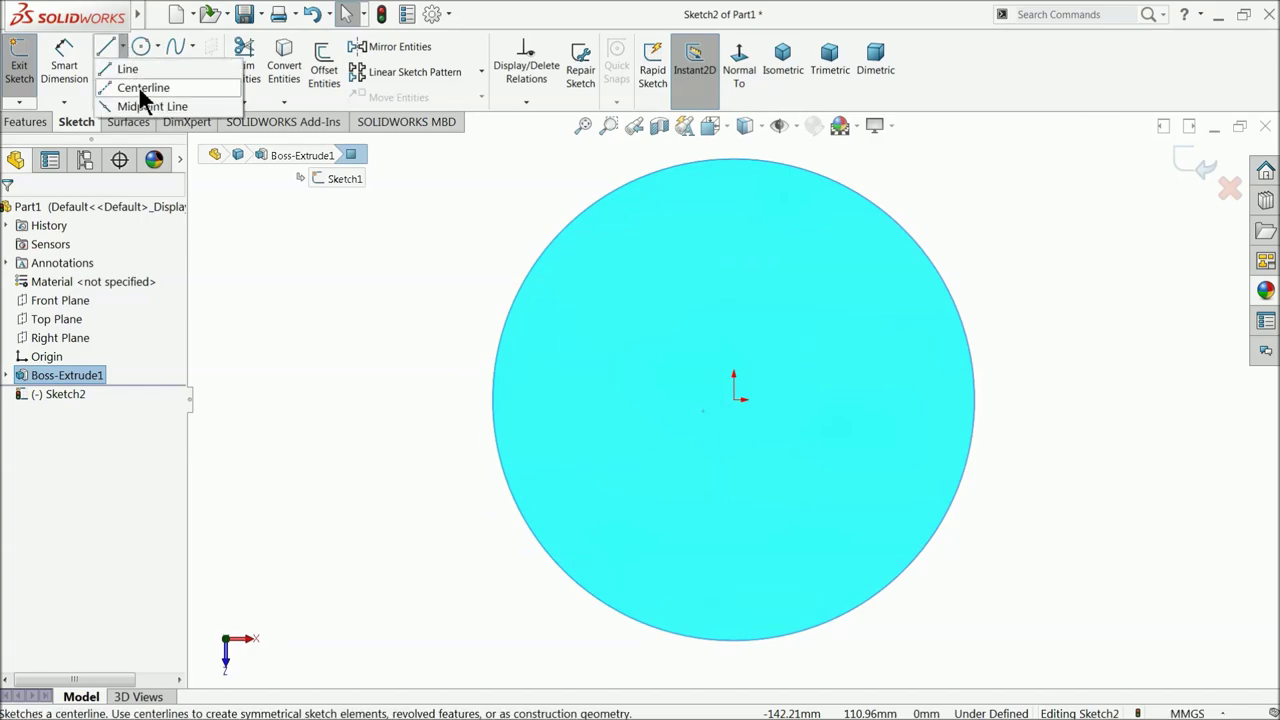
pyautogui.click(140, 87)
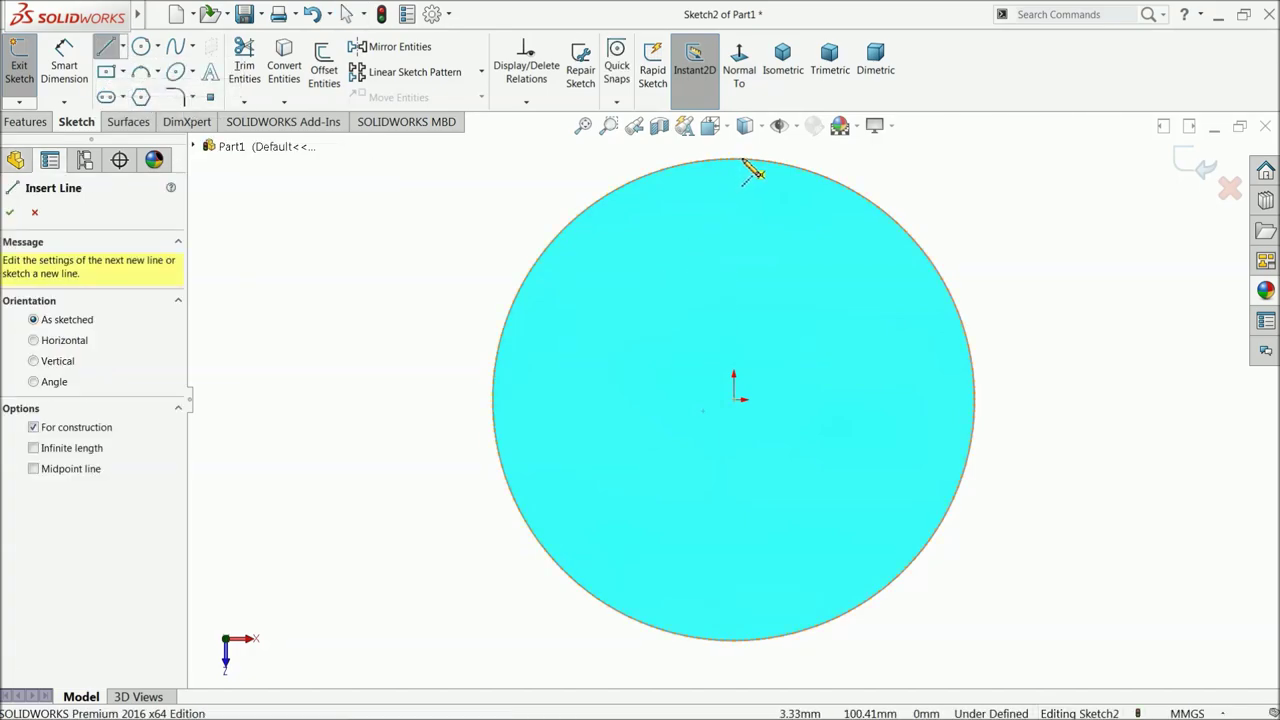
pyautogui.click(734, 160)
pyautogui.click(734, 400)
pyautogui.click(975, 400)
pyautogui.rightClick(1048, 306)
pyautogui.click(1066, 313)
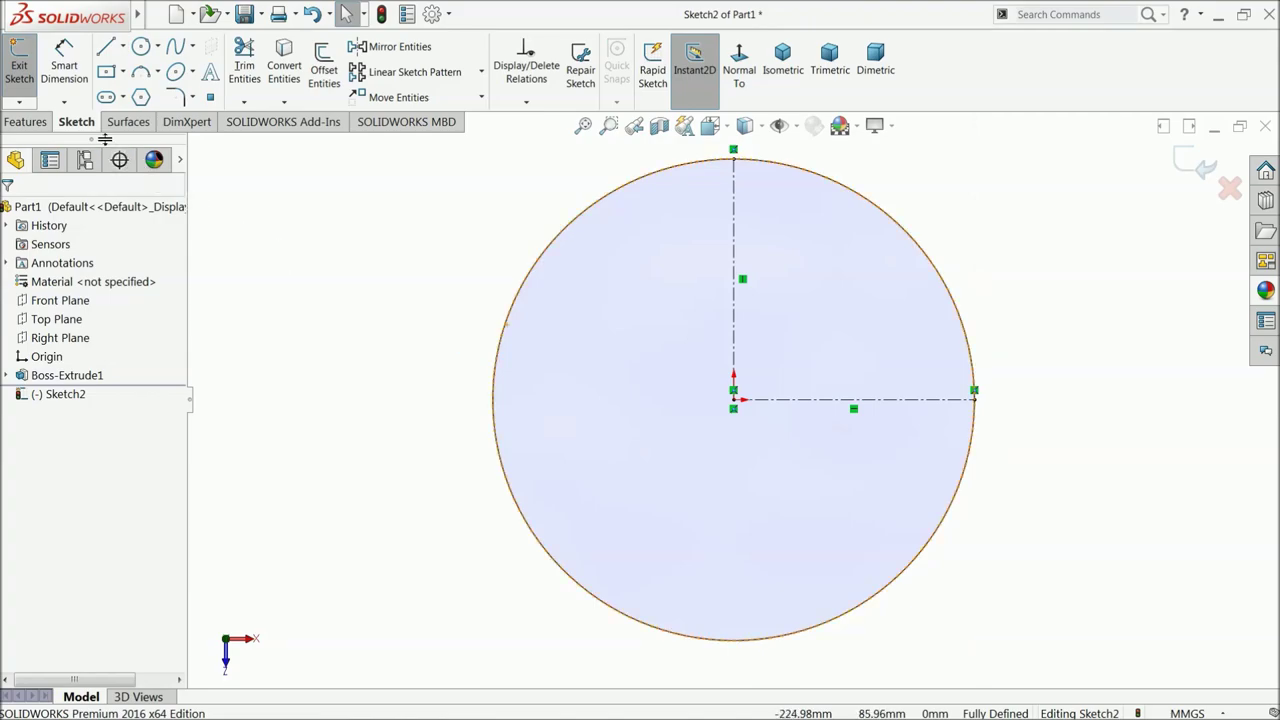
# - Sketch a center rectangle about 20 mm wide and 40 mm high, centred on the horizontal centerline near the disc's edge
pyautogui.click(108, 75)
pyautogui.scroll(-3, 900, 405)
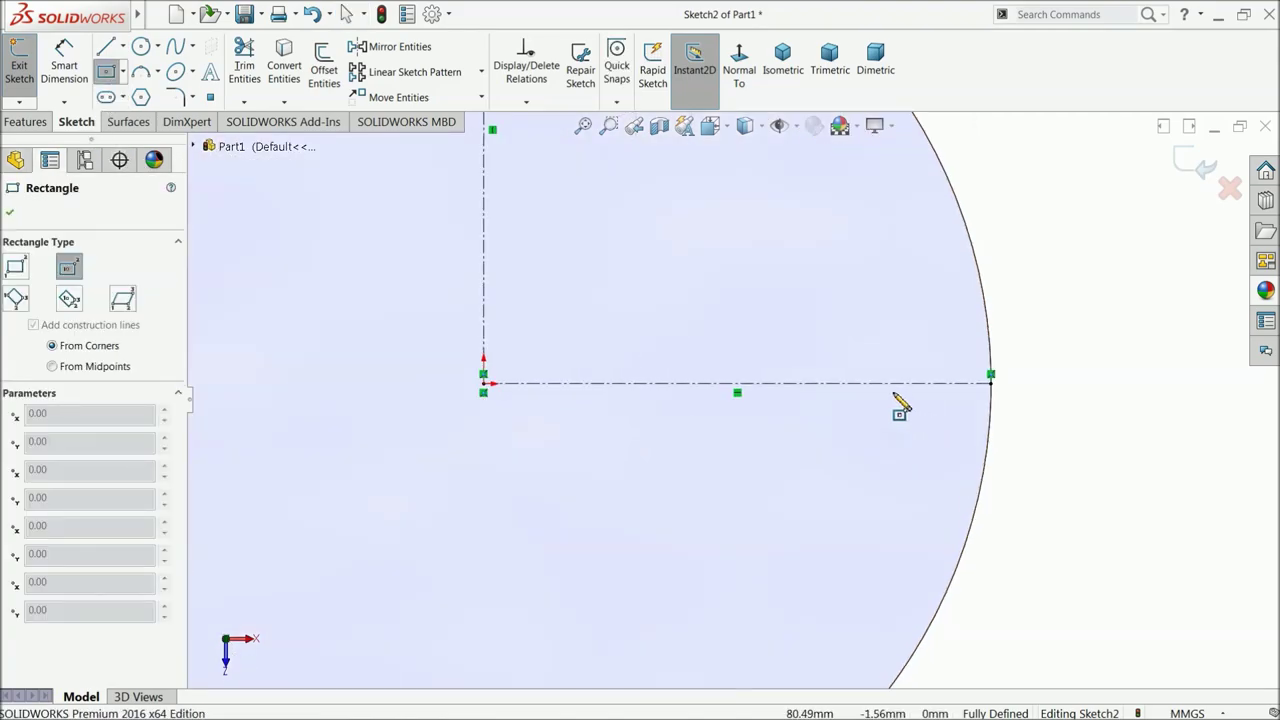
pyautogui.click(846, 384)
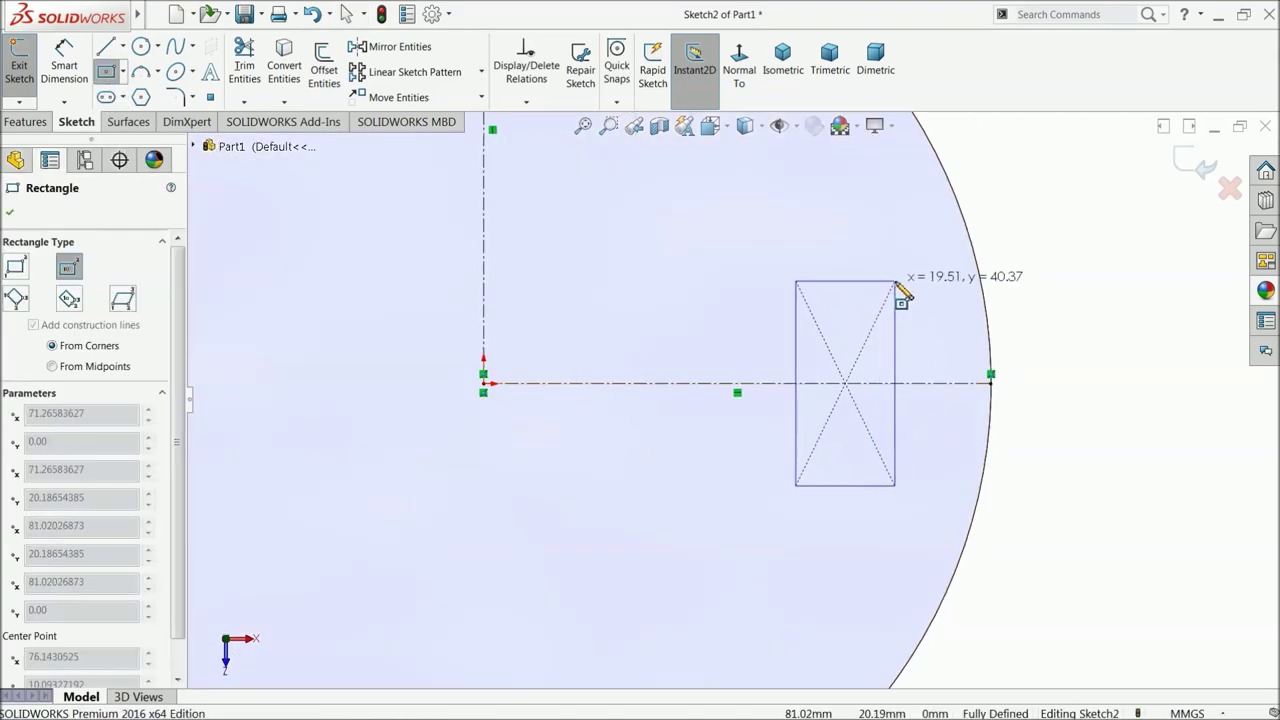
pyautogui.click(896, 281)
# - Dimension the rectangle 13.7 mm wide and 21.2 mm high
pyautogui.click(64, 62)
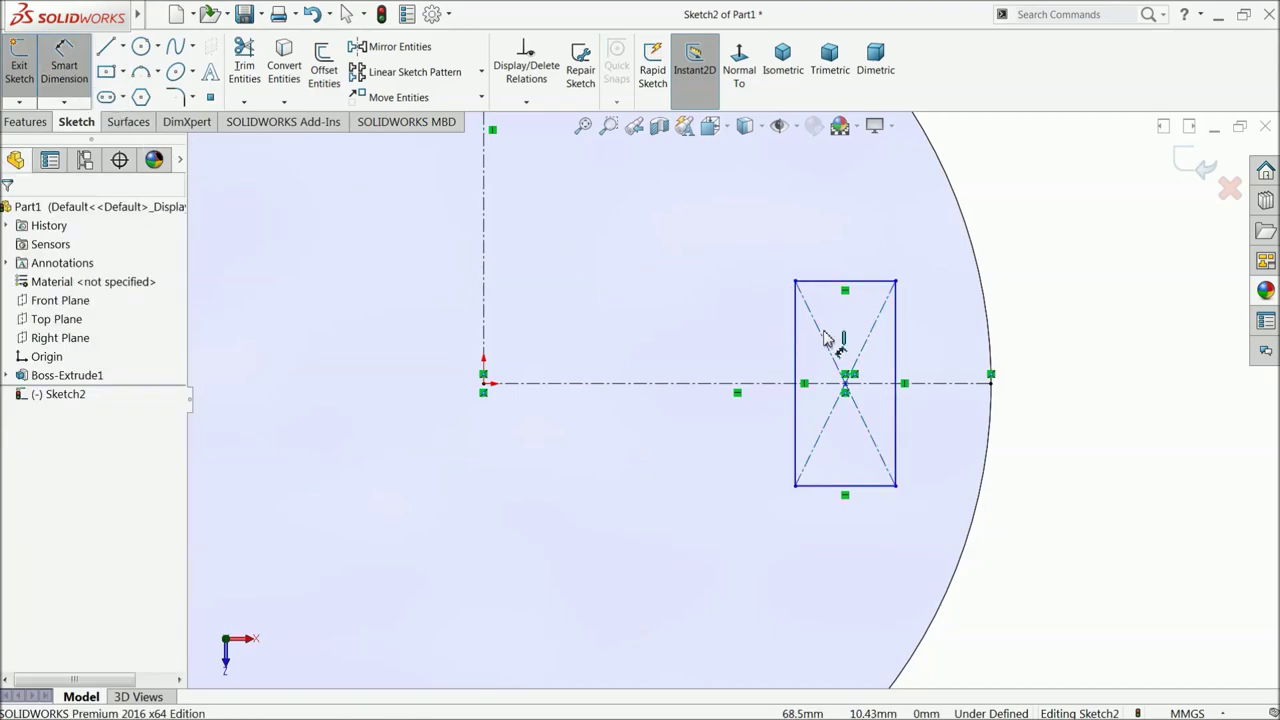
pyautogui.click(843, 282)
pyautogui.click(838, 250)
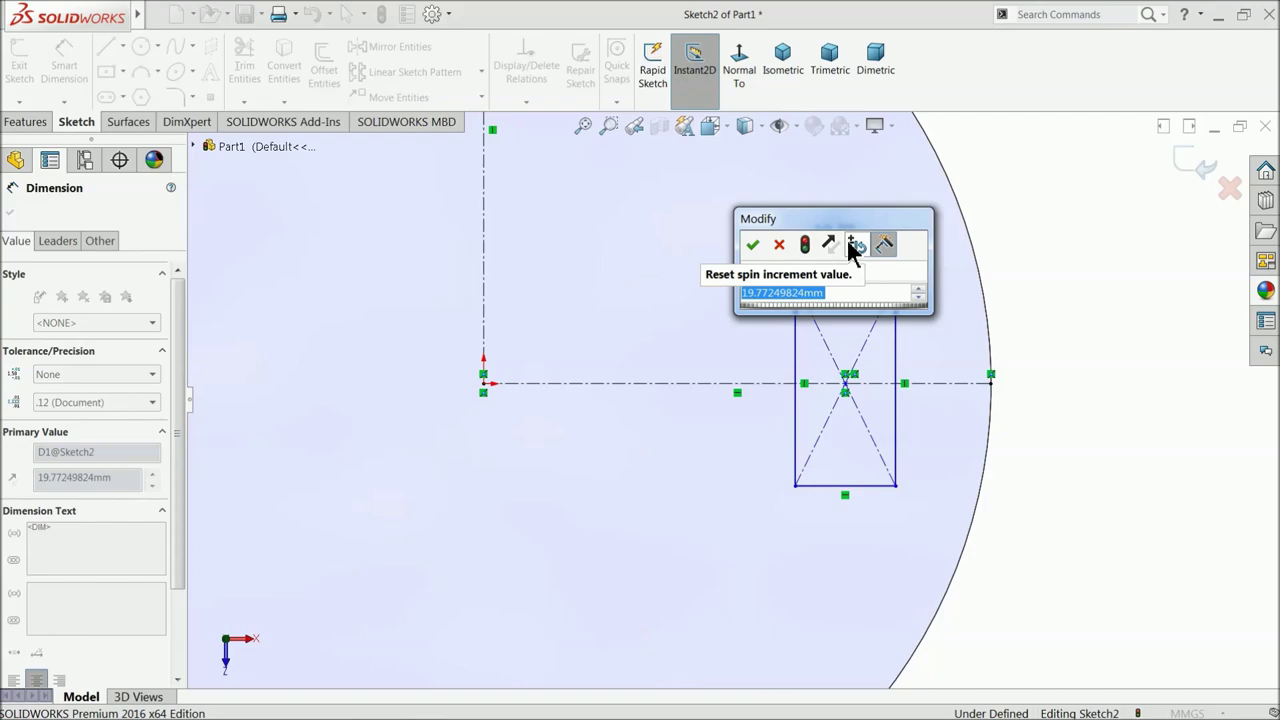
pyautogui.write('13.7')
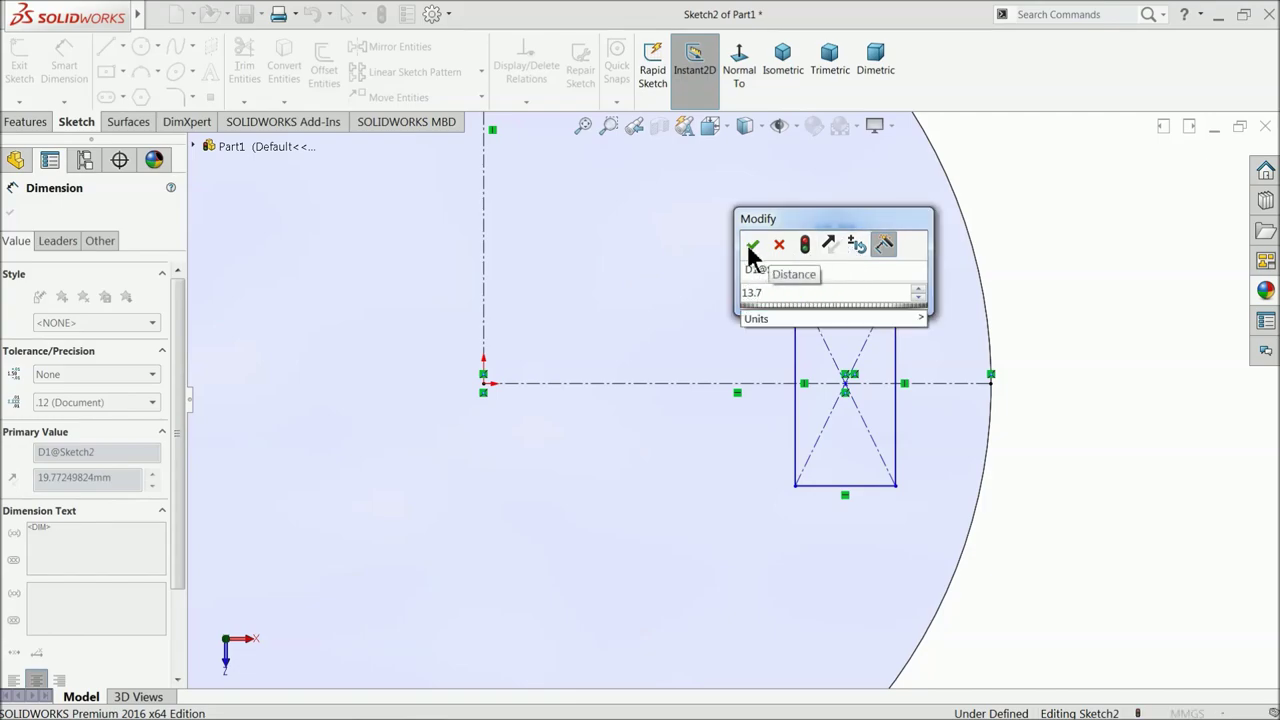
pyautogui.click(752, 247)
pyautogui.click(880, 345)
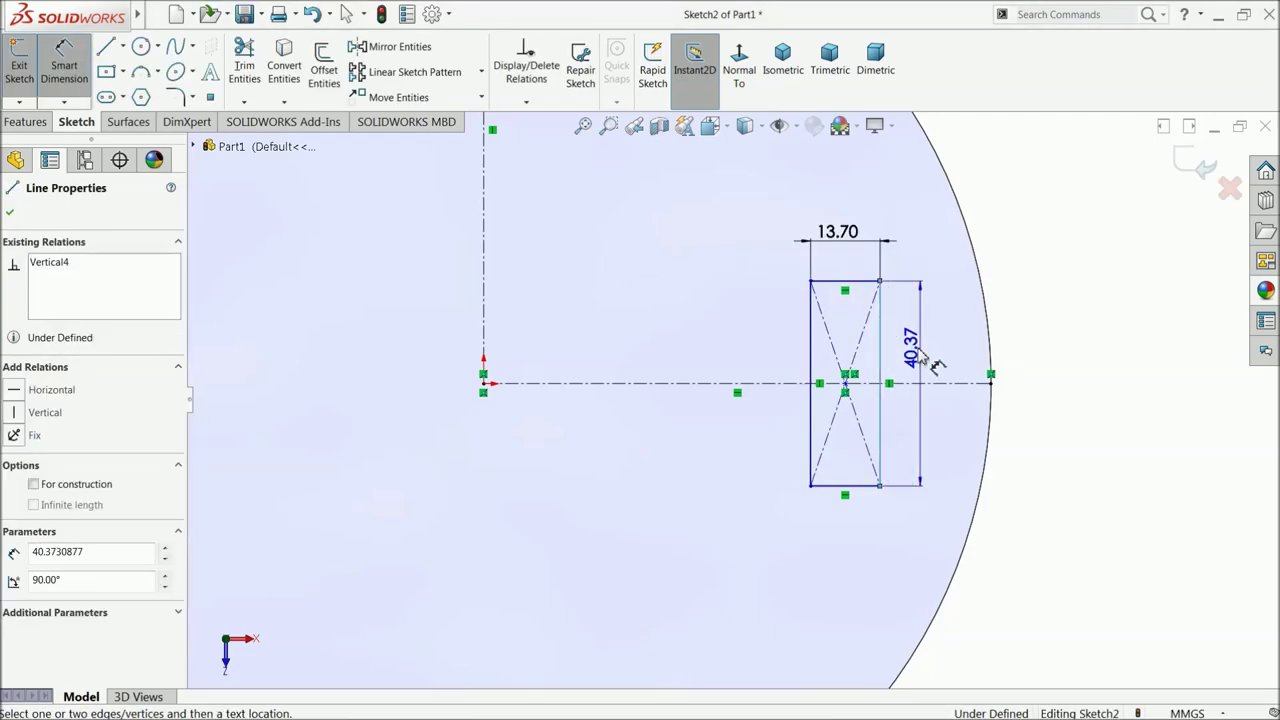
pyautogui.click(1045, 378)
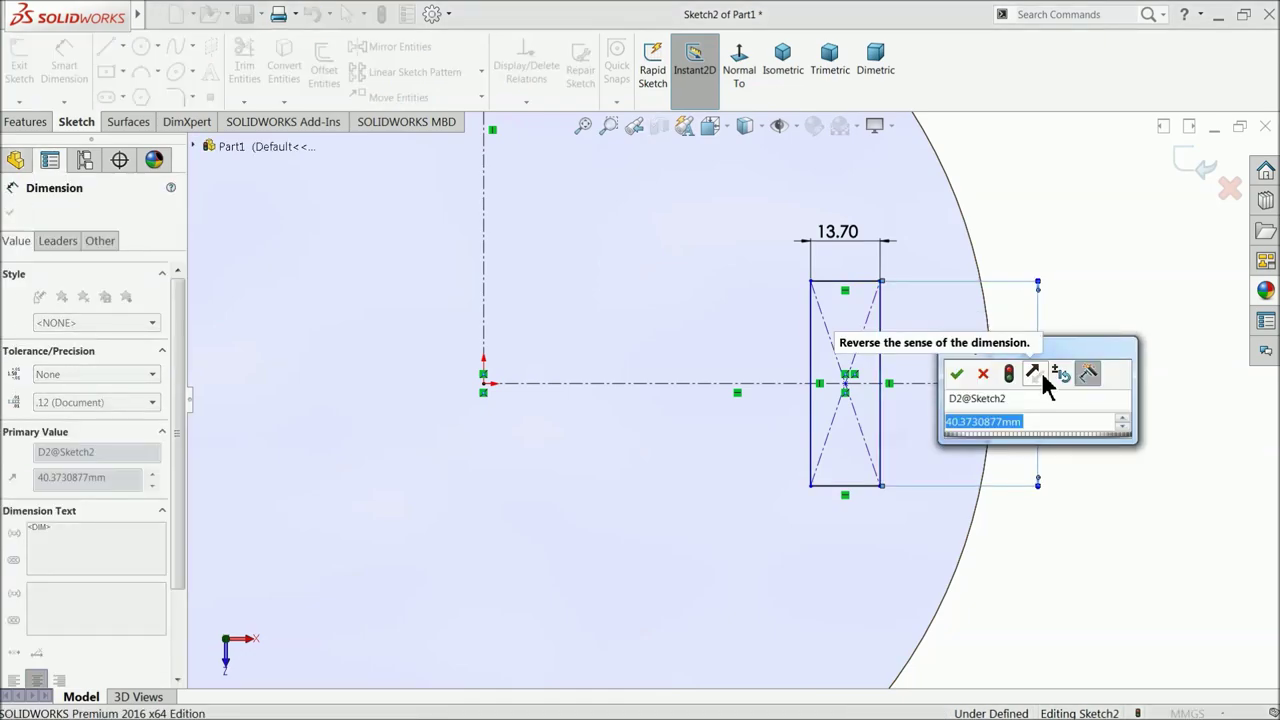
pyautogui.write('21.2')
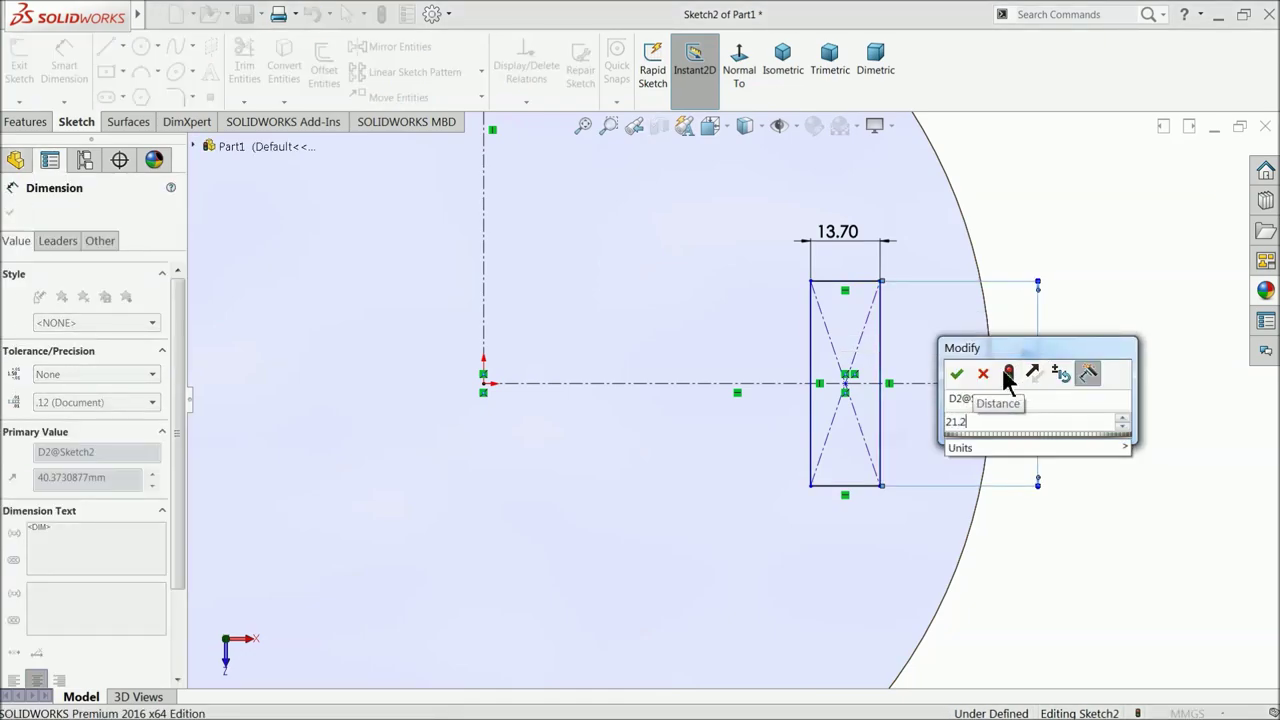
pyautogui.click(956, 374)
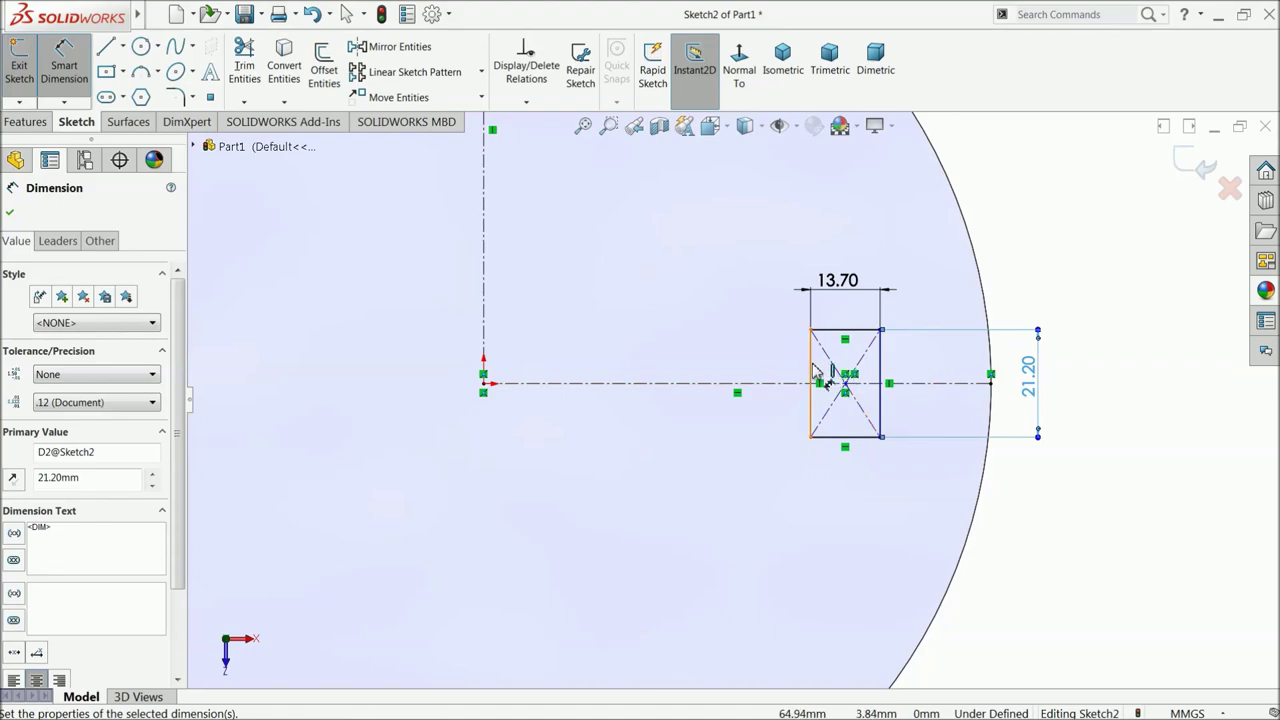
# - Dimension the horizontal distance from the origin to the rectangle's center at 77.5 mm
pyautogui.click(845, 385)
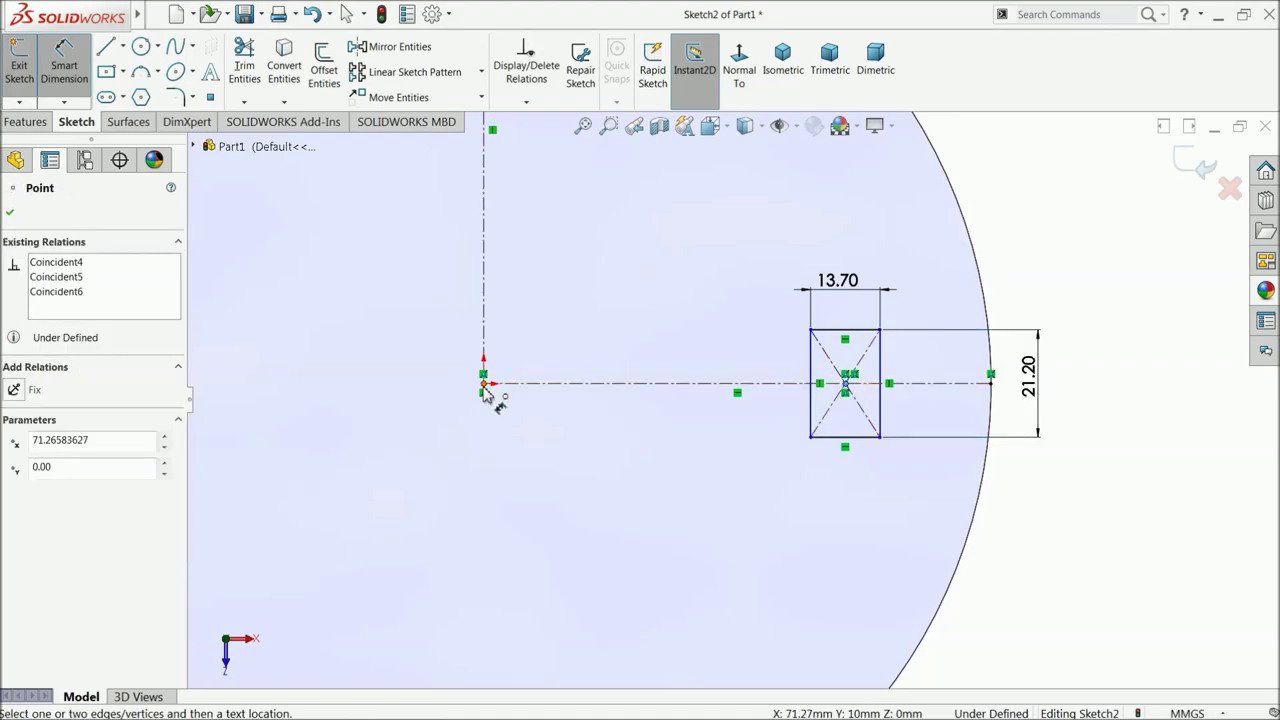
pyautogui.click(485, 386)
pyautogui.click(650, 234)
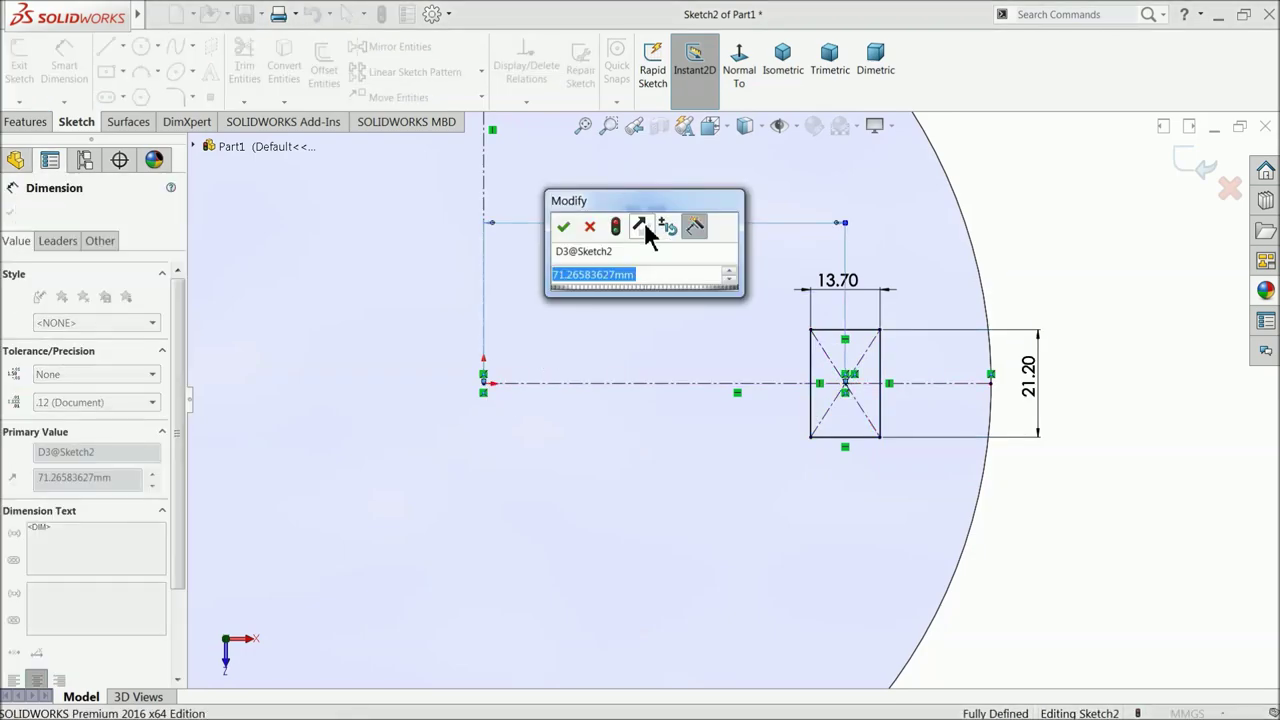
pyautogui.write('77.5')
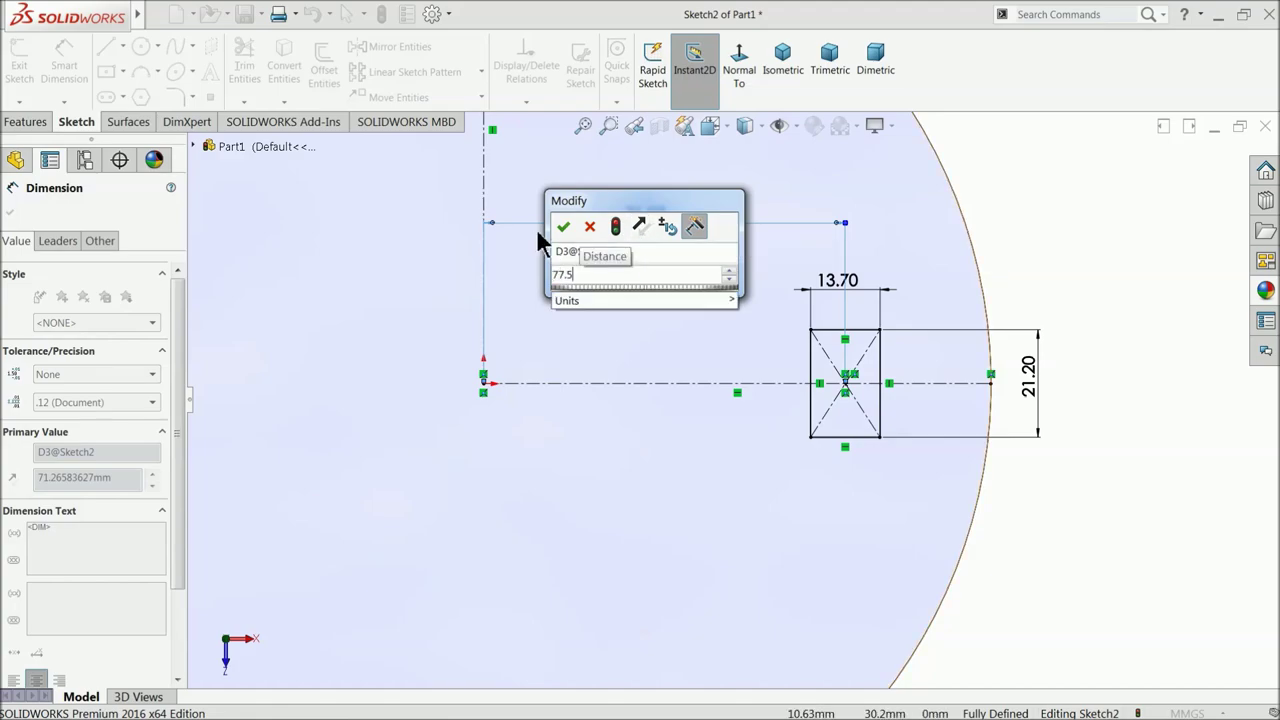
pyautogui.click(563, 228)
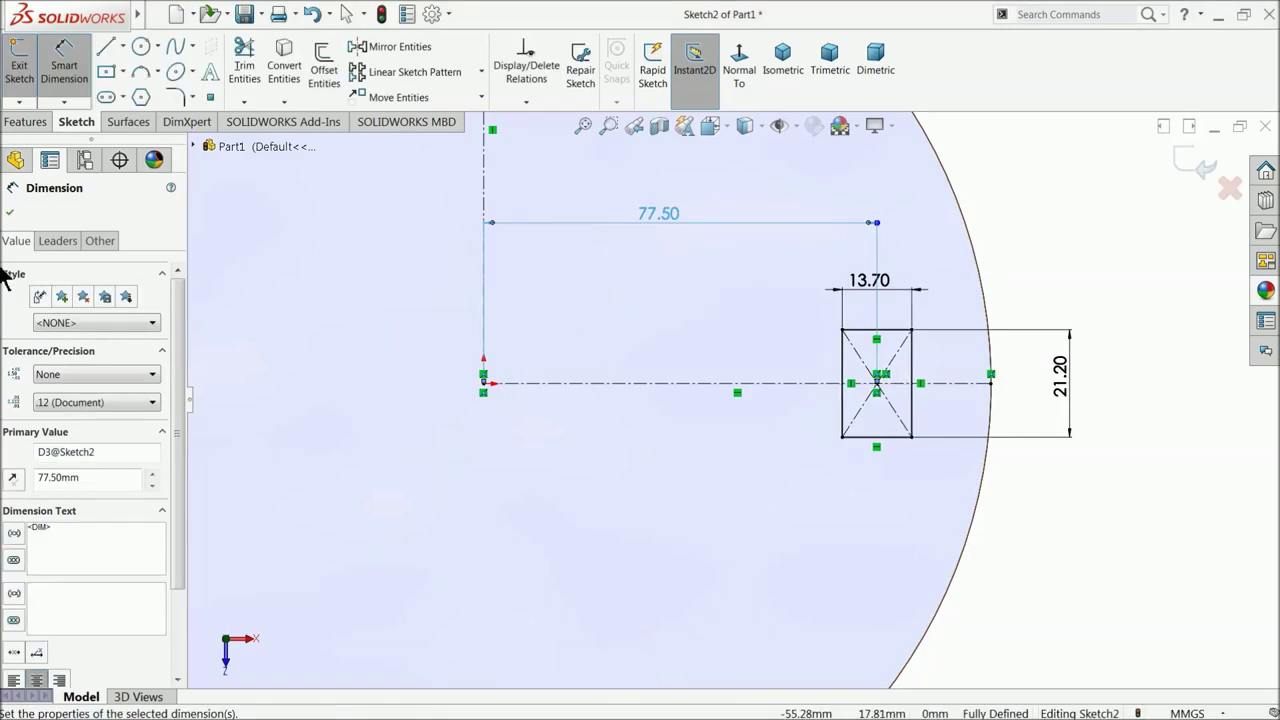
pyautogui.click(12, 215)
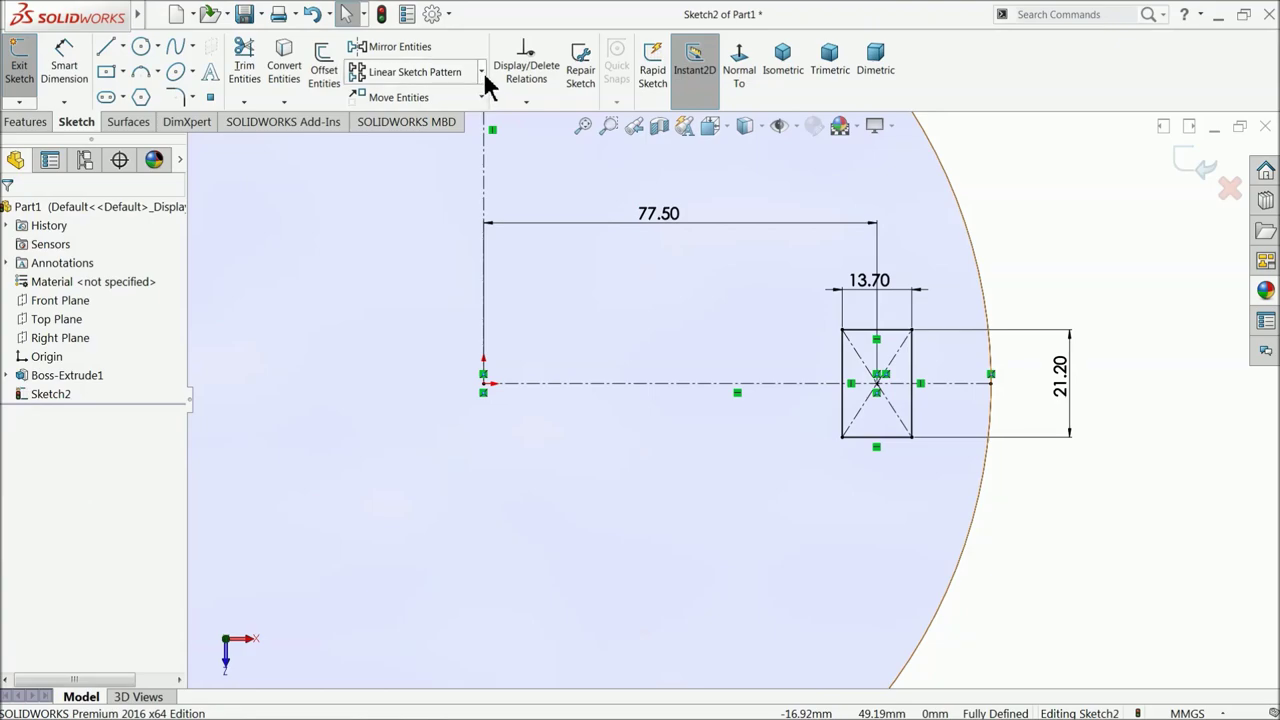
# - Circular-pattern the rectangle's four sides around the origin with 4 equally spaced instances over 360 degrees
pyautogui.click(482, 72)
pyautogui.click(446, 110)
pyautogui.scroll(5, 575, 368)
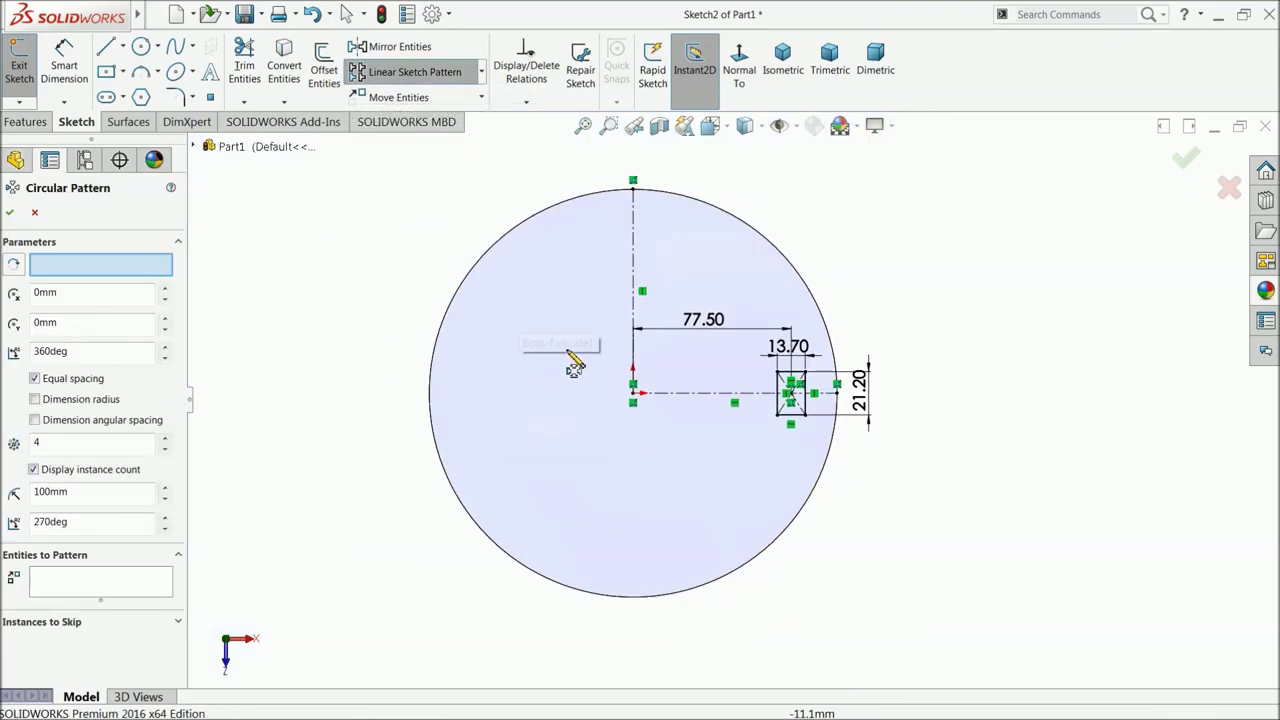
pyautogui.scroll(-2, 680, 430)
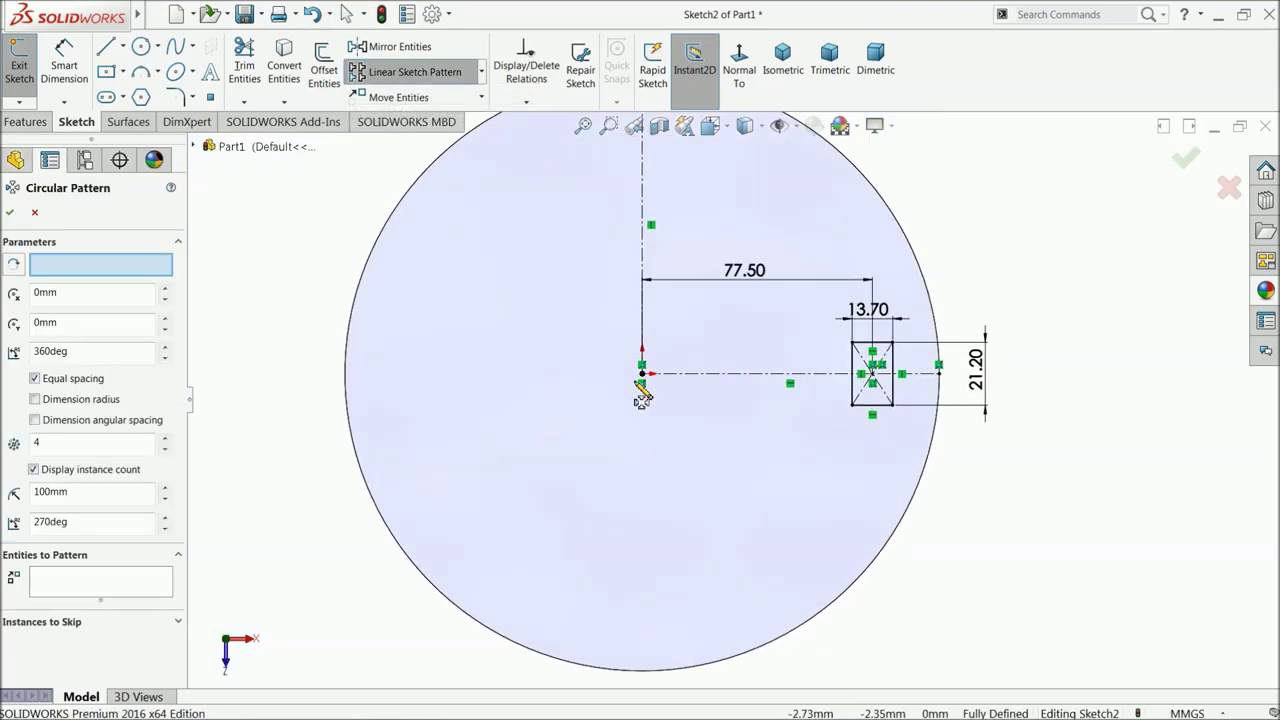
pyautogui.click(65, 565)
pyautogui.scroll(-2, 945, 400)
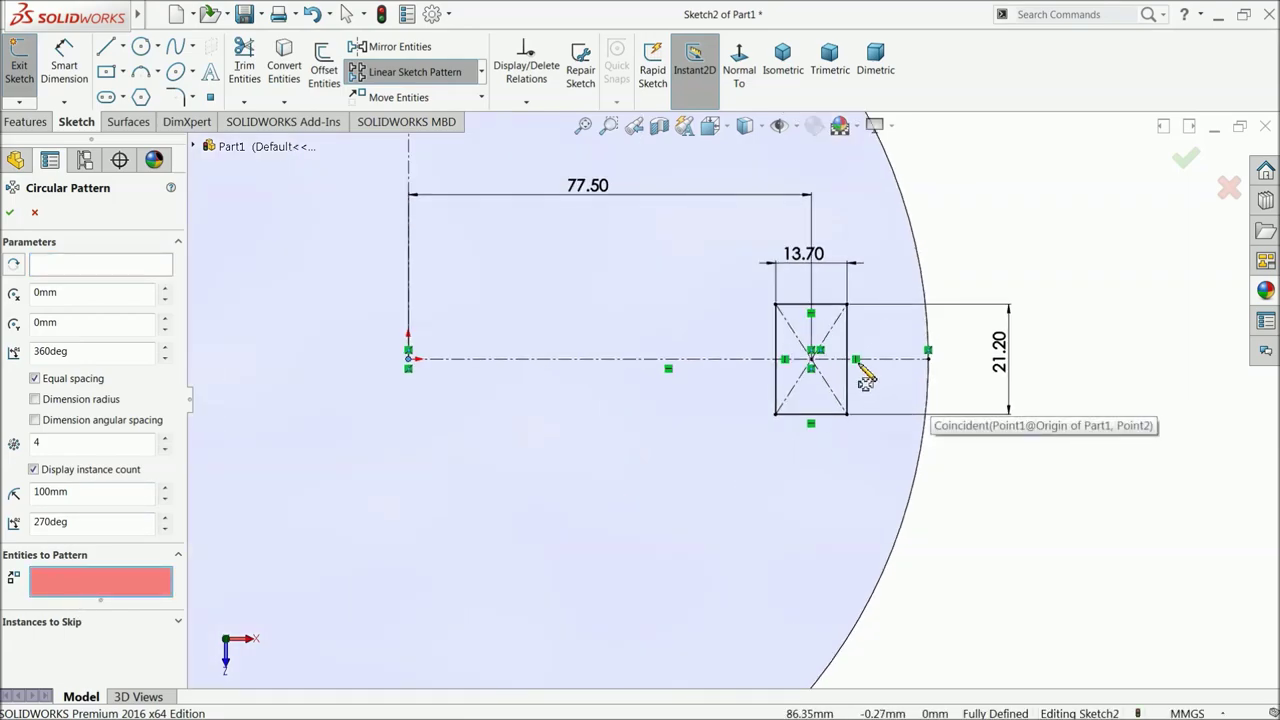
pyautogui.click(848, 352)
pyautogui.click(777, 340)
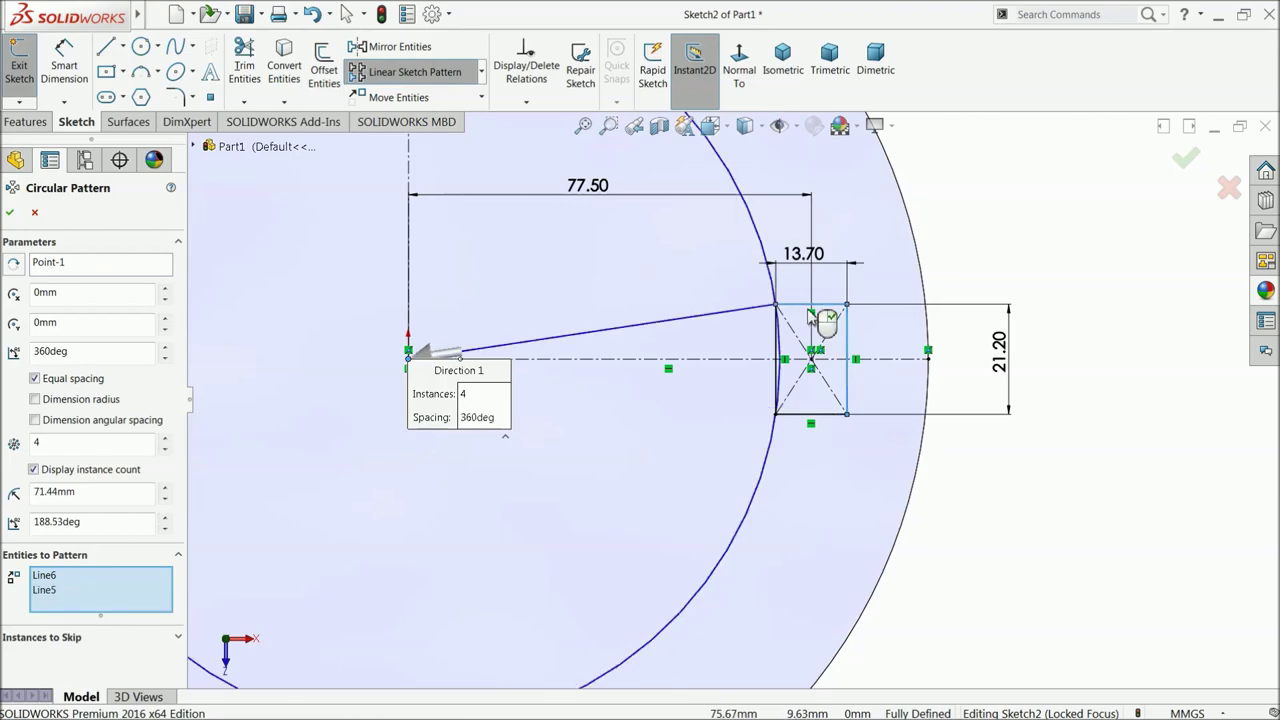
pyautogui.click(800, 413)
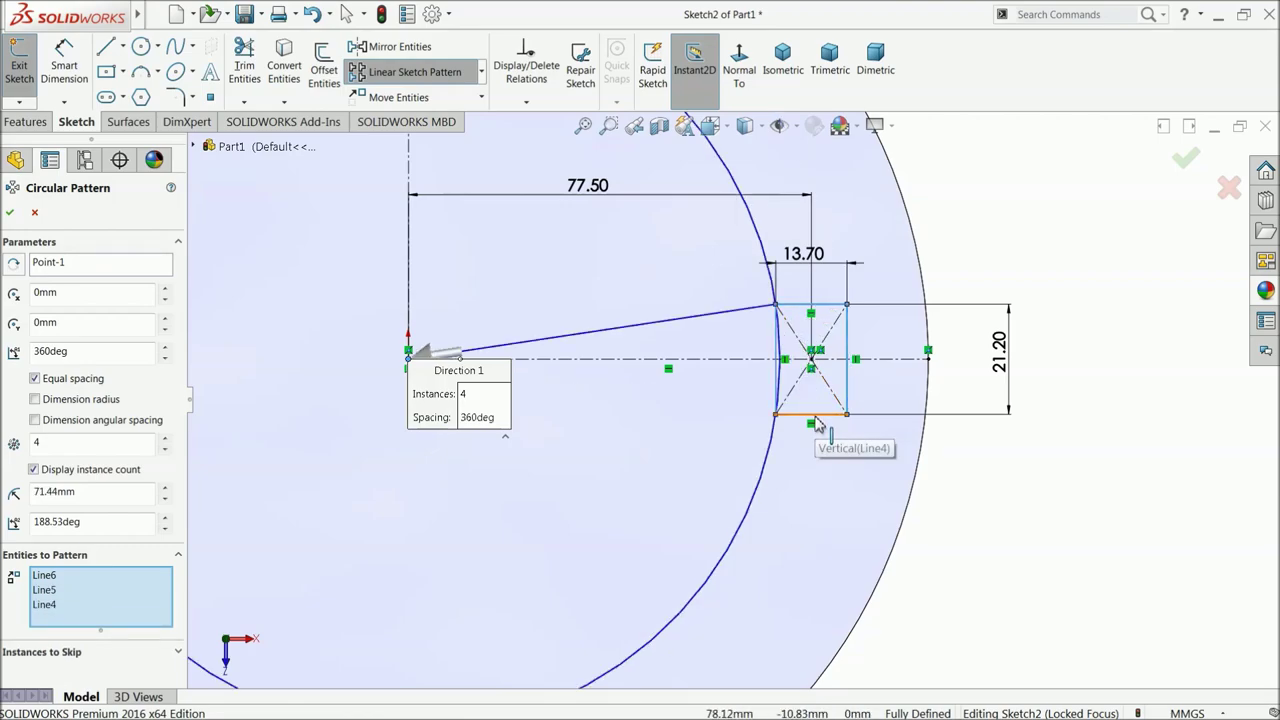
pyautogui.click(822, 414)
pyautogui.press('f')
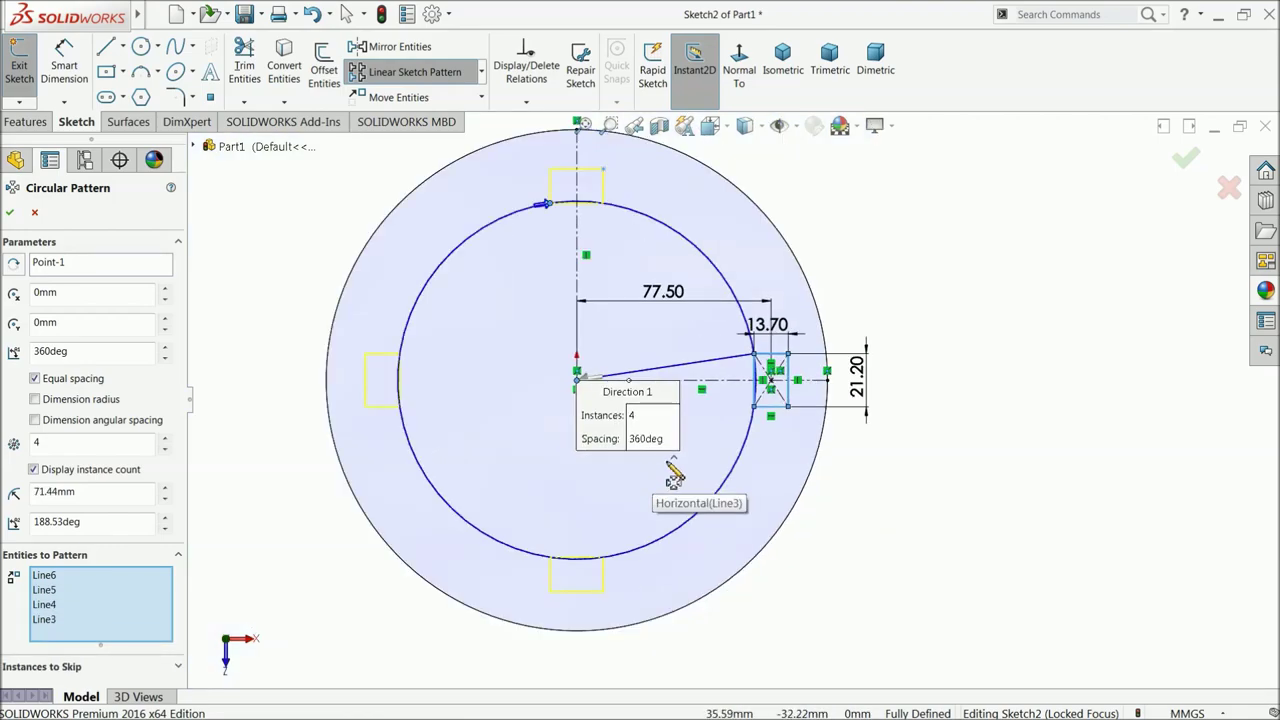
pyautogui.moveTo(609, 493)
pyautogui.keyDown('ctrl'); pyautogui.mouseDown(button='middle')
pyautogui.moveTo(626, 453)
pyautogui.moveTo(637, 476)
pyautogui.mouseUp(button='middle'); pyautogui.keyUp('ctrl')
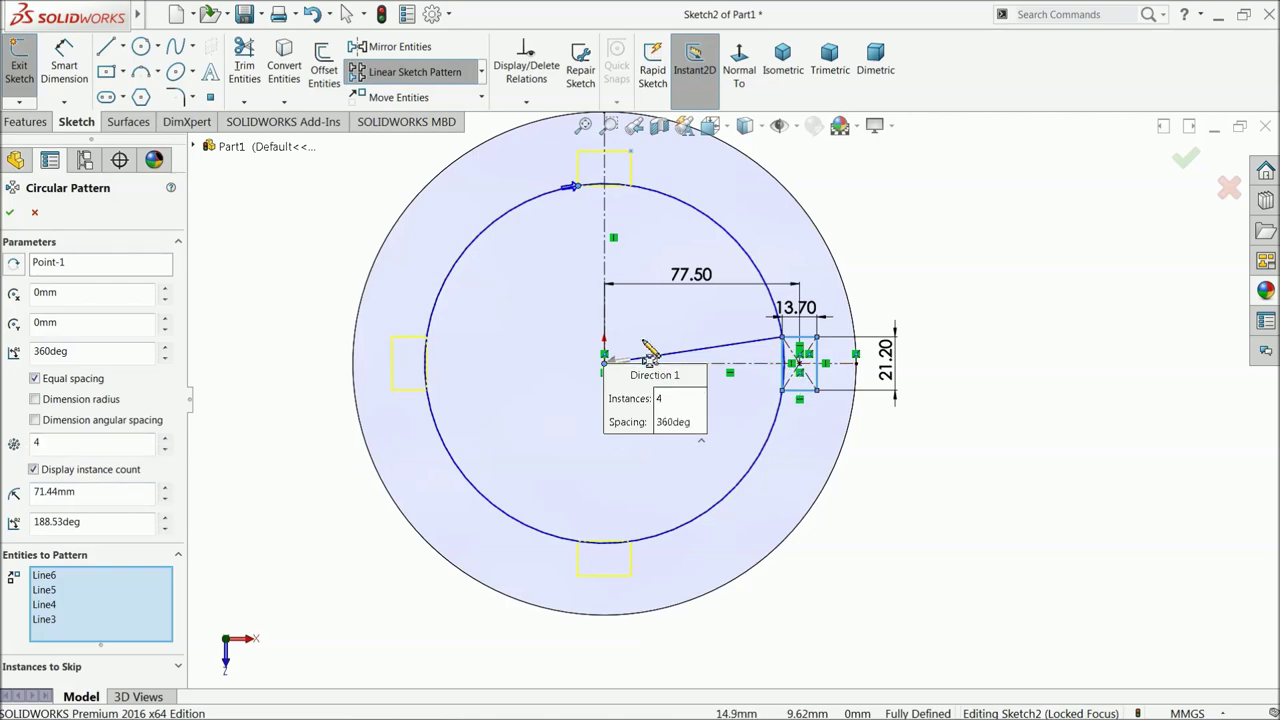
pyautogui.click(10, 212)
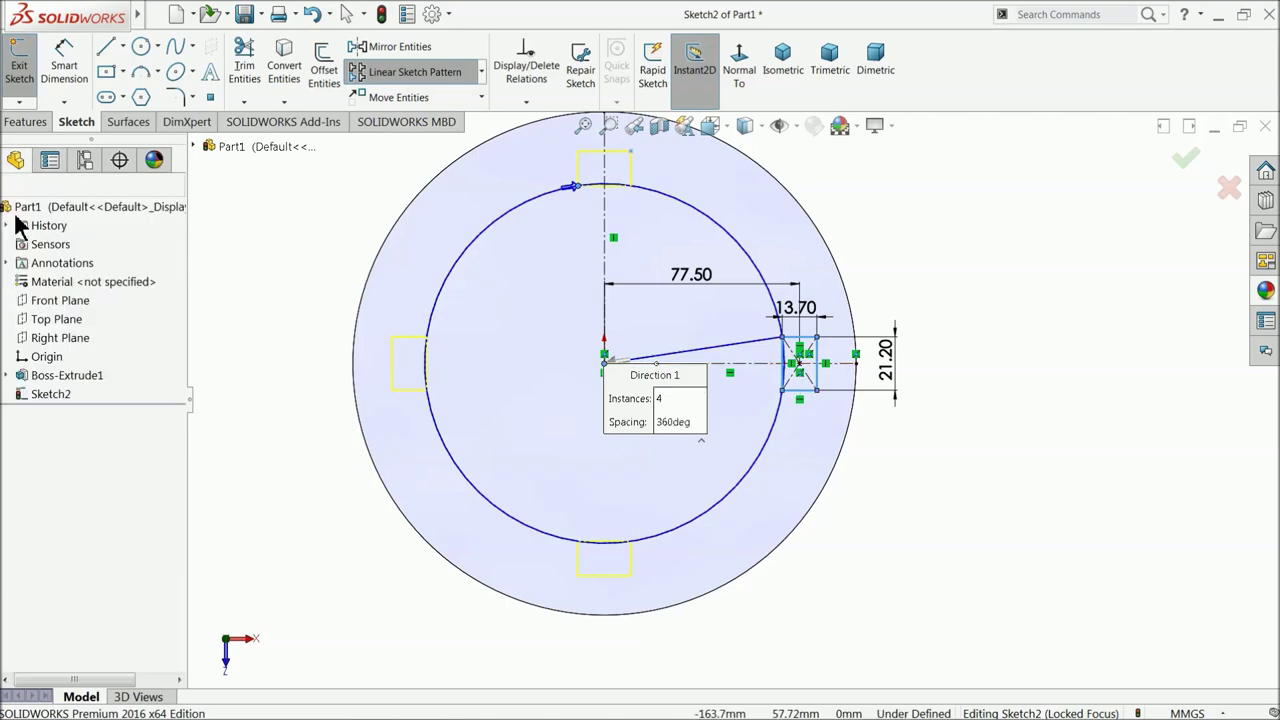
pyautogui.click(933, 243)
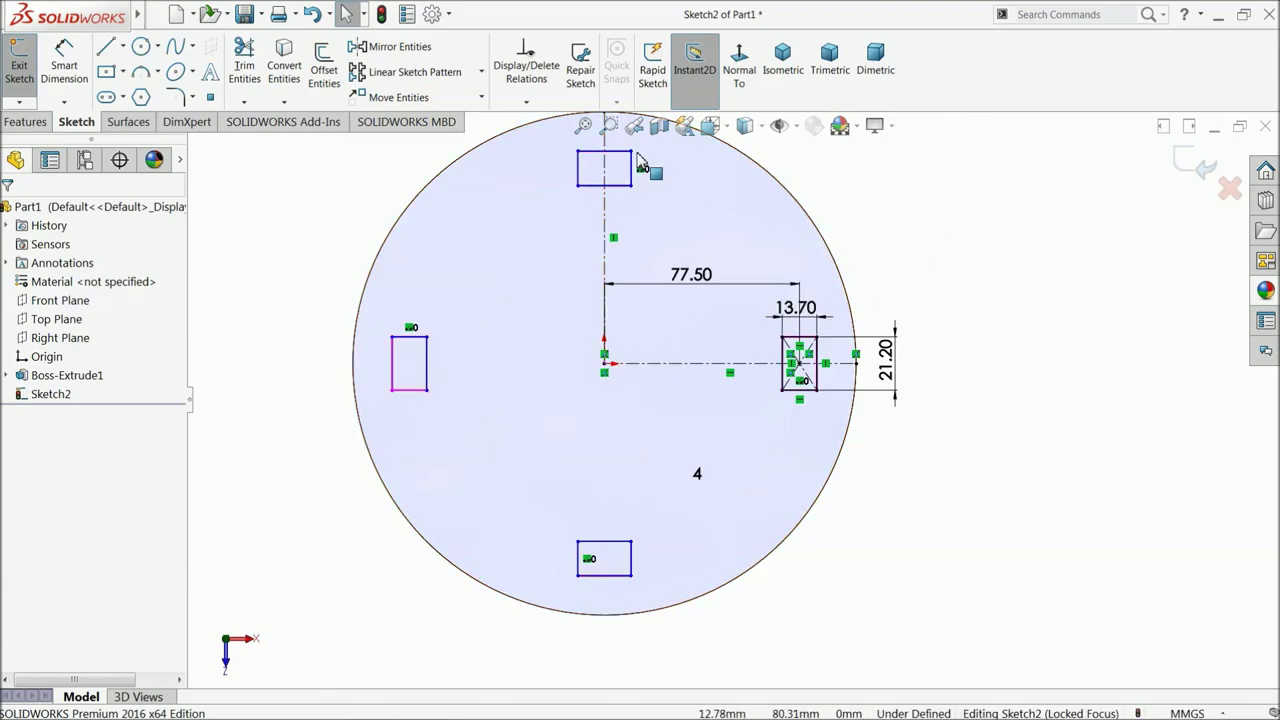
# - Try to fully define all entities in the sketch with calculated relations and dimensions, and undo it
pyautogui.click(528, 104)
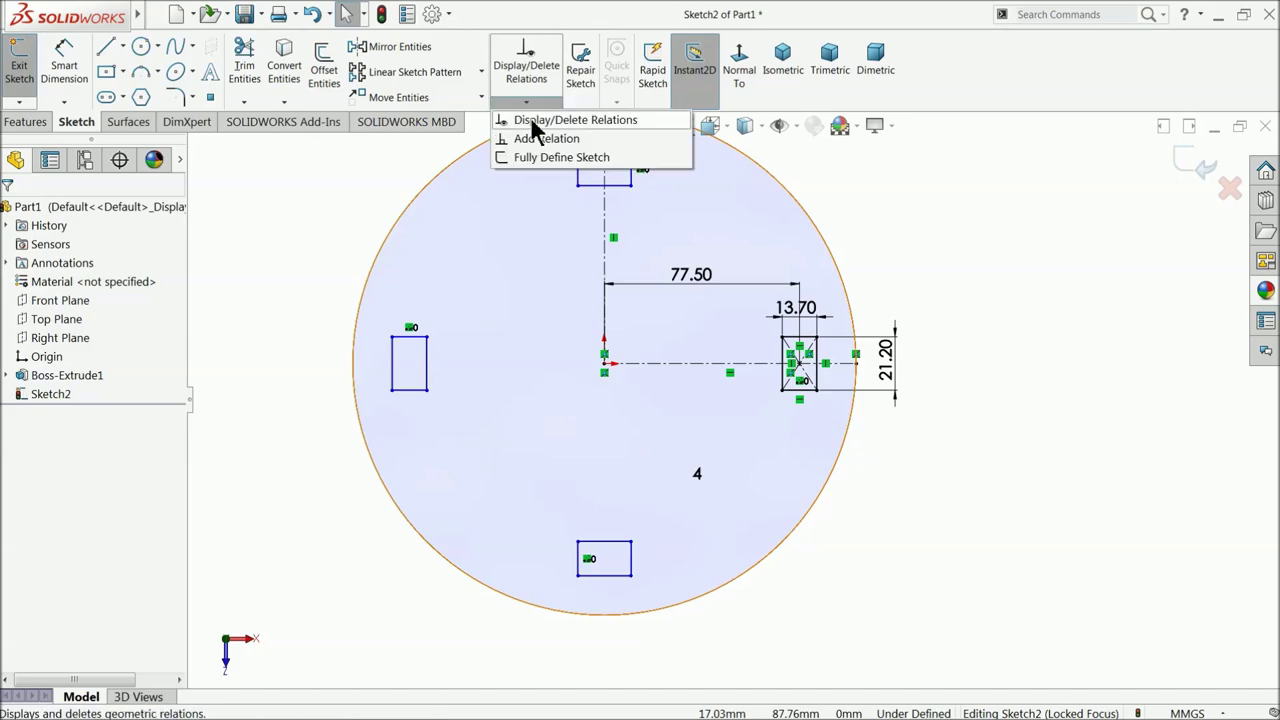
pyautogui.click(540, 157)
pyautogui.click(82, 306)
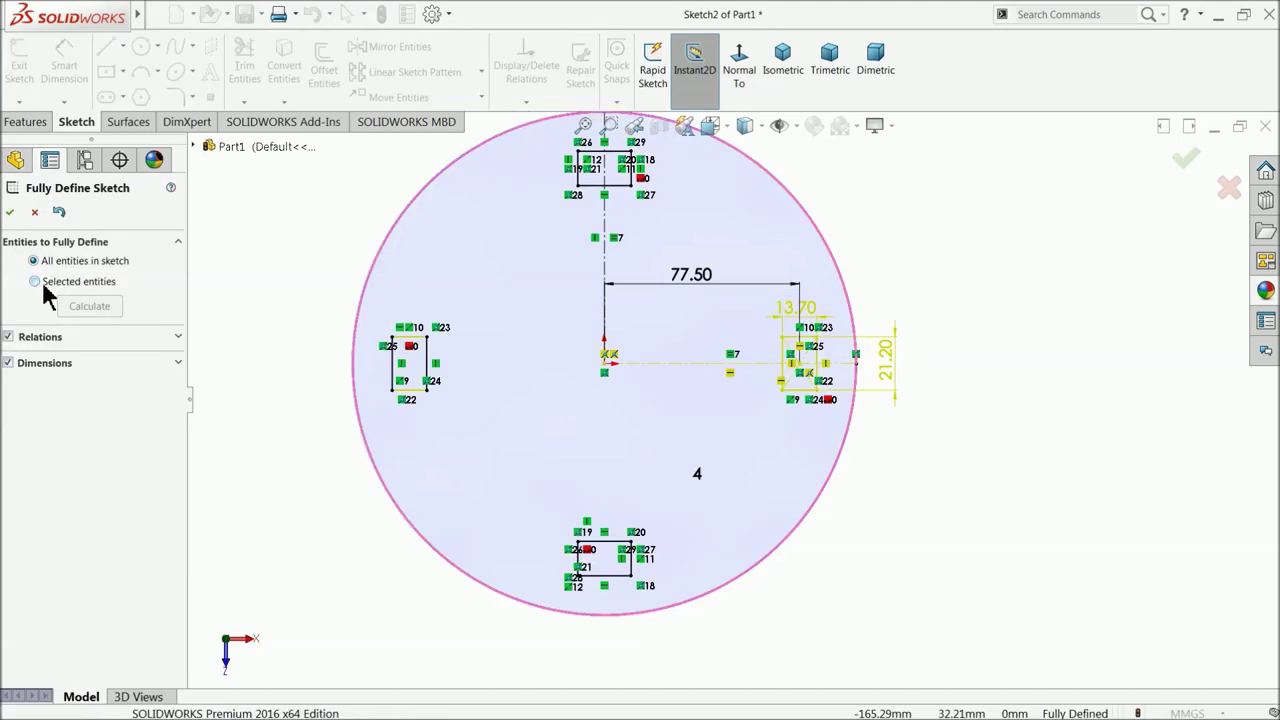
pyautogui.click(11, 213)
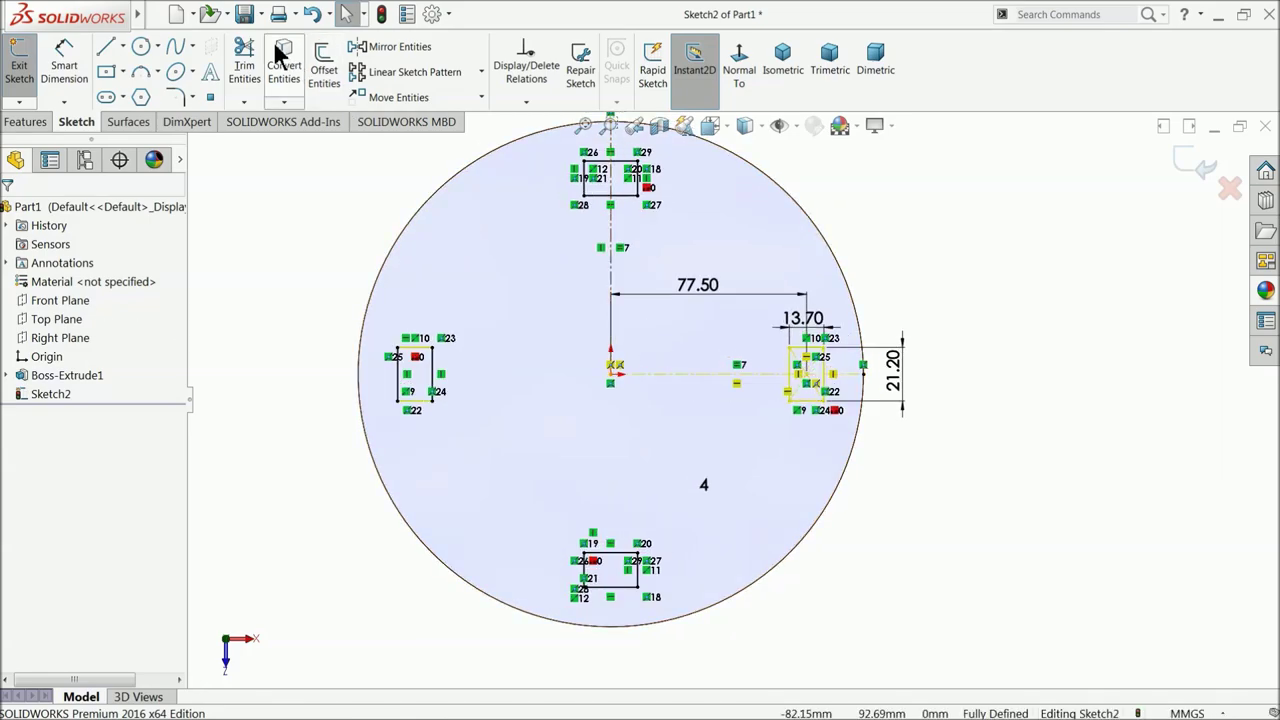
pyautogui.click(313, 14)
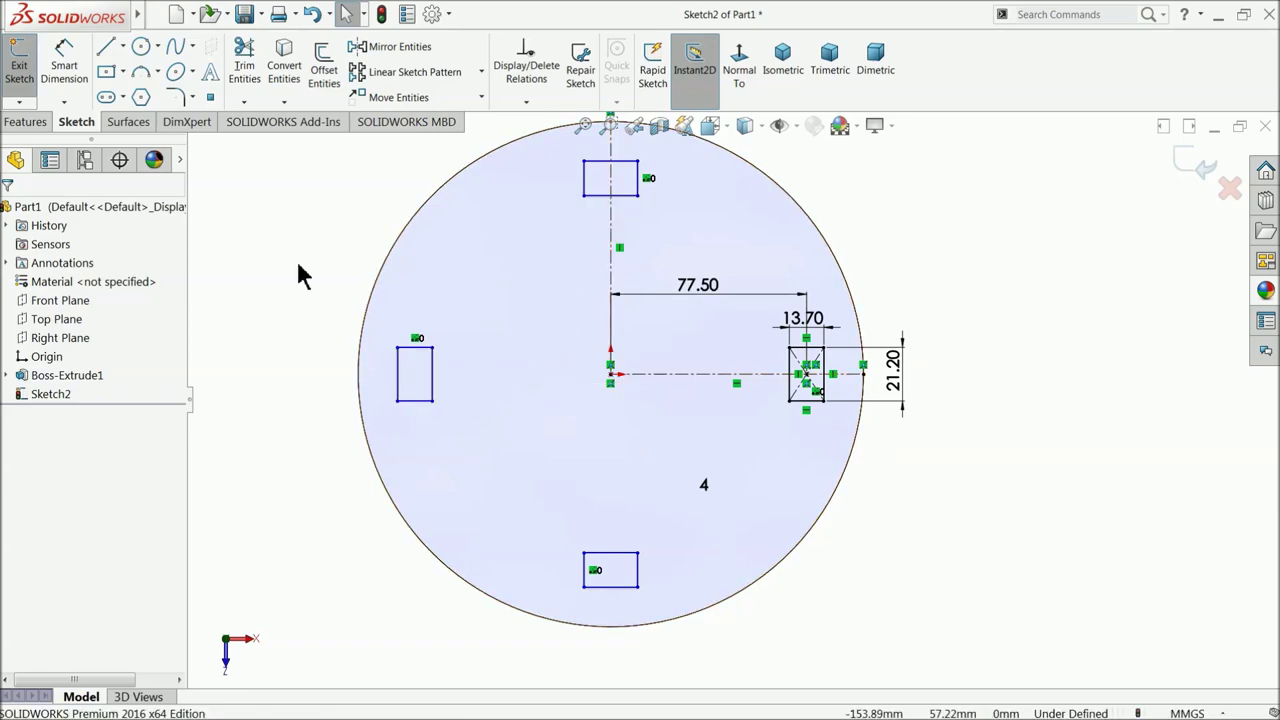
# - Extrude the four rectangles 30 mm upward from the disc as a blind boss merged with the part
pyautogui.click(30, 123)
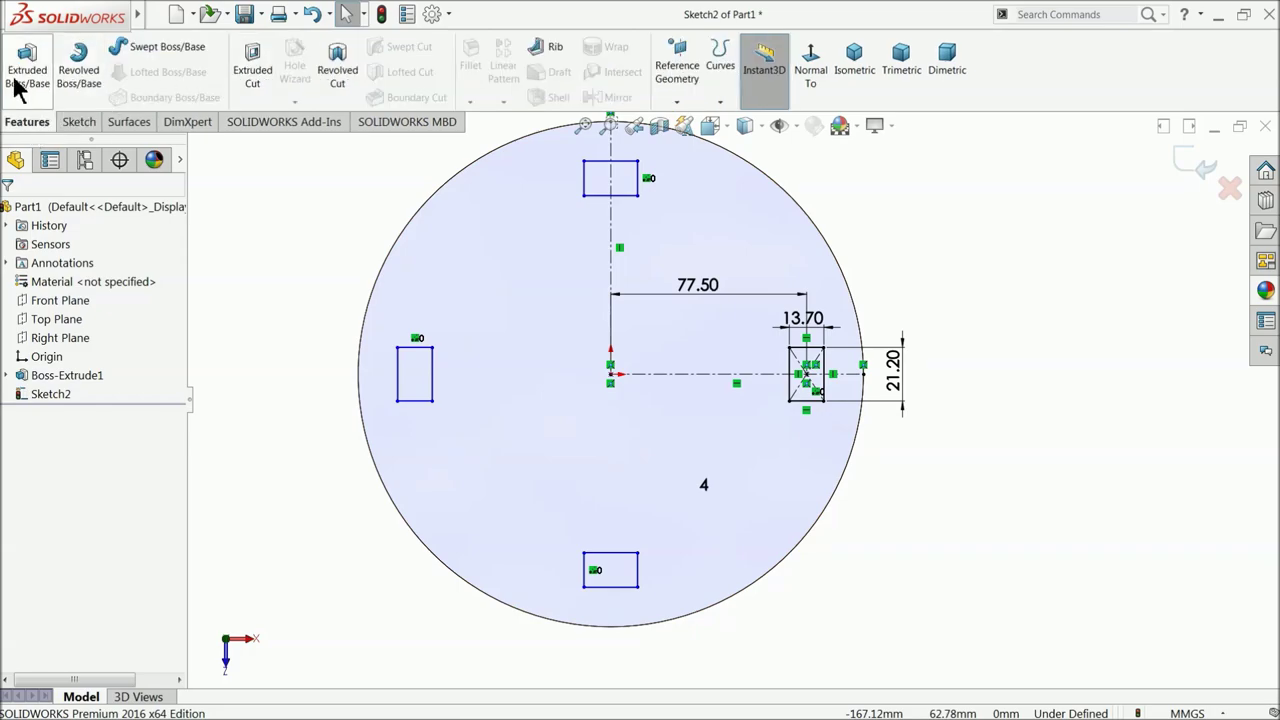
pyautogui.click(22, 72)
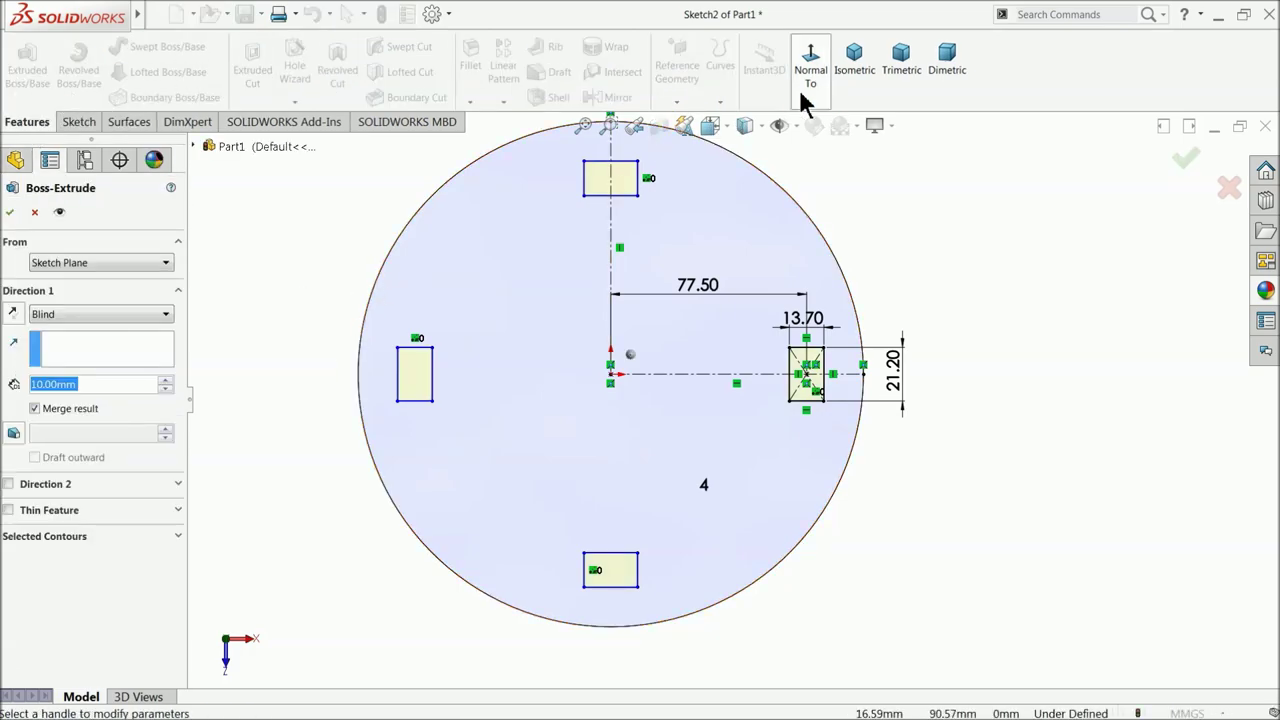
pyautogui.click(850, 72)
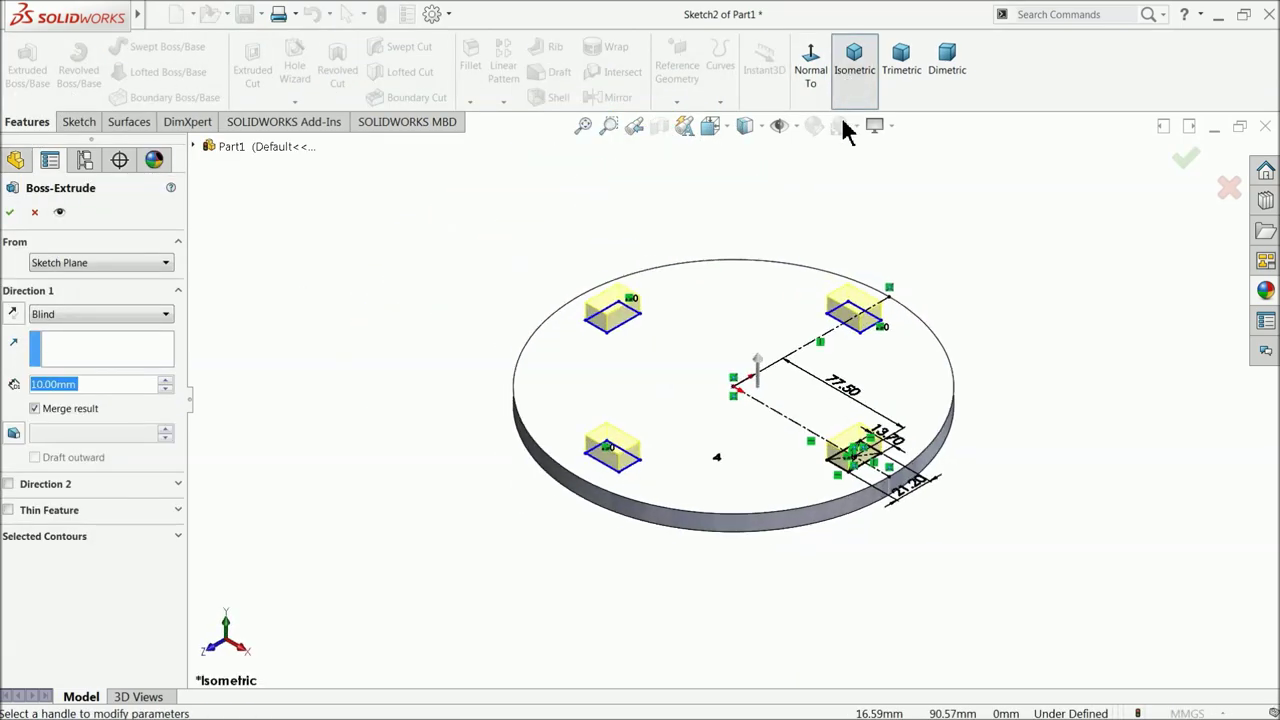
pyautogui.click(166, 386)
pyautogui.click(166, 386)
pyautogui.scroll(-3, 914, 337)
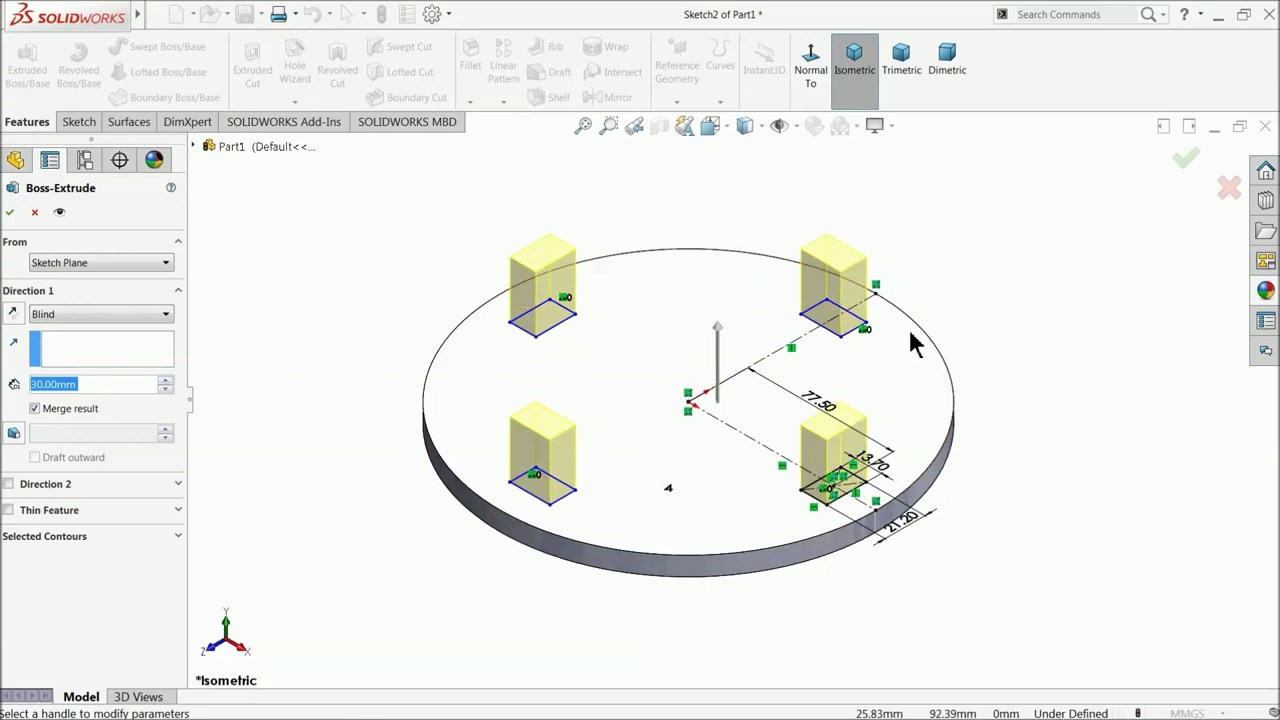
pyautogui.scroll(-2, 660, 370)
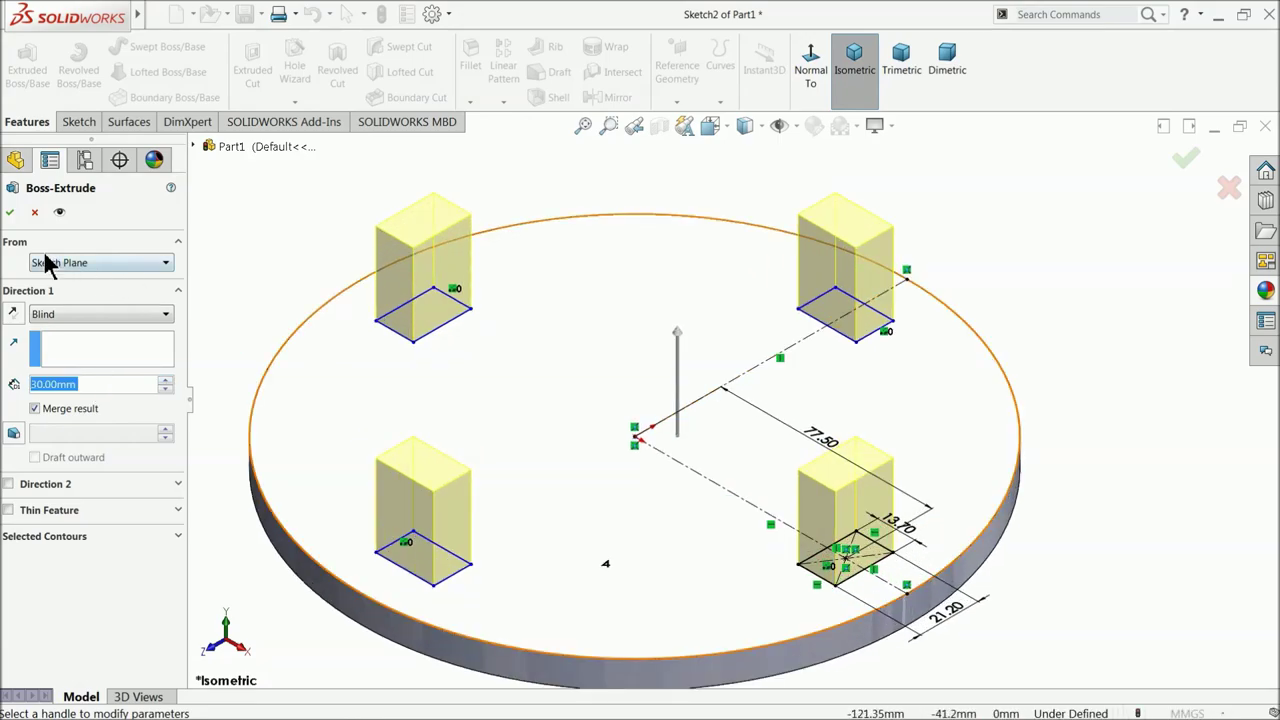
pyautogui.click(9, 212)
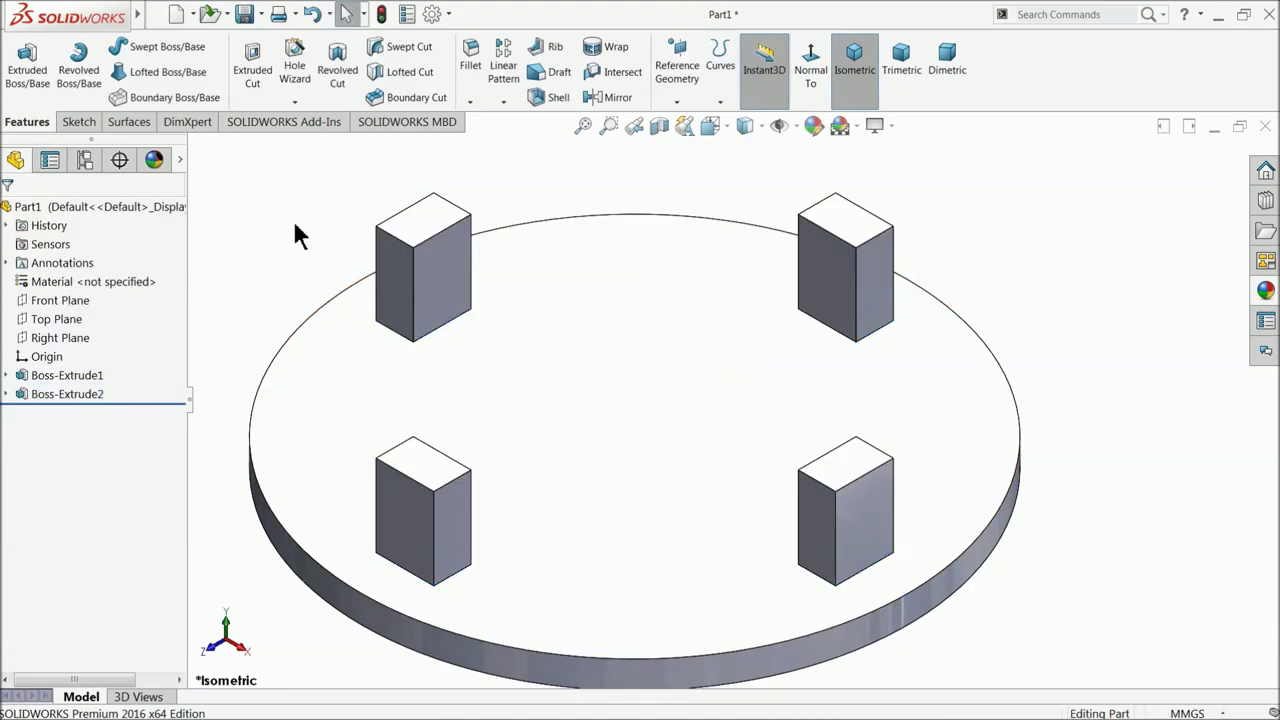
# - Apply a dark yellow colour from the standard palette to the whole part
pyautogui.click(813, 125)
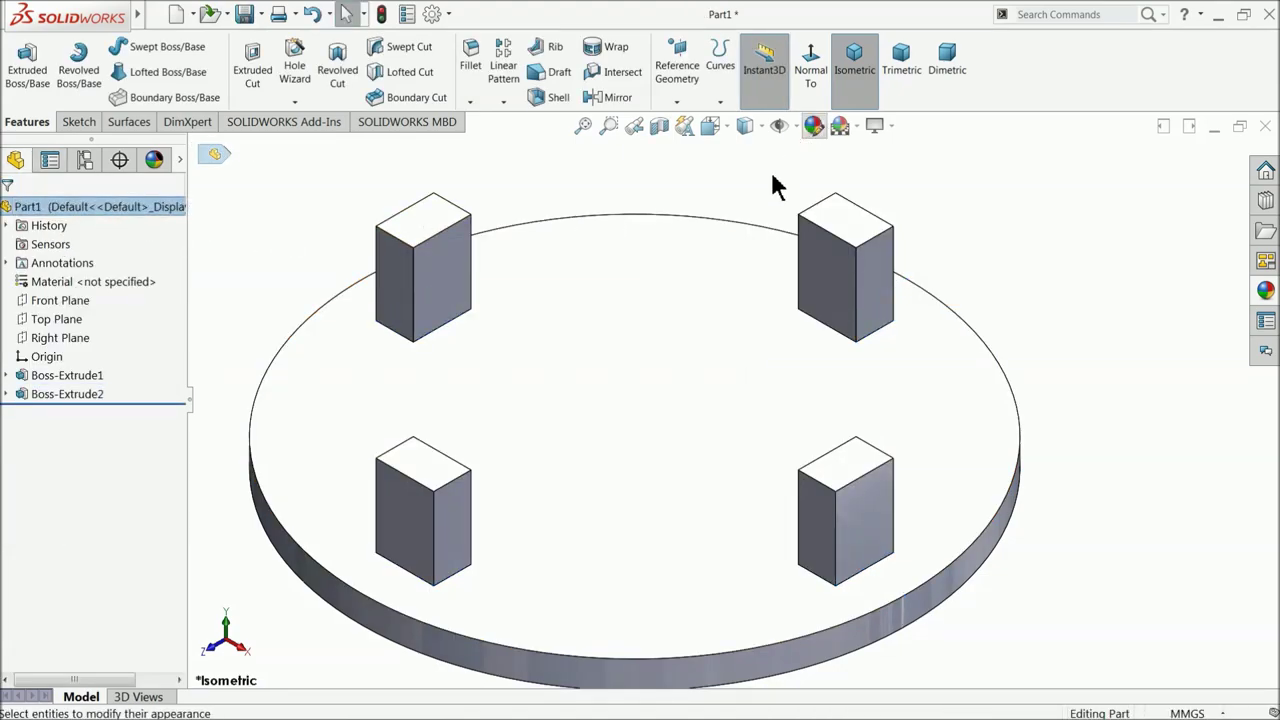
pyautogui.click(70, 600)
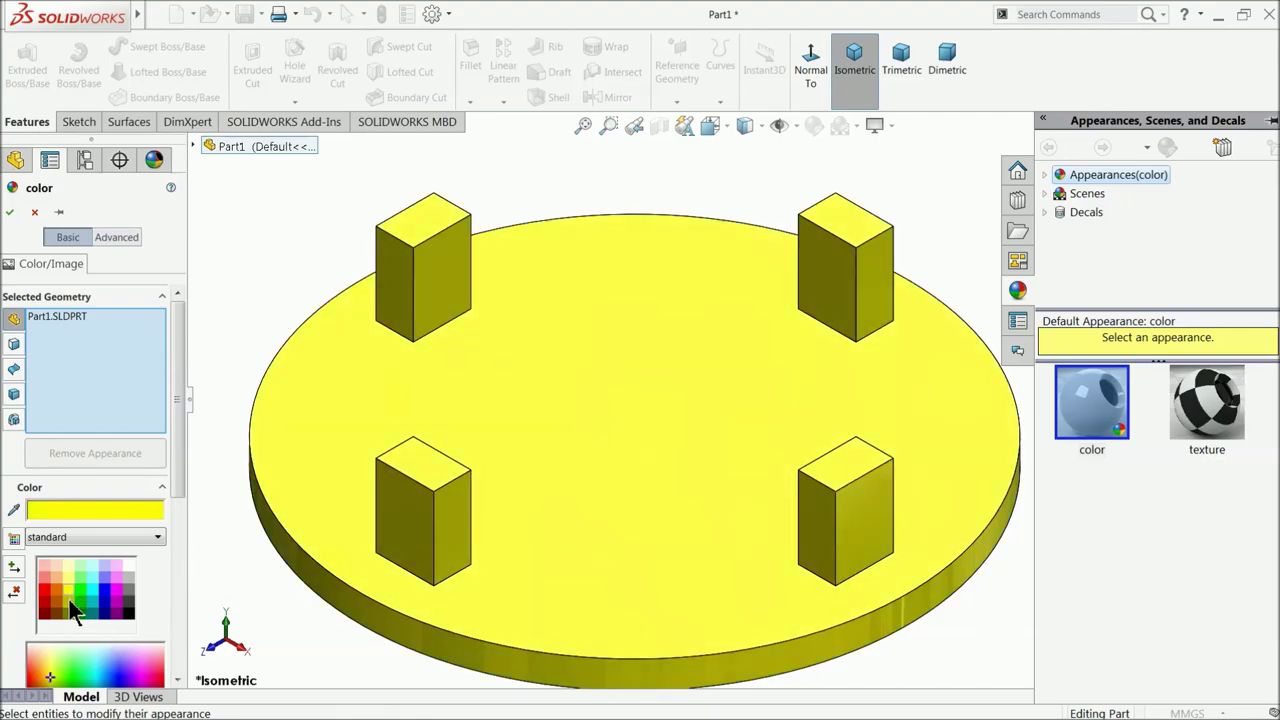
pyautogui.click(69, 600)
pyautogui.moveTo(517, 514); pyautogui.dragTo(545, 520, button='middle')
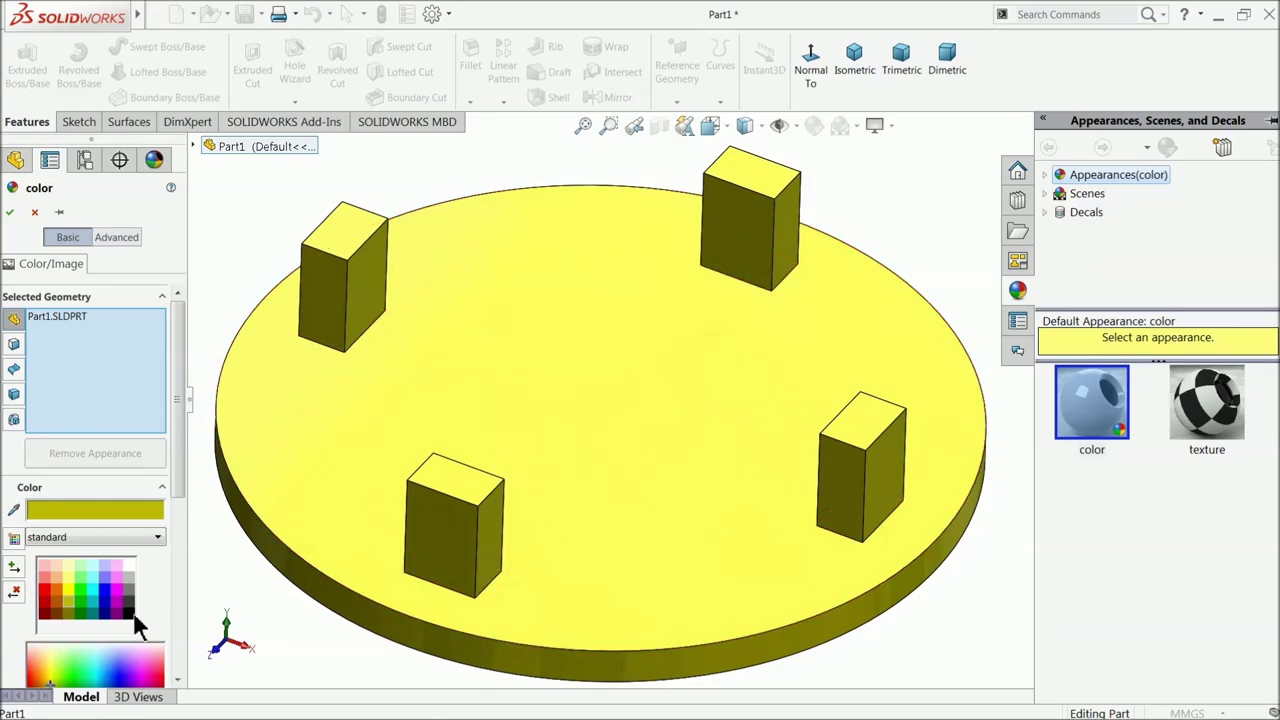
pyautogui.click(68, 612)
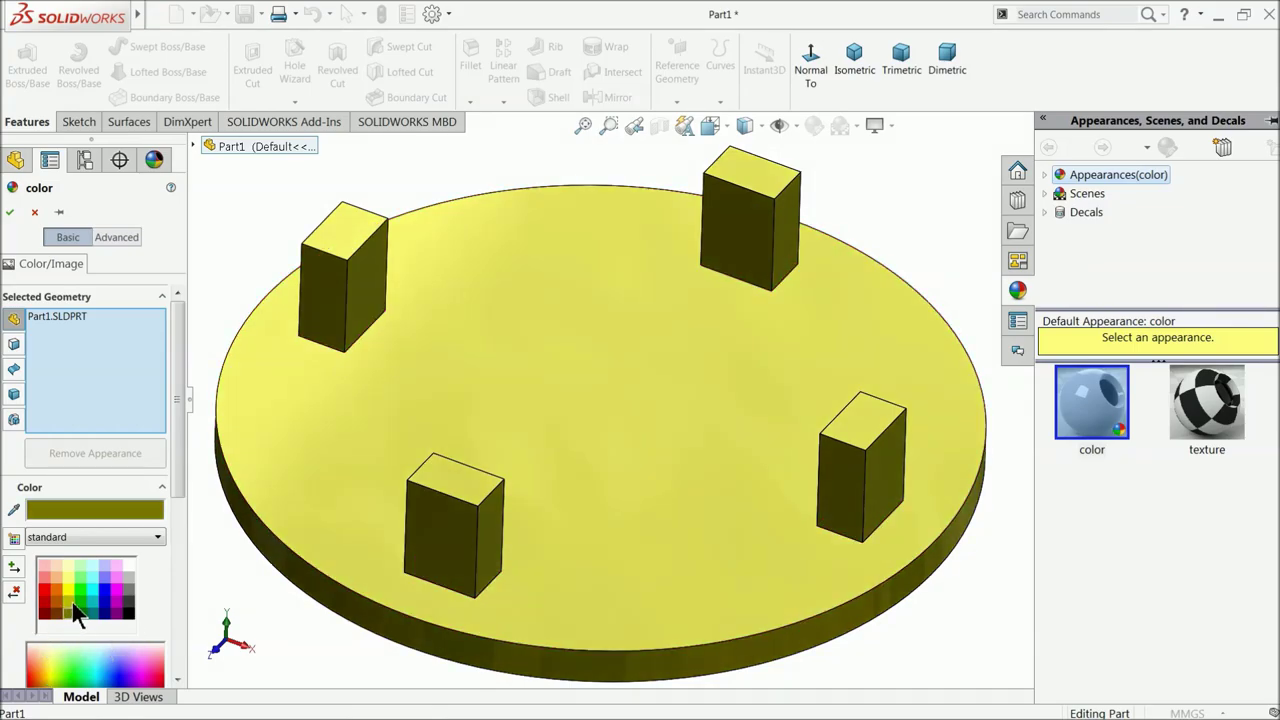
pyautogui.click(70, 600)
pyautogui.click(8, 213)
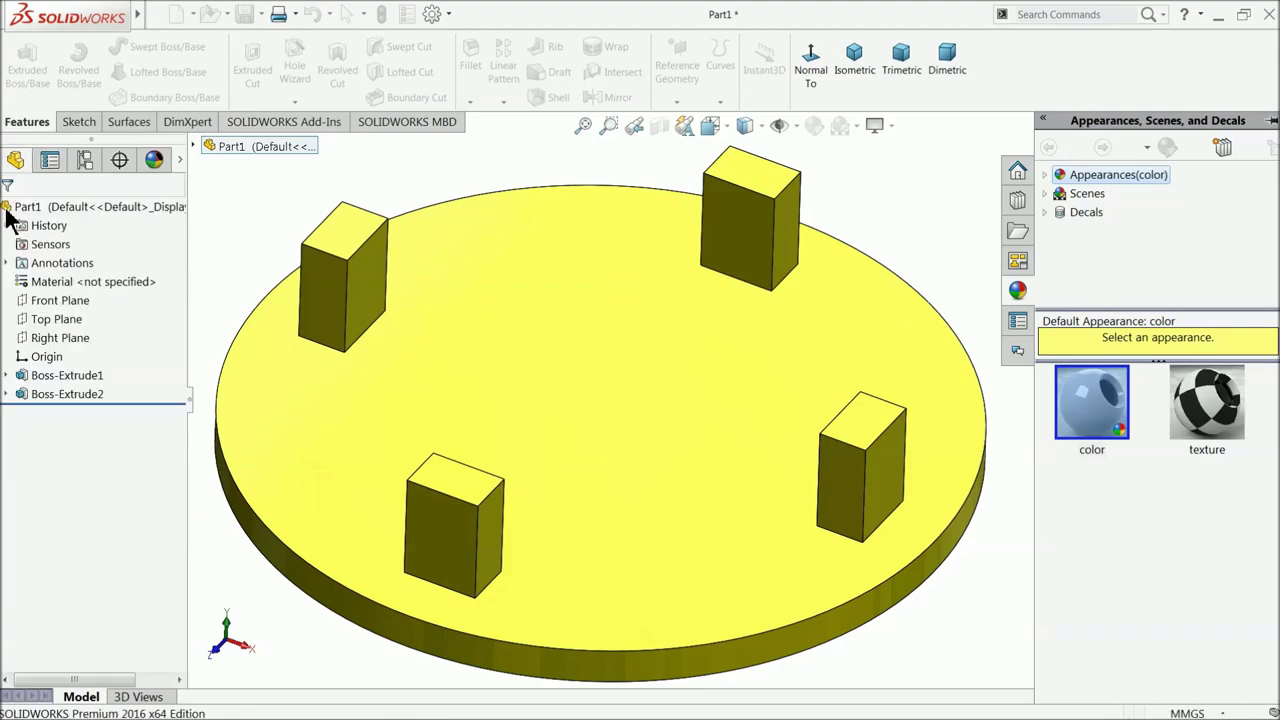
# - Sketch a circle about 12 mm in diameter on the front block's outer face, vertically above the origin and about 17 mm above the disc
pyautogui.scroll(-3, 543, 354)
pyautogui.moveTo(543, 354); pyautogui.dragTo(644, 404, button='middle')
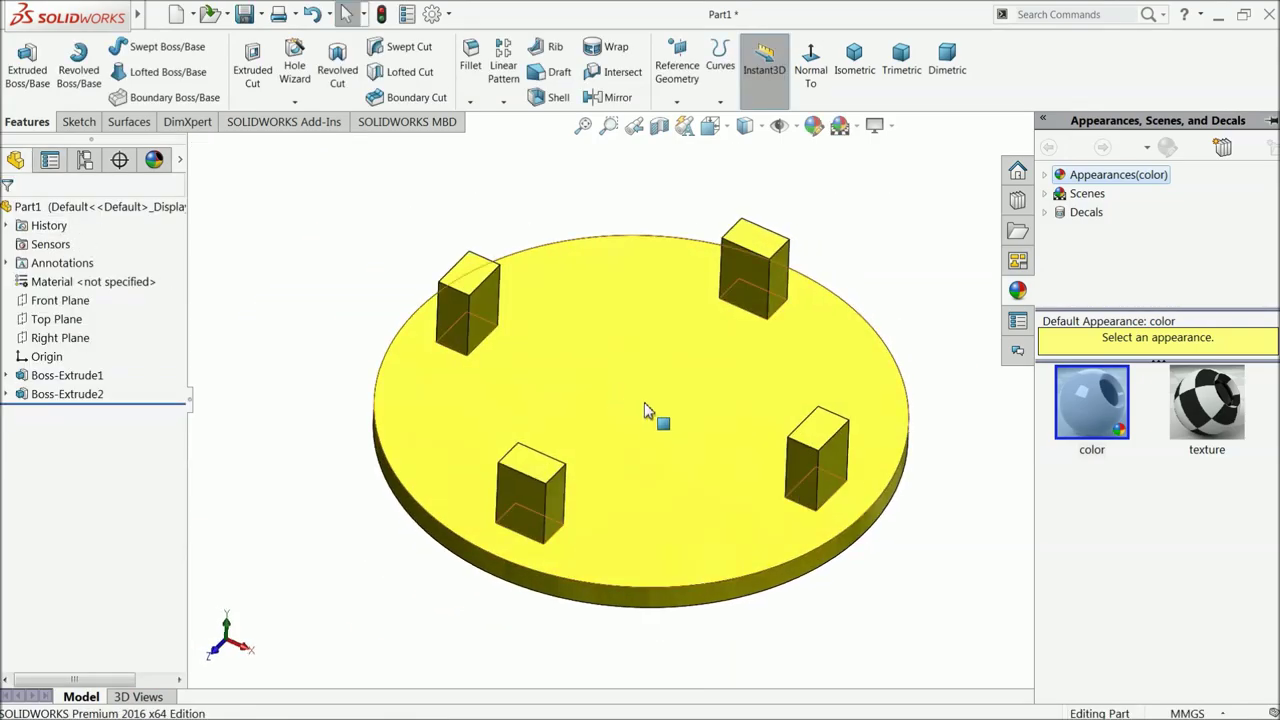
pyautogui.click(533, 505)
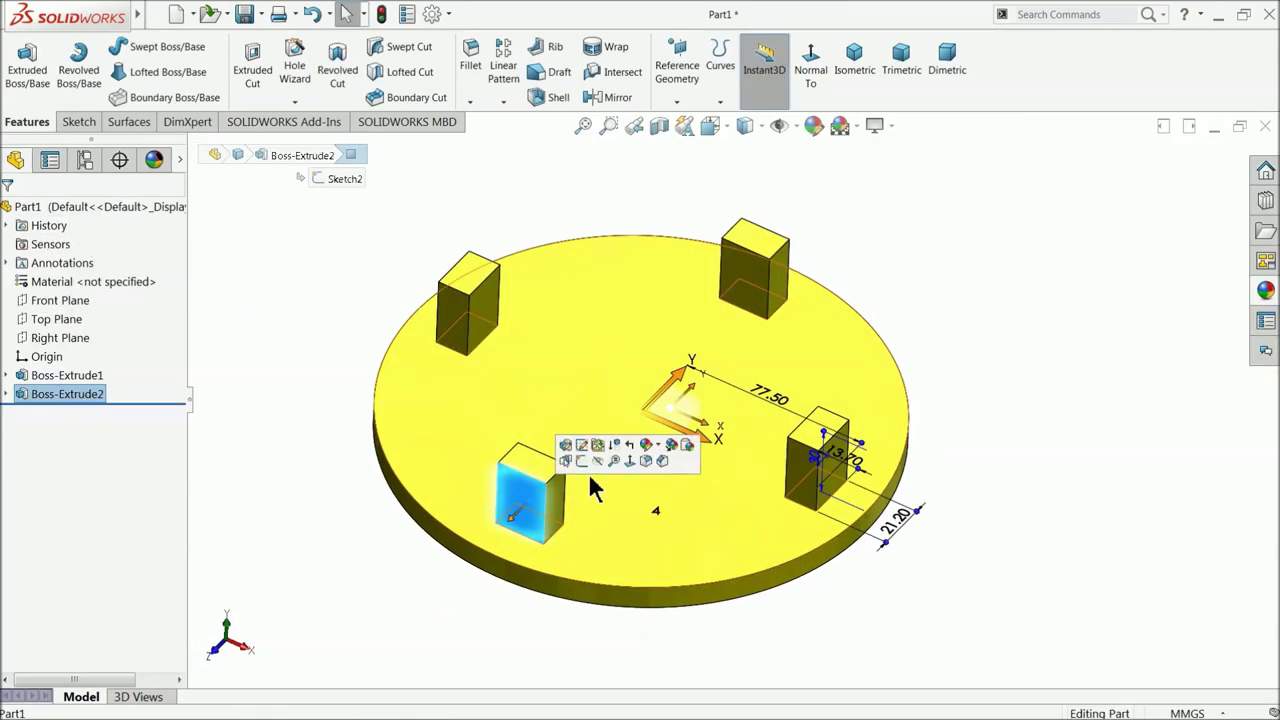
pyautogui.click(583, 462)
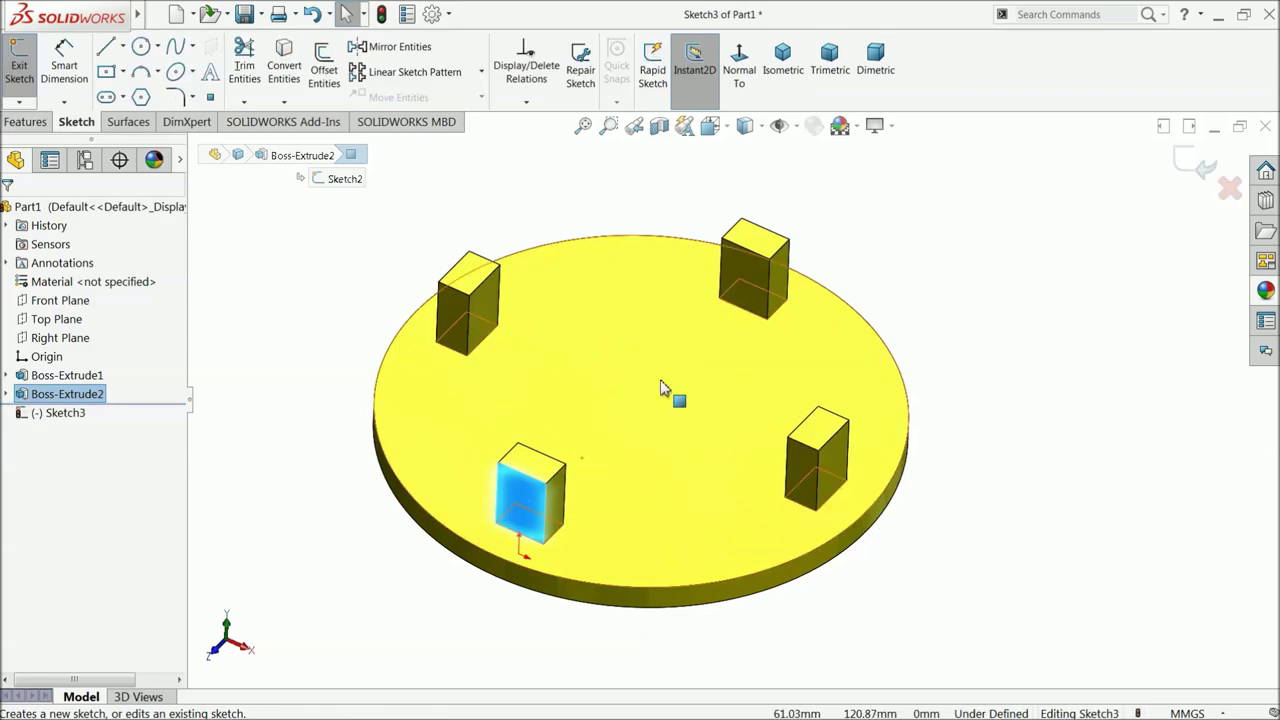
pyautogui.click(733, 90)
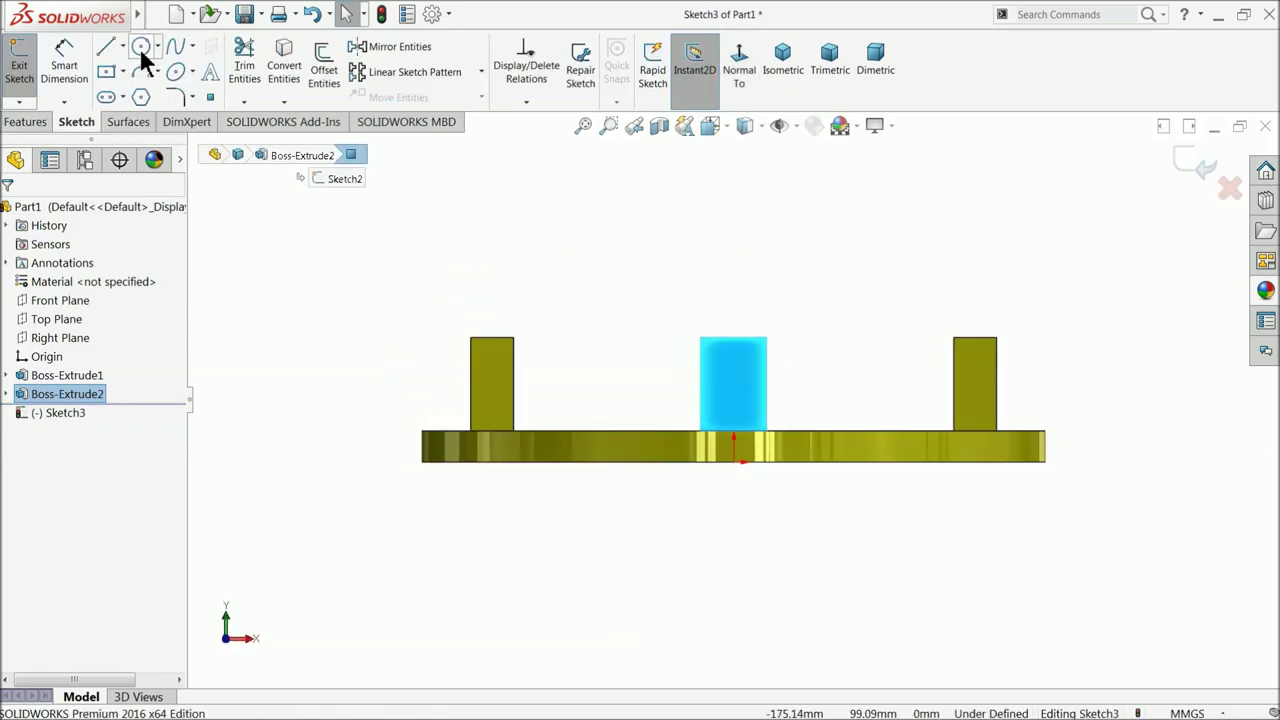
pyautogui.click(140, 47)
pyautogui.scroll(-4, 782, 398)
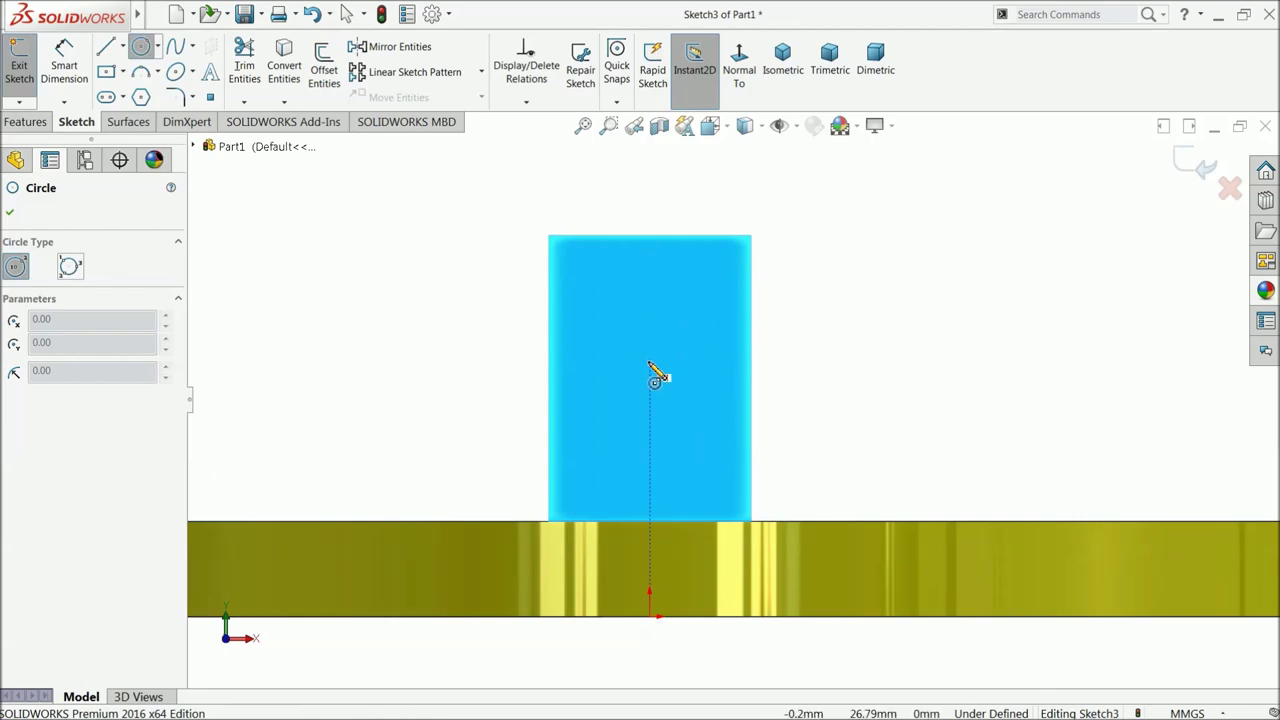
pyautogui.click(649, 362)
pyautogui.click(673, 306)
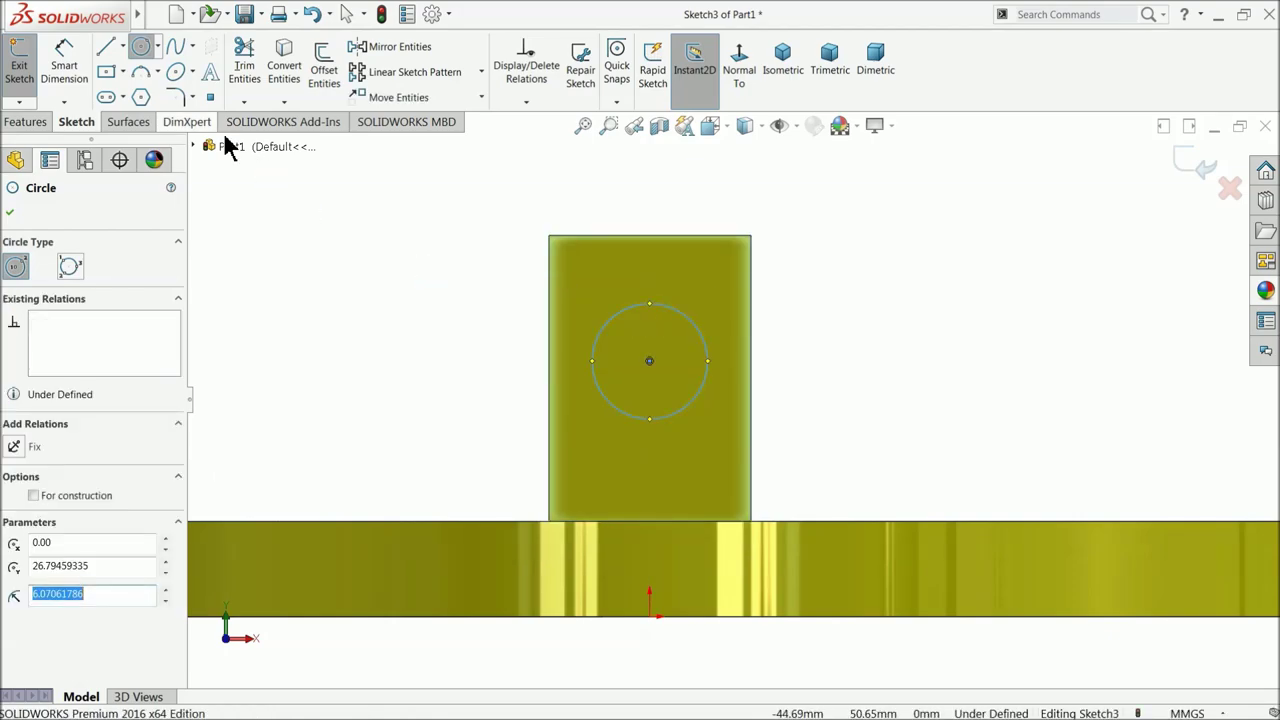
# - Dimension the circle's center 20 mm above the block's bottom edge
pyautogui.click(70, 80)
pyautogui.click(649, 363)
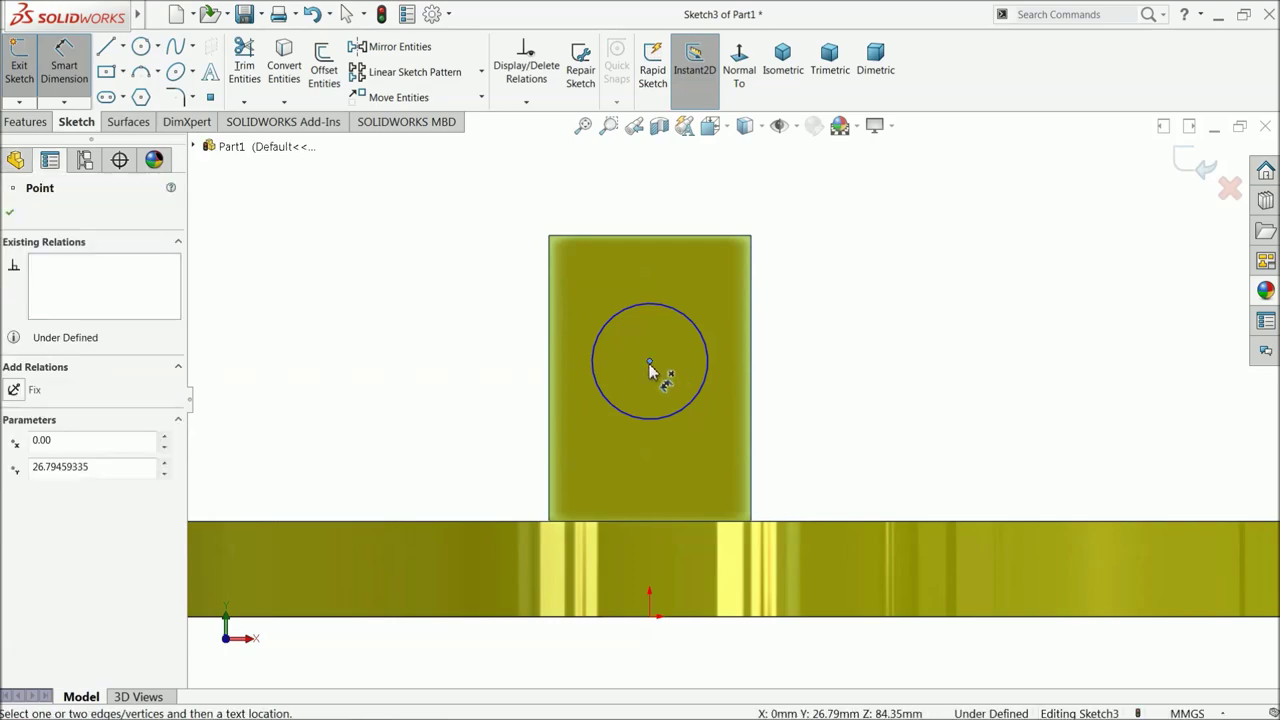
pyautogui.click(655, 523)
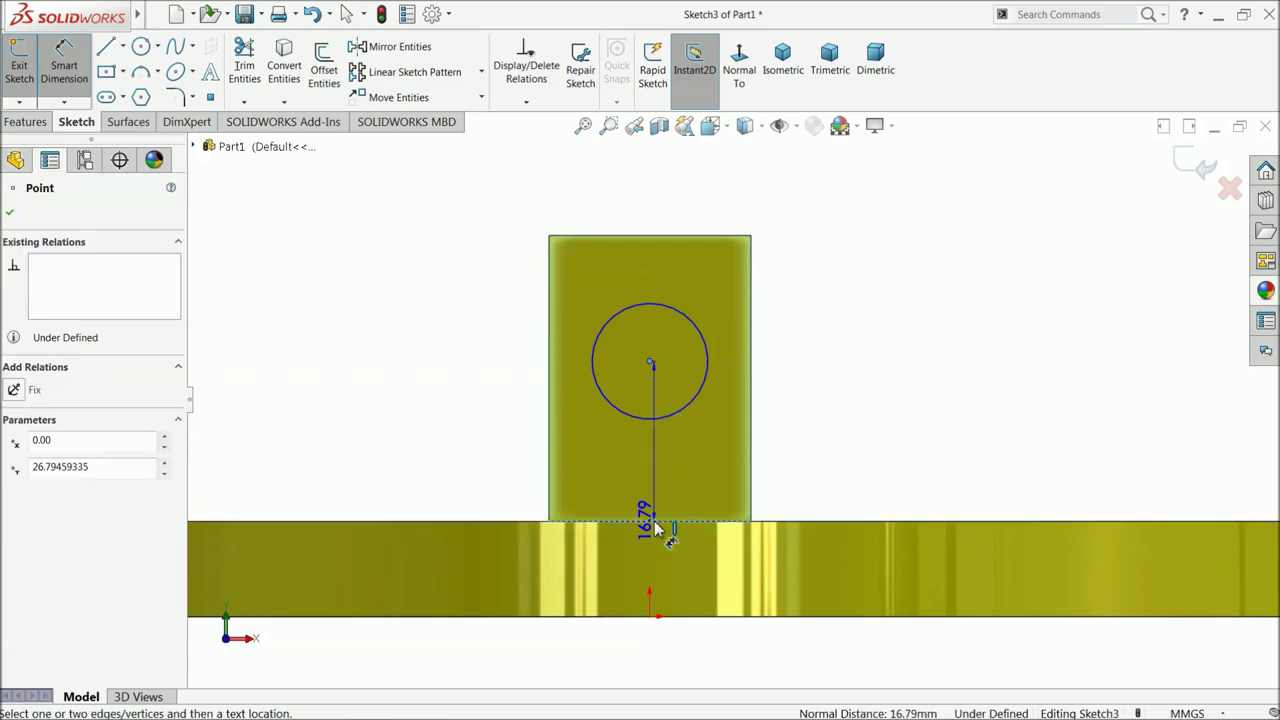
pyautogui.click(840, 440)
pyautogui.write('20')
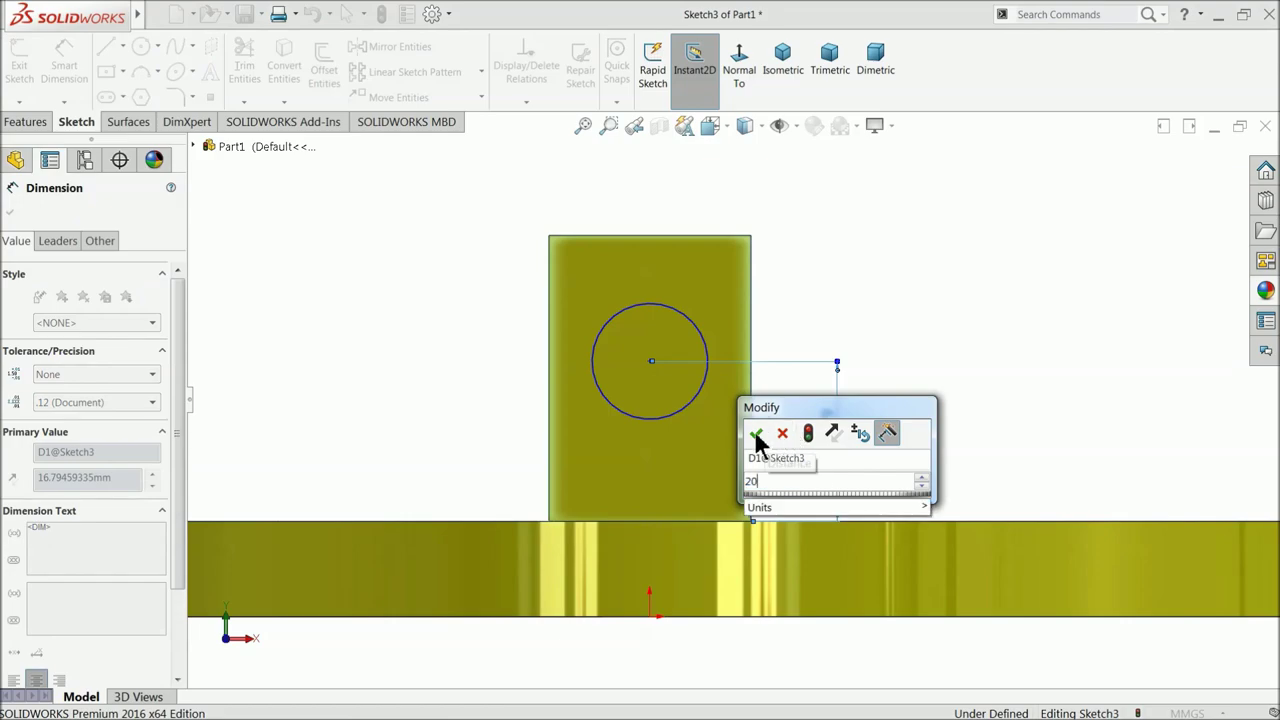
pyautogui.click(756, 436)
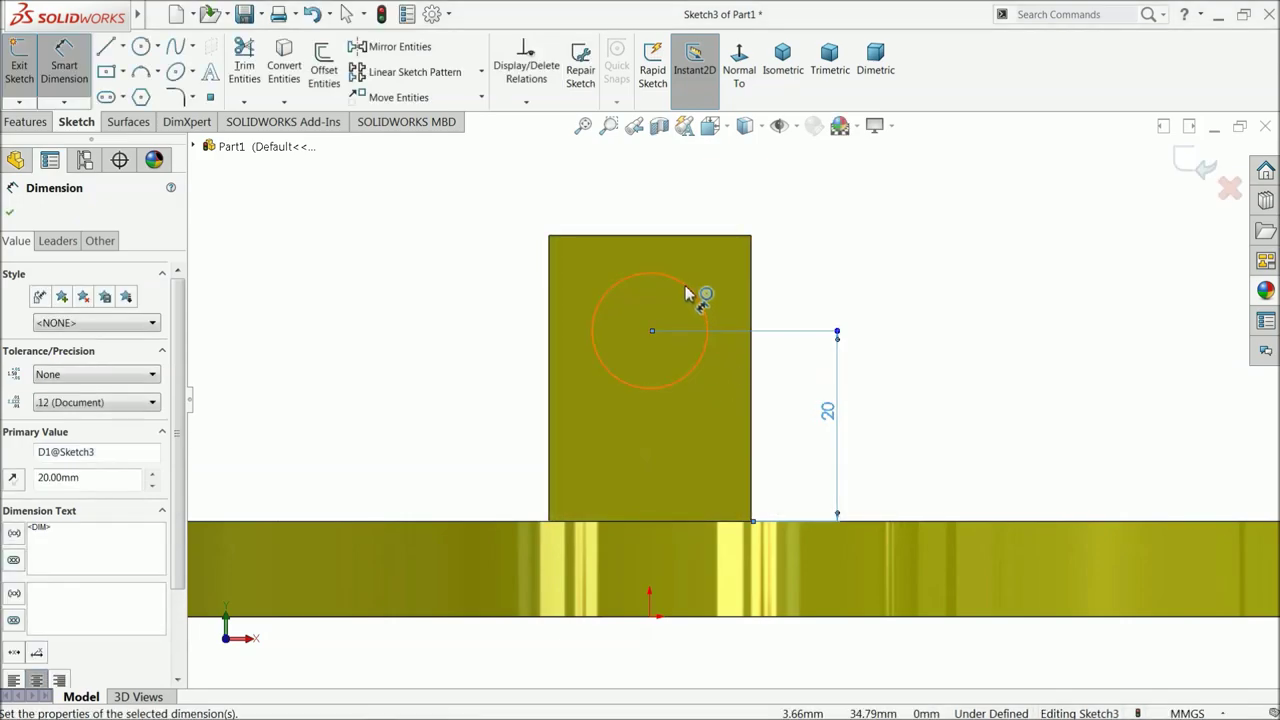
# - Set the diameter of the circle on the front block's outer face to 7 mm
pyautogui.click(686, 293)
pyautogui.click(657, 212)
pyautogui.write('7')
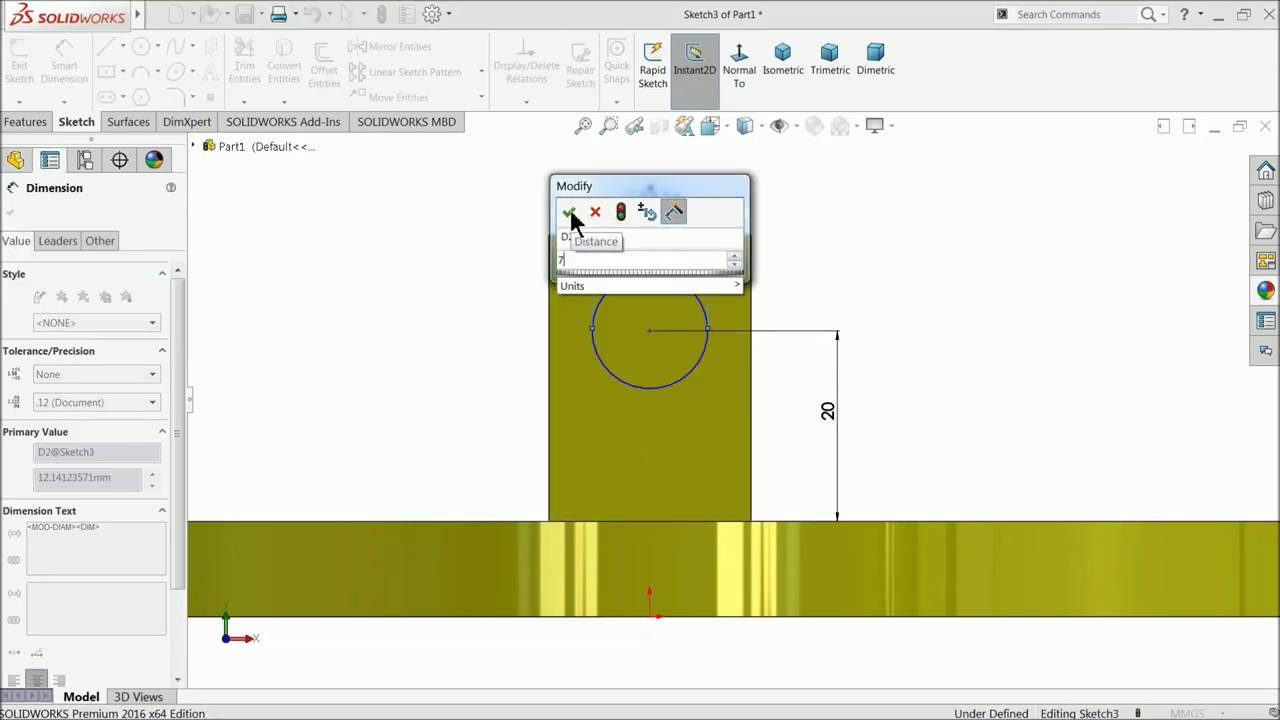
pyautogui.click(569, 213)
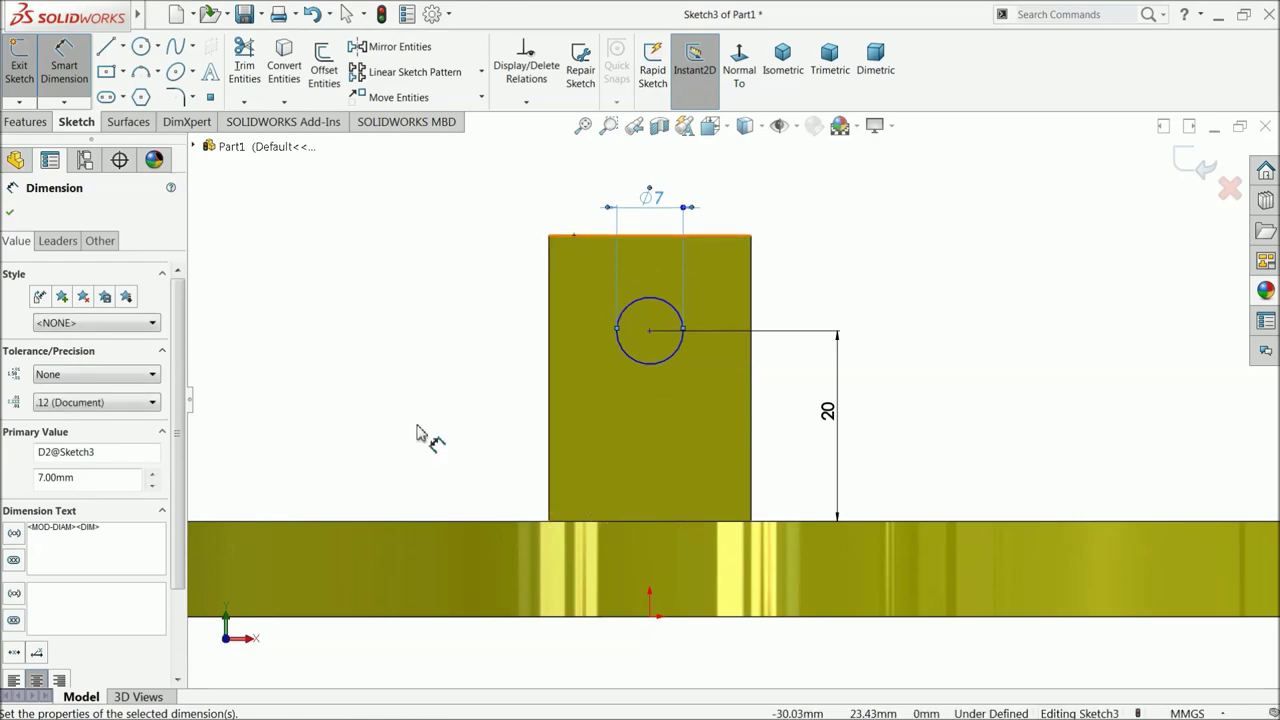
# - Add a vertical relation between the center of the front block's circle and the origin
pyautogui.click(64, 62)
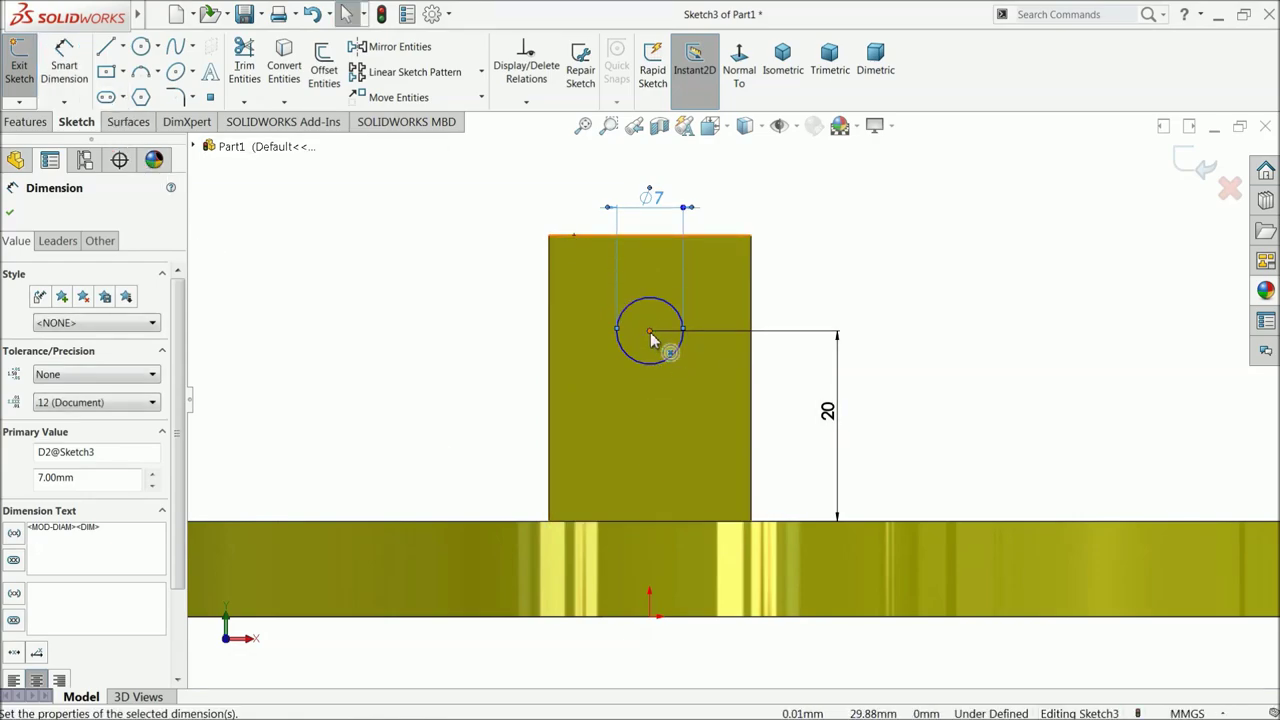
pyautogui.click(650, 331)
pyautogui.keyDown('ctrl'); pyautogui.click(650, 614); pyautogui.keyUp('ctrl')
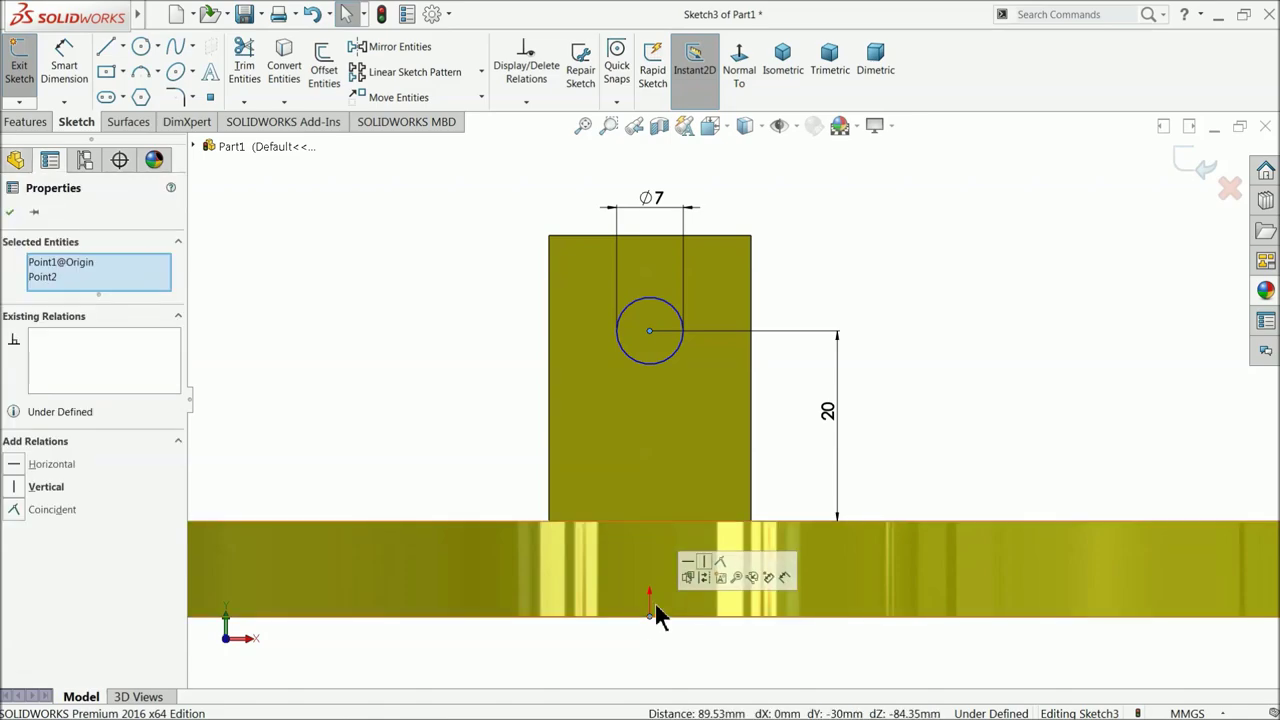
pyautogui.click(703, 563)
pyautogui.click(520, 460)
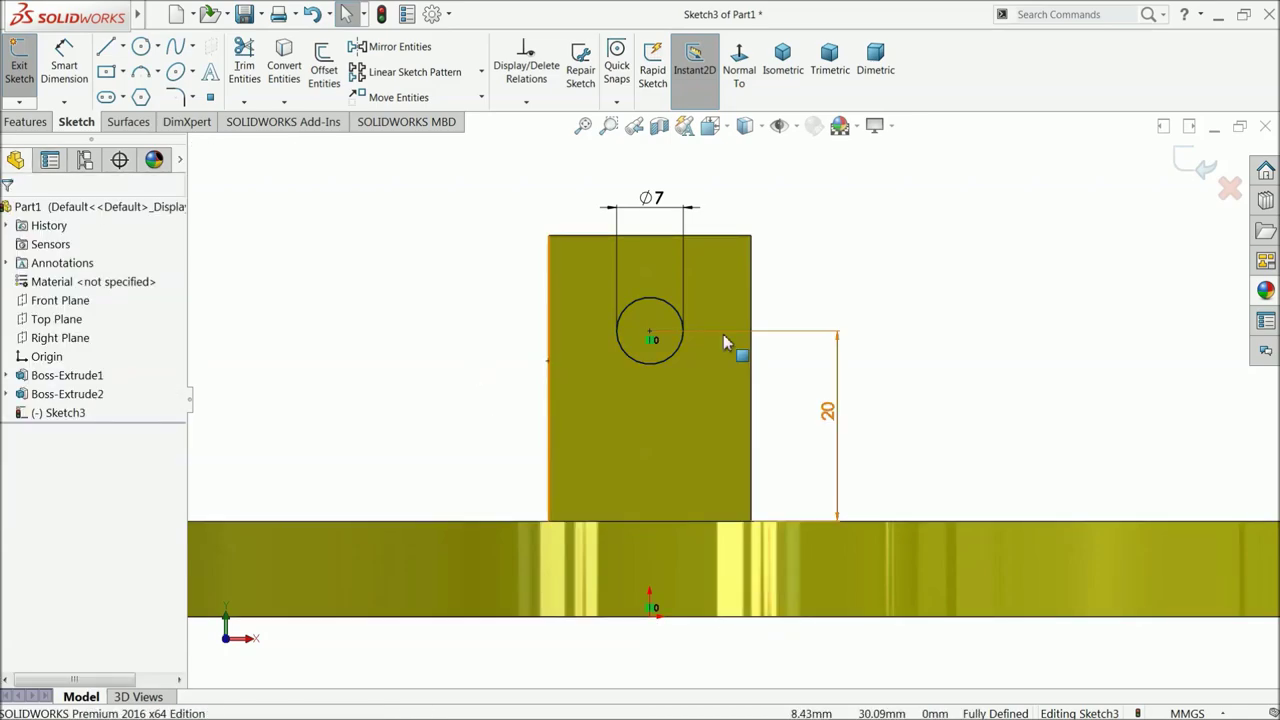
# - Make a blind extruded cut of the circle 220 mm deep, through the front block and the block opposite
pyautogui.click(27, 121)
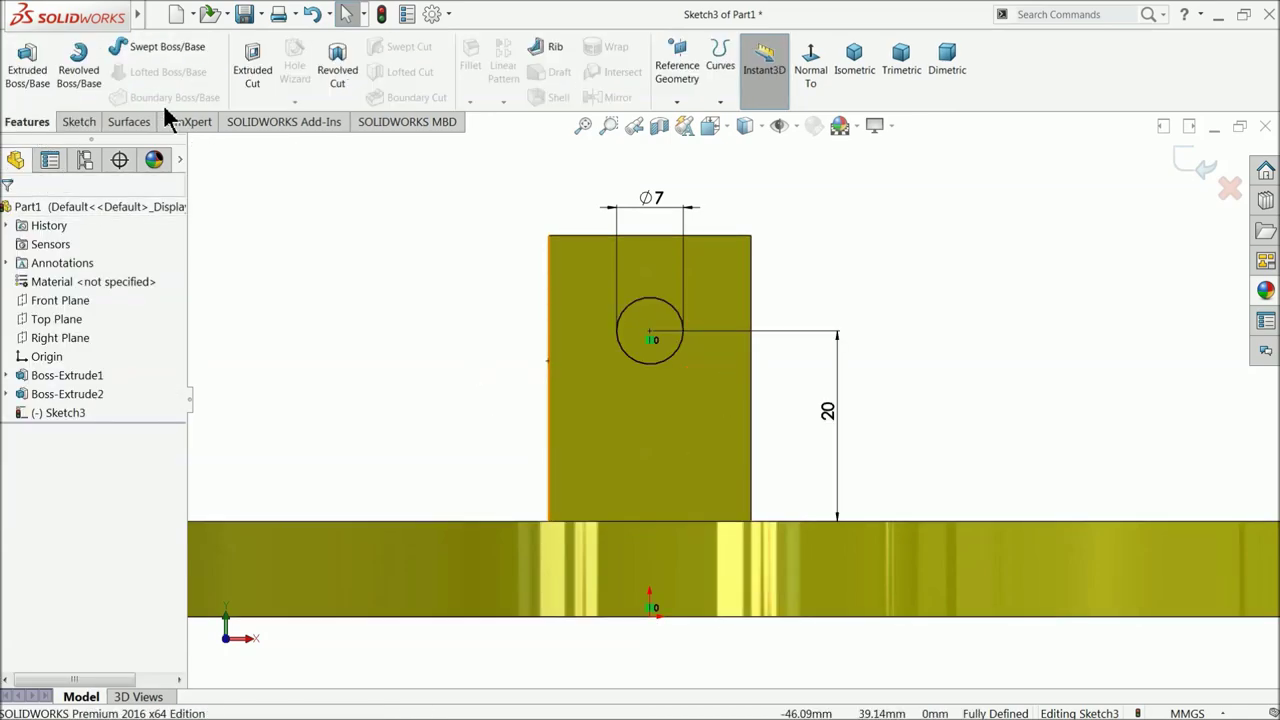
pyautogui.click(252, 72)
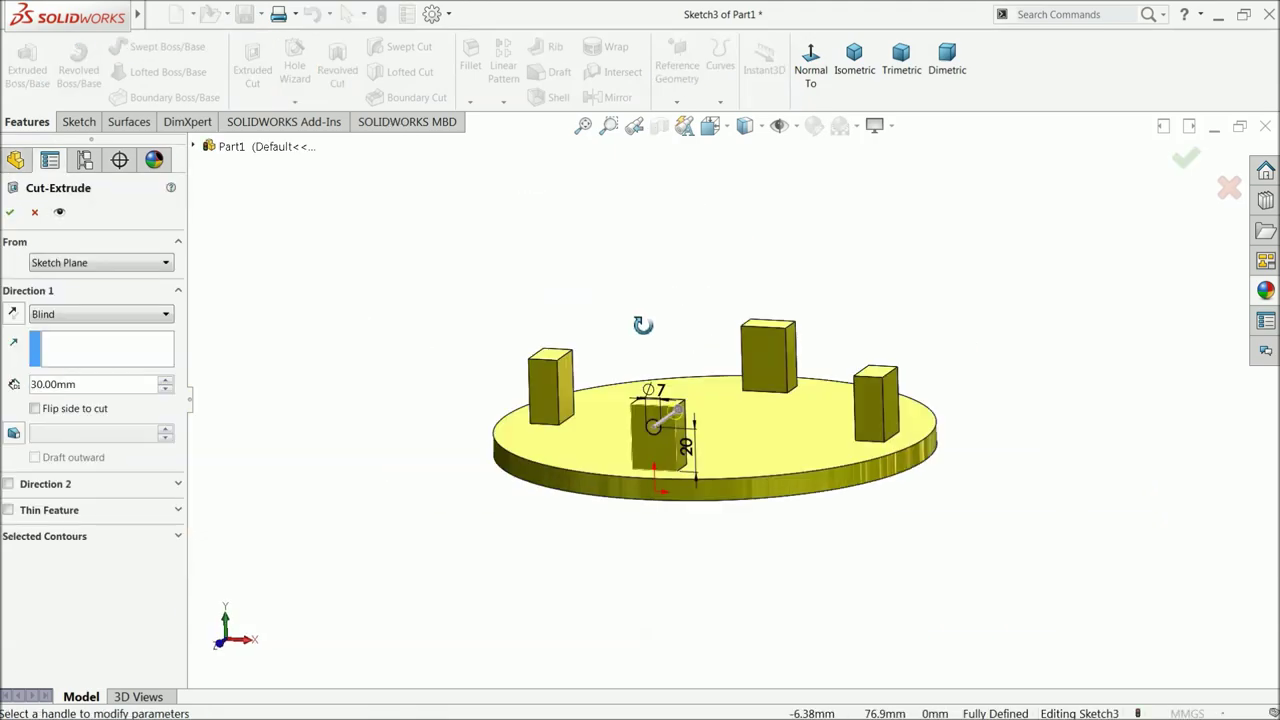
pyautogui.moveTo(643, 325); pyautogui.dragTo(634, 380, button='middle')
pyautogui.scroll(-3, 740, 405)
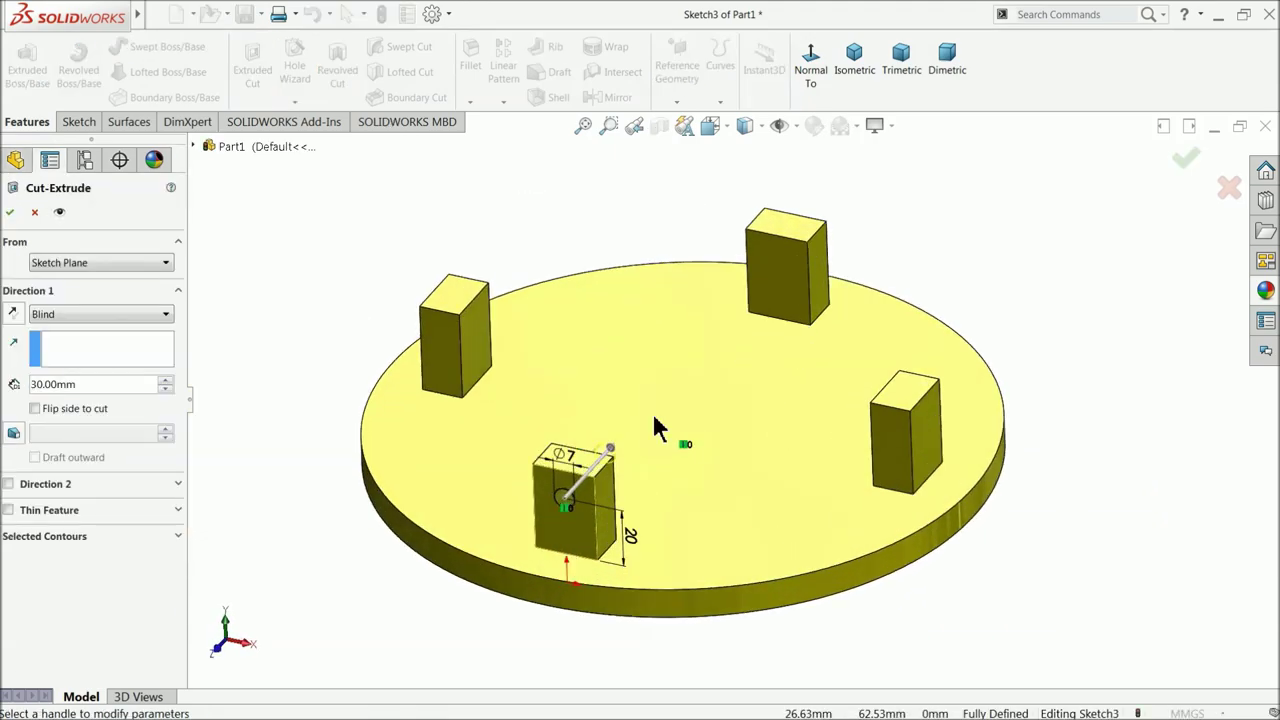
pyautogui.click(165, 381)
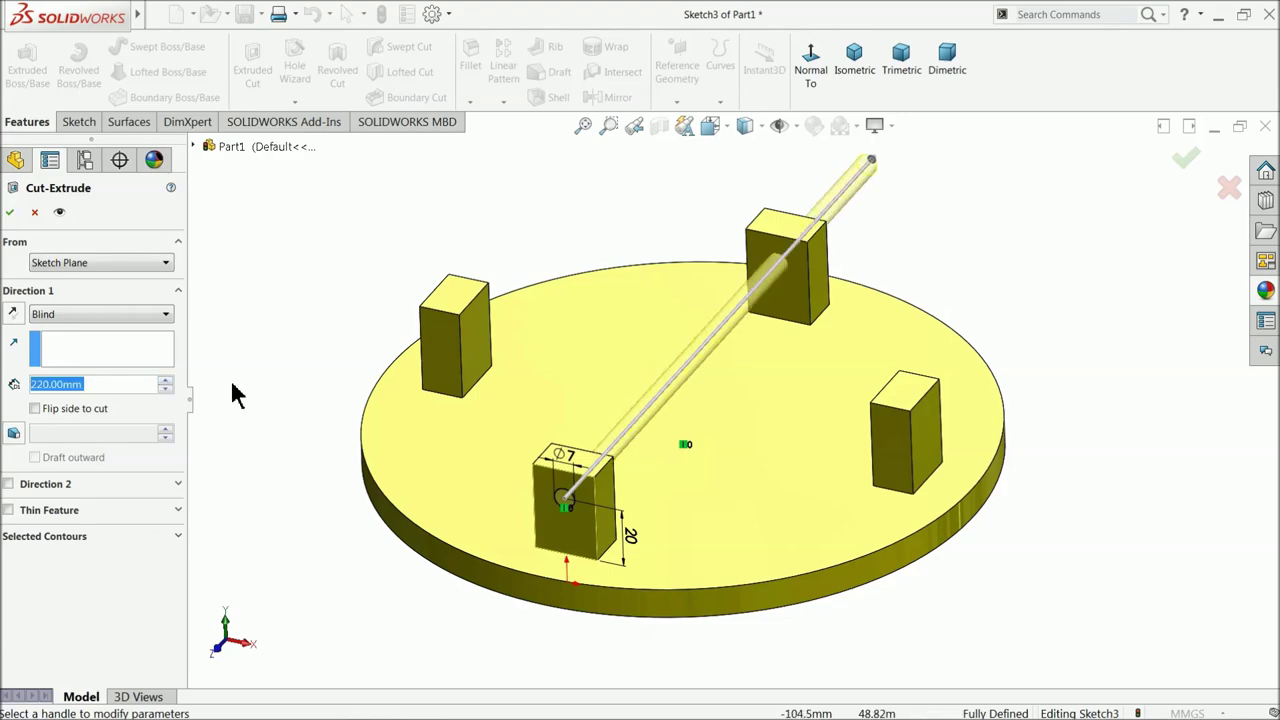
pyautogui.moveTo(640, 391); pyautogui.dragTo(780, 420, button='middle')
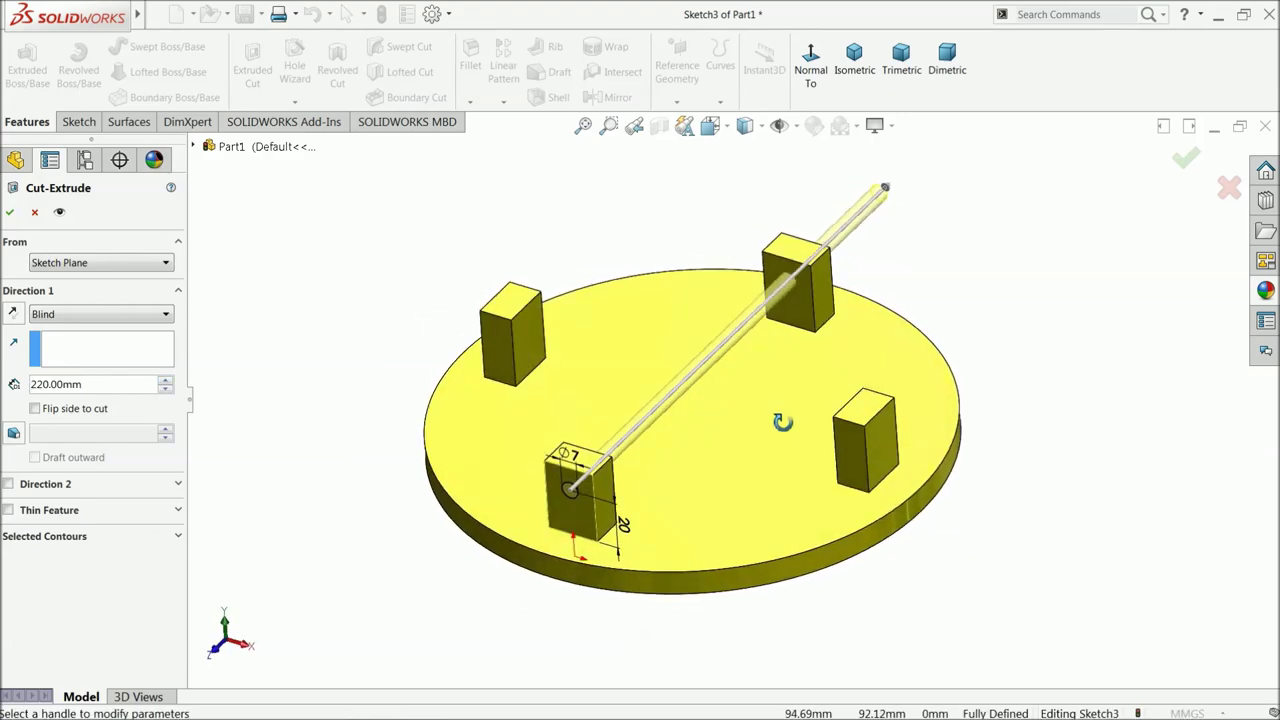
pyautogui.scroll(-4, 809, 394)
pyautogui.click(10, 213)
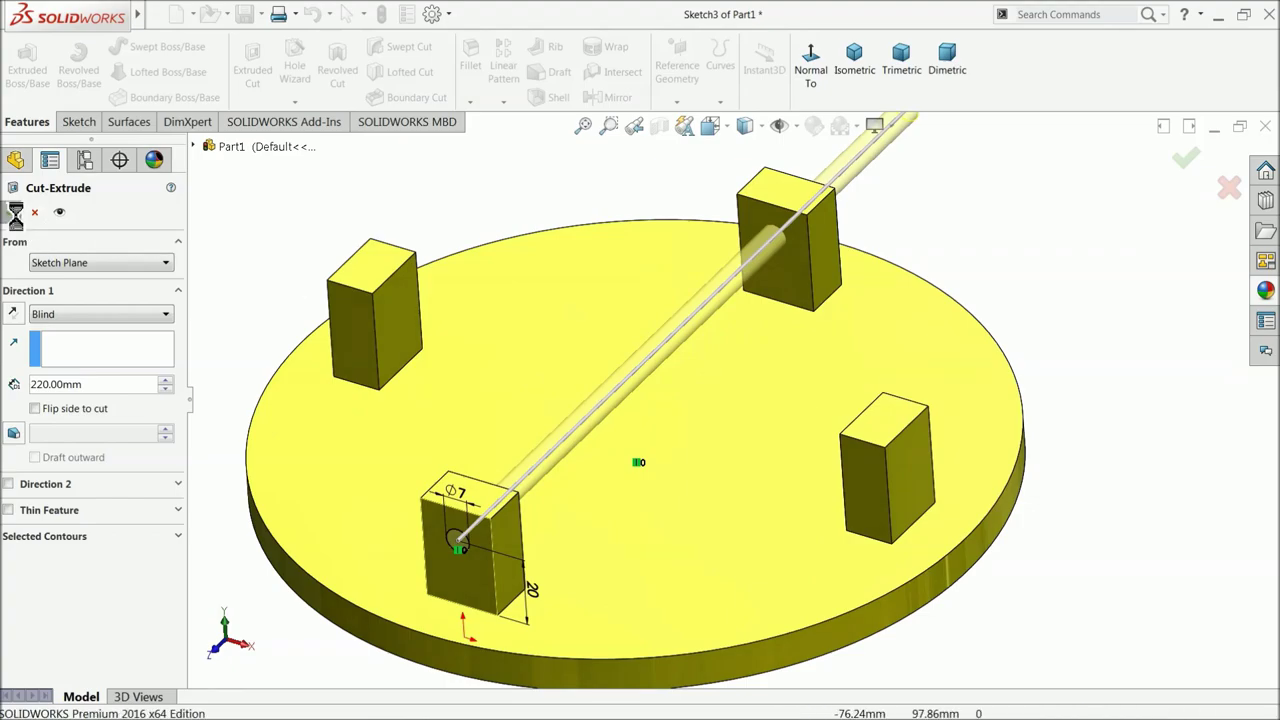
pyautogui.moveTo(616, 306); pyautogui.dragTo(594, 423, button='middle')
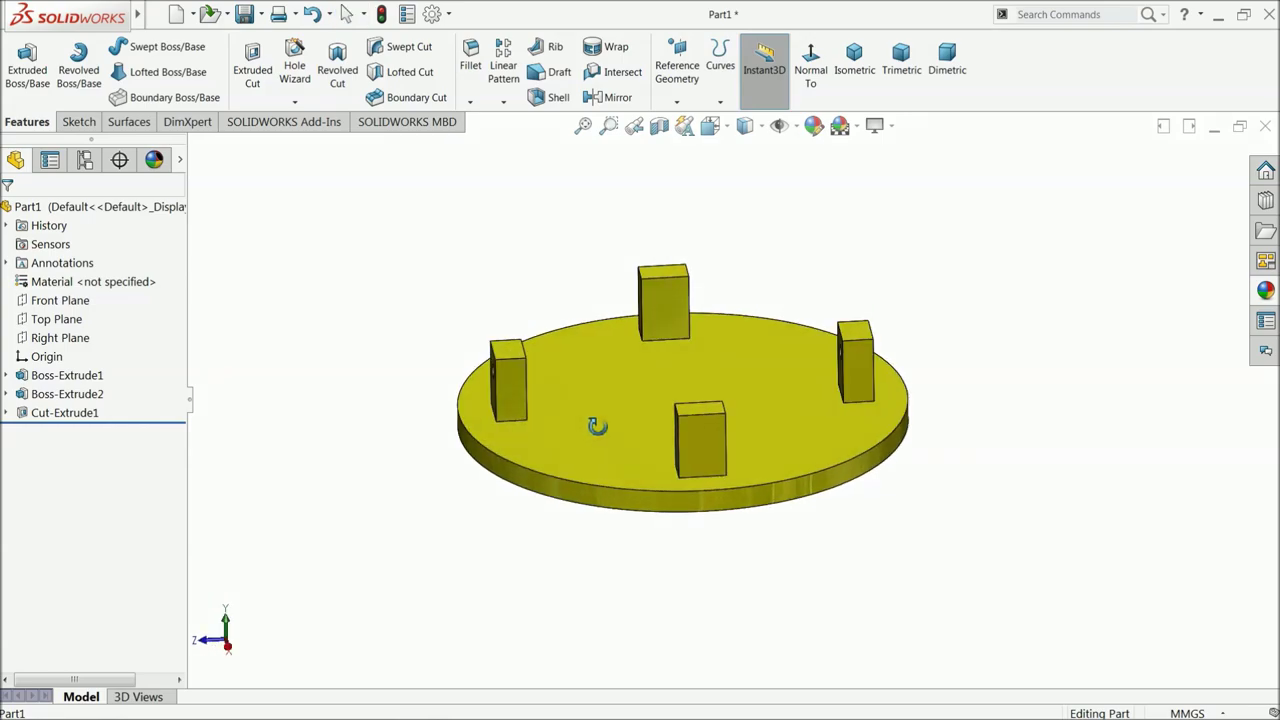
pyautogui.scroll(-4, 640, 436)
pyautogui.click(667, 443)
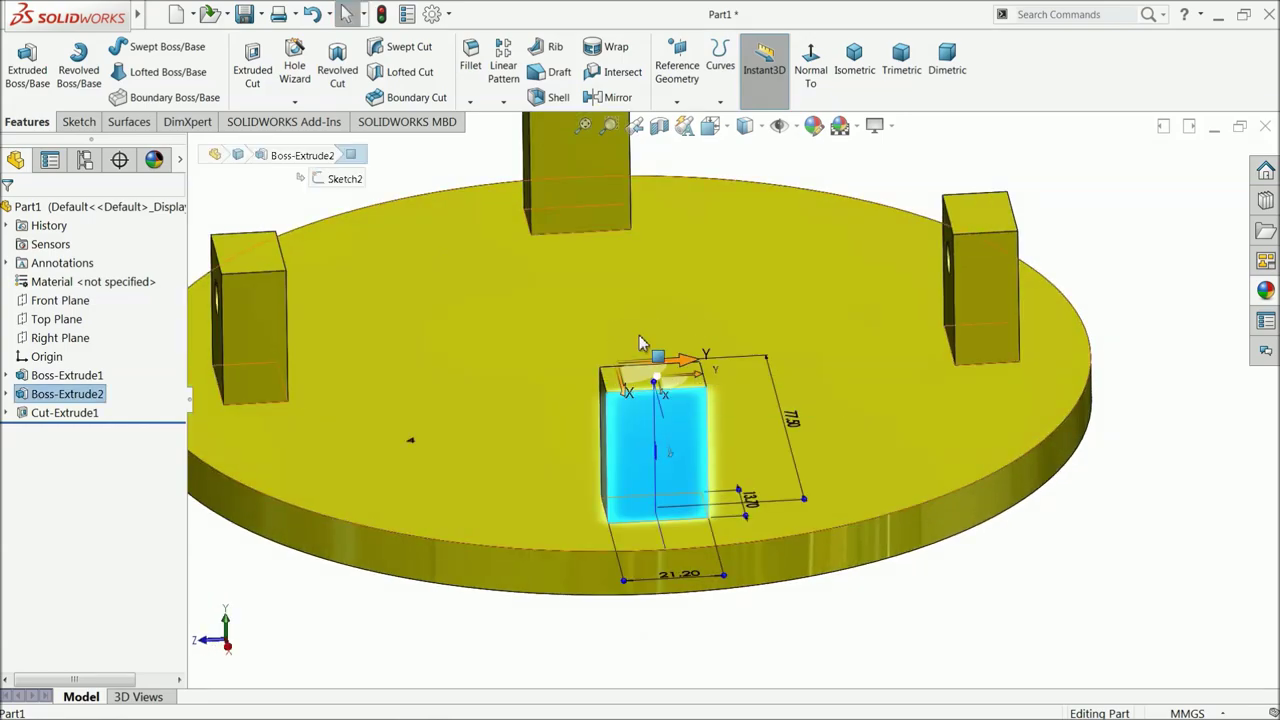
pyautogui.scroll(4, 660, 430)
pyautogui.moveTo(608, 371); pyautogui.dragTo(357, 284, button='middle')
pyautogui.click(357, 284)
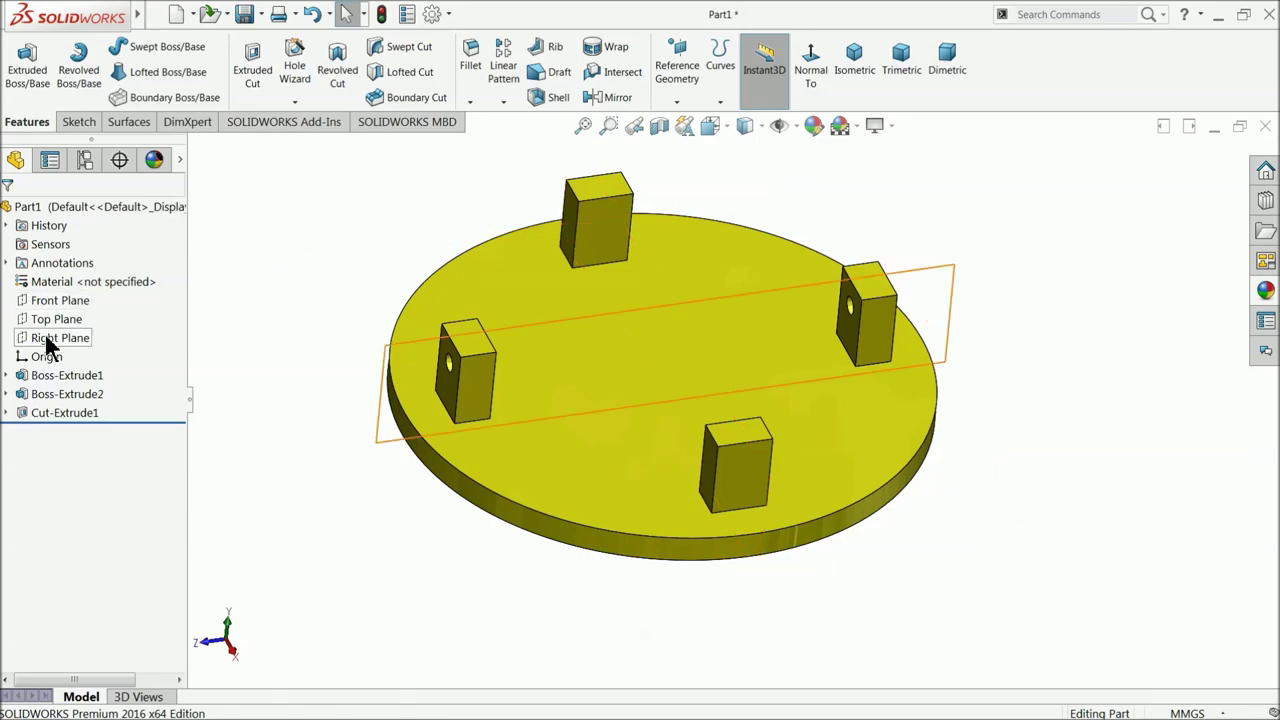
# - Start a sketch on the Right Plane and draw a circle about 12.5 mm in diameter, about 26 mm directly above the origin
pyautogui.click(49, 340)
pyautogui.moveTo(226, 408); pyautogui.dragTo(217, 360, button='middle')
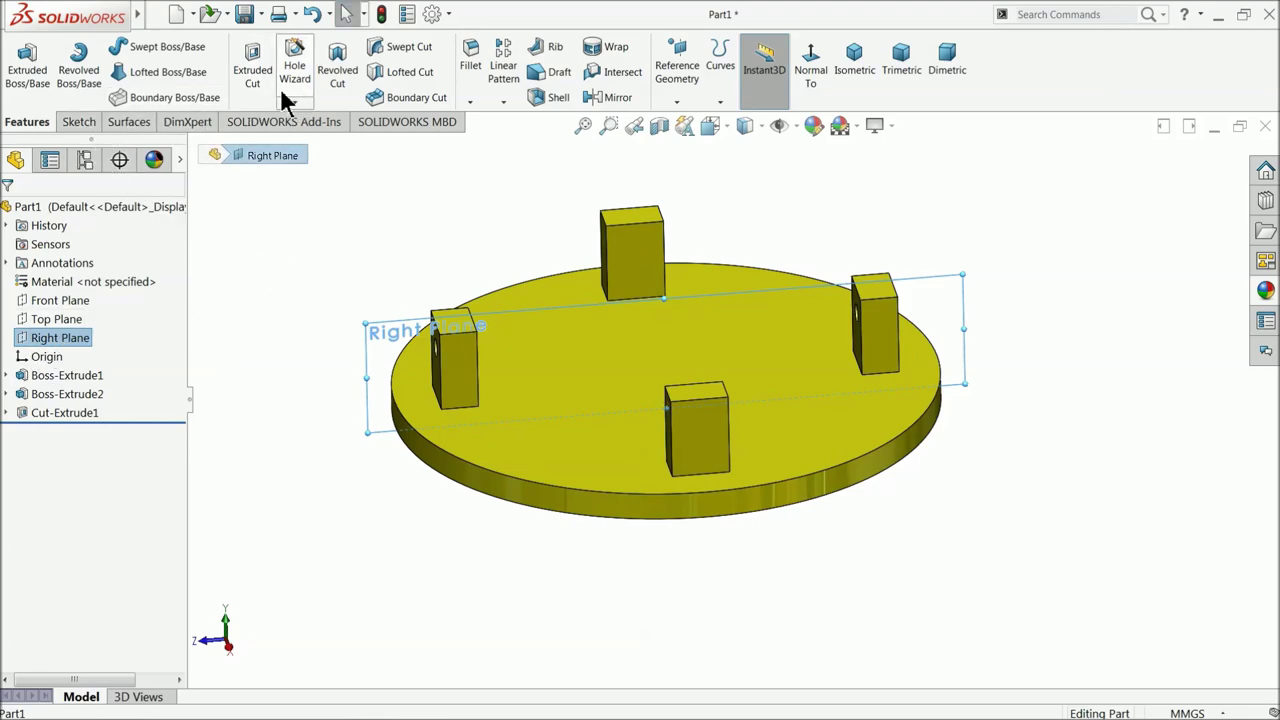
pyautogui.click(76, 122)
pyautogui.click(18, 66)
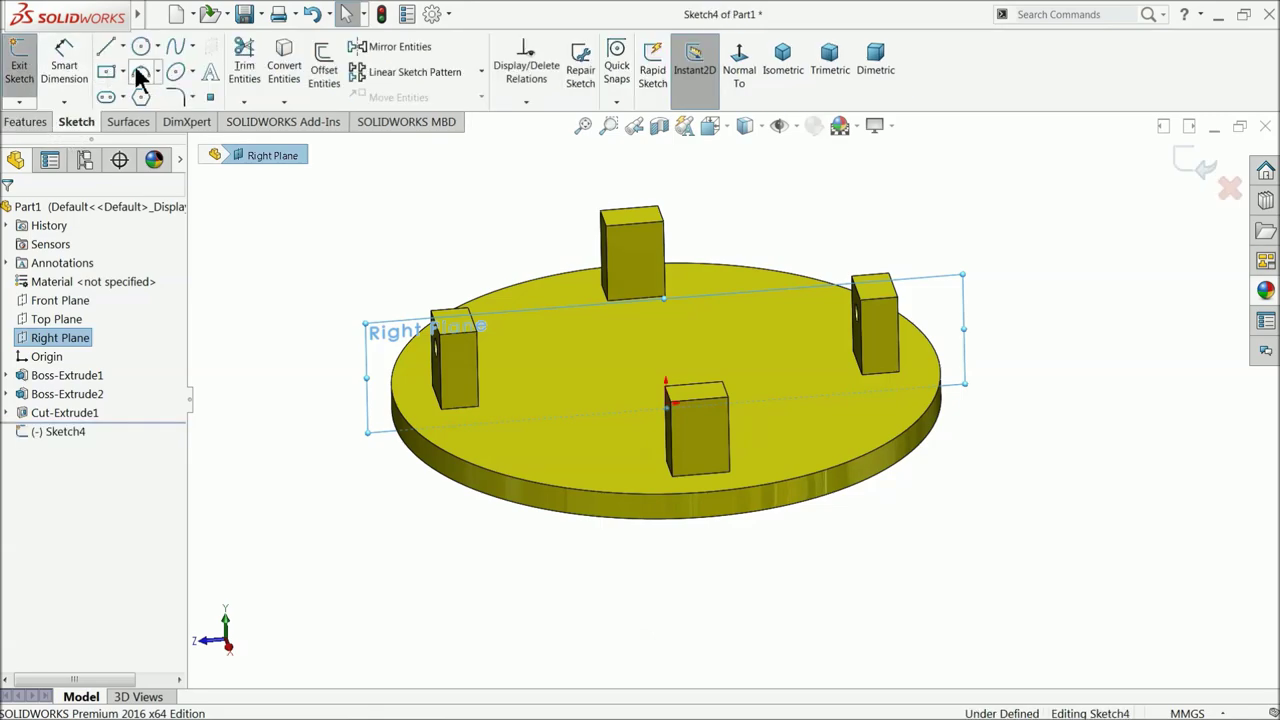
pyautogui.click(141, 48)
pyautogui.click(741, 66)
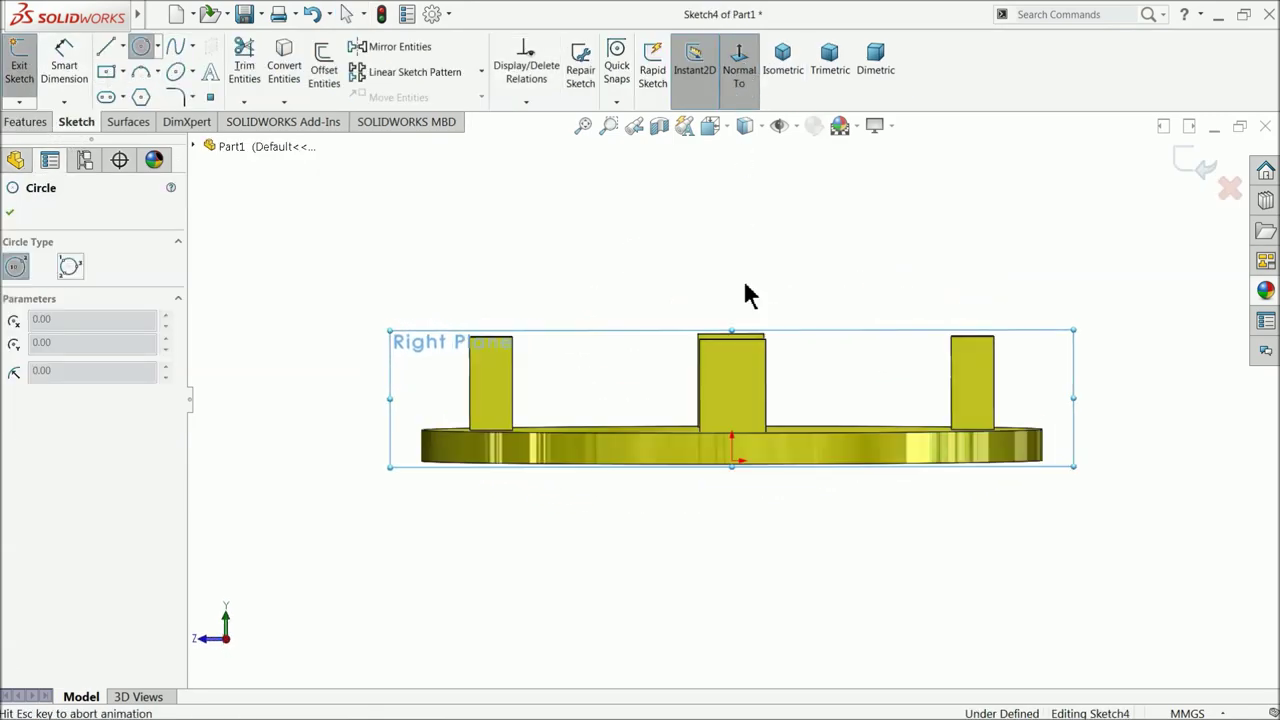
pyautogui.scroll(-2, 722, 405)
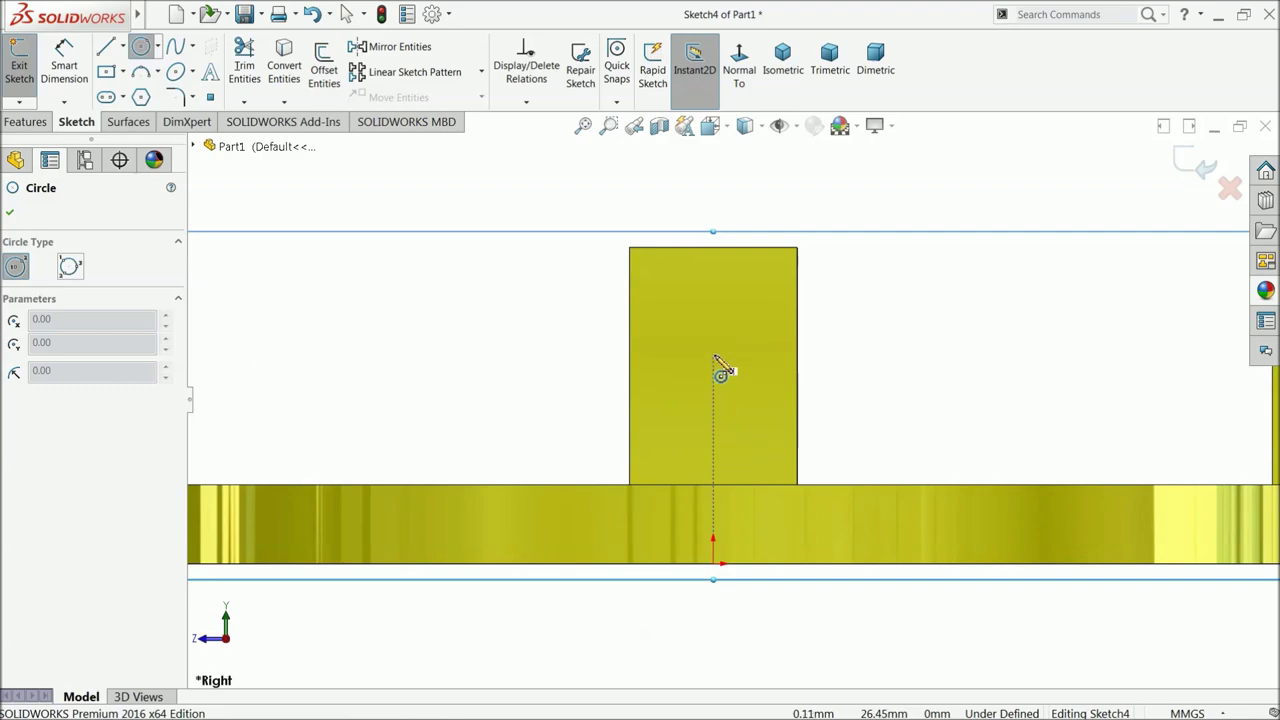
pyautogui.click(713, 354)
pyautogui.click(748, 319)
# - Set the diameter of the circle on the Right Plane to 7 mm
pyautogui.click(64, 65)
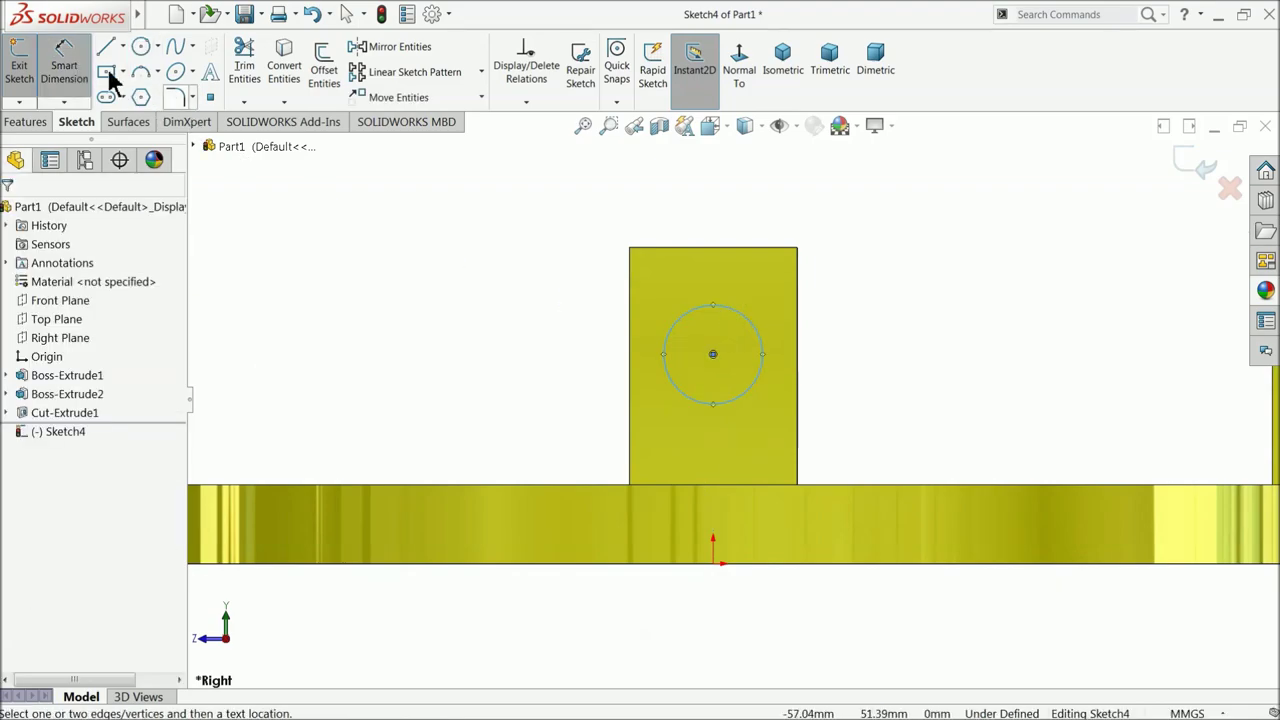
pyautogui.click(691, 312)
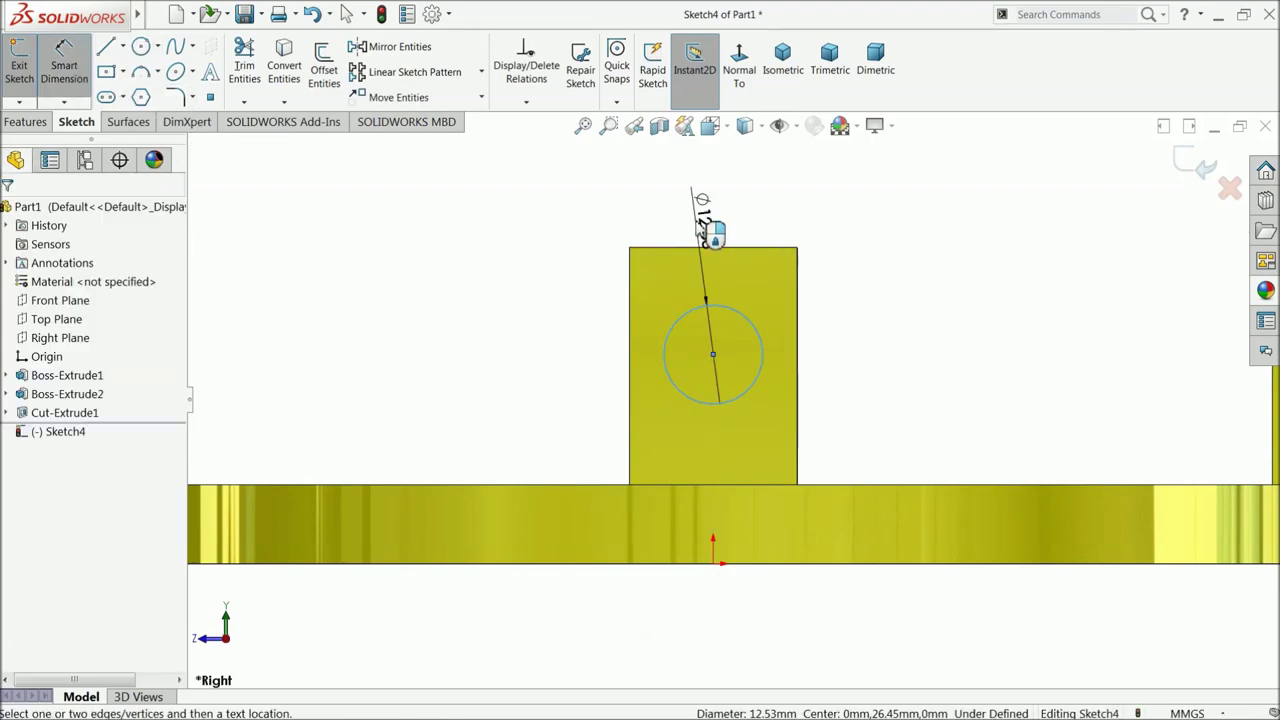
pyautogui.click(706, 208)
pyautogui.write('7')
pyautogui.click(616, 227)
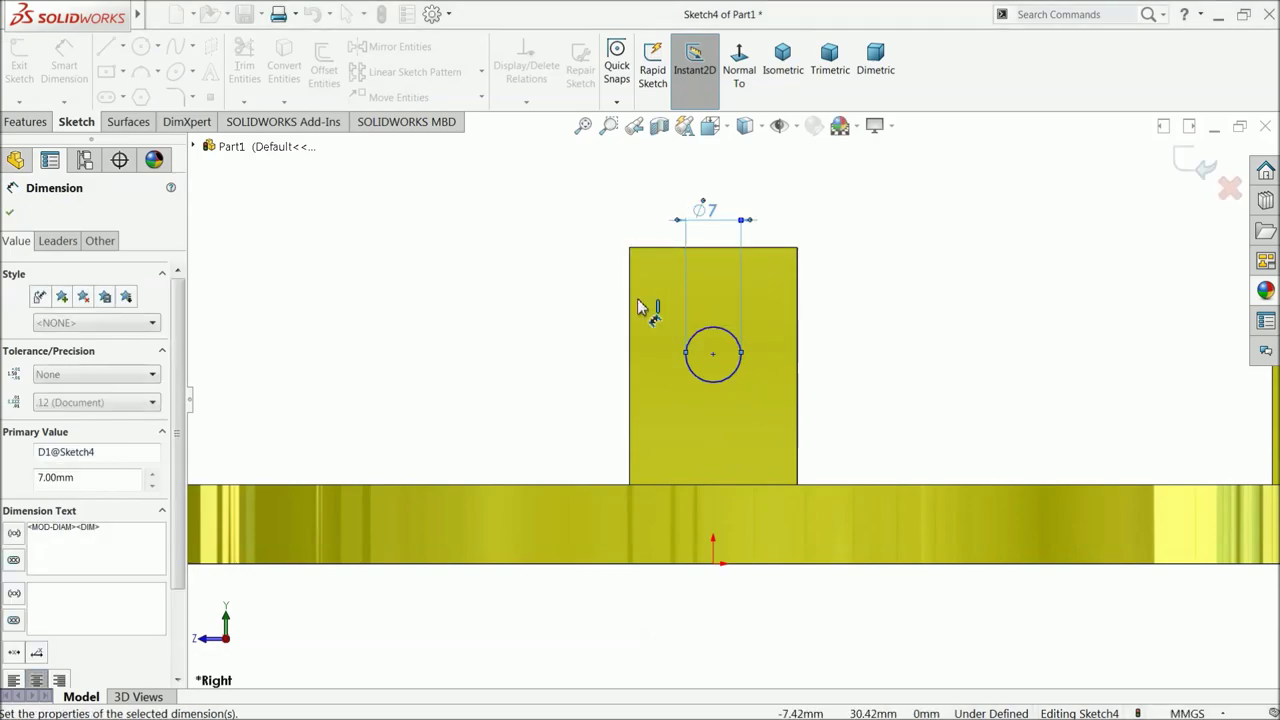
# - Dimension the circle's center 20 mm above the top edge of the disc
pyautogui.click(713, 355)
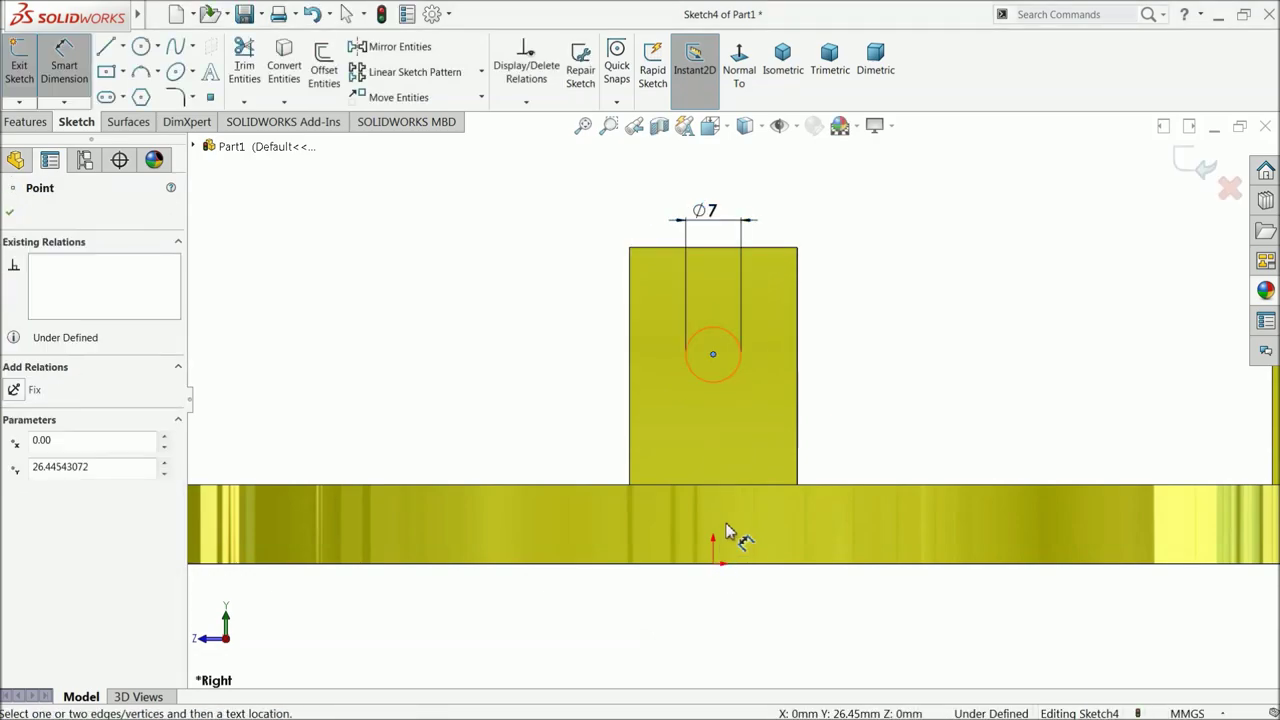
pyautogui.click(735, 487)
pyautogui.click(868, 450)
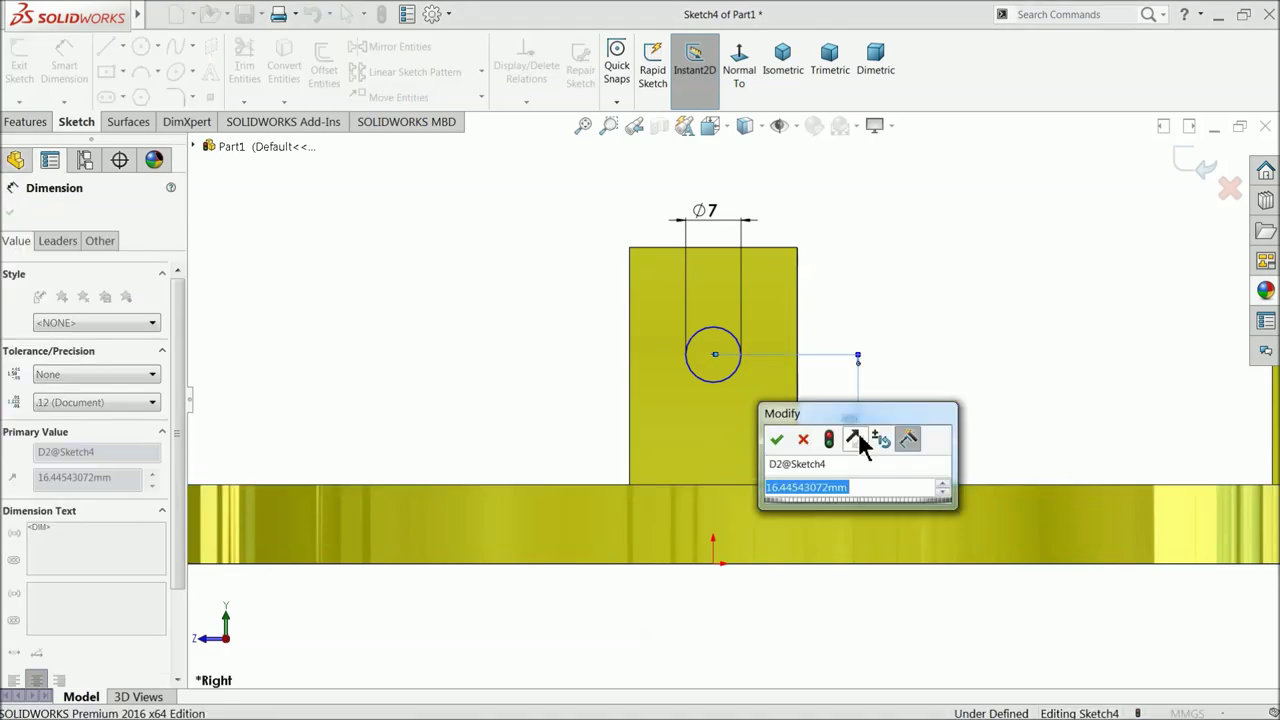
pyautogui.write('20')
pyautogui.click(776, 439)
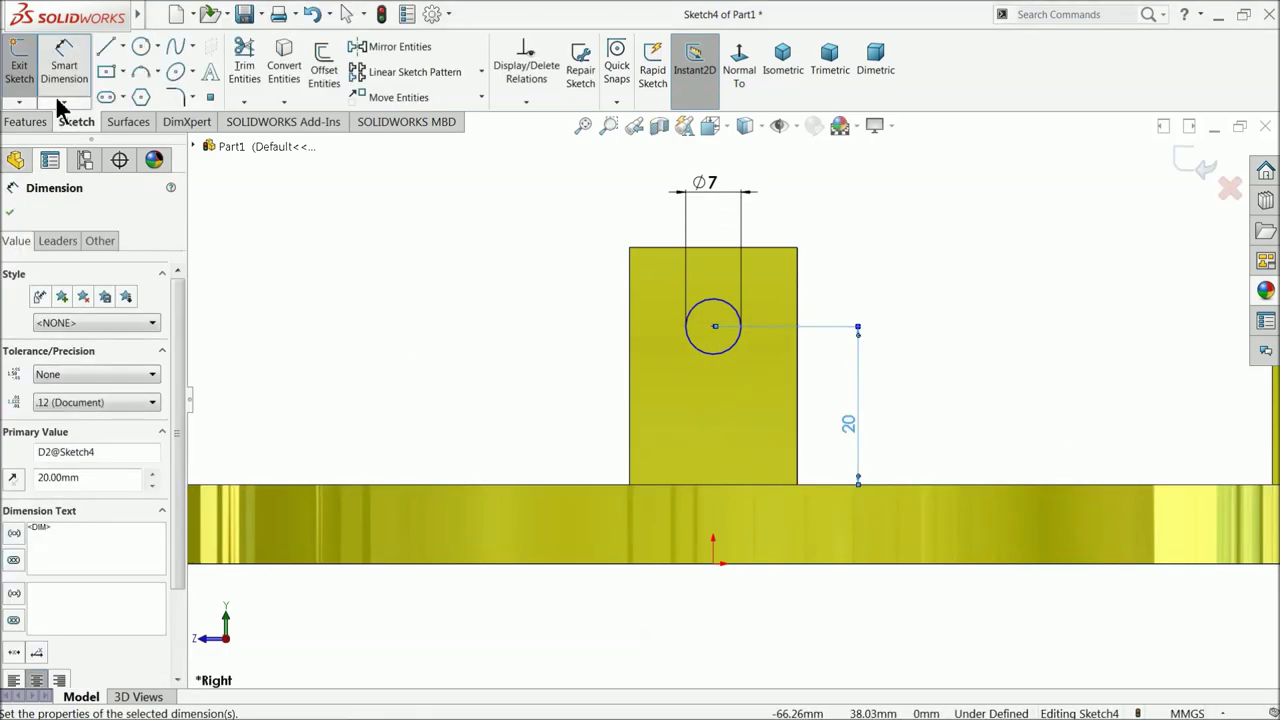
# - Add a vertical relation between the center of the Right Plane circle and the origin
pyautogui.click(714, 326)
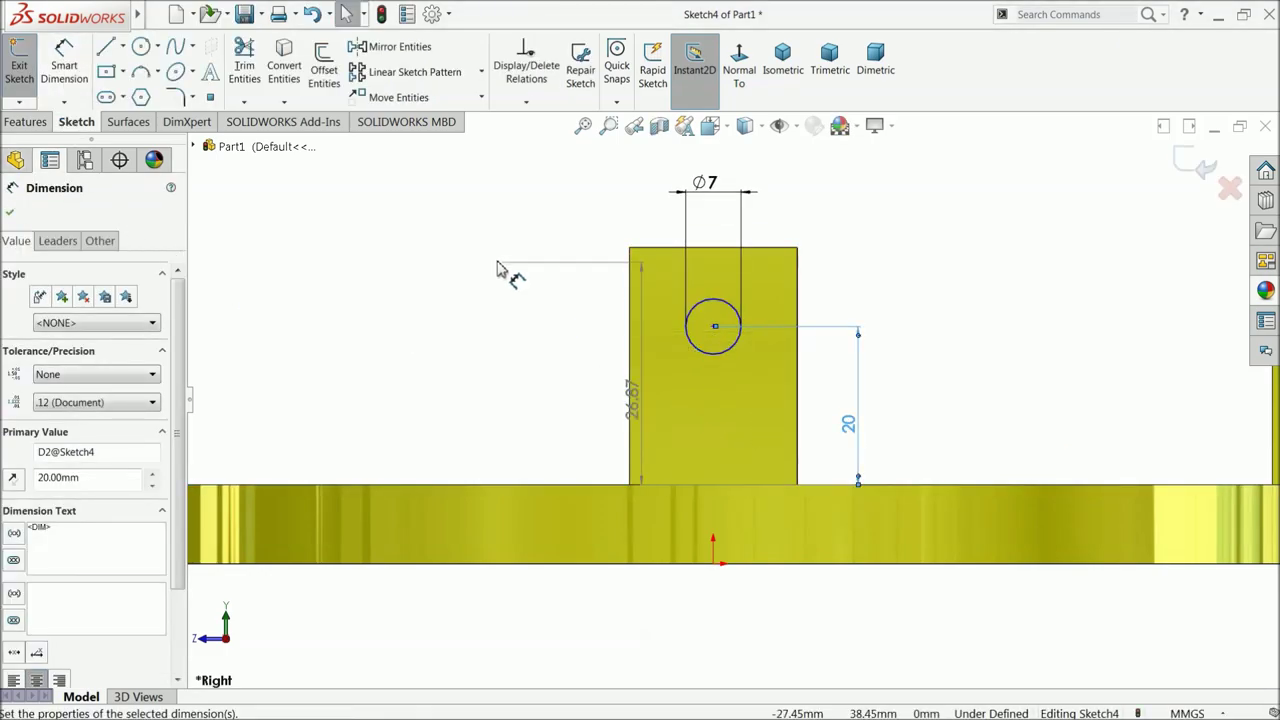
pyautogui.press('Escape')
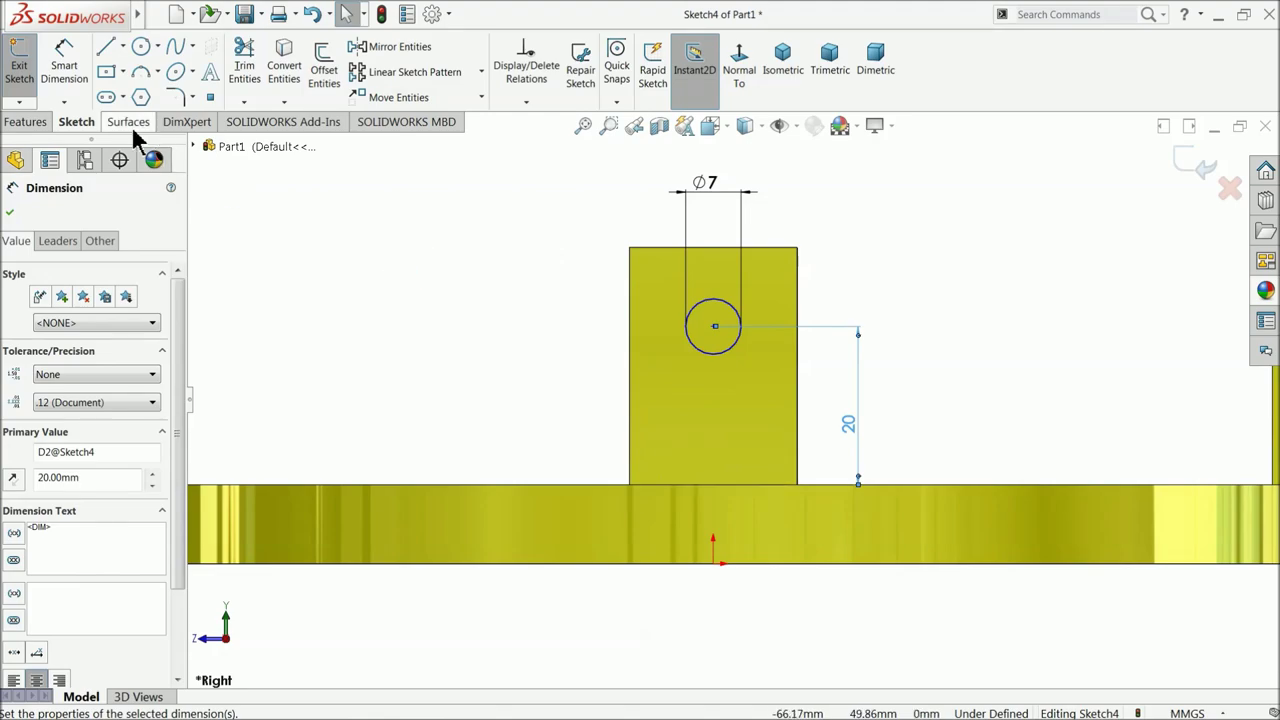
pyautogui.press('Escape')
pyautogui.click(714, 328)
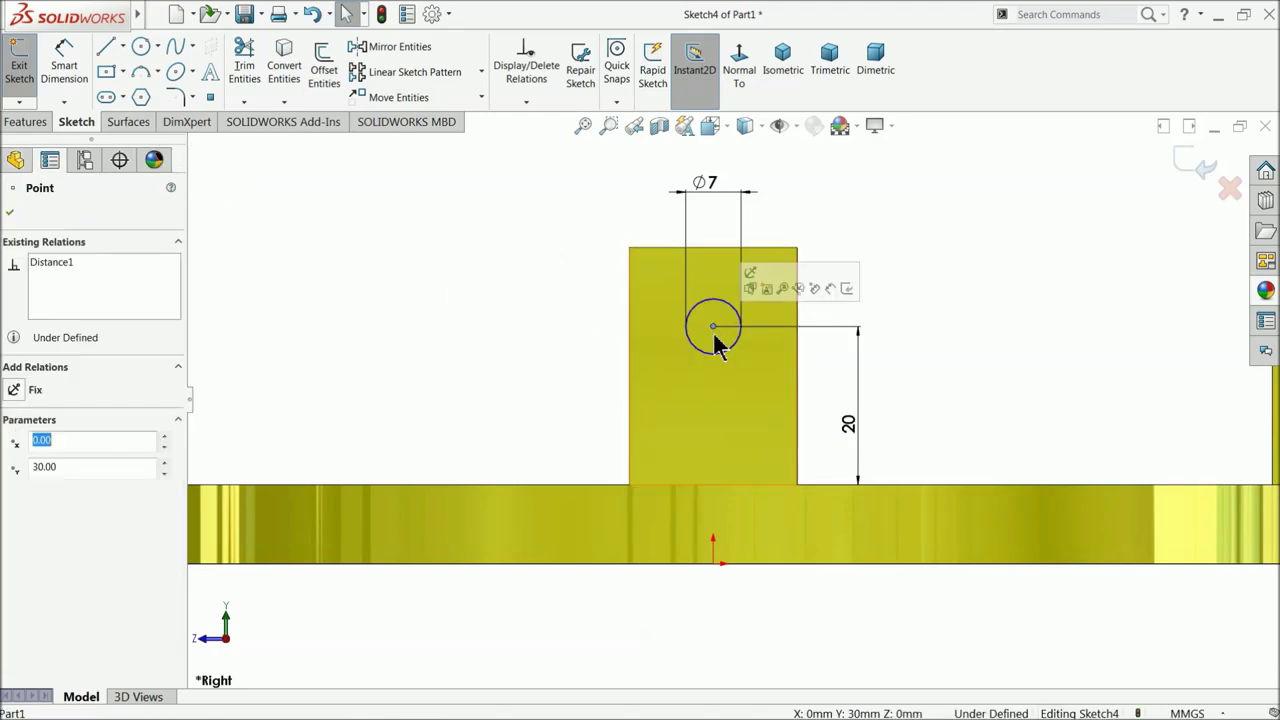
pyautogui.keyDown('ctrl'); pyautogui.click(713, 562); pyautogui.keyUp('ctrl')
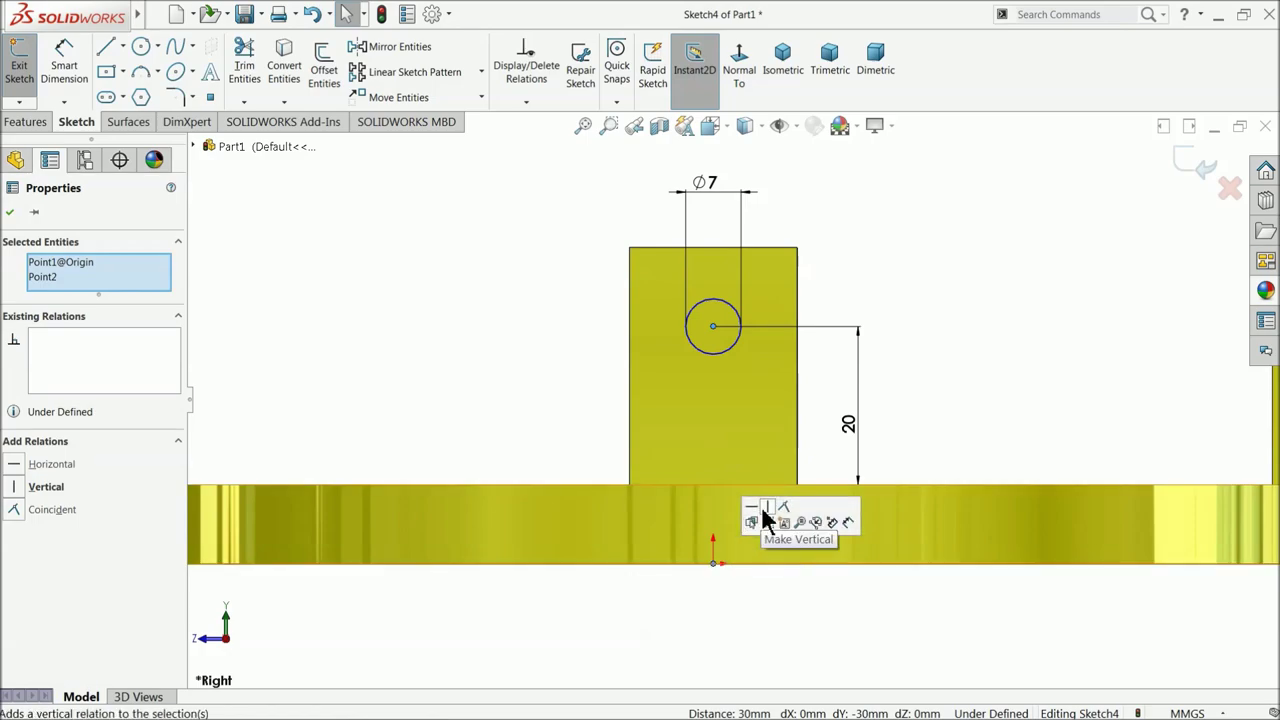
pyautogui.click(766, 510)
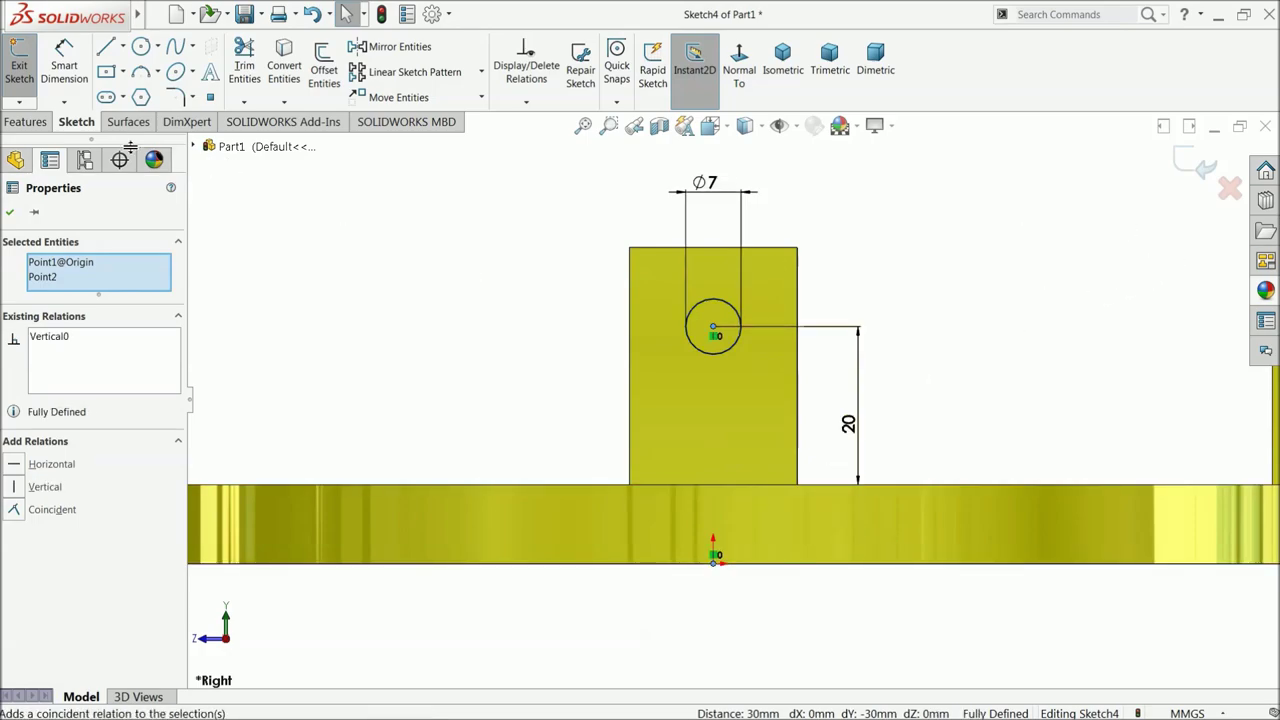
# - Make a 220 mm Mid Plane extruded cut of the Right Plane circle through the two remaining blocks
pyautogui.click(25, 121)
pyautogui.click(252, 68)
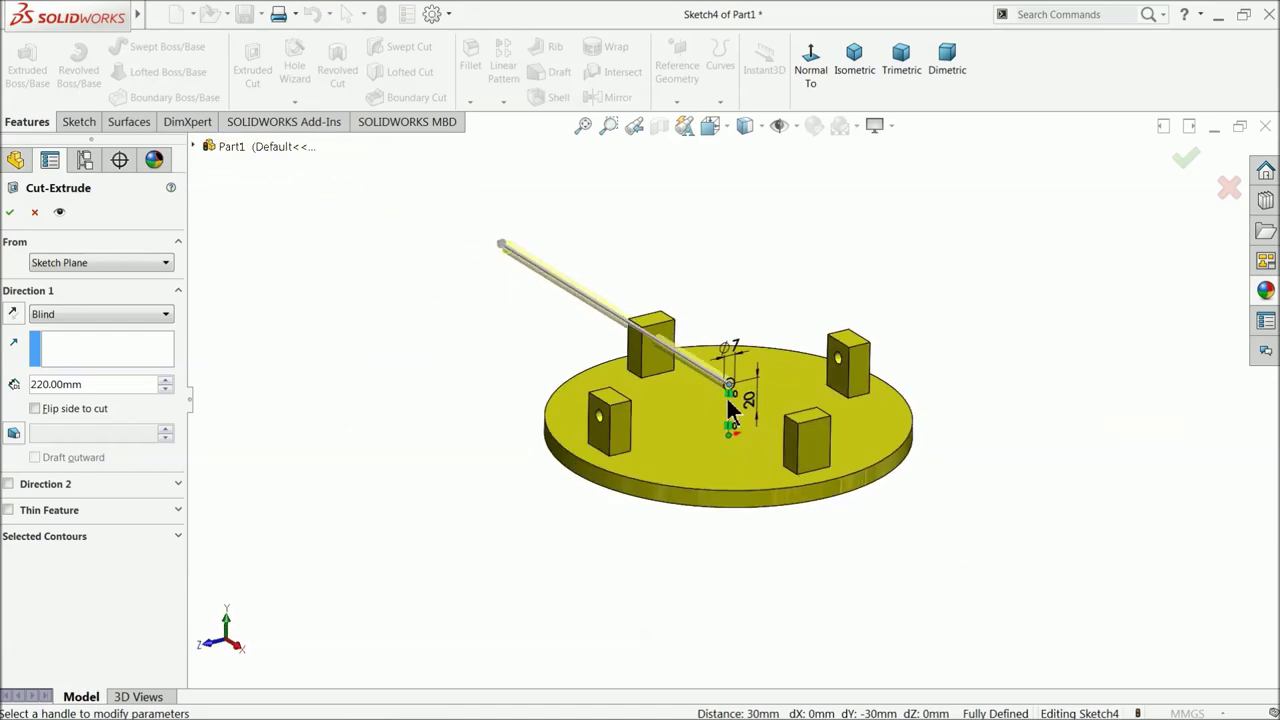
pyautogui.click(48, 316)
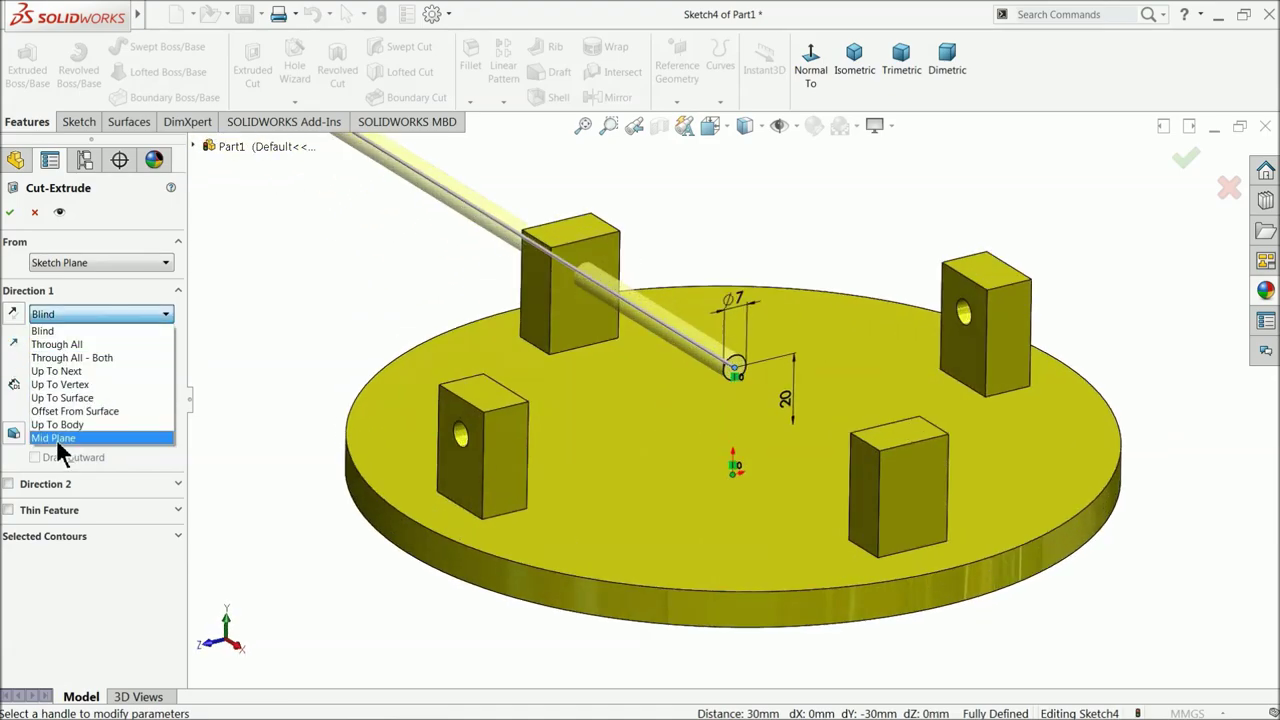
pyautogui.click(56, 438)
pyautogui.moveTo(597, 468); pyautogui.dragTo(605, 487, button='middle')
pyautogui.scroll(-2, 826, 488)
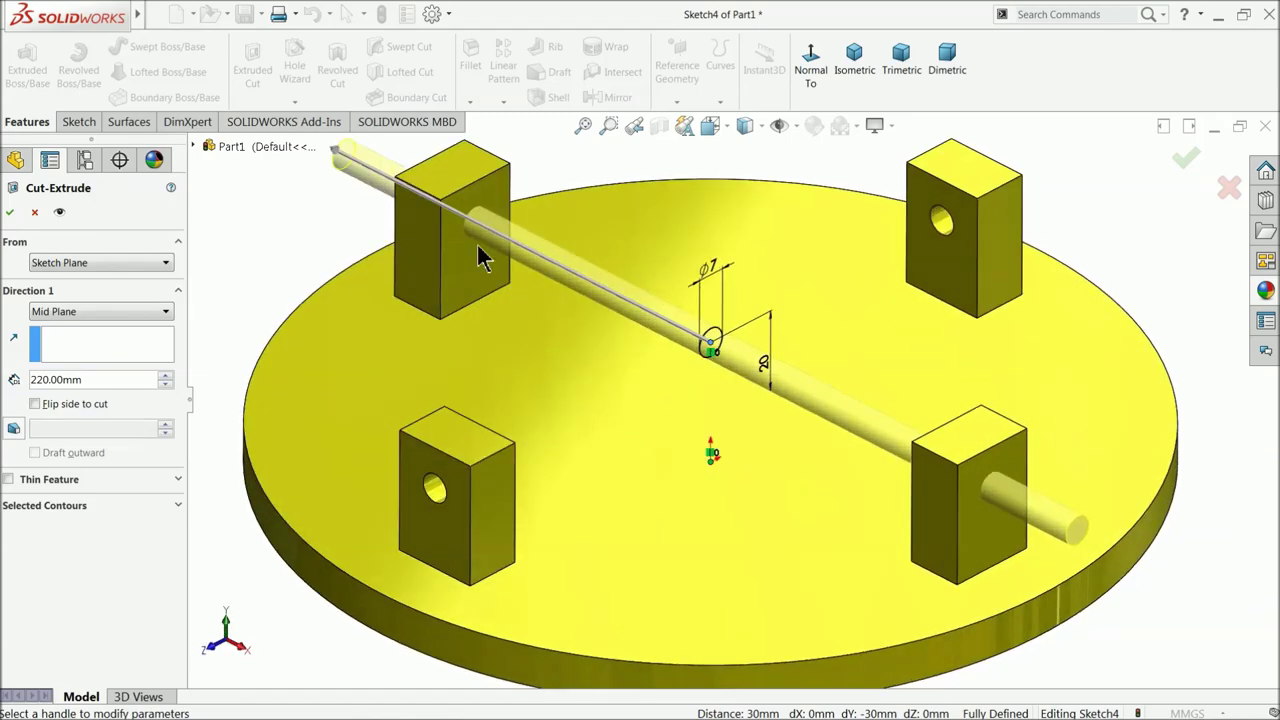
pyautogui.click(12, 215)
# - Sketch a circle about 60 mm in diameter, centered on the origin, on the top face of the disc
pyautogui.moveTo(556, 389)
pyautogui.mouseDown(button='middle')
pyautogui.moveTo(519, 358)
pyautogui.moveTo(569, 360)
pyautogui.moveTo(566, 377)
pyautogui.mouseUp(button='middle')
pyautogui.click(705, 437)
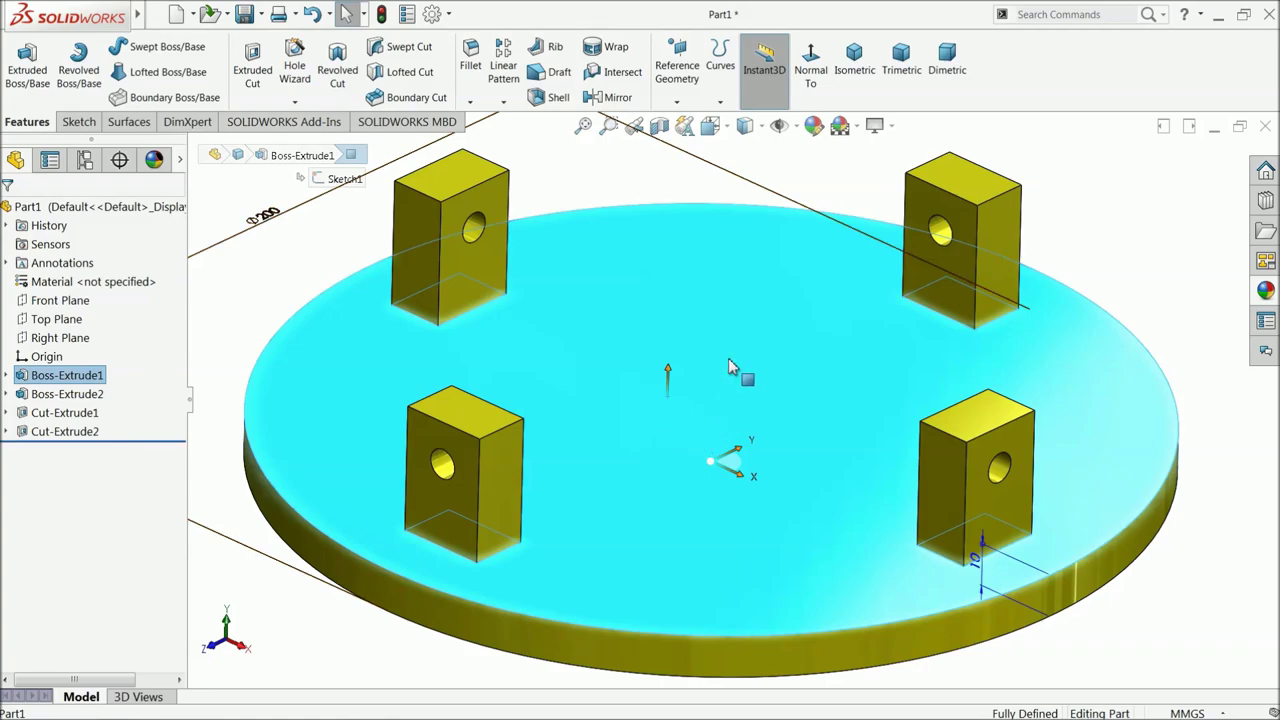
pyautogui.click(86, 122)
pyautogui.click(24, 72)
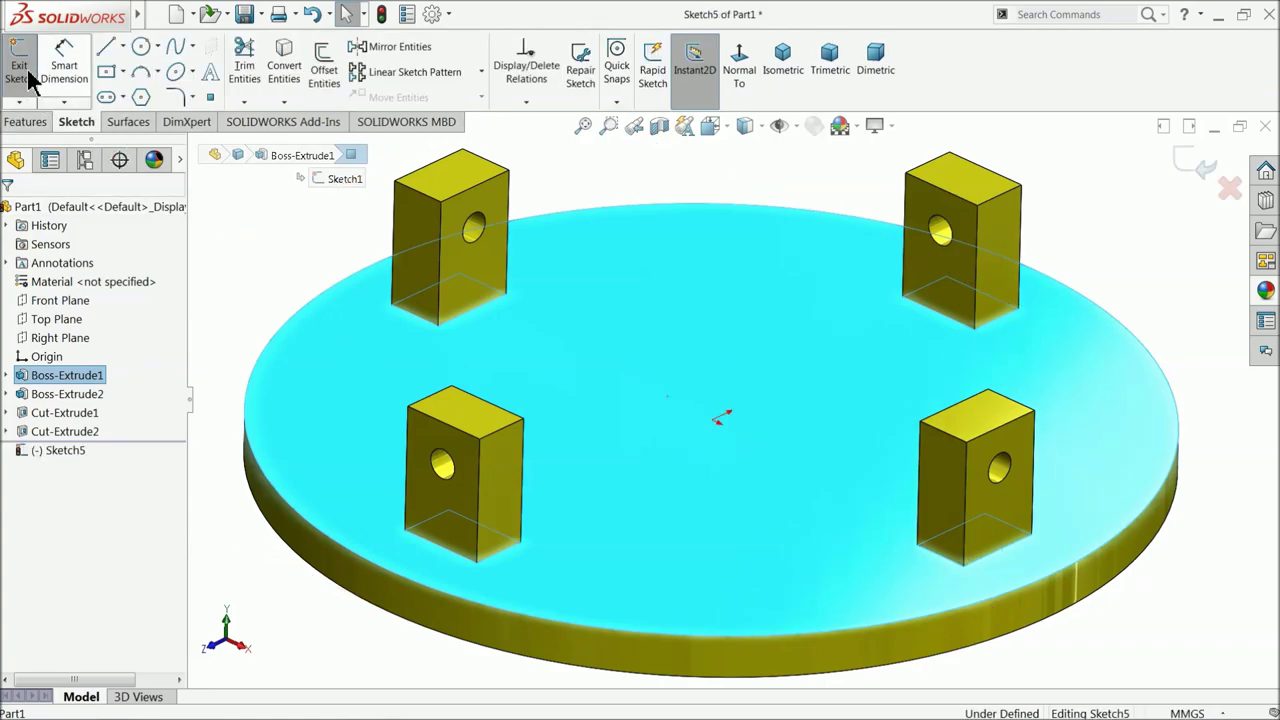
pyautogui.click(141, 49)
pyautogui.scroll(-5, 720, 435)
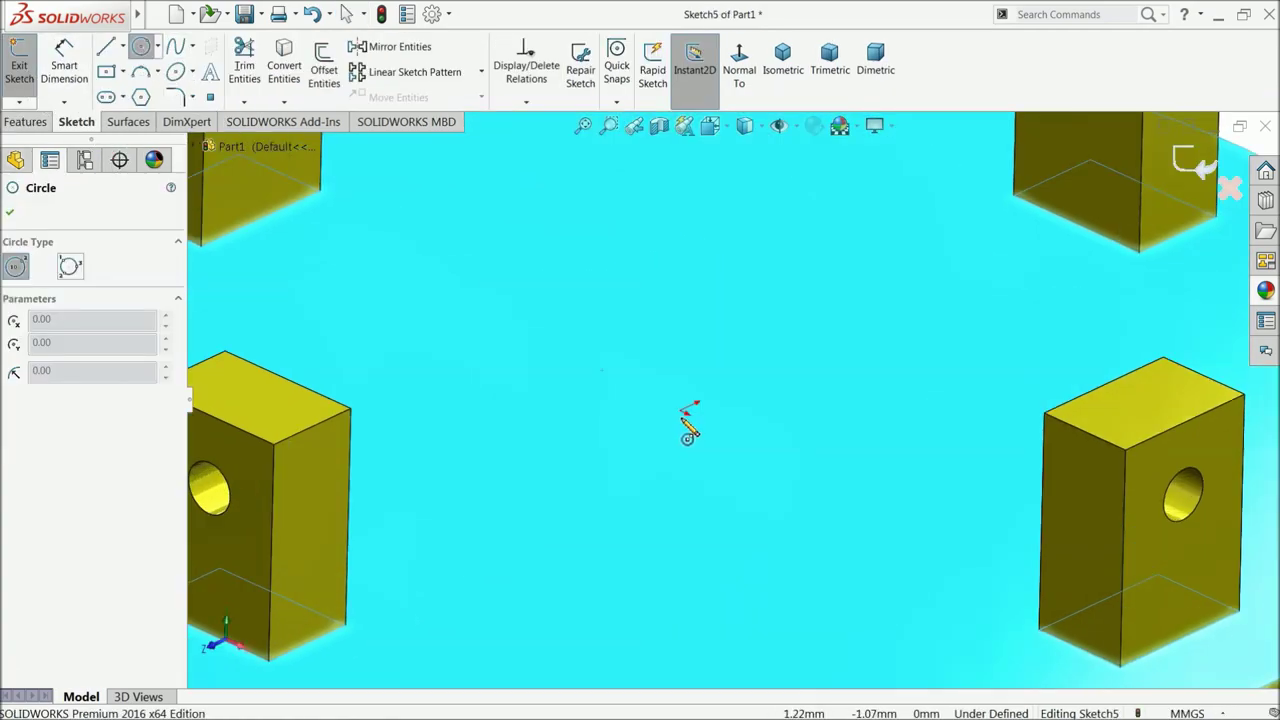
pyautogui.click(686, 405)
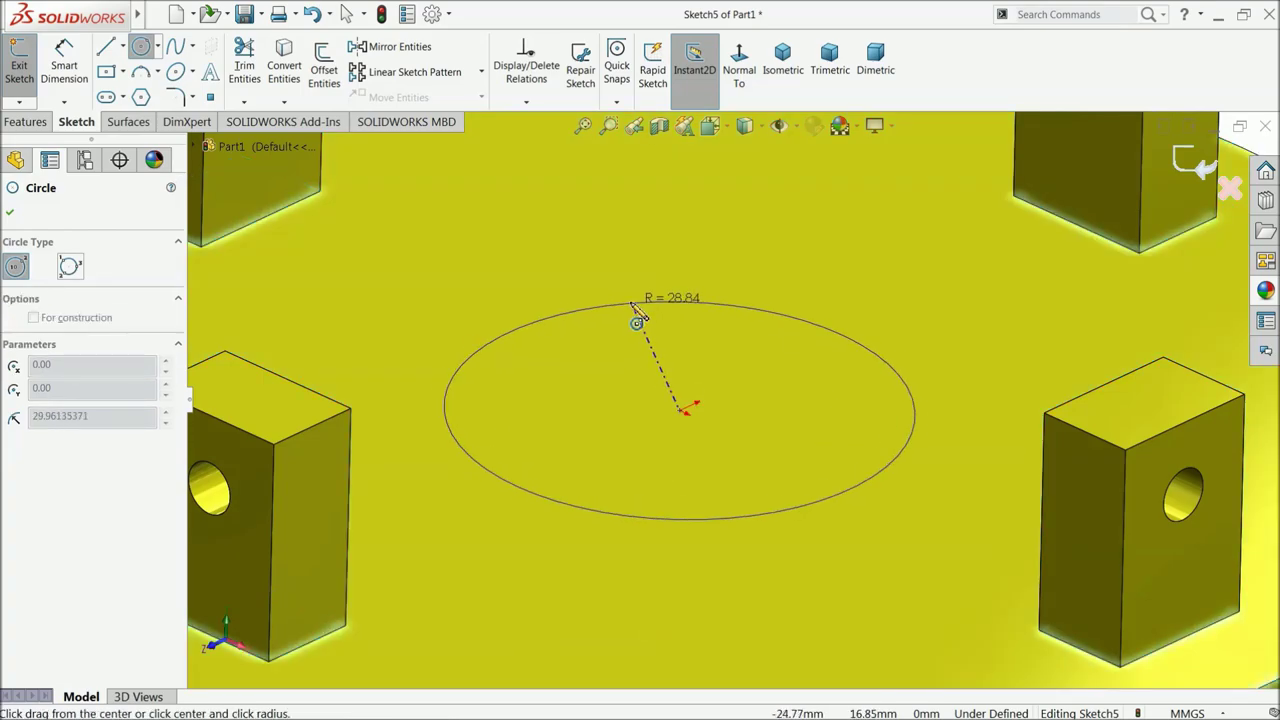
pyautogui.click(640, 318)
# - Dimension the diameter of the central circle as 25 mm
pyautogui.scroll(5, 705, 415)
pyautogui.moveTo(769, 420); pyautogui.dragTo(774, 503, button='middle')
pyautogui.click(75, 72)
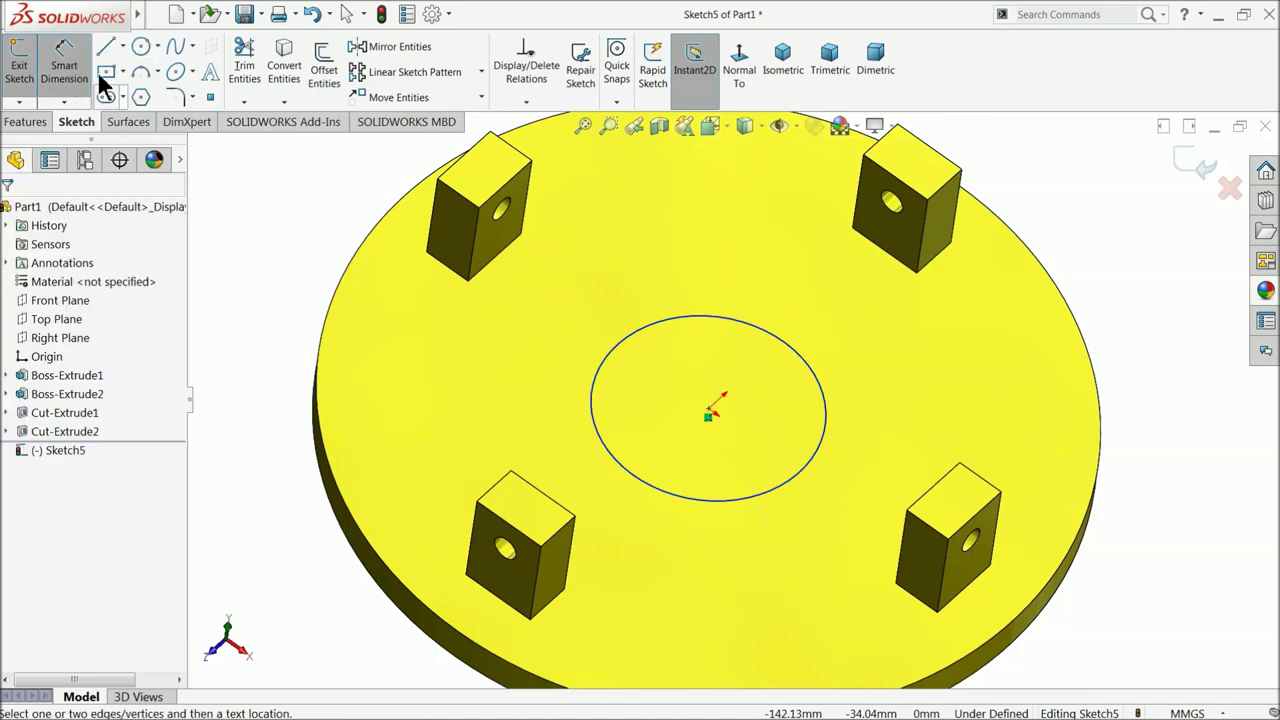
pyautogui.click(619, 348)
pyautogui.click(598, 340)
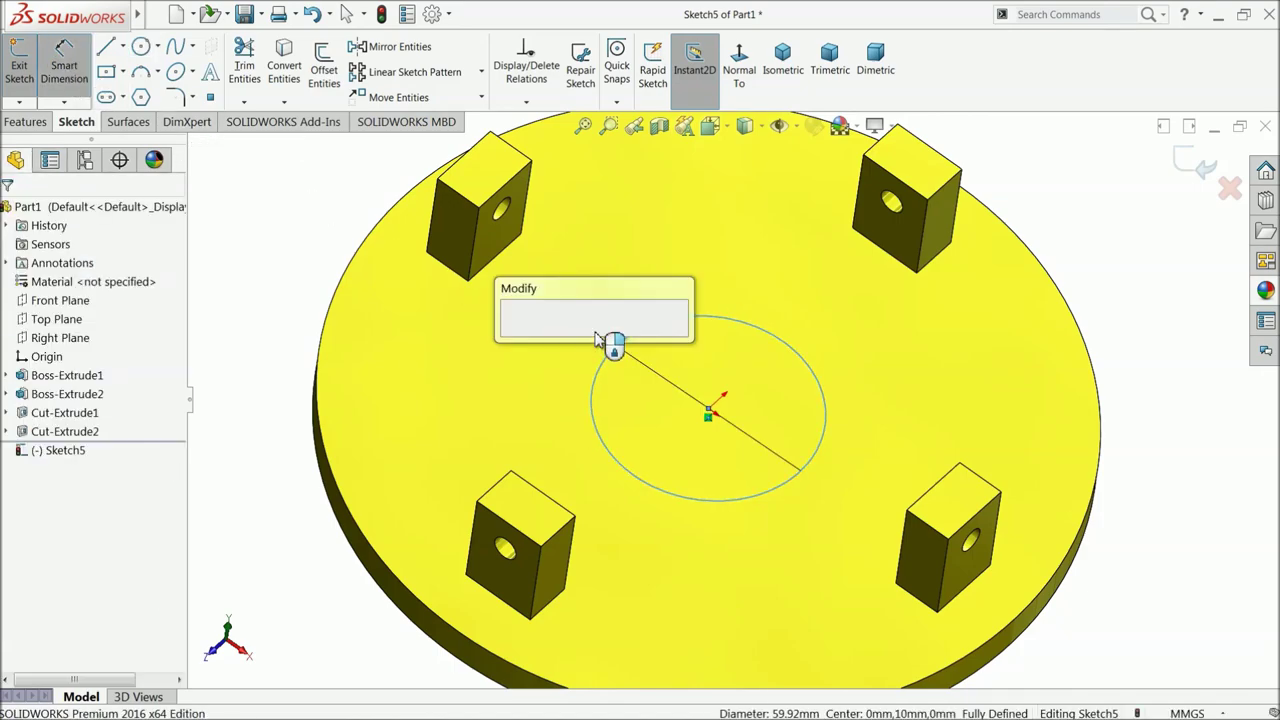
pyautogui.write('25')
pyautogui.click(513, 336)
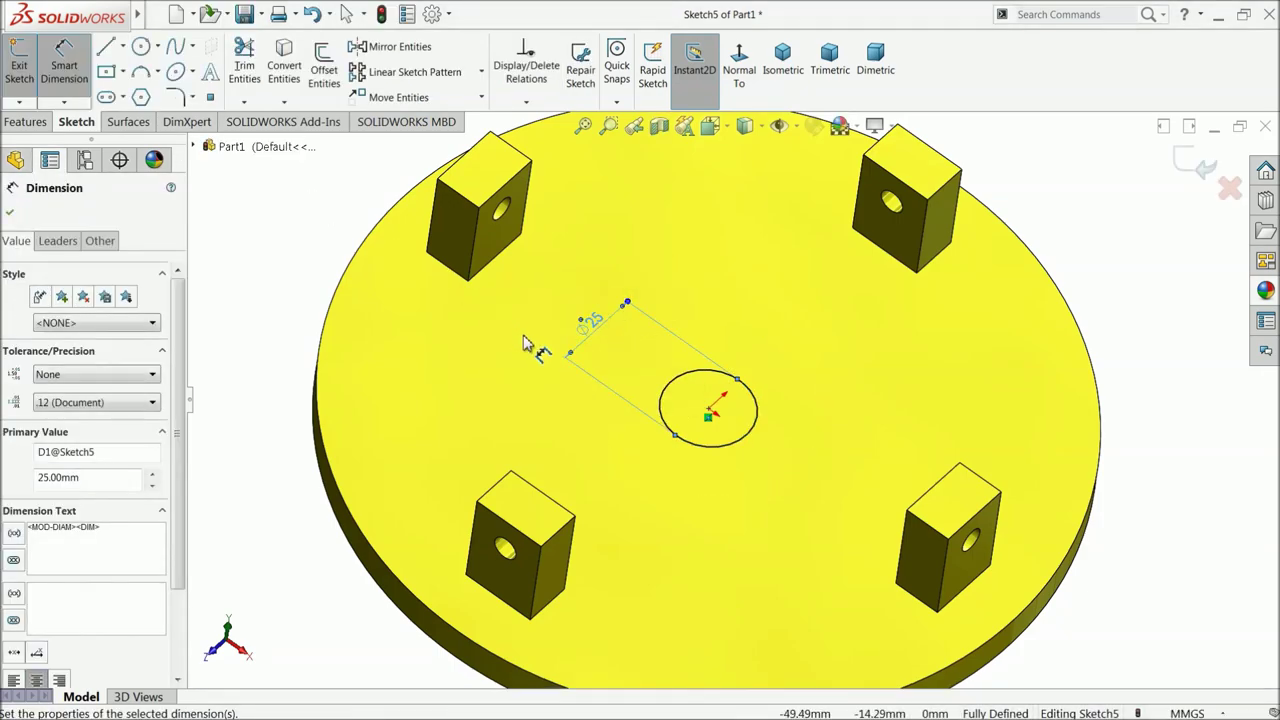
# - Extrude the 25 mm circle as a boss with Up To Surface, ending at the top face of a guide block
pyautogui.click(27, 122)
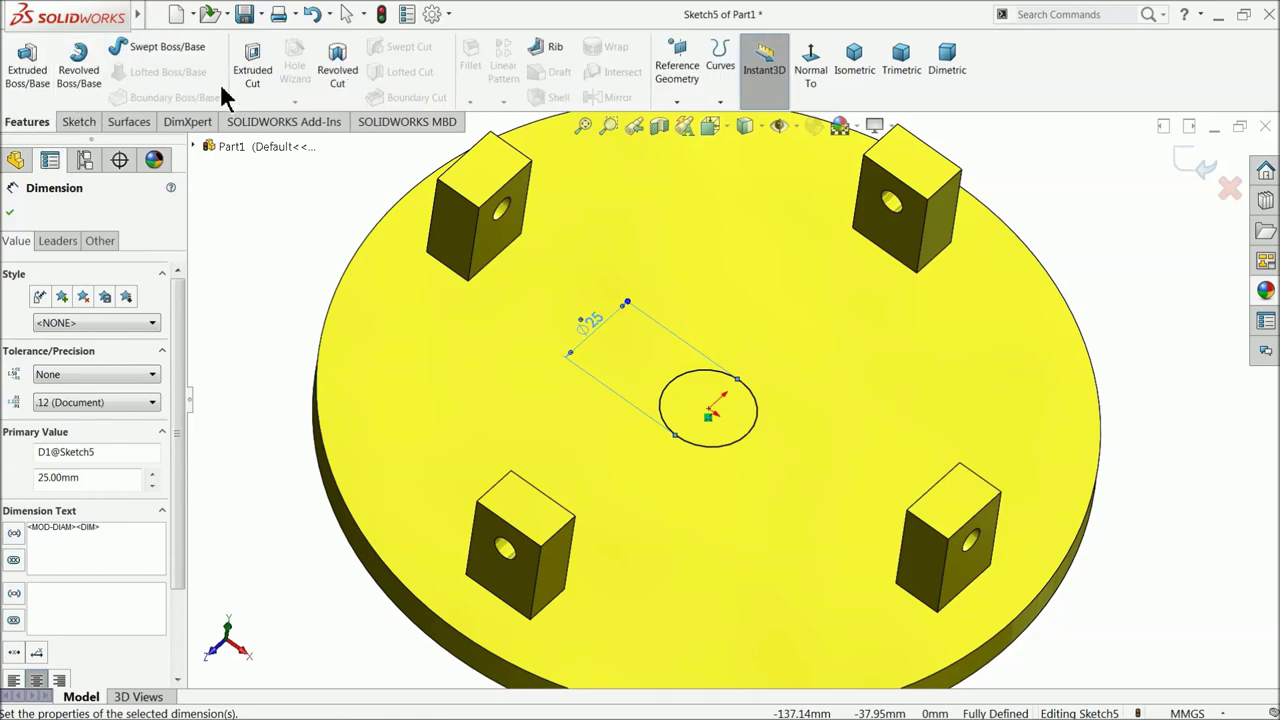
pyautogui.click(27, 64)
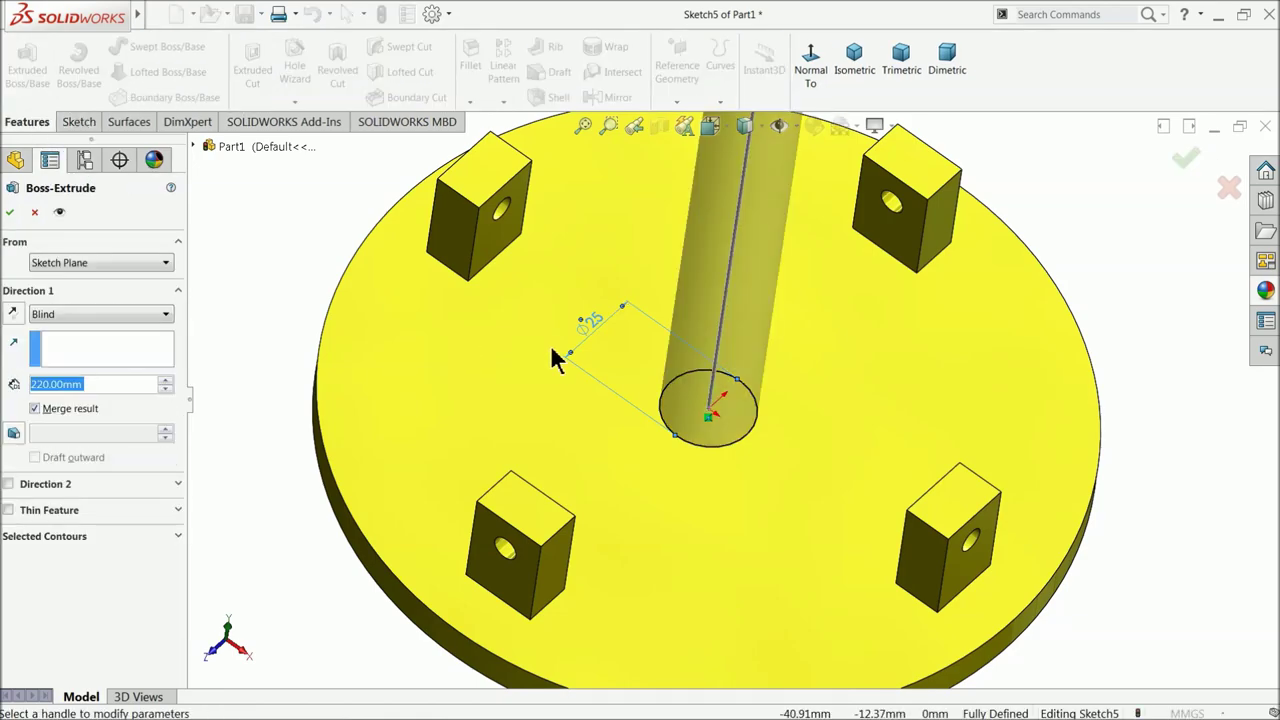
pyautogui.click(92, 314)
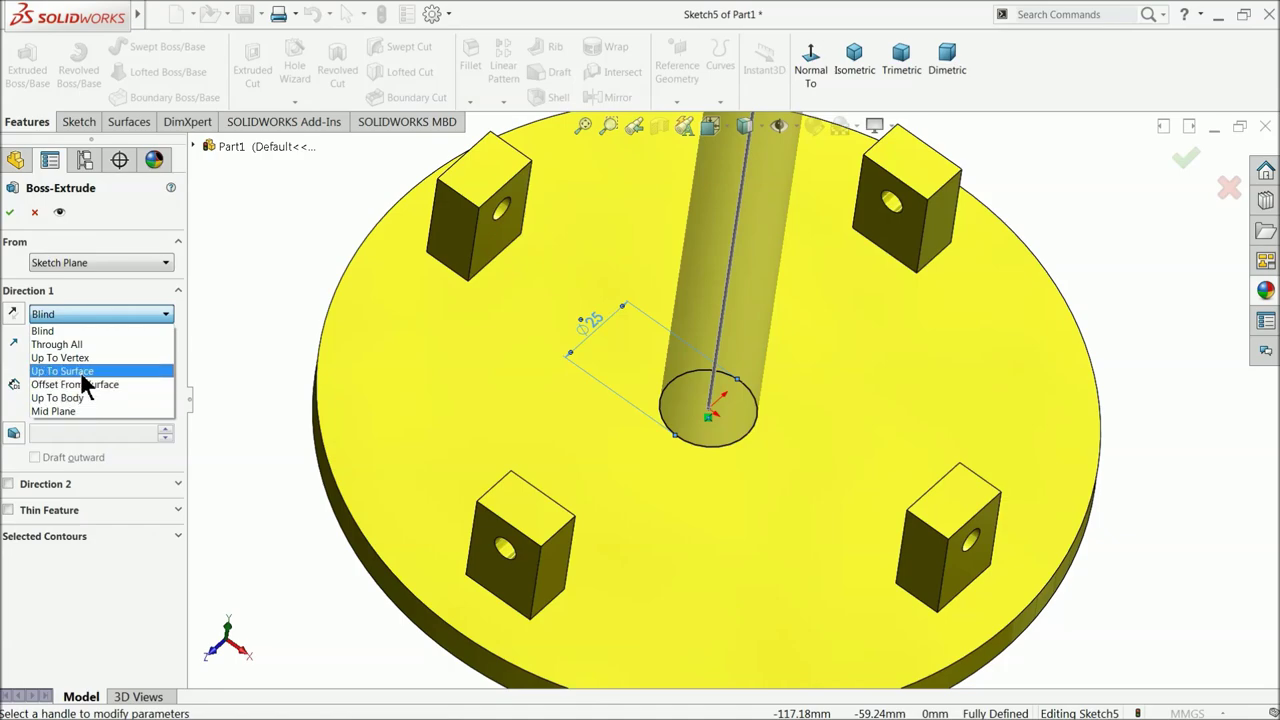
pyautogui.click(60, 379)
pyautogui.click(497, 190)
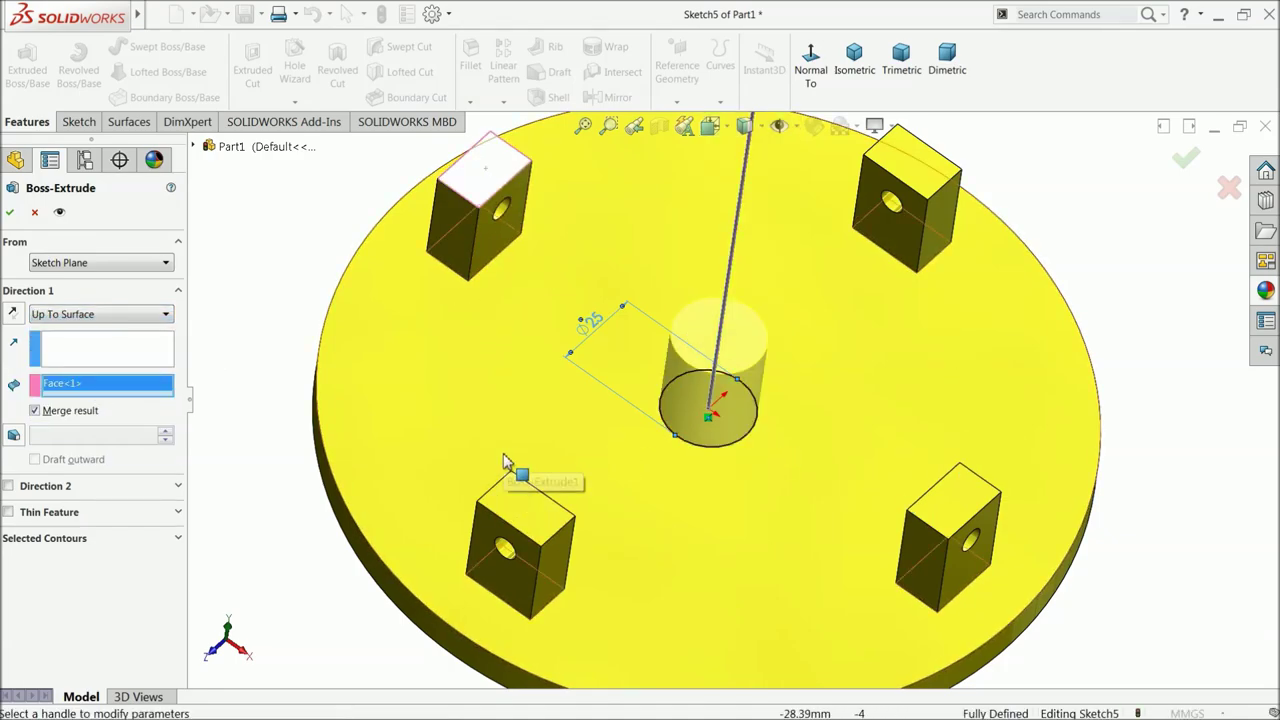
pyautogui.click(10, 213)
# - Save the part as 1.Base in a new Desktop folder named Cam & Follower mechanism
pyautogui.moveTo(469, 434); pyautogui.dragTo(453, 363, button='middle')
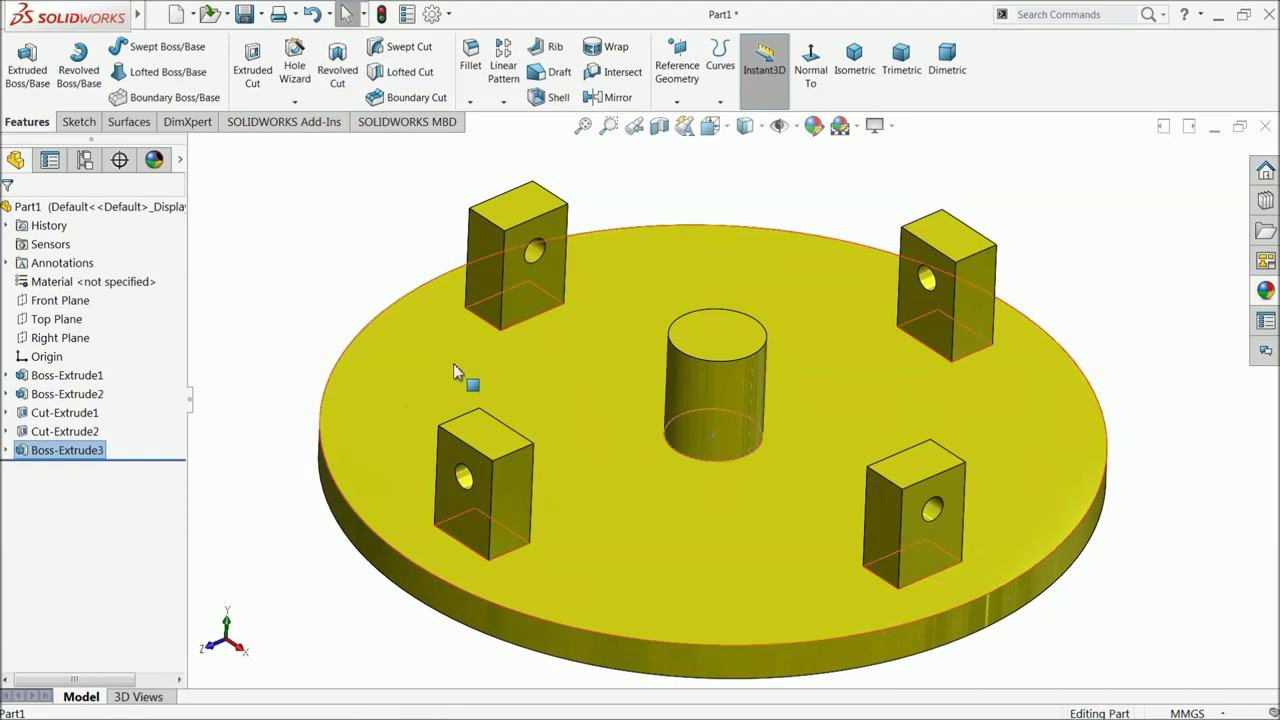
pyautogui.hotkey('ctrl', '7')
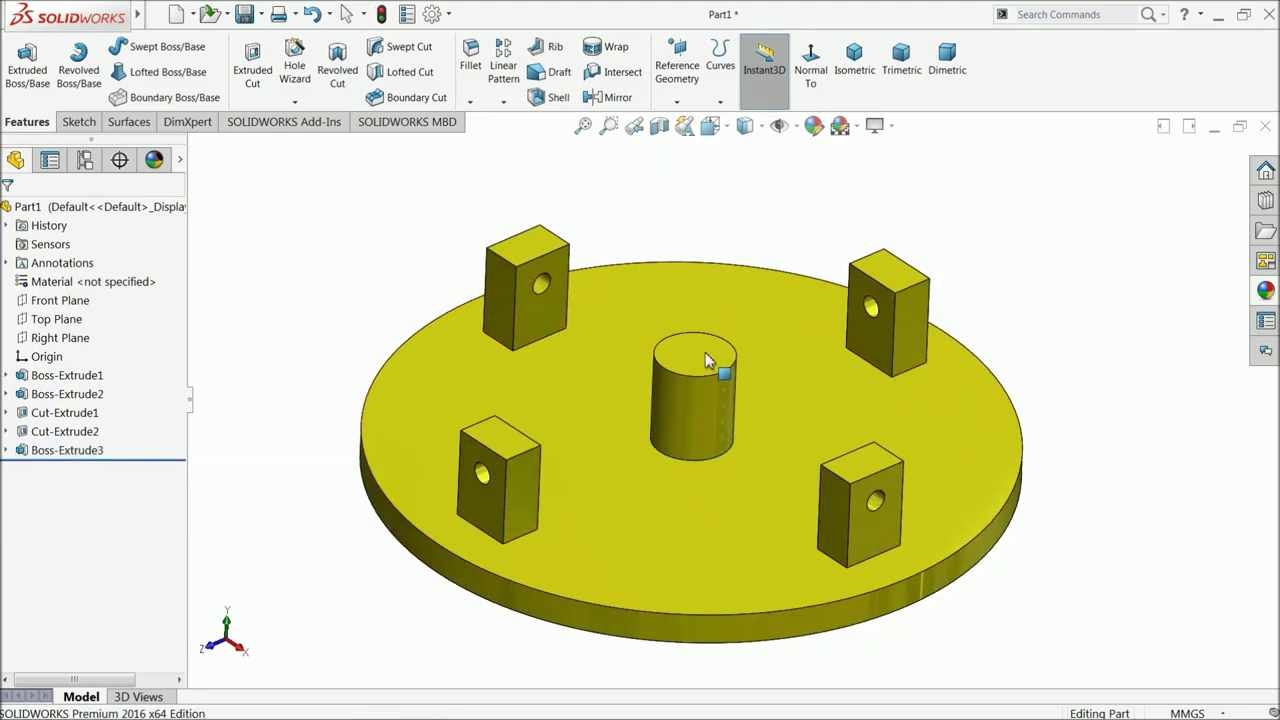
pyautogui.scroll(-2, 781, 510)
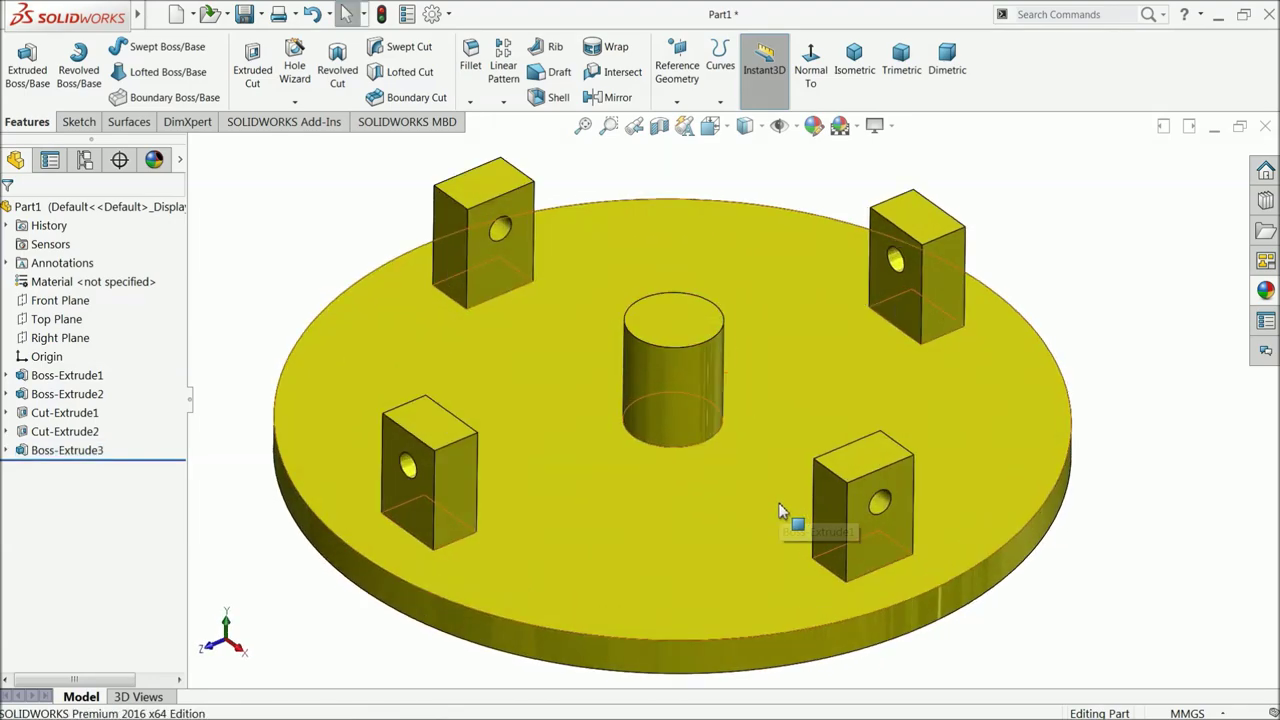
pyautogui.click(244, 16)
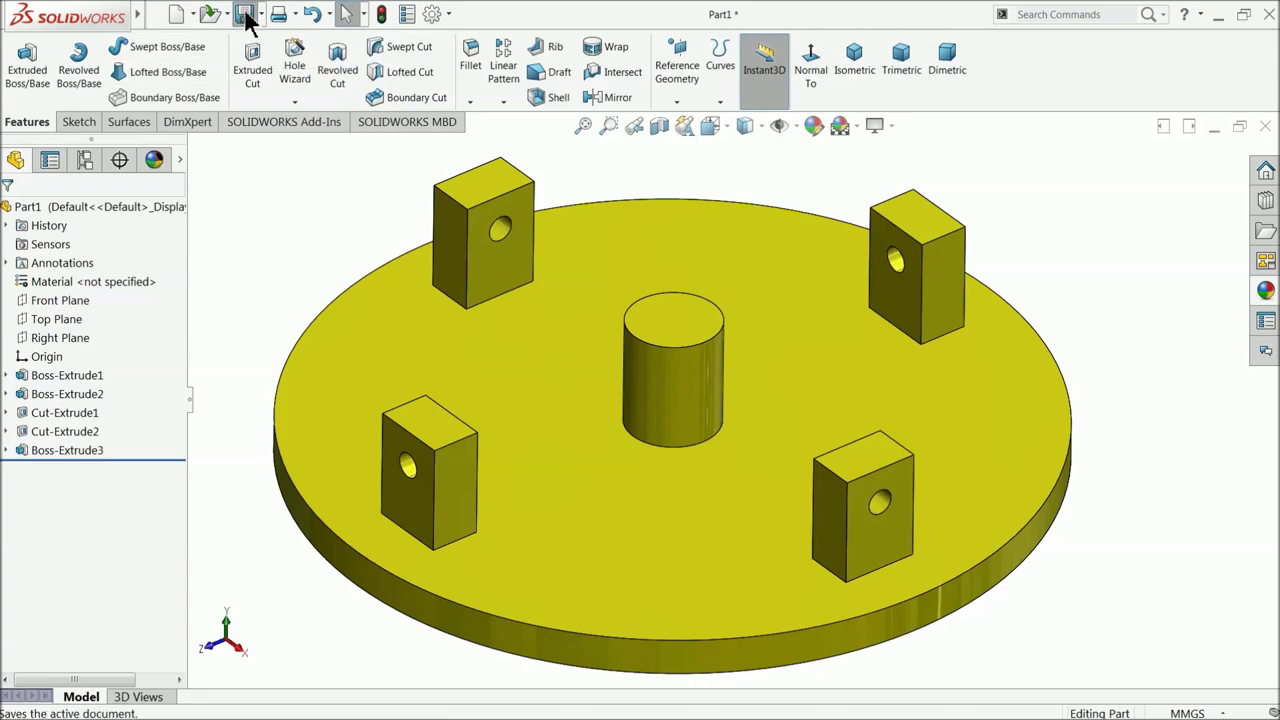
pyautogui.click(240, 220)
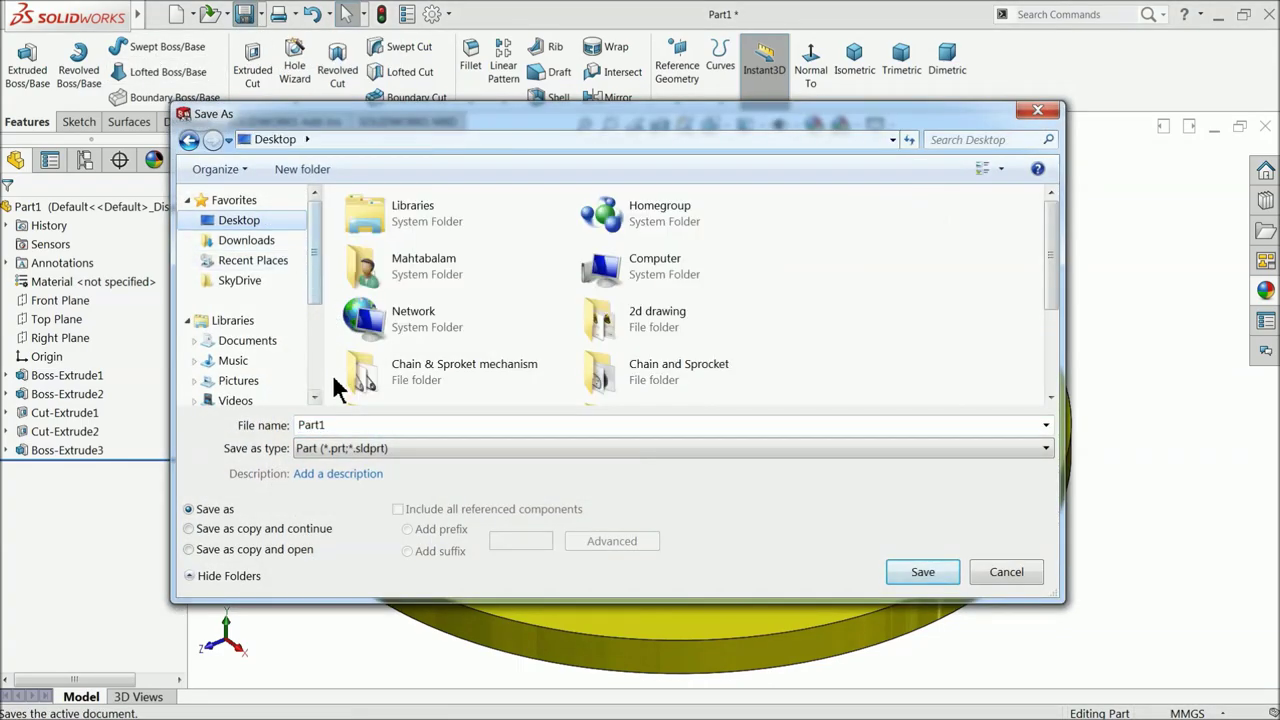
pyautogui.click(303, 169)
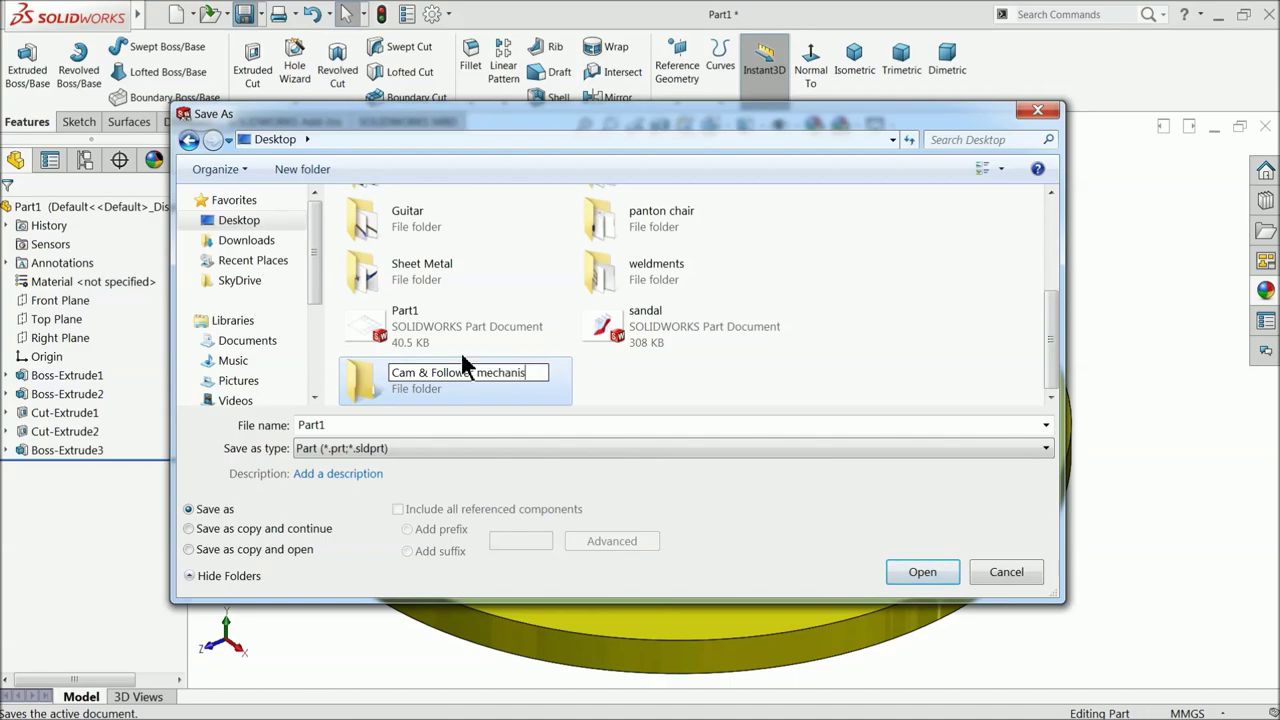
pyautogui.click(922, 573)
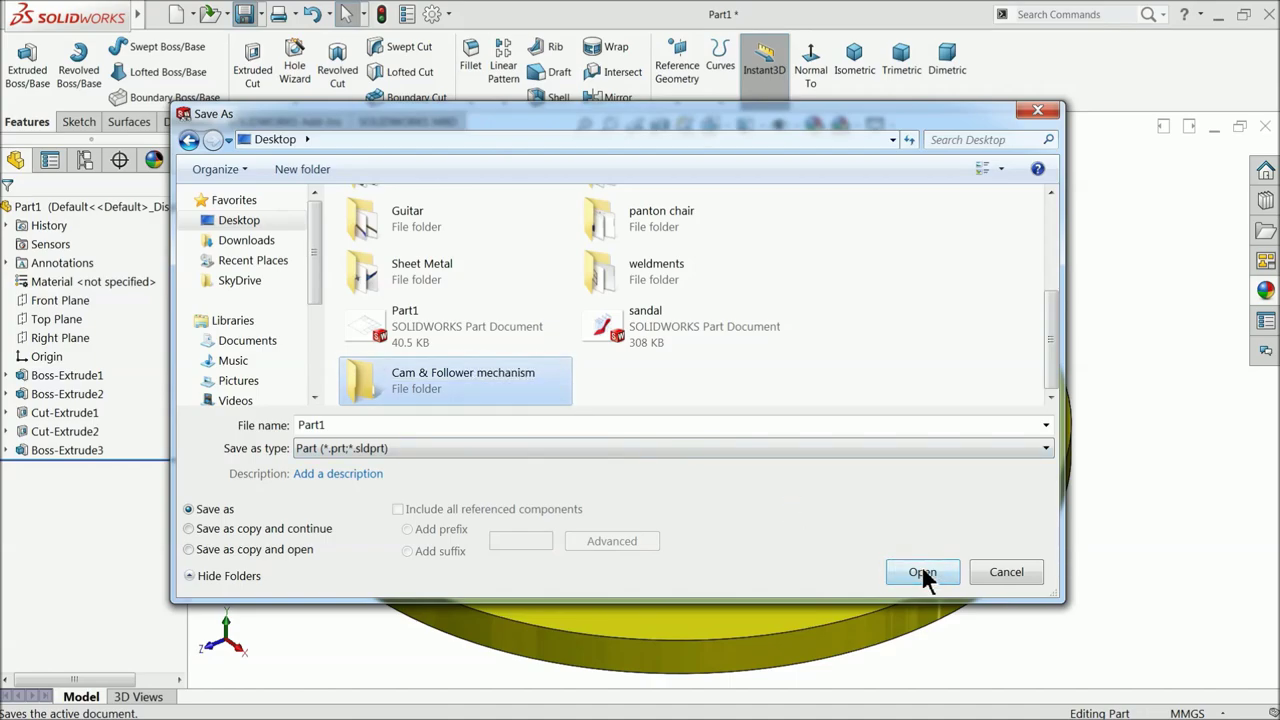
pyautogui.doubleClick(462, 368)
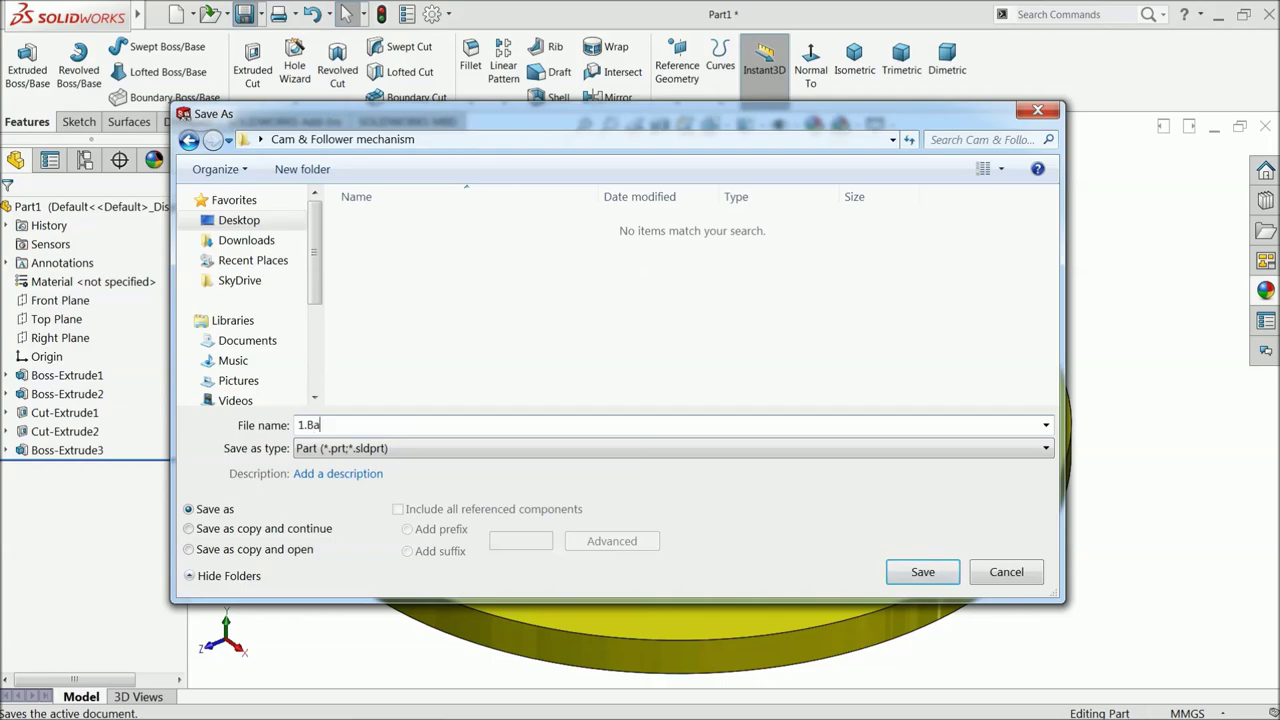
pyautogui.click(912, 575)
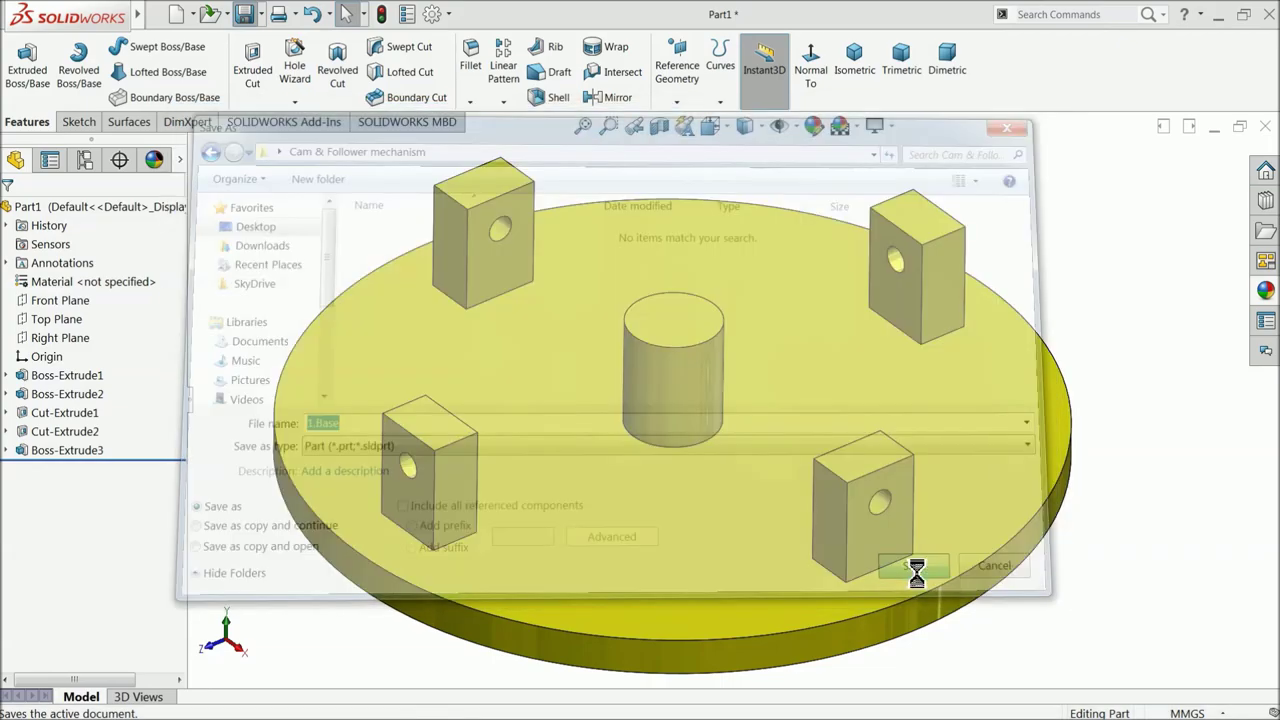
# - Chamfer the top face of the central cylinder with a distance of 2 mm at 45 degrees
pyautogui.moveTo(831, 530); pyautogui.dragTo(671, 466, button='middle')
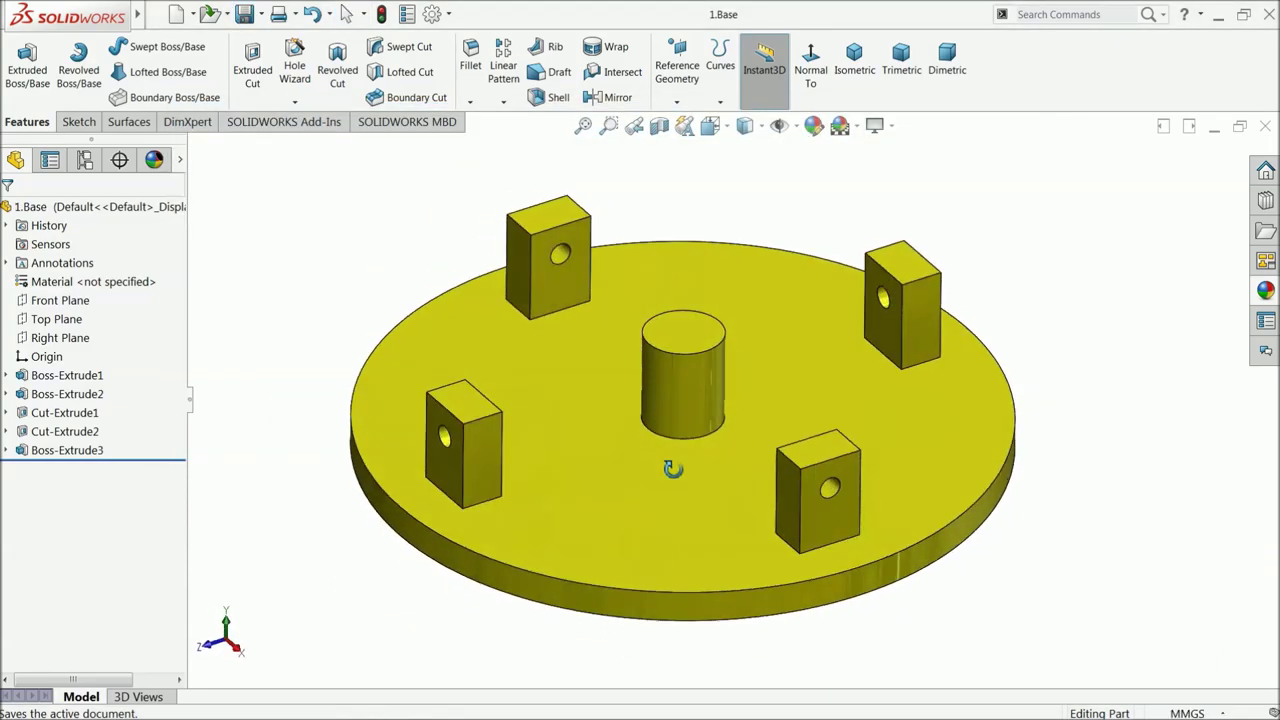
pyautogui.scroll(-2, 752, 432)
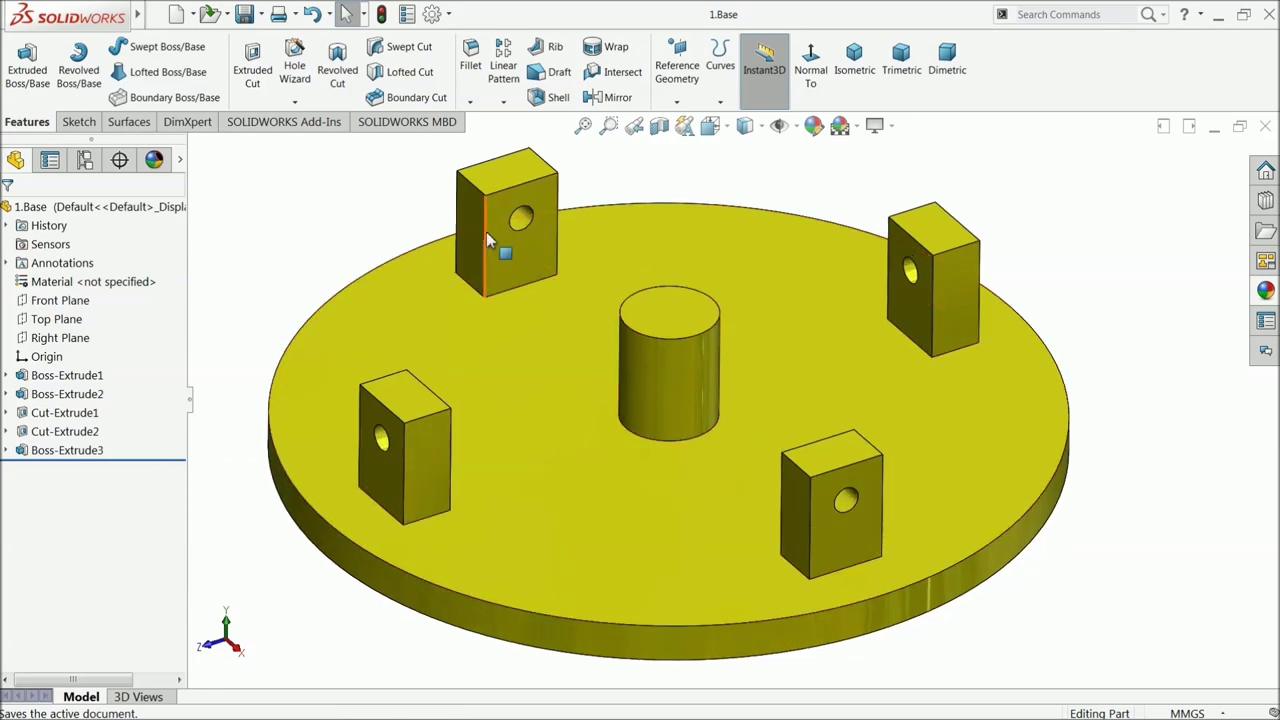
pyautogui.click(471, 103)
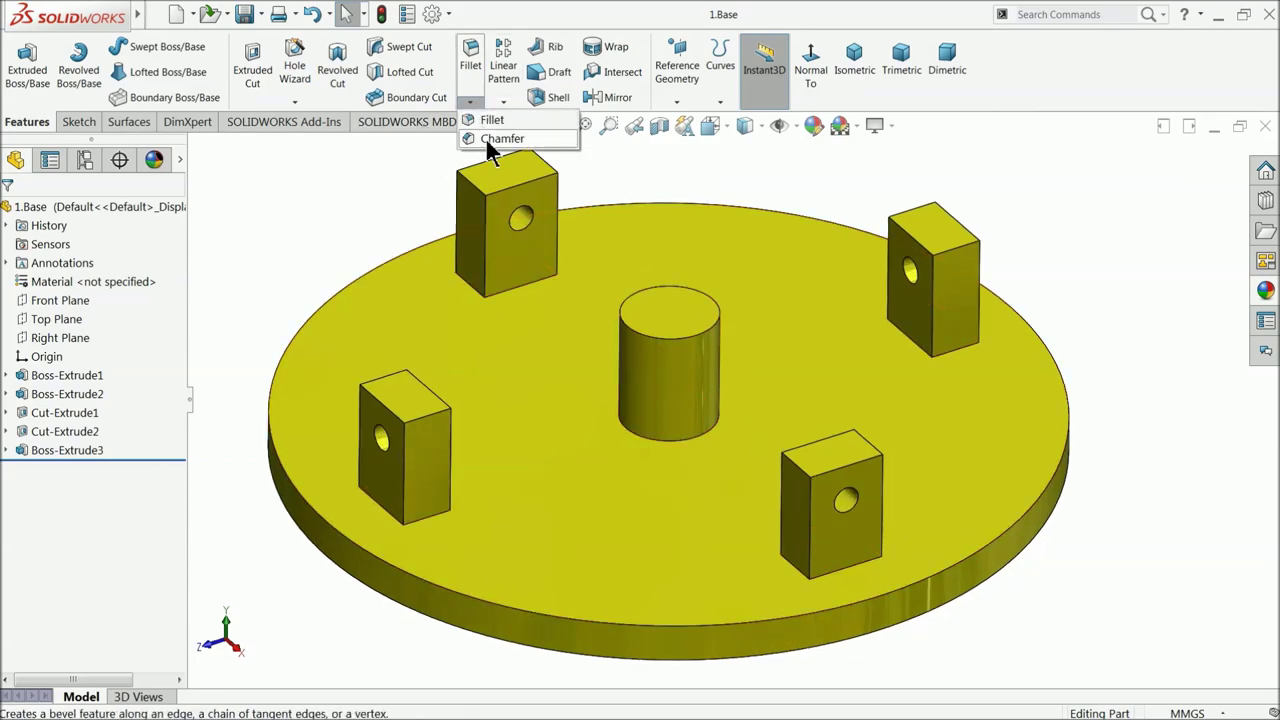
pyautogui.click(495, 141)
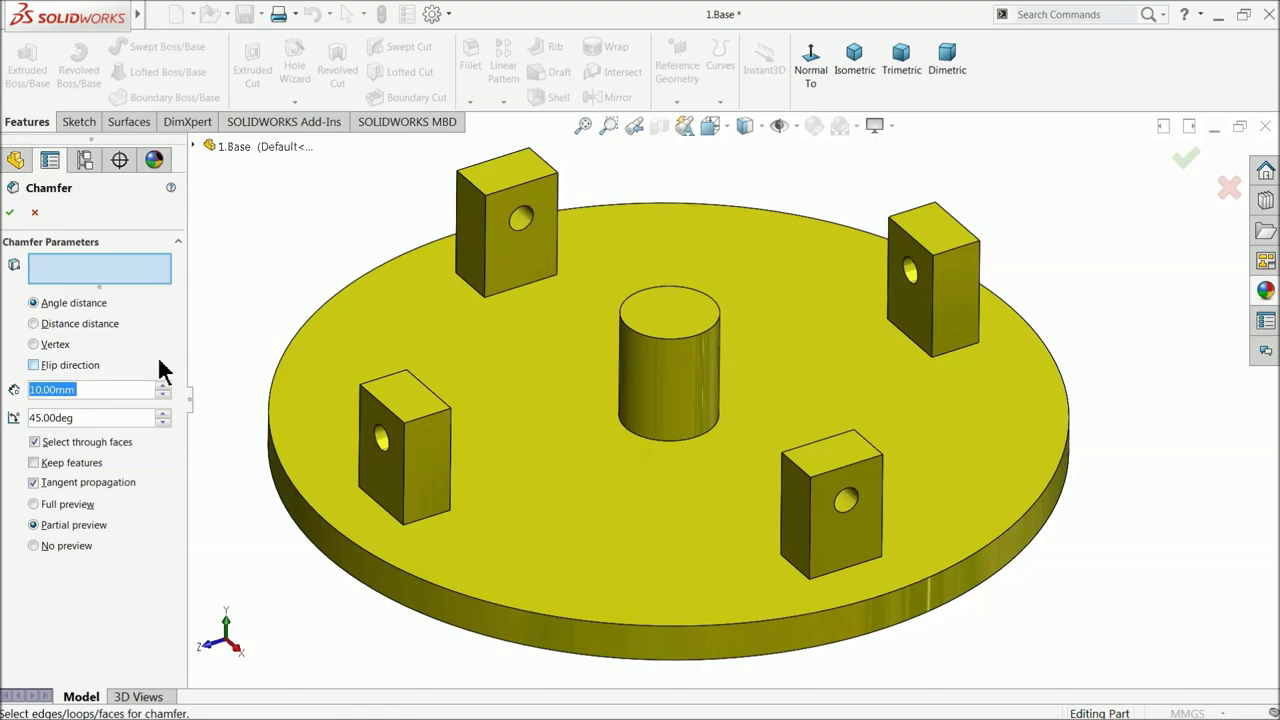
pyautogui.write('0.5')
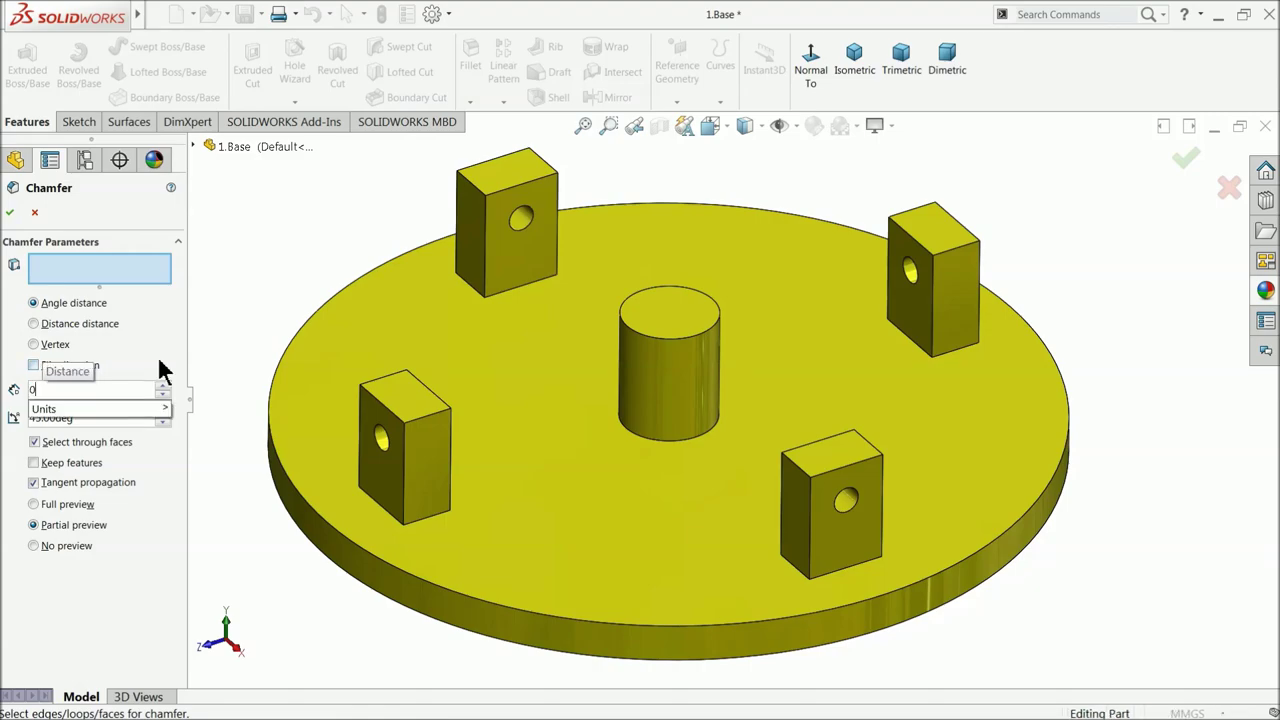
pyautogui.press('Return')
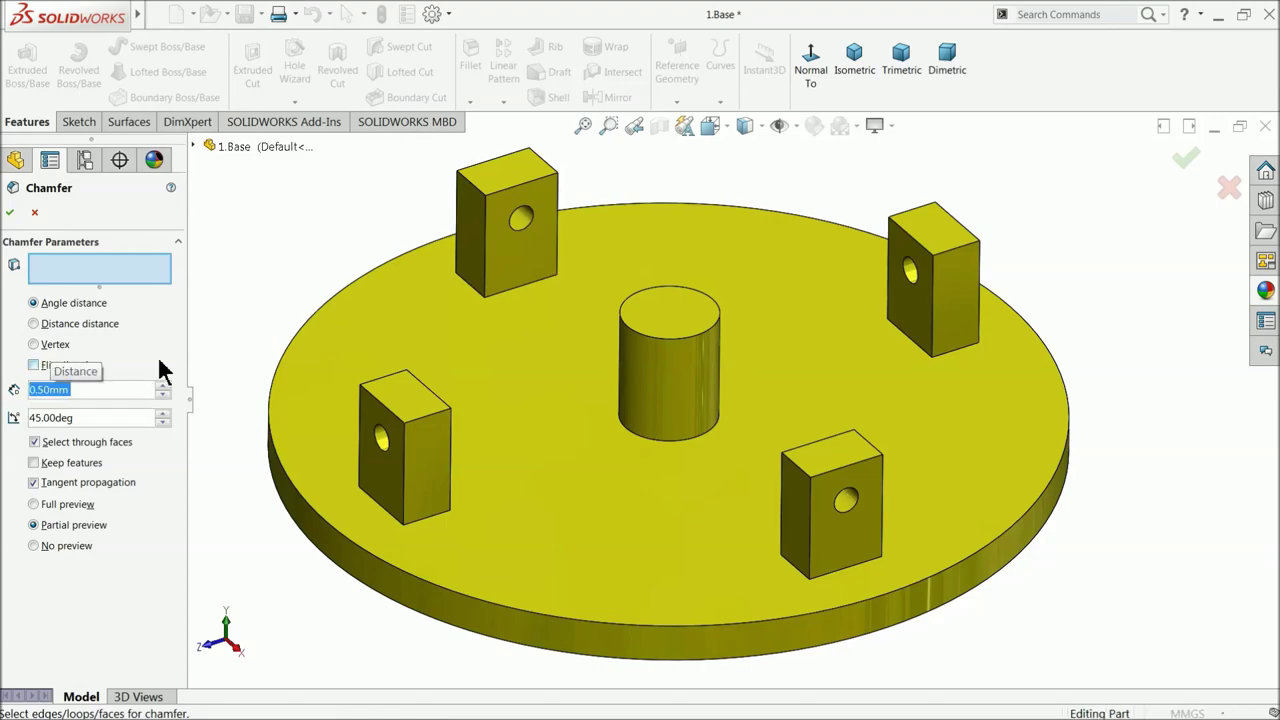
pyautogui.click(686, 322)
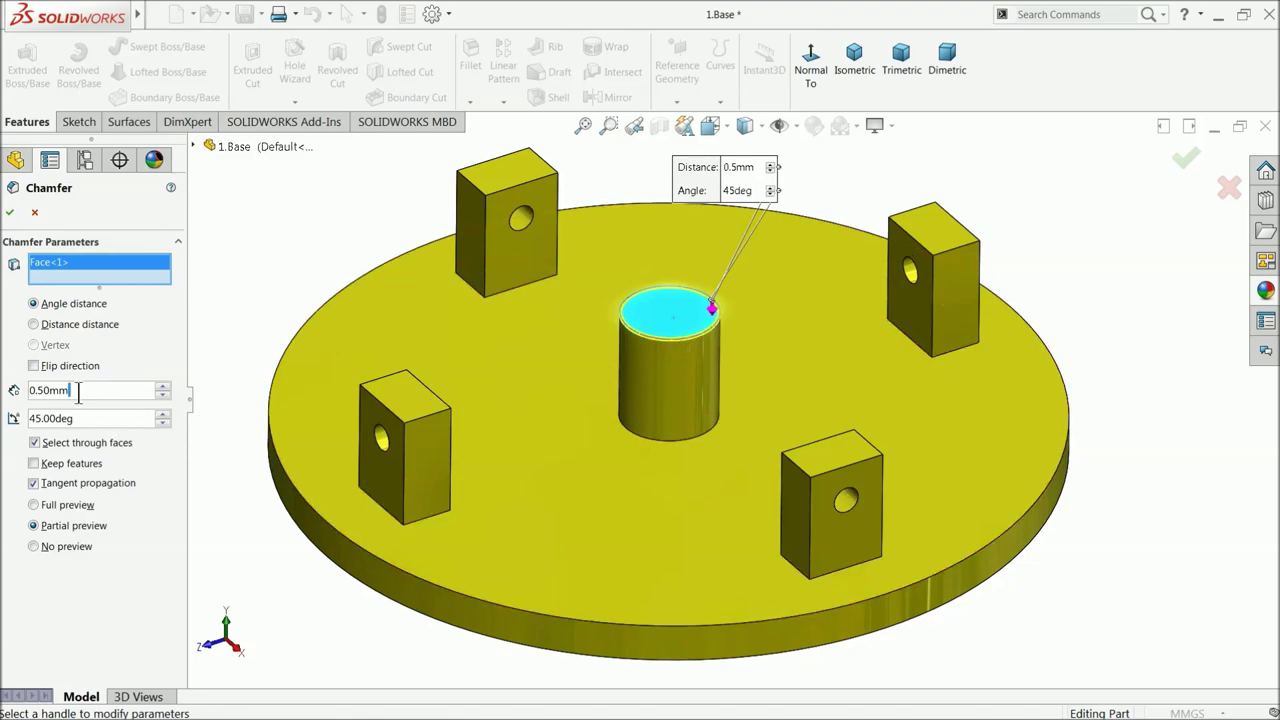
pyautogui.write('2')
pyautogui.press('Return')
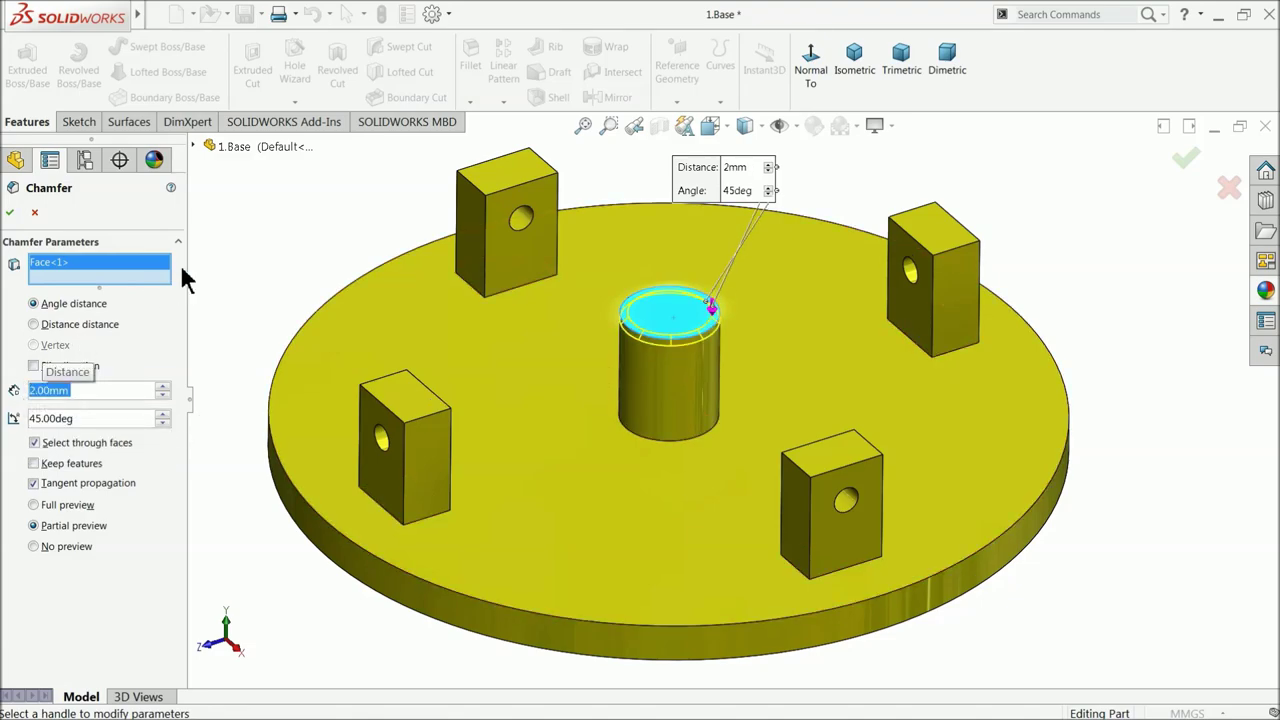
pyautogui.click(12, 214)
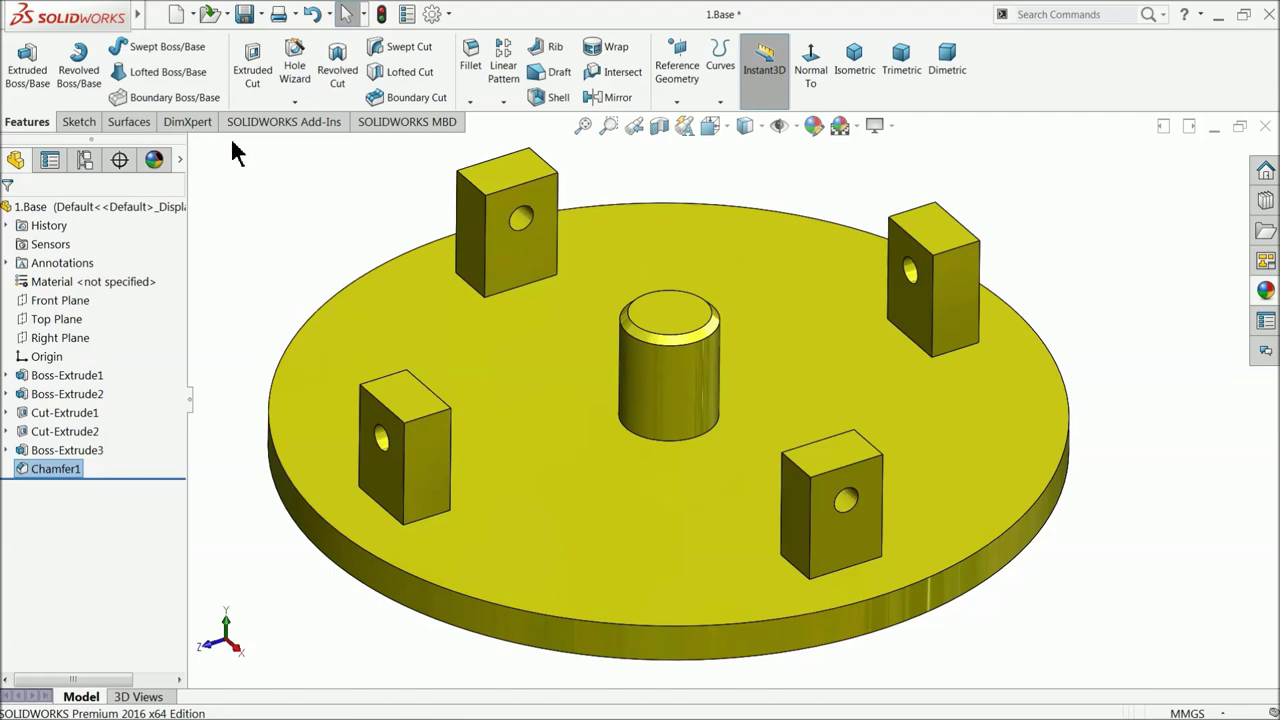
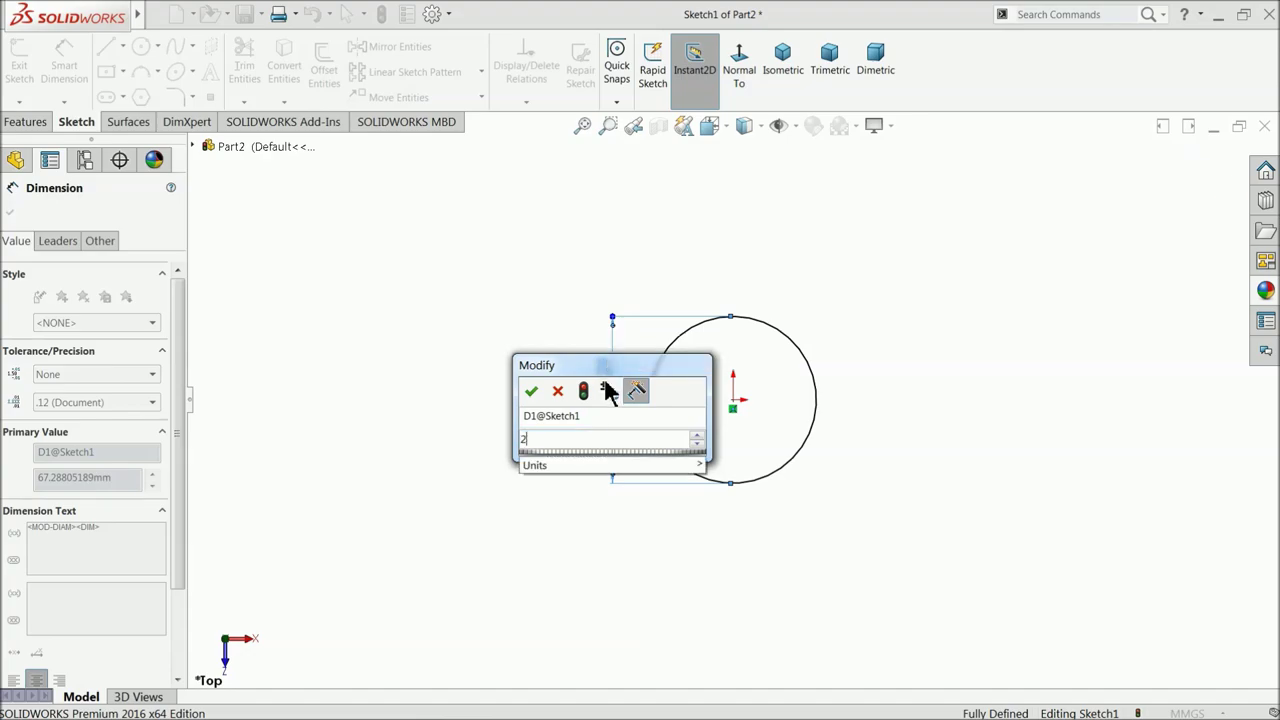
# - Set the diameter of the circle in the Part2 sketch to 25.05 mm
pyautogui.write('5.05')
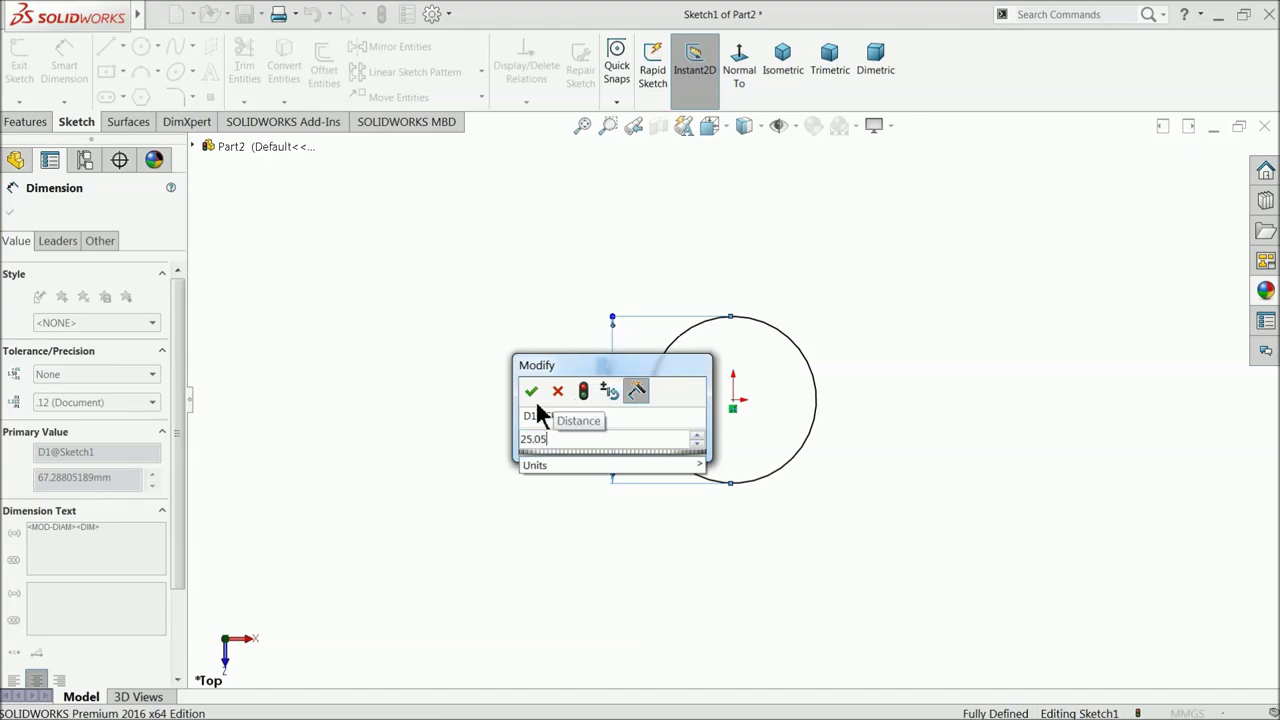
pyautogui.click(530, 391)
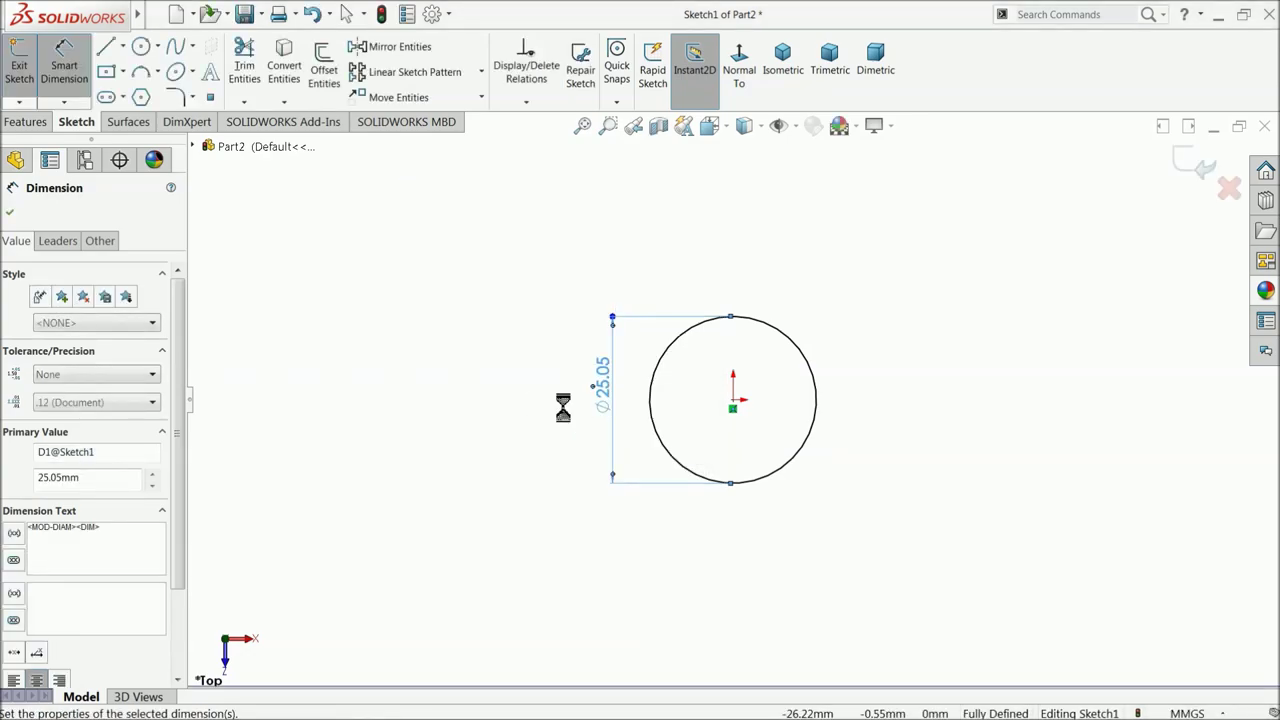
pyautogui.click(10, 216)
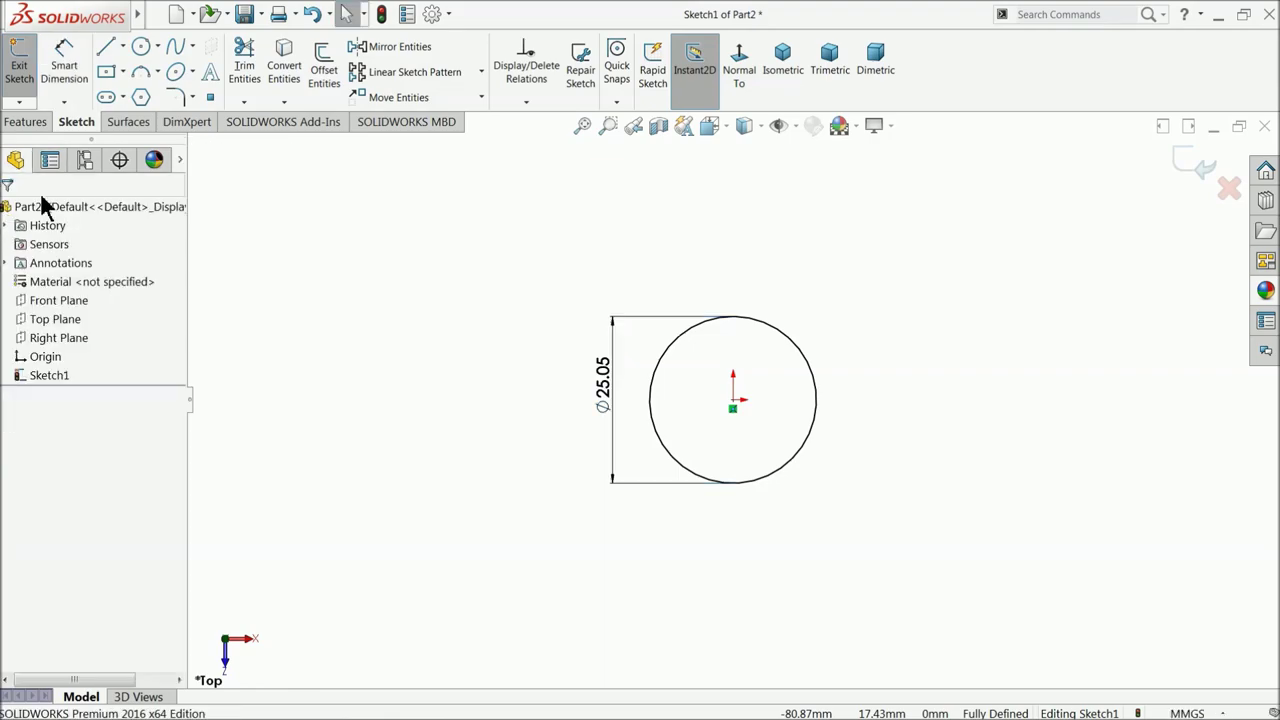
# - Draw a closed egg-shaped spline through five points around the circle, with its right point about 33 mm and left point about 38 mm from the origin
pyautogui.click(176, 50)
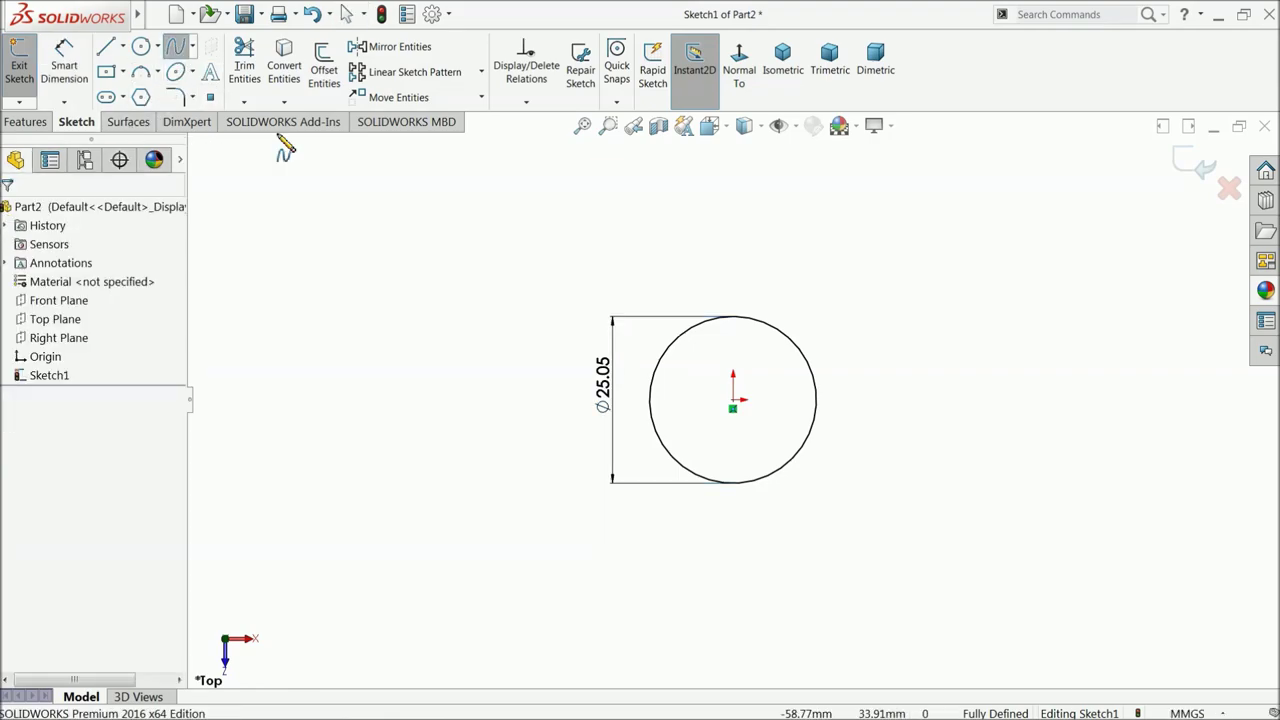
pyautogui.click(951, 391)
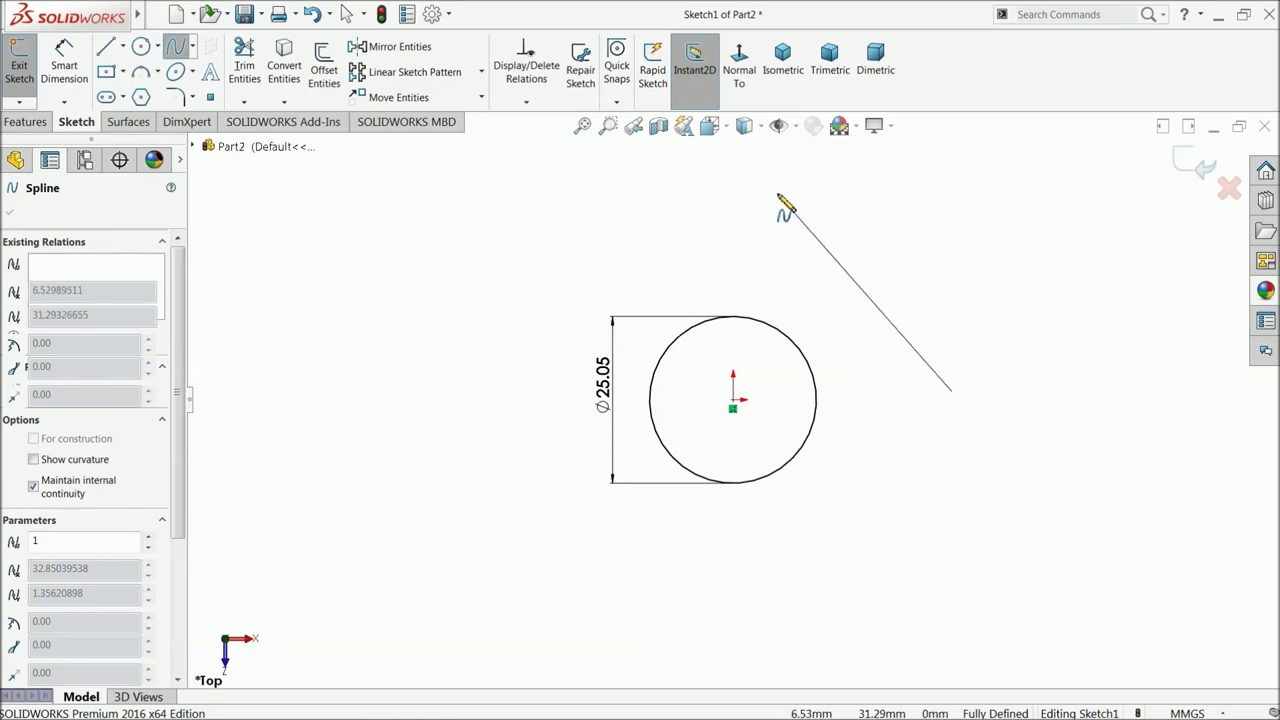
pyautogui.click(759, 150)
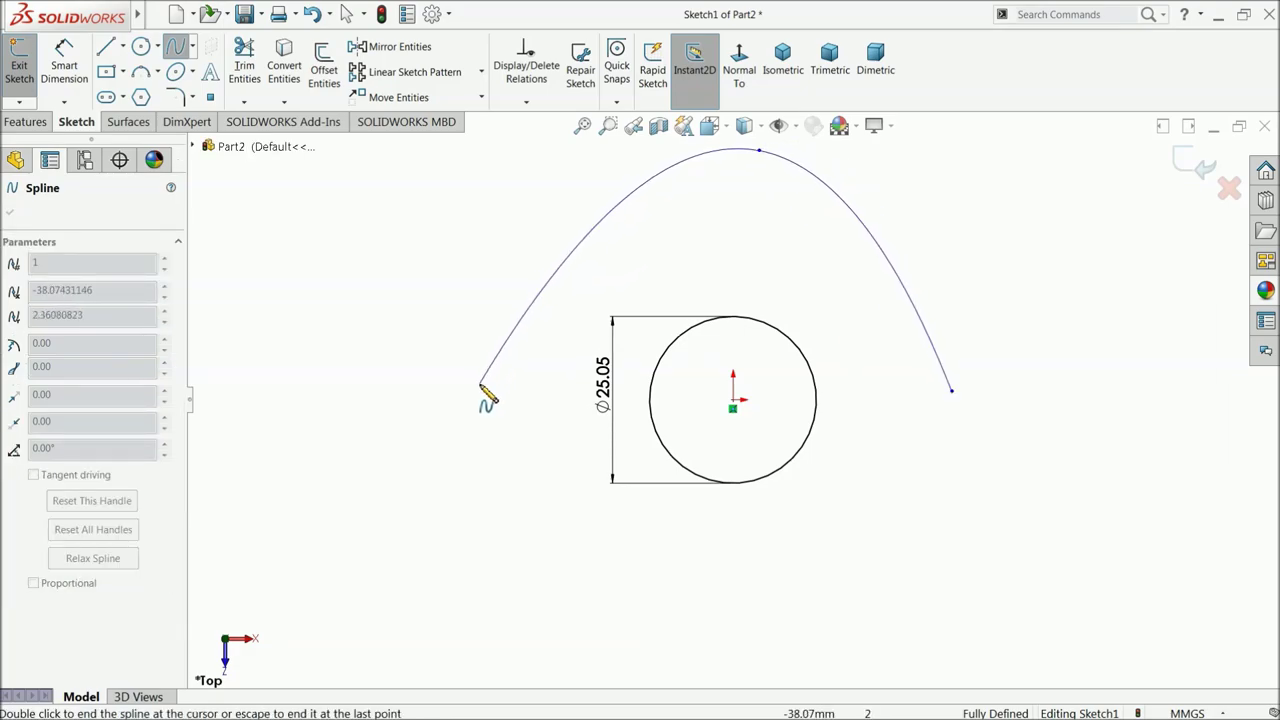
pyautogui.click(481, 375)
pyautogui.press('z')
pyautogui.press('z')
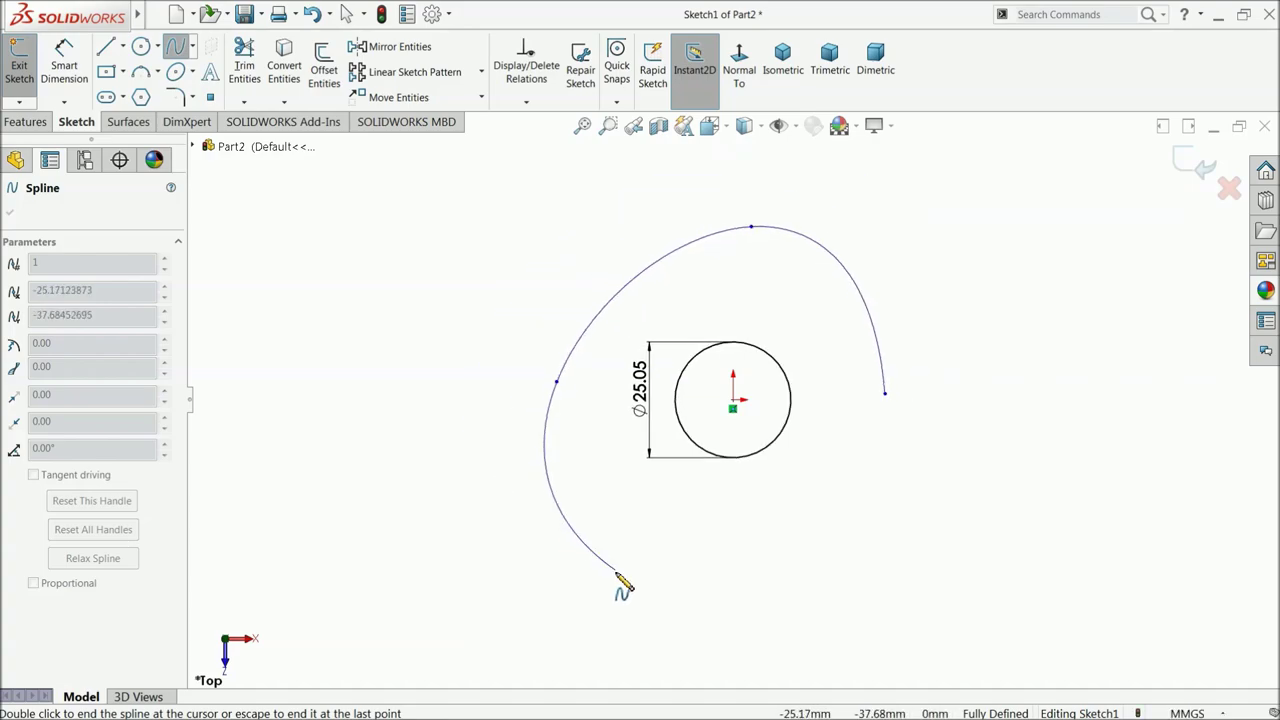
pyautogui.click(654, 612)
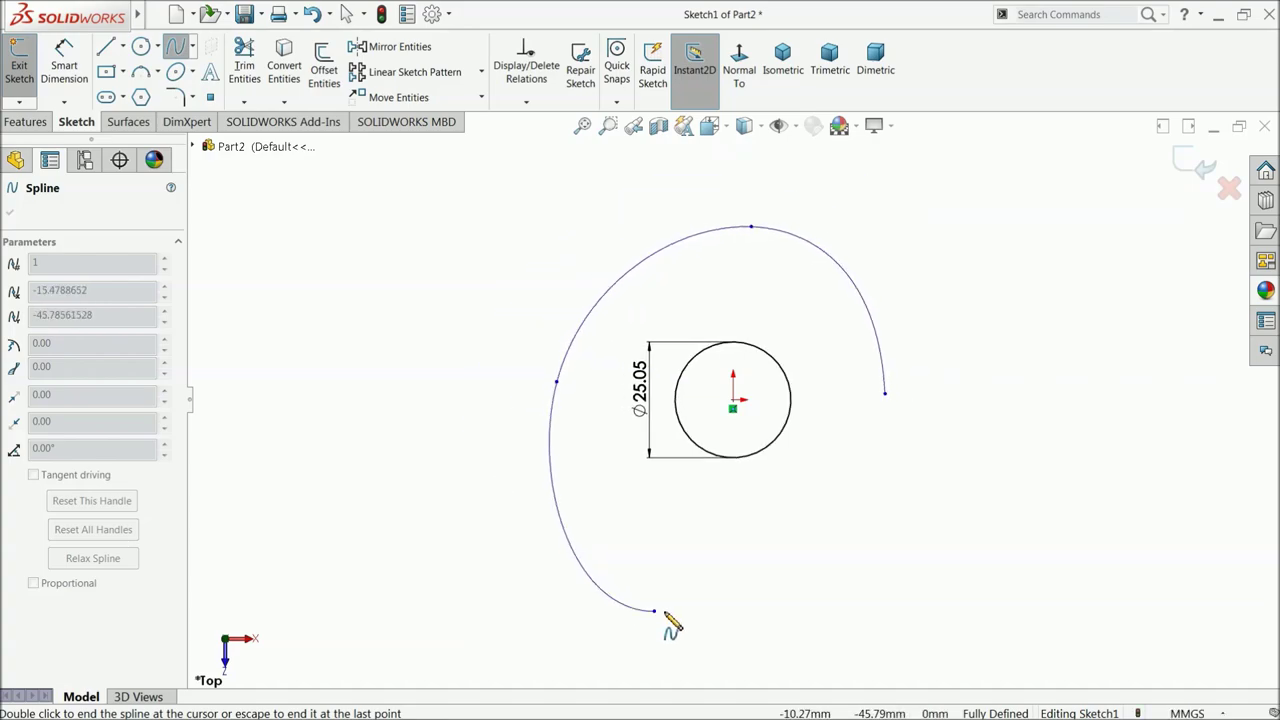
pyautogui.click(852, 556)
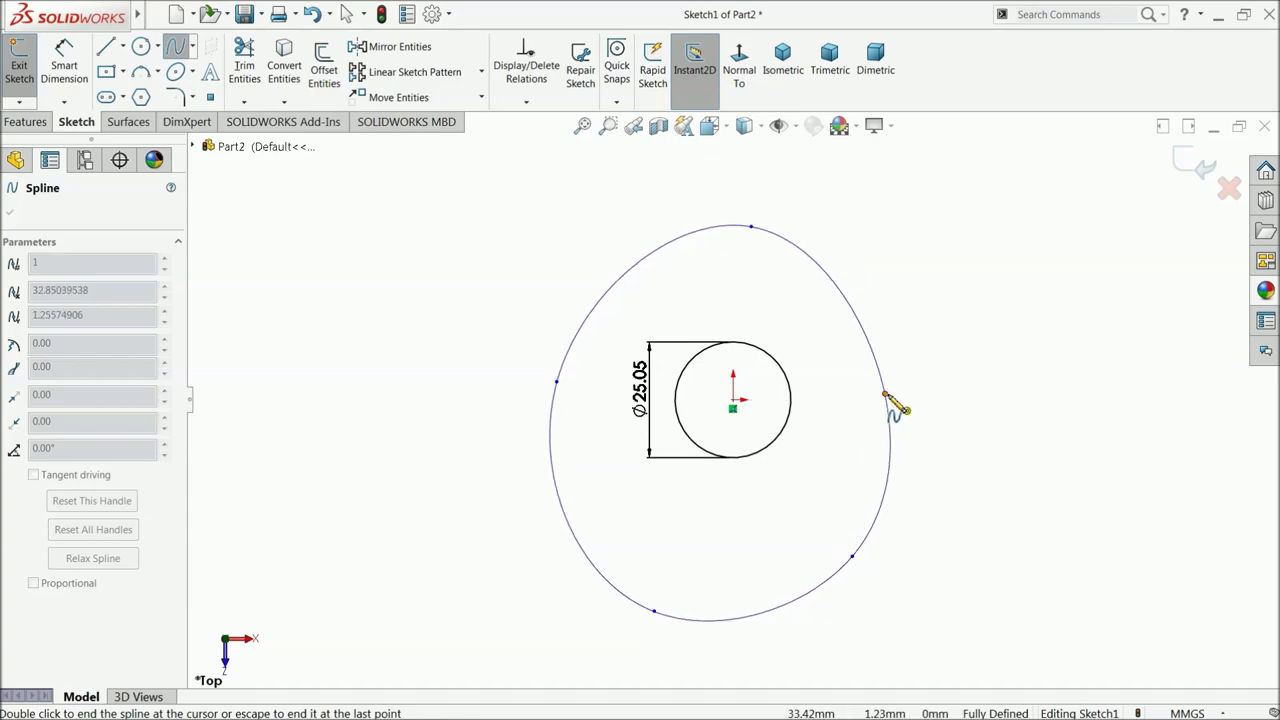
pyautogui.click(884, 393)
pyautogui.rightClick(942, 290)
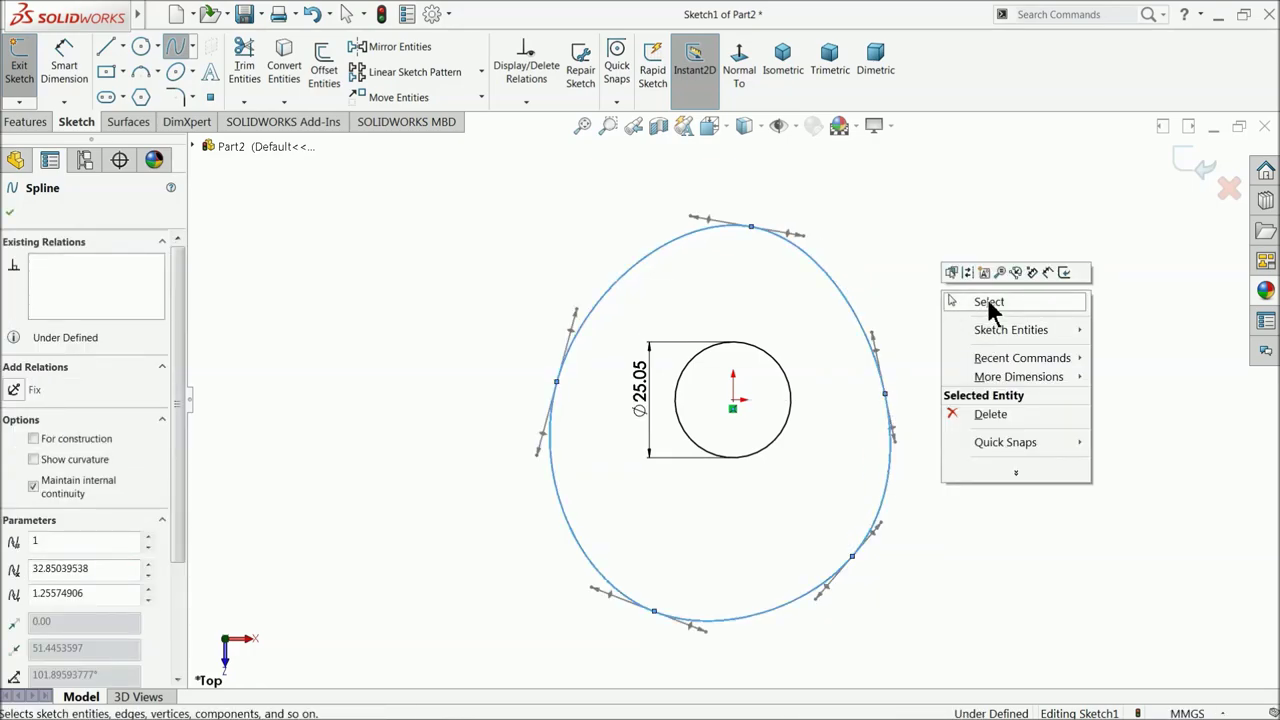
pyautogui.click(989, 303)
# - Move the spline's right point inward to about 30 mm and its left point to about 34 mm horizontally from the origin
pyautogui.scroll(-2, 800, 470)
pyautogui.scroll(2, 778, 418)
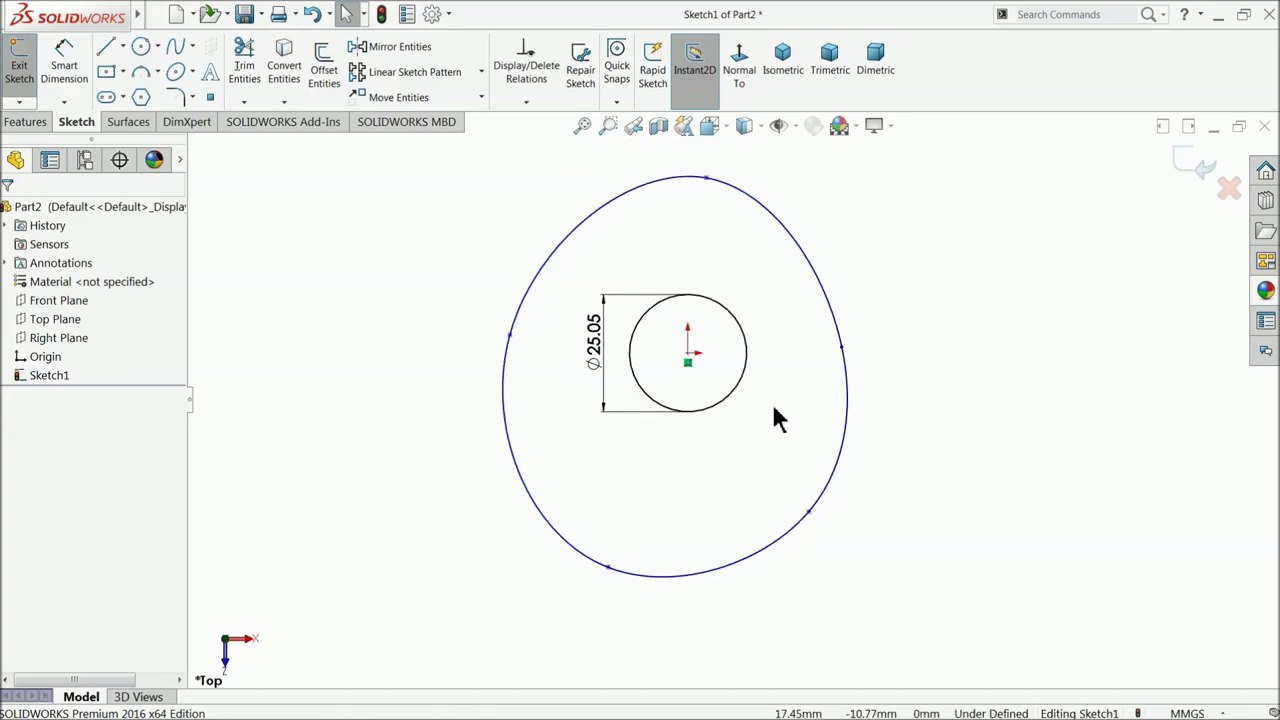
pyautogui.scroll(-1, 643, 393)
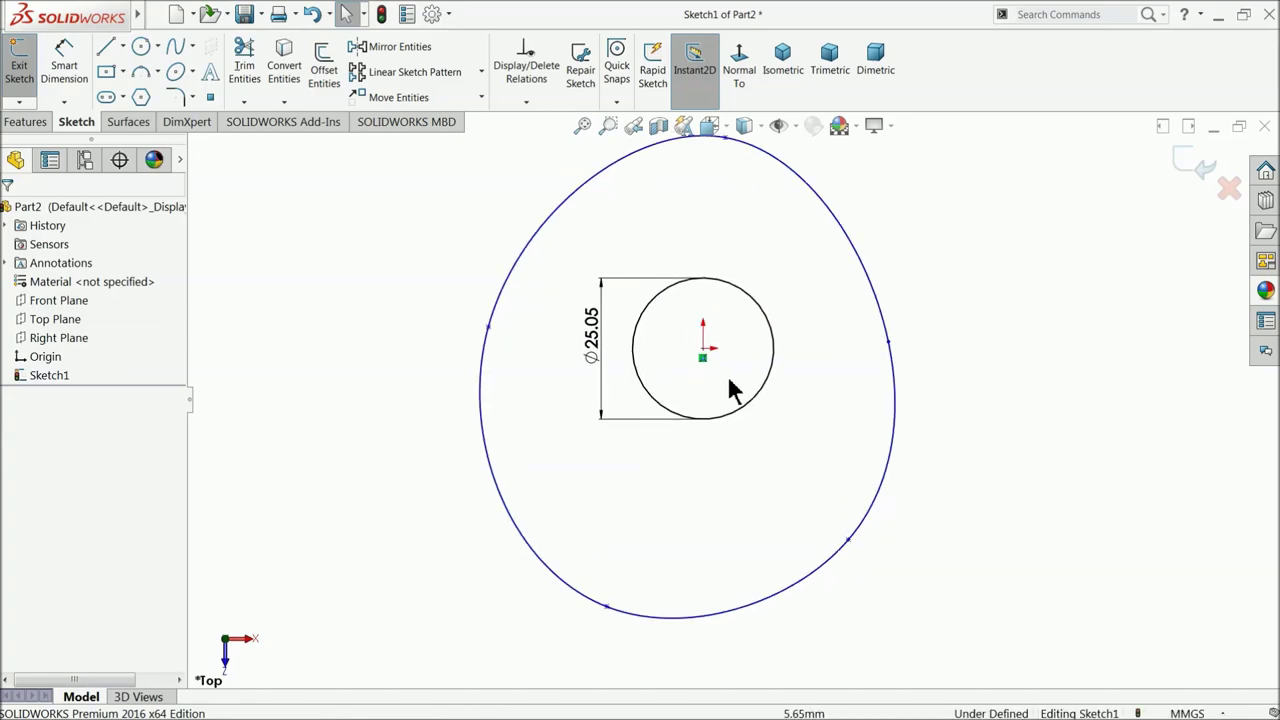
pyautogui.click(889, 344)
pyautogui.moveTo(889, 344); pyautogui.dragTo(872, 343)
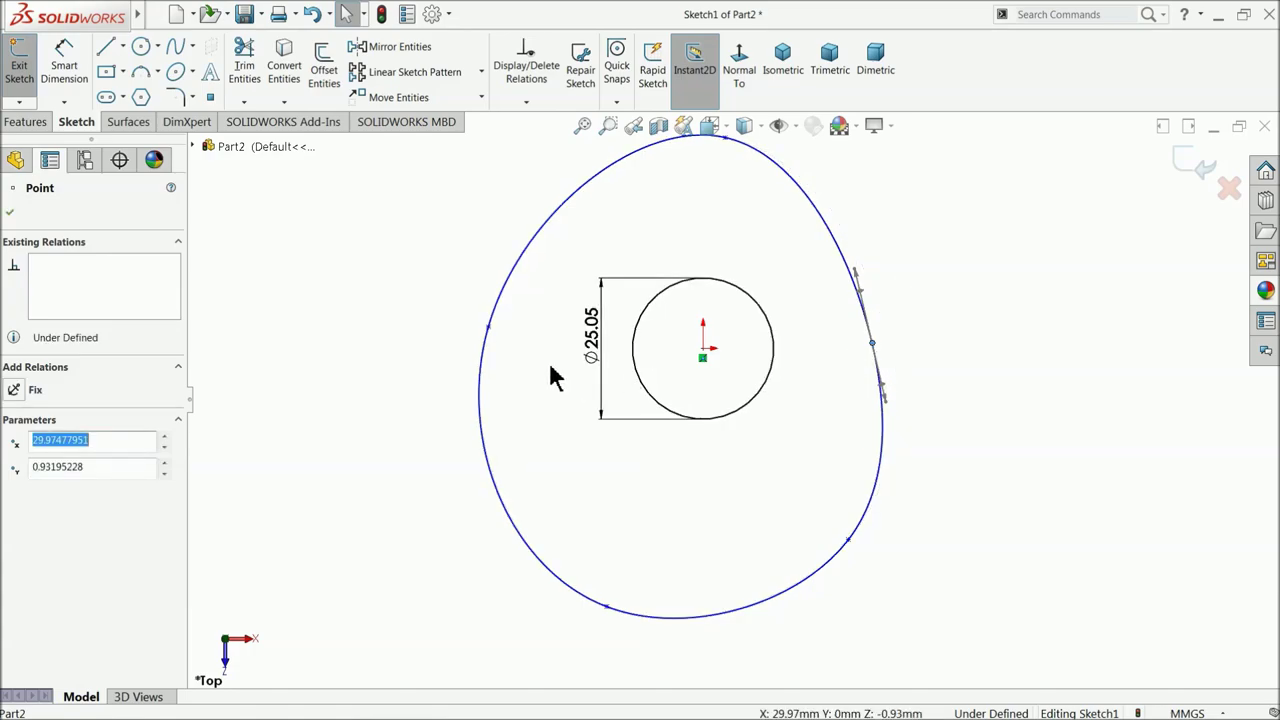
pyautogui.moveTo(489, 333); pyautogui.dragTo(515, 338)
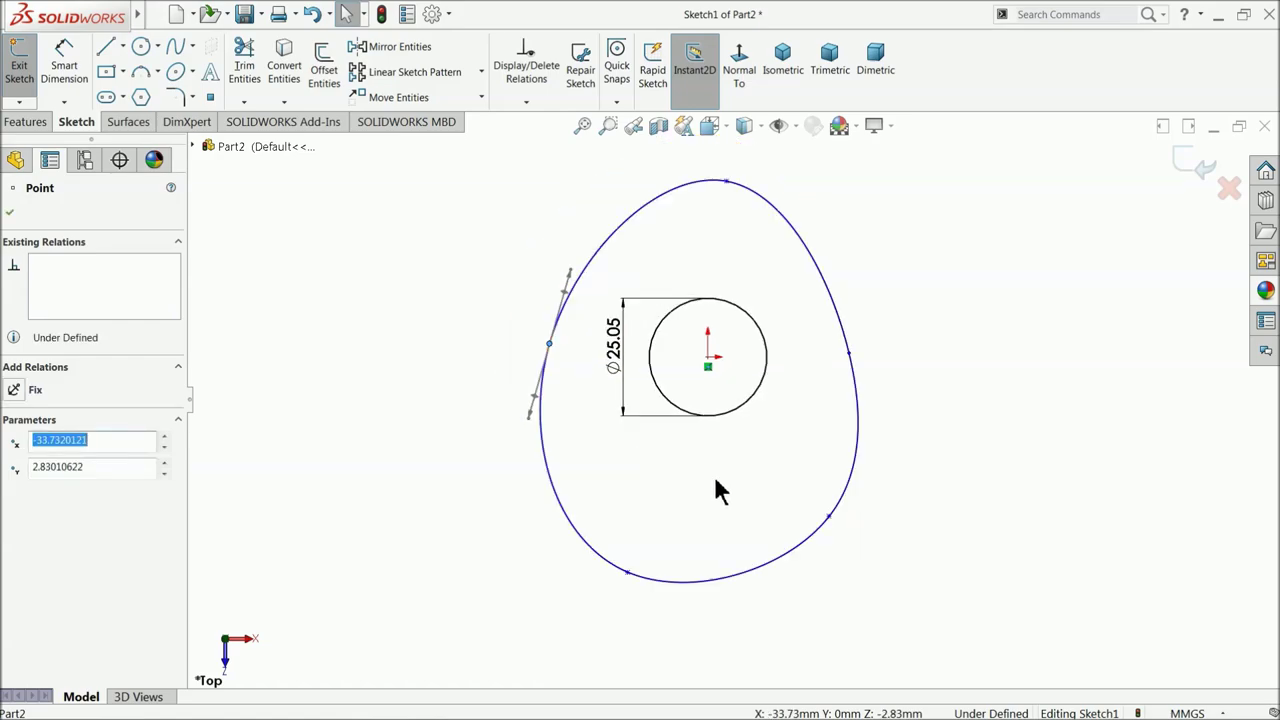
# - Dimension the horizontal distance between the spline's left point and the origin as 34 mm
pyautogui.click(57, 80)
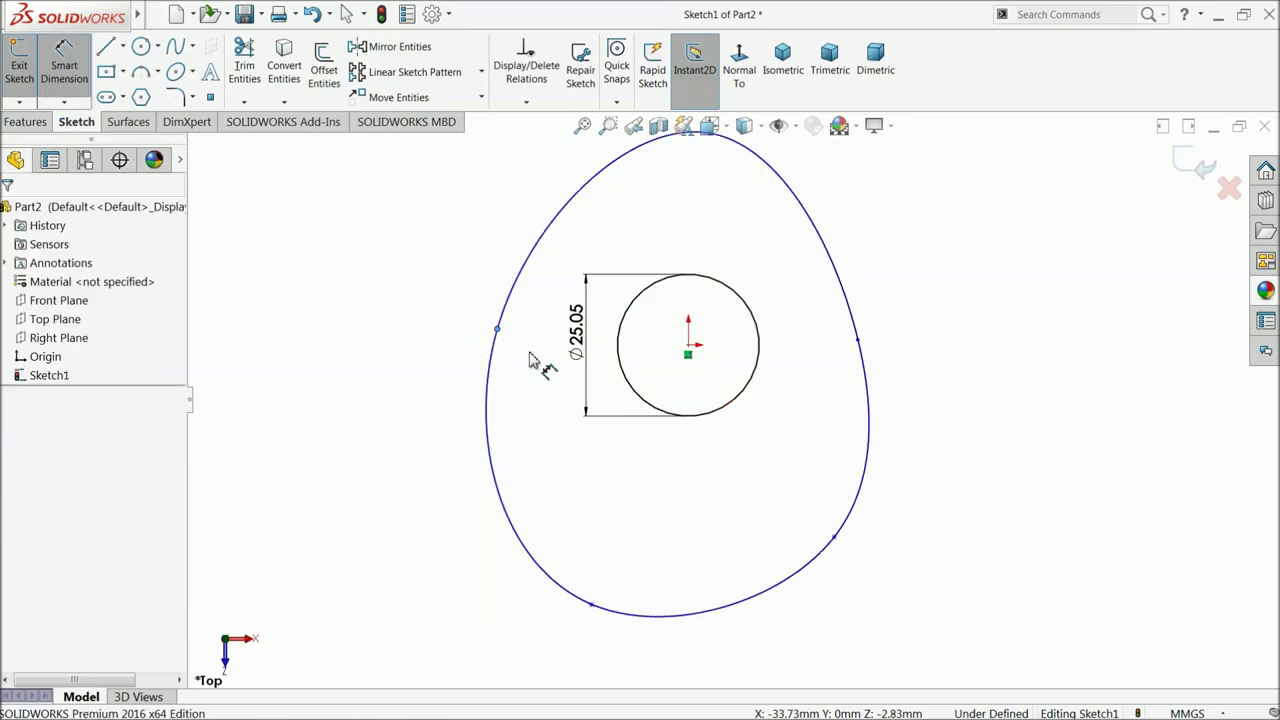
pyautogui.click(689, 347)
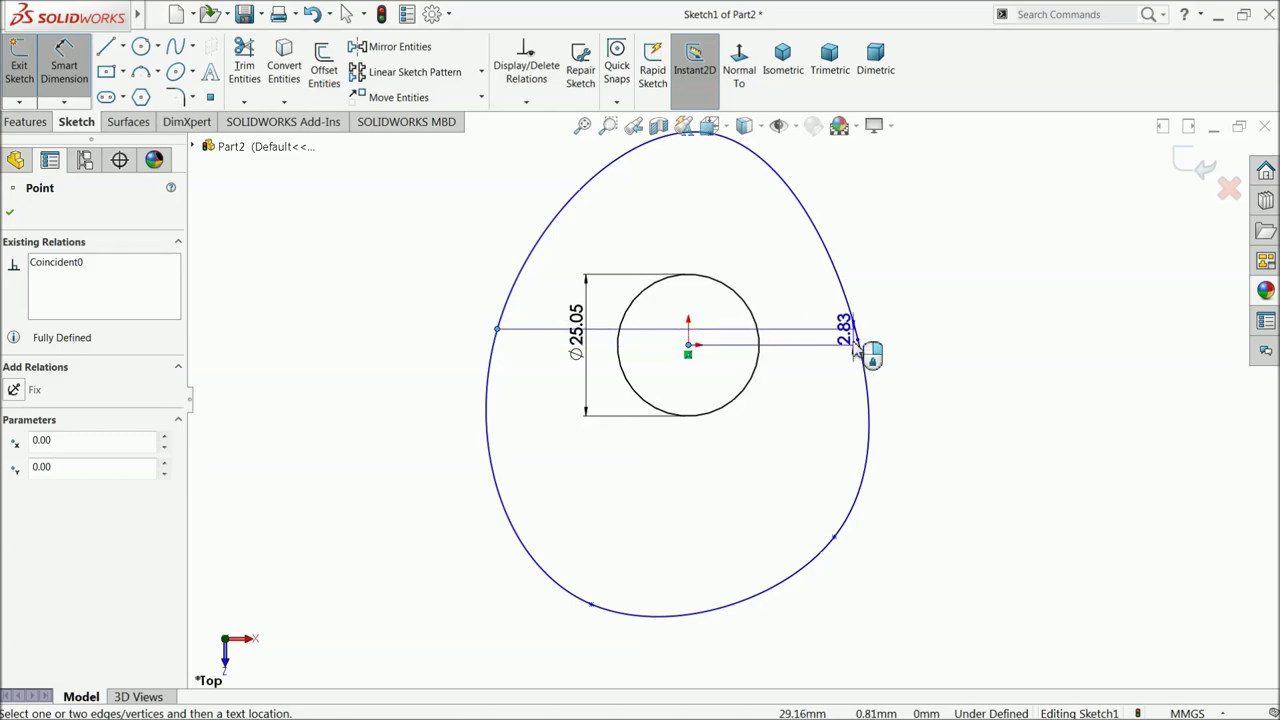
pyautogui.click(858, 341)
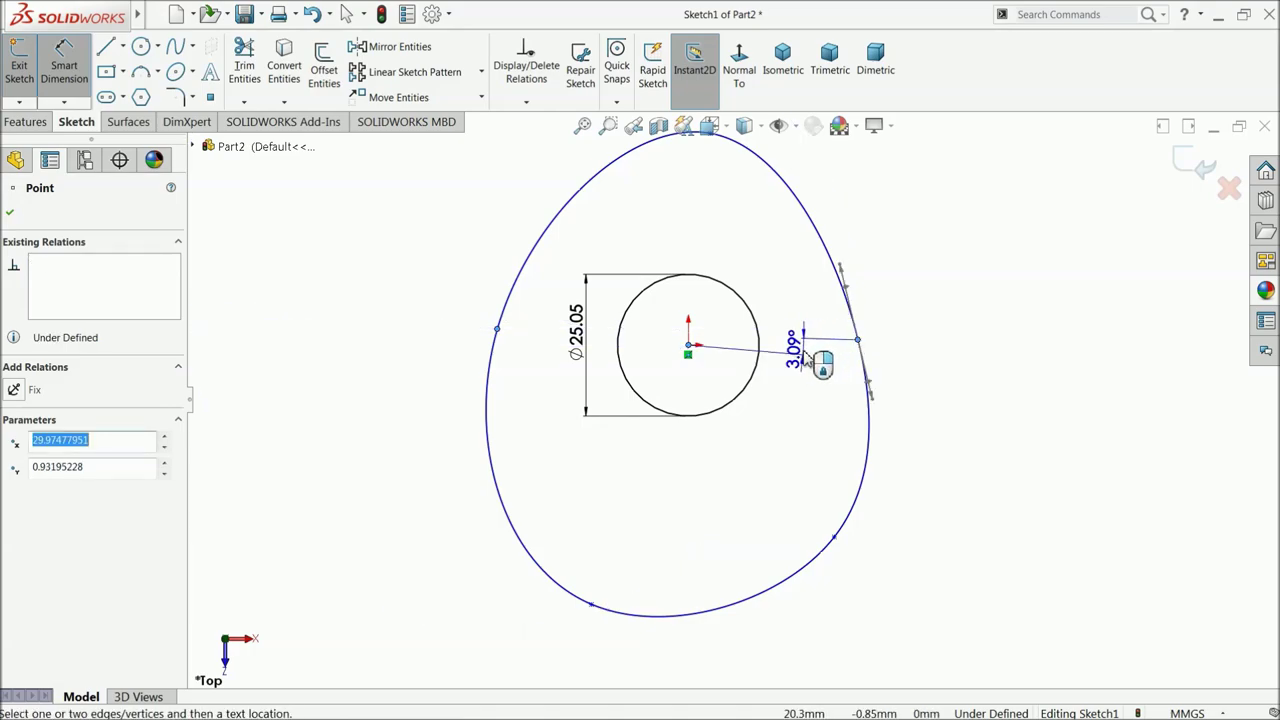
pyautogui.click(688, 345)
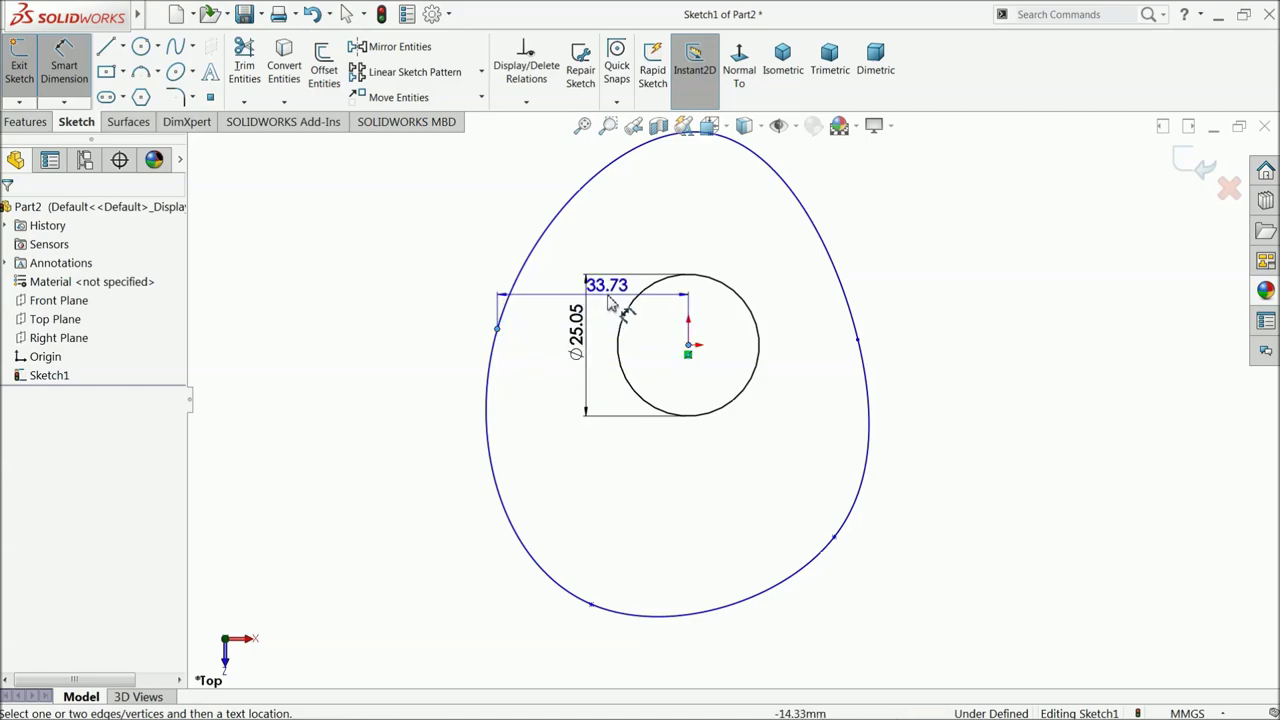
pyautogui.click(604, 262)
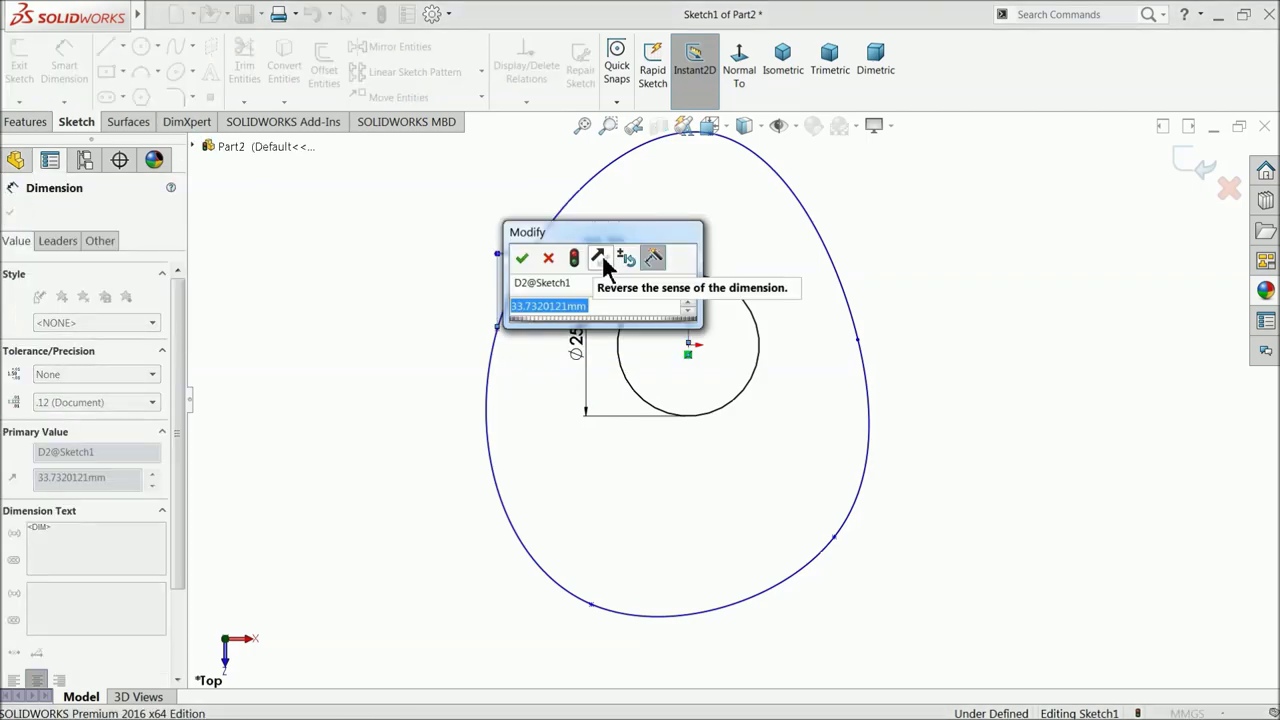
pyautogui.write('34')
pyautogui.press('Return')
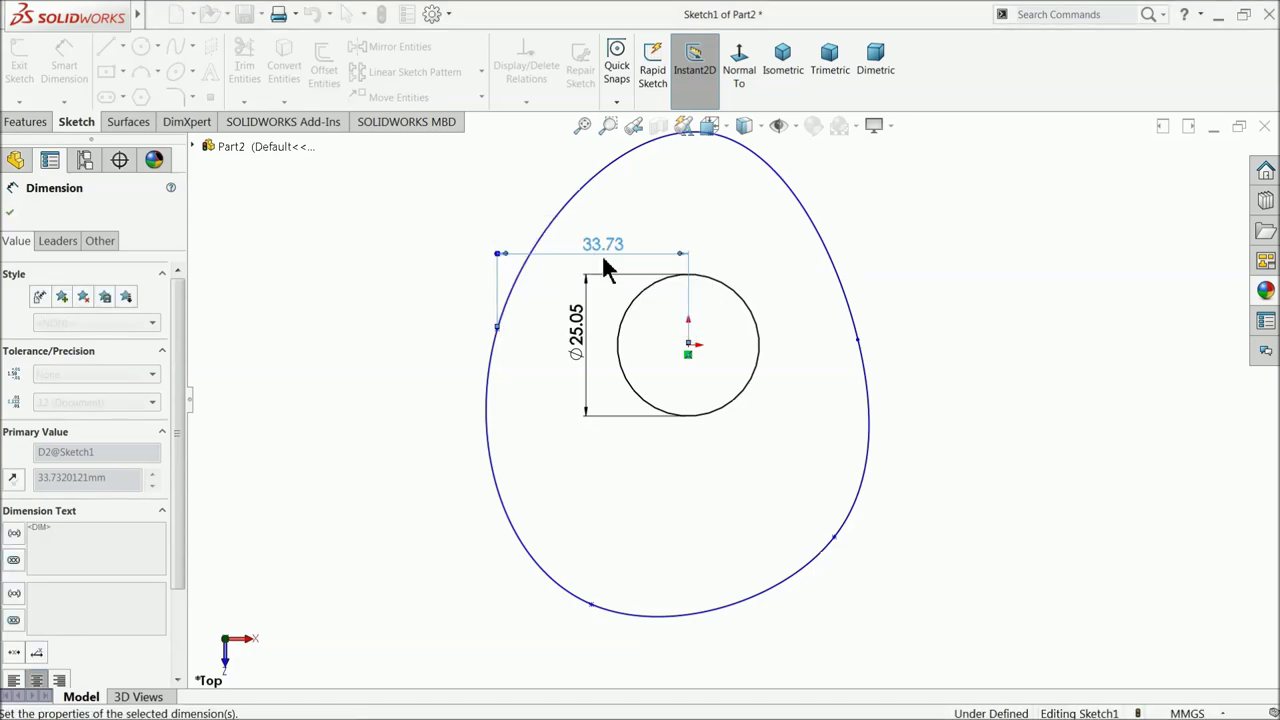
# - Dimension the horizontal distance from the origin to the spline's right point as 30 mm
pyautogui.click(690, 349)
pyautogui.click(858, 340)
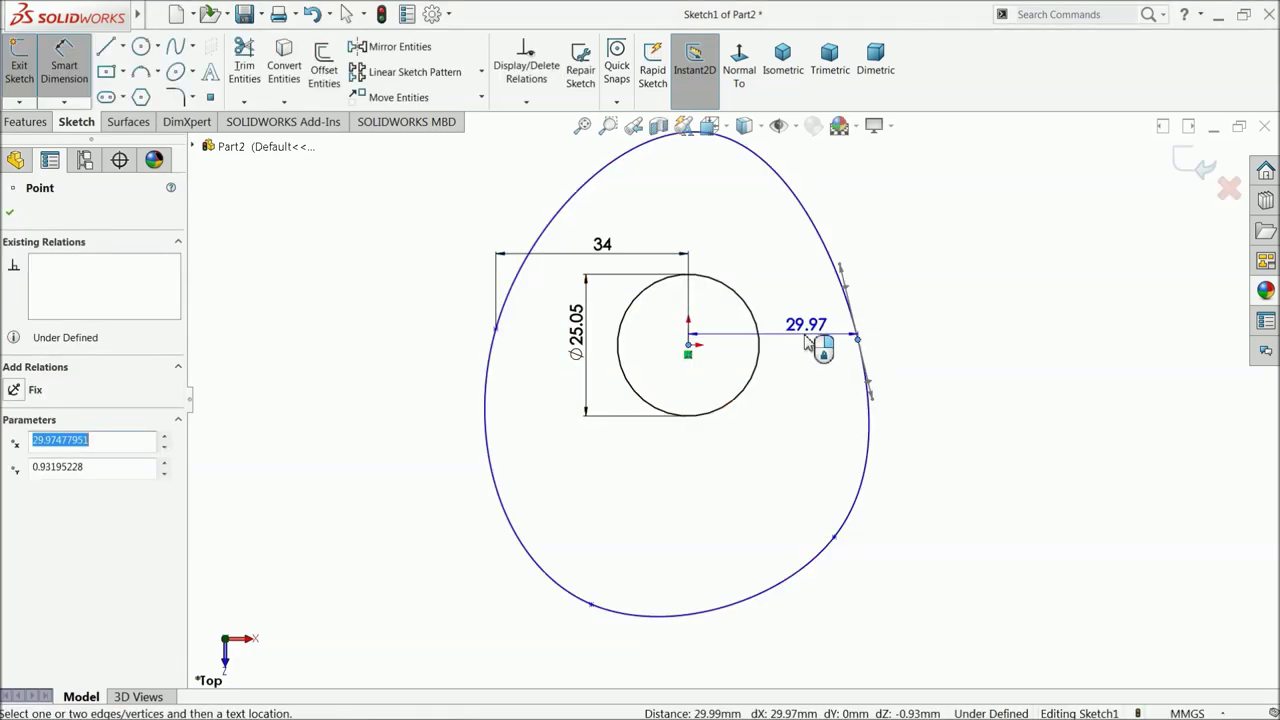
pyautogui.click(800, 335)
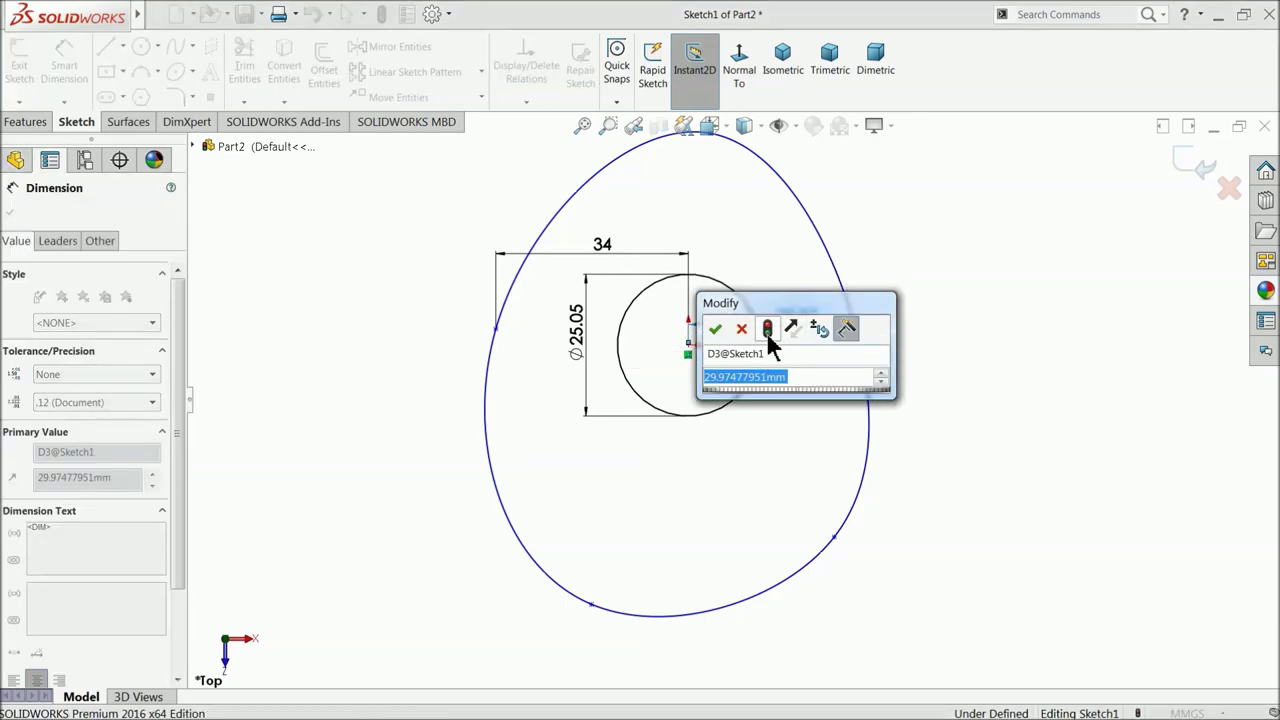
pyautogui.write('30')
pyautogui.press('Return')
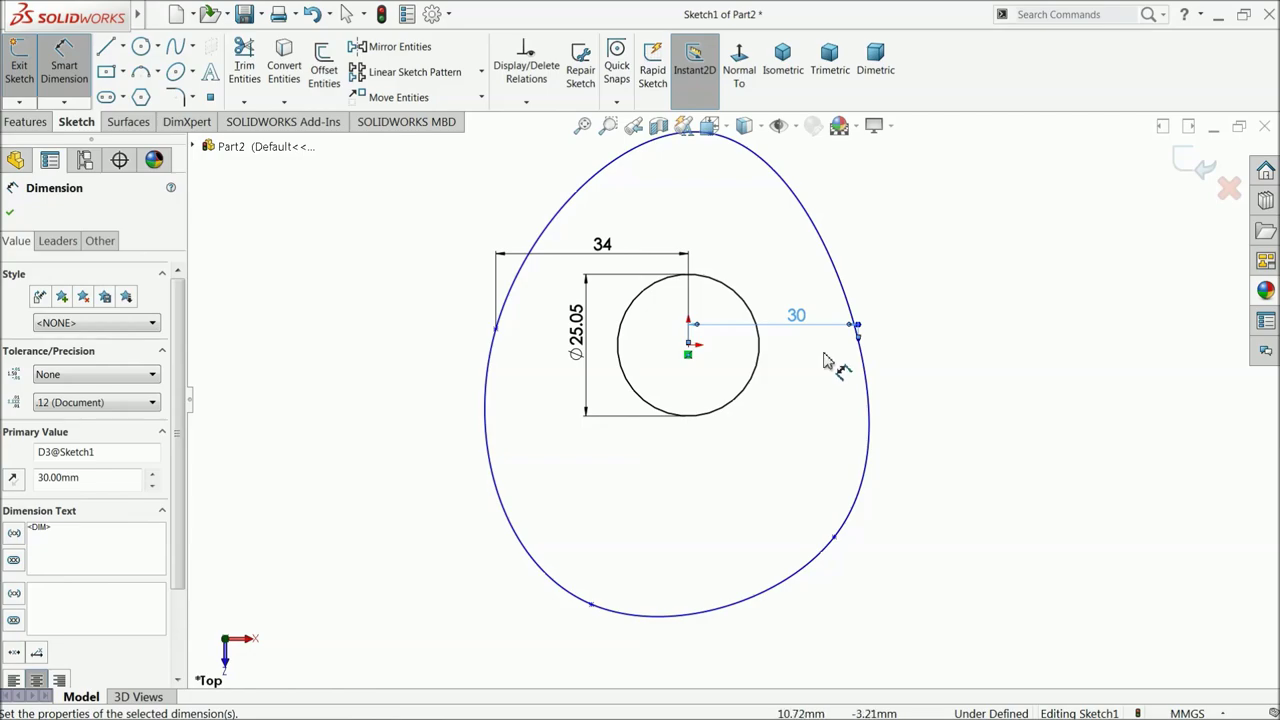
pyautogui.click(1004, 351)
# - Dimension the direct distance from the origin to the spline's lower-left point as 49 mm
pyautogui.click(690, 352)
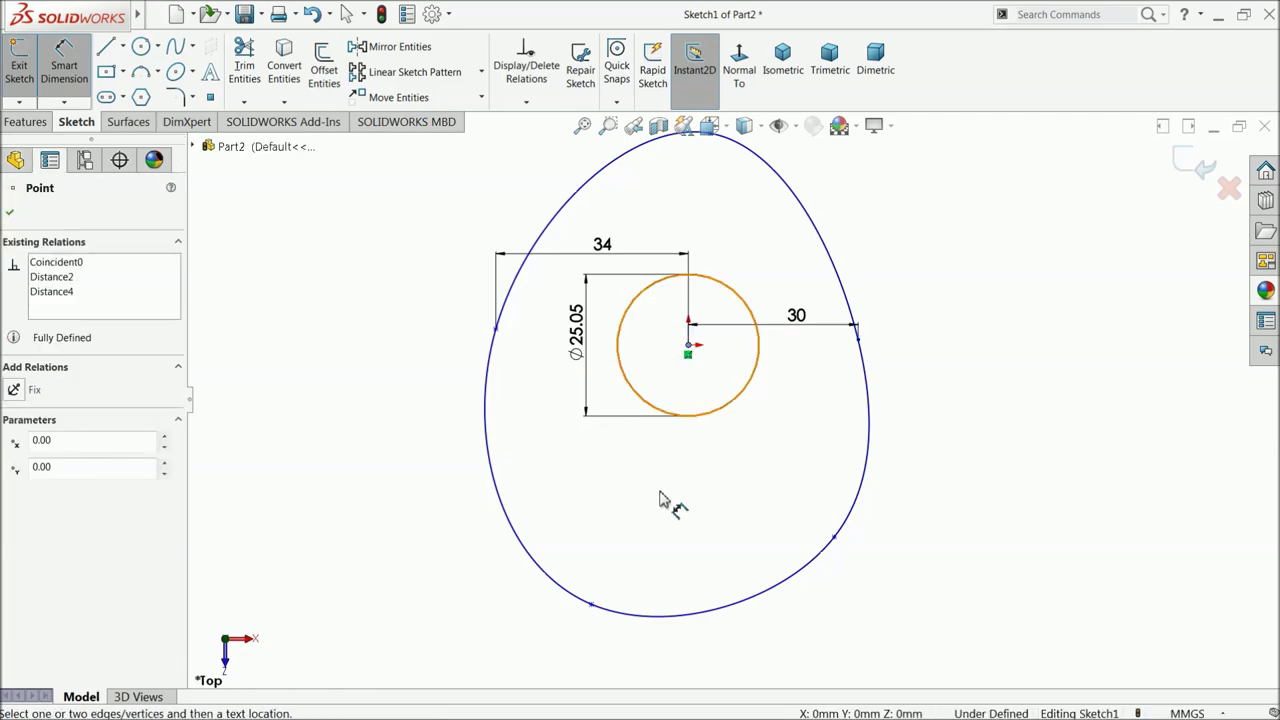
pyautogui.click(592, 607)
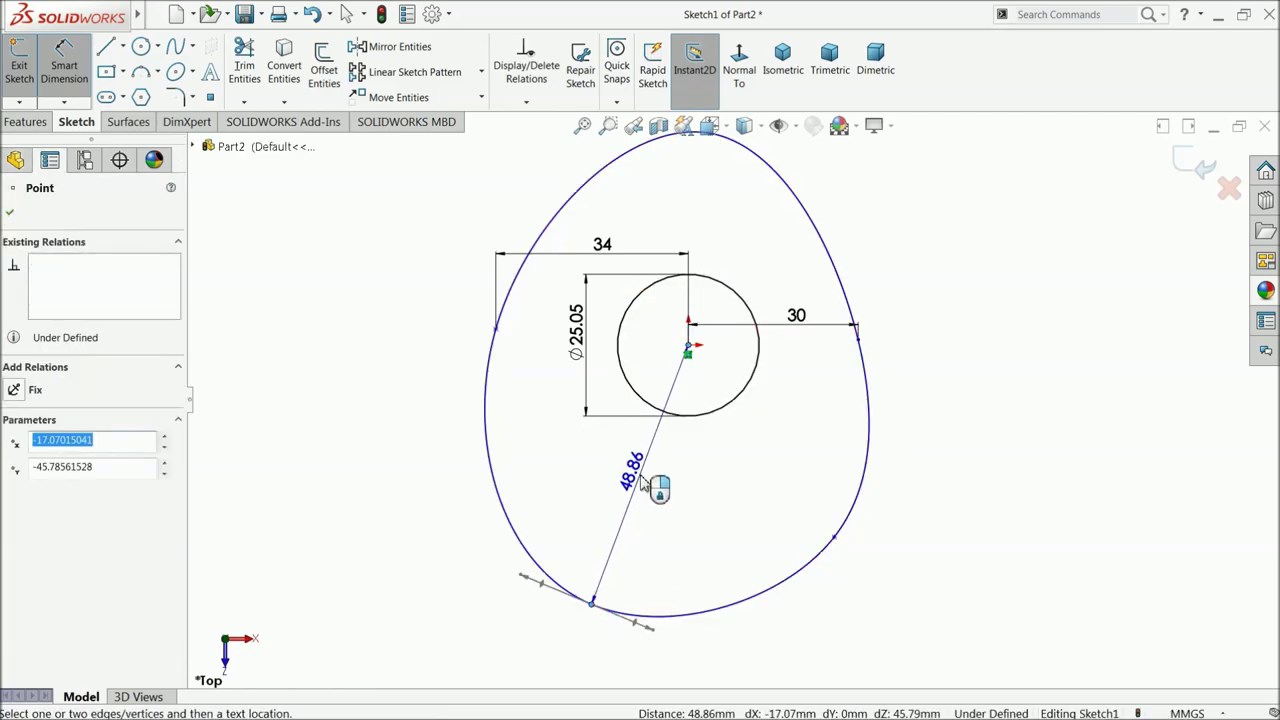
pyautogui.click(645, 487)
pyautogui.write('49')
pyautogui.press('Return')
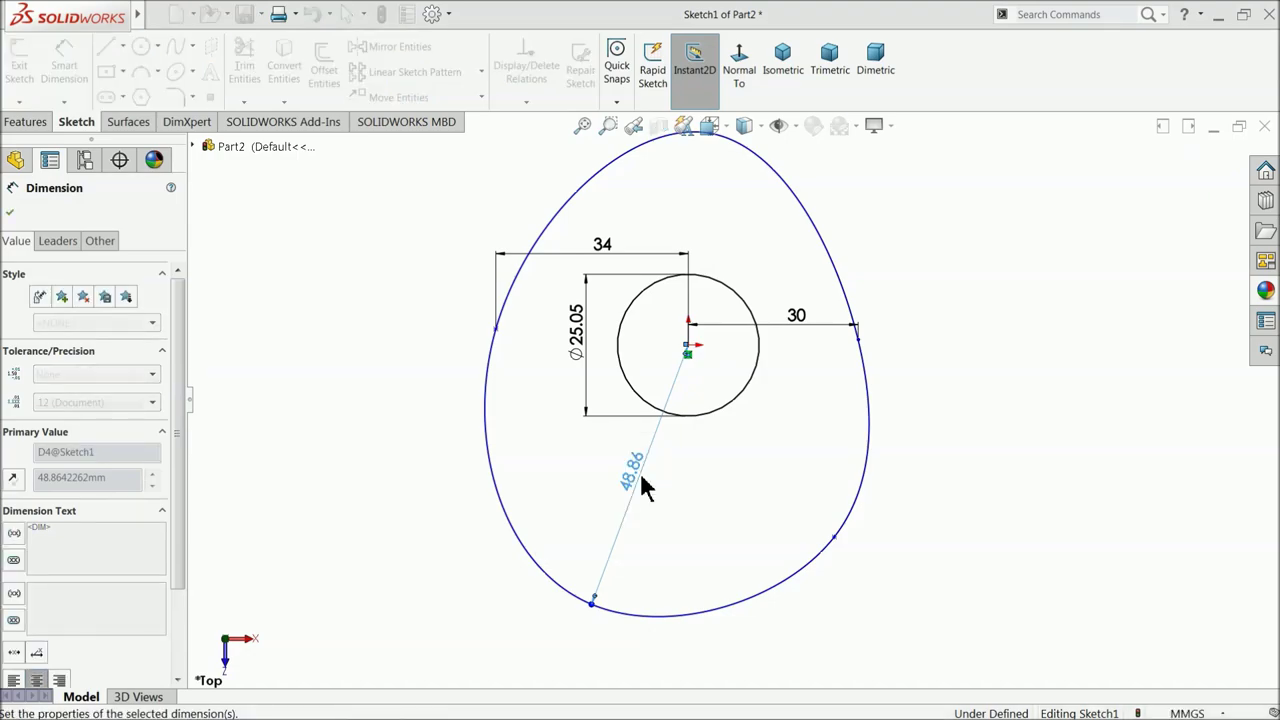
pyautogui.click(11, 214)
# - Extrude the cam profile as a blind boss with a depth of 30 mm
pyautogui.click(25, 121)
pyautogui.click(30, 66)
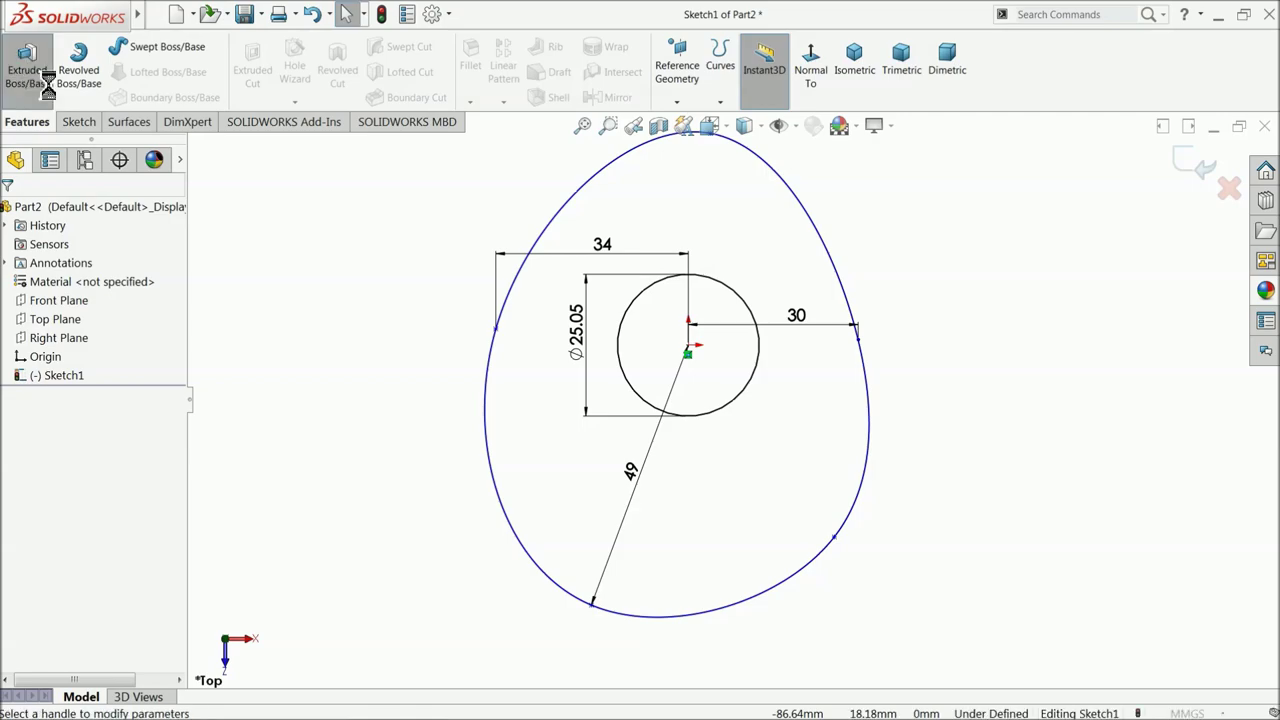
pyautogui.click(166, 381)
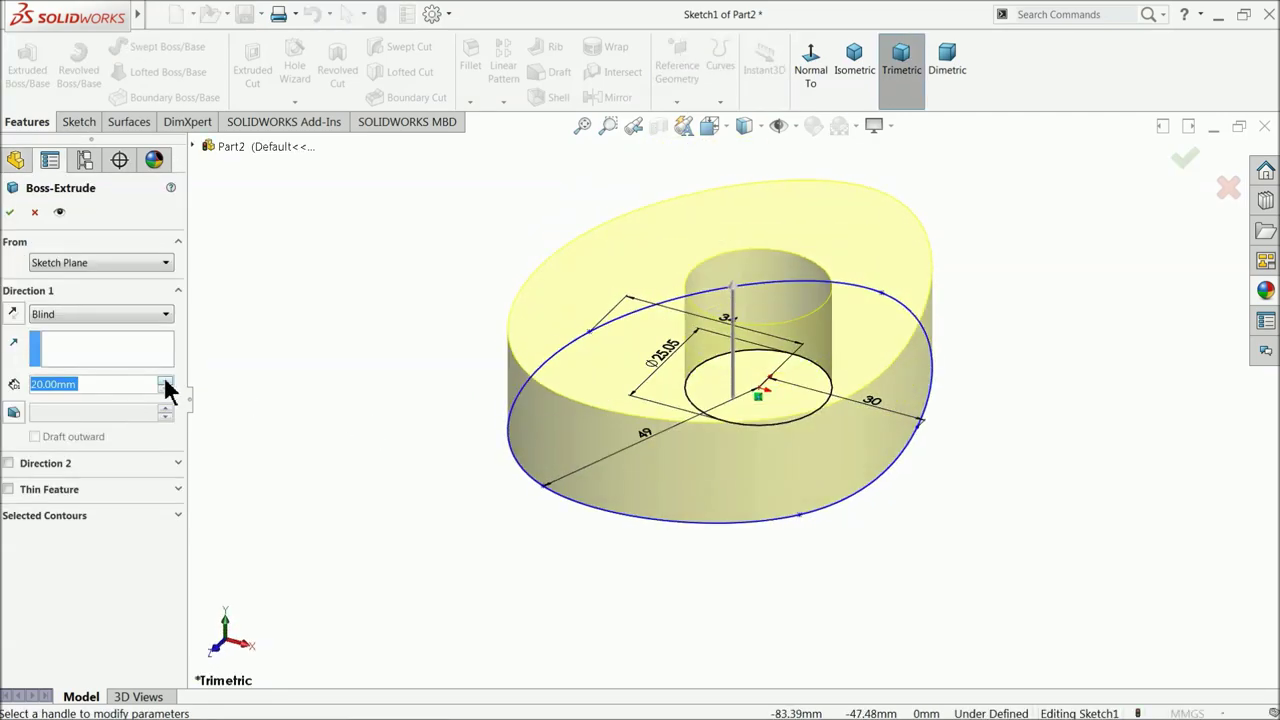
pyautogui.click(166, 381)
pyautogui.click(11, 214)
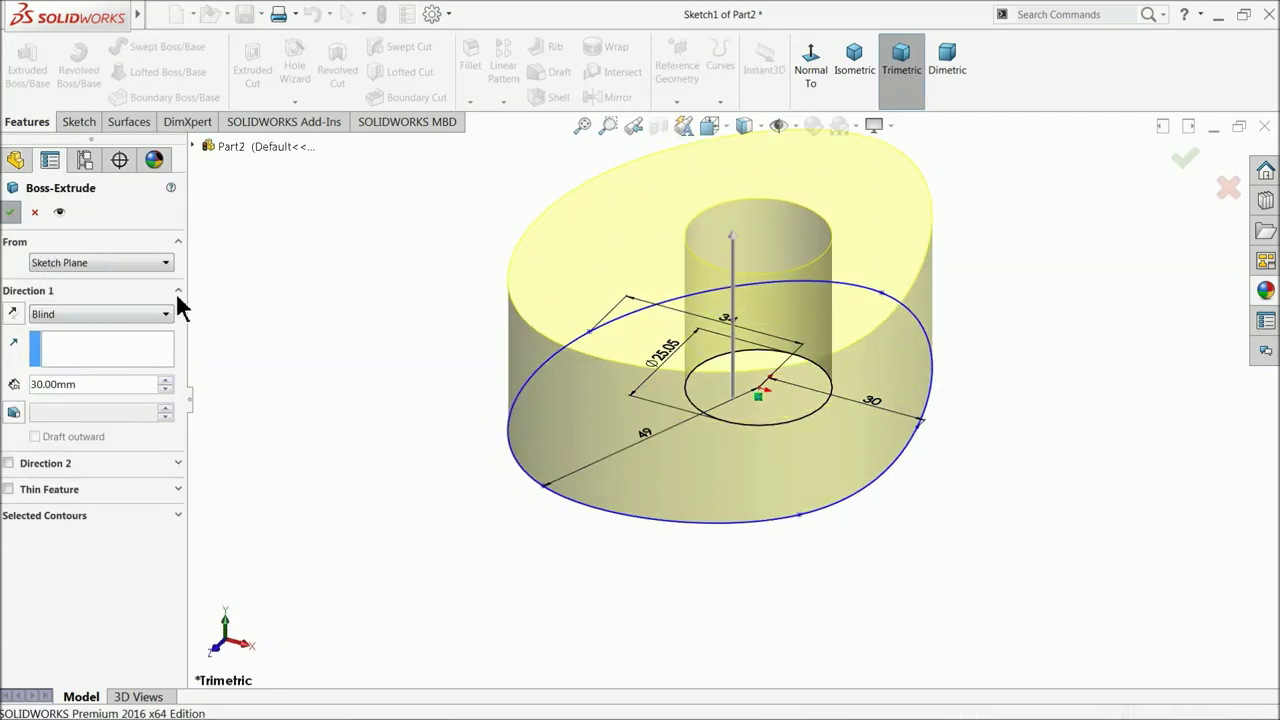
# - Start a sketch on the cam's top face and draw a circle about 11 mm in diameter near its lower-left edge
pyautogui.moveTo(411, 397)
pyautogui.mouseDown(button='middle')
pyautogui.moveTo(391, 394)
pyautogui.moveTo(420, 385)
pyautogui.mouseUp(button='middle')
pyautogui.click(675, 317)
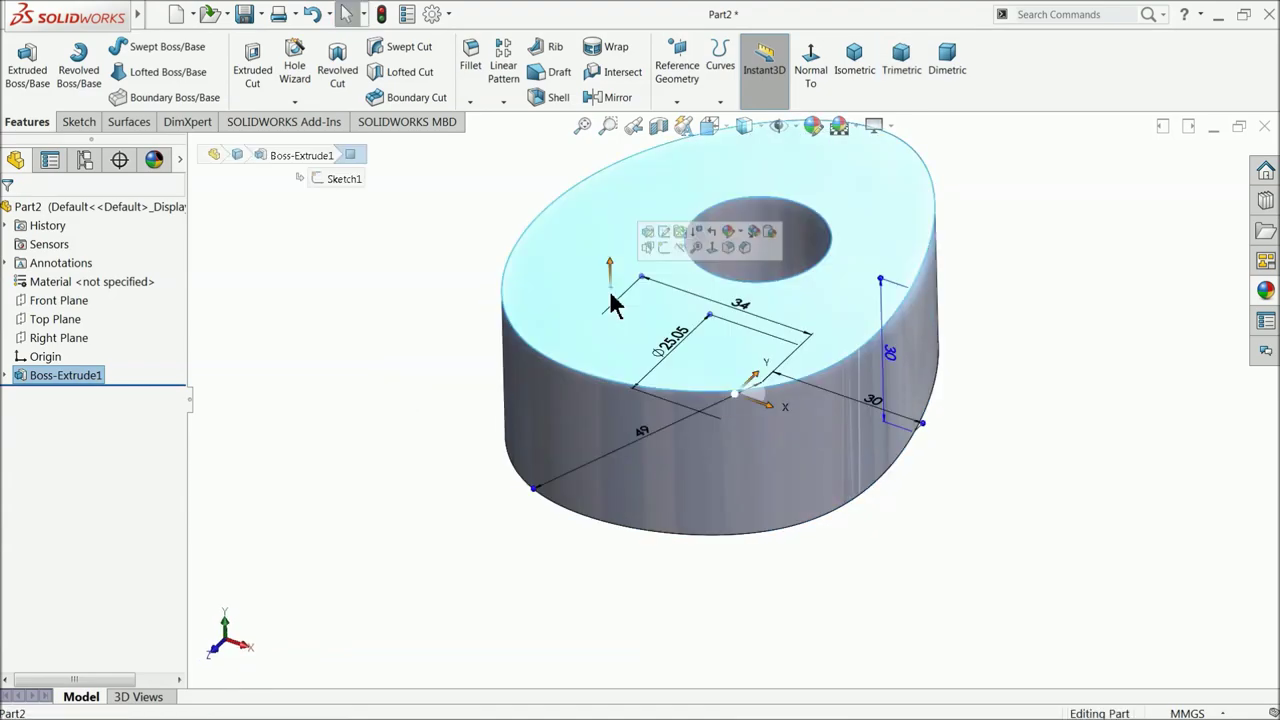
pyautogui.scroll(2, 620, 318)
pyautogui.scroll(-4, 648, 315)
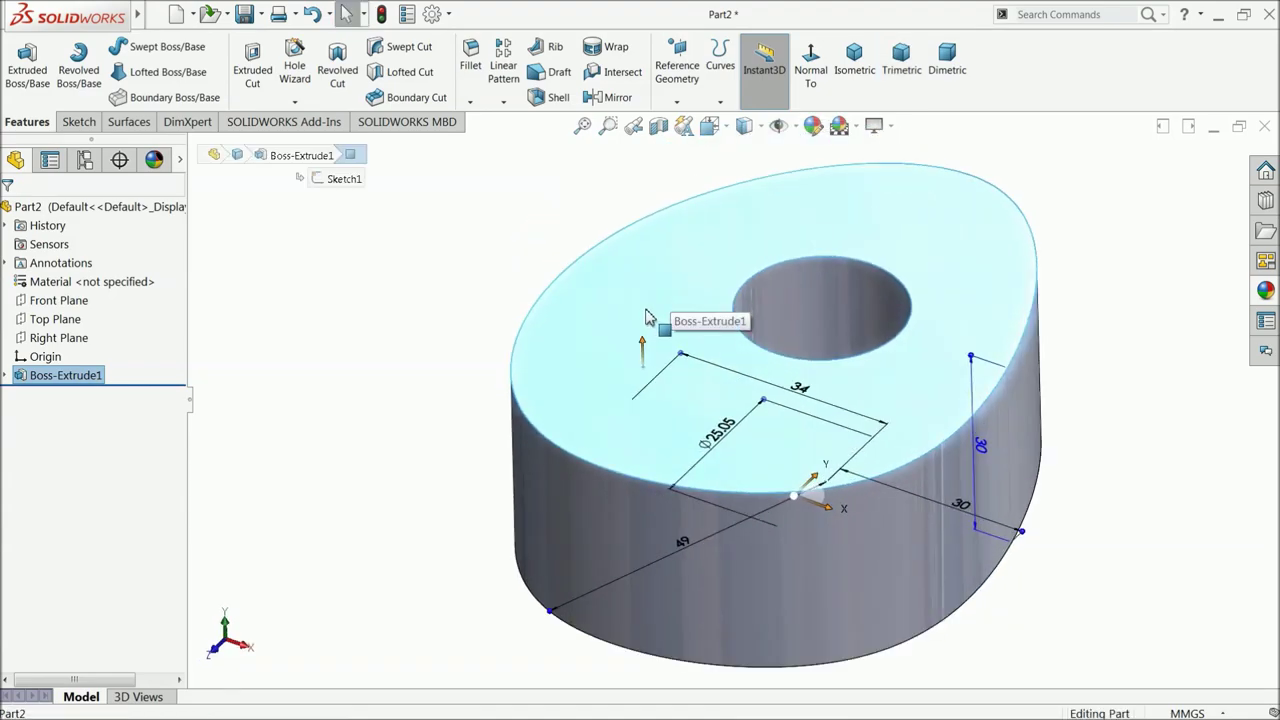
pyautogui.click(78, 121)
pyautogui.click(20, 68)
pyautogui.click(142, 52)
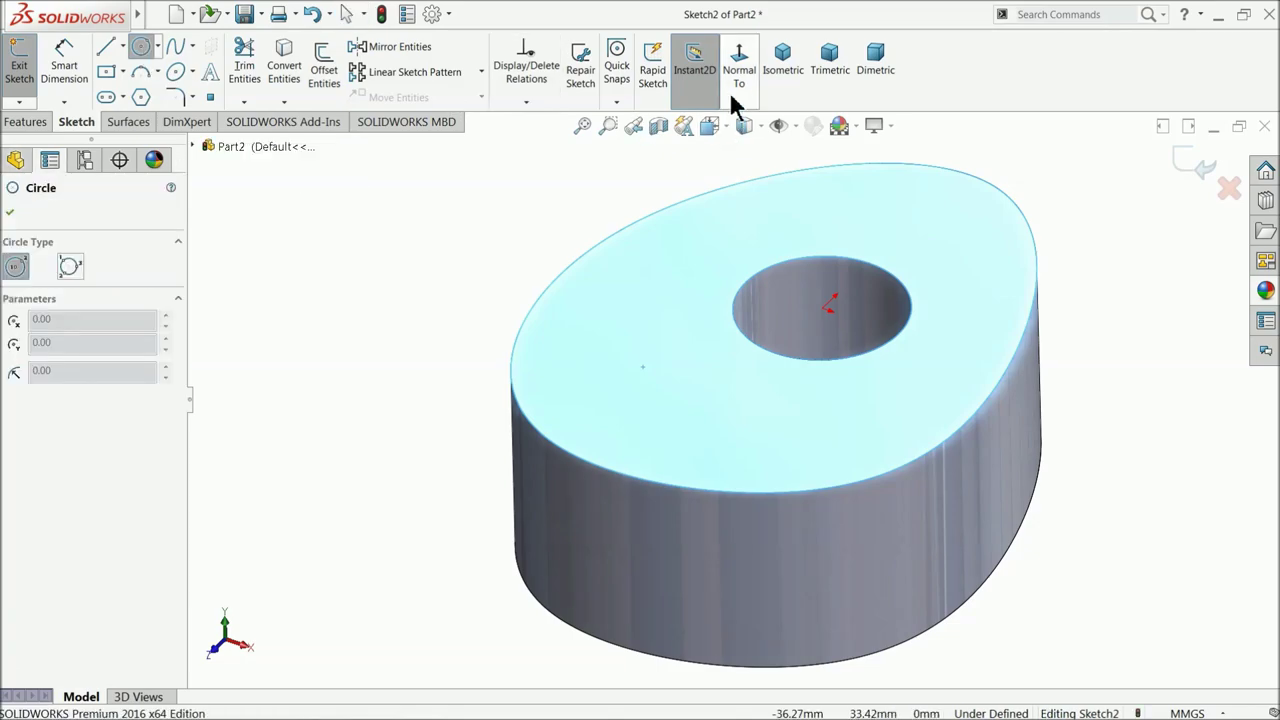
pyautogui.click(739, 68)
pyautogui.moveTo(663, 557); pyautogui.dragTo(689, 548)
pyautogui.scroll(-3, 704, 584)
# - Set the diameter of the small circle on the cam's top face to 6 mm
pyautogui.click(64, 60)
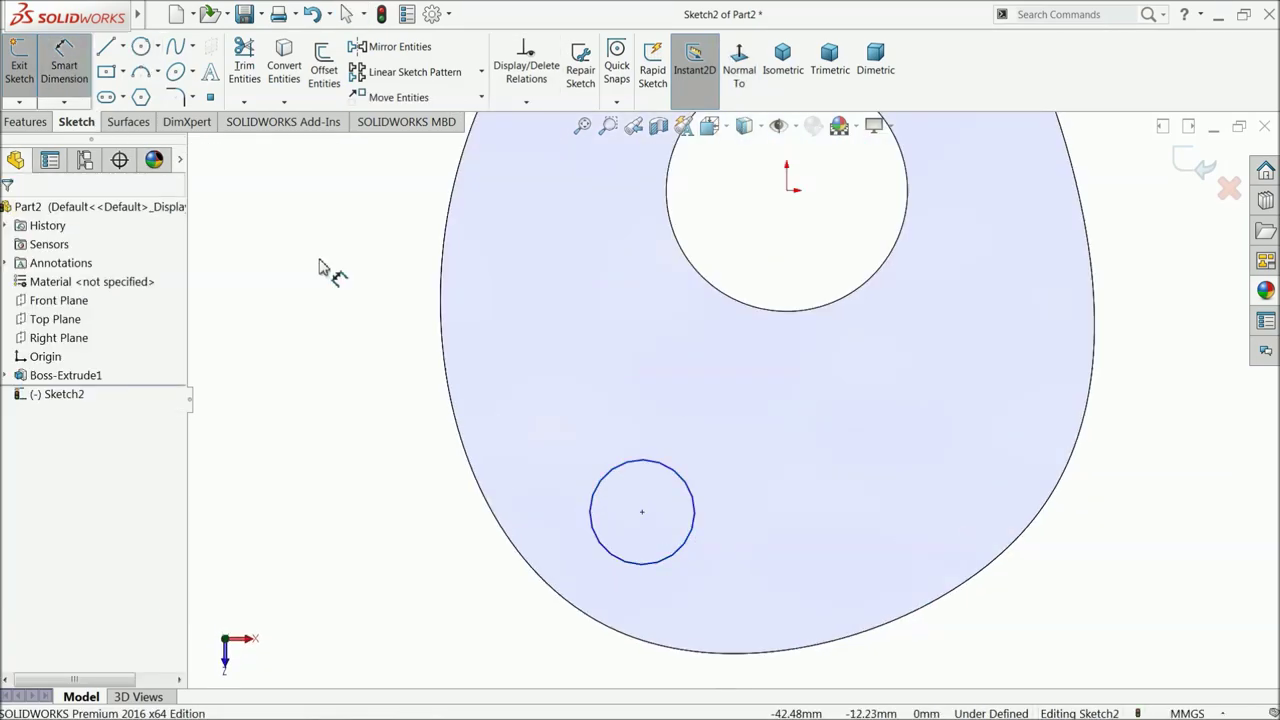
pyautogui.click(597, 487)
pyautogui.click(590, 500)
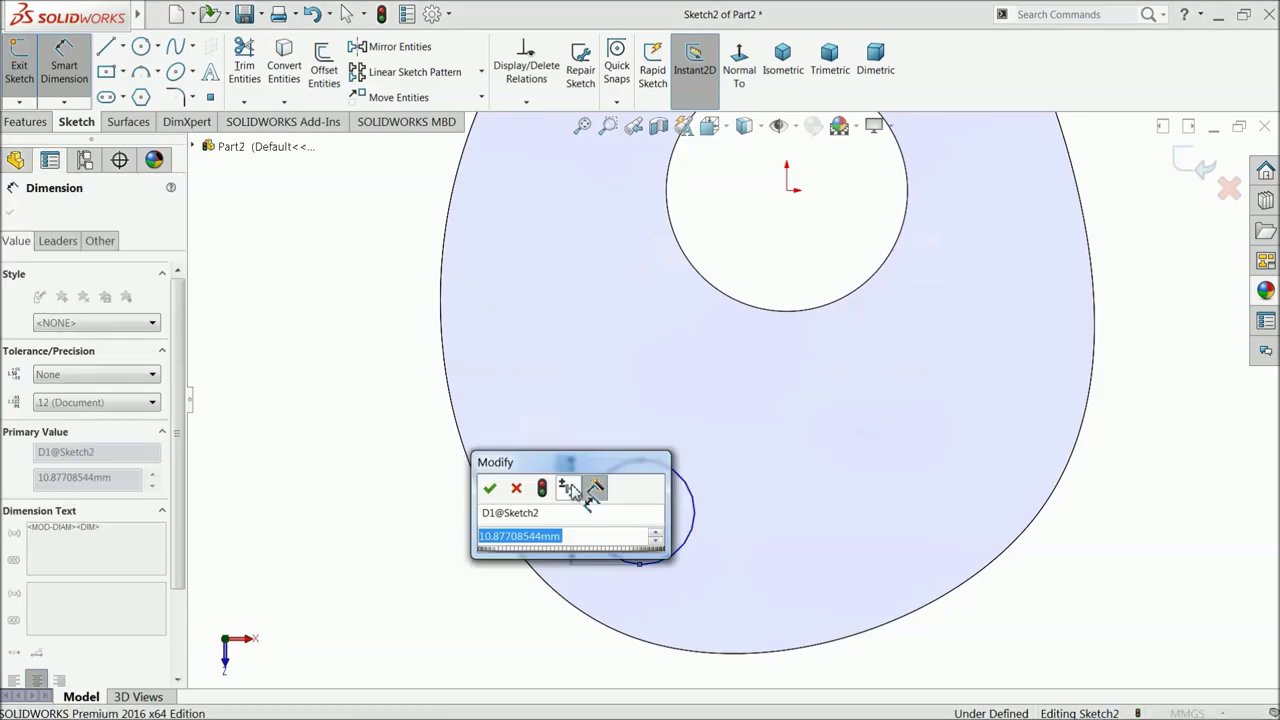
pyautogui.write('6')
pyautogui.press('Return')
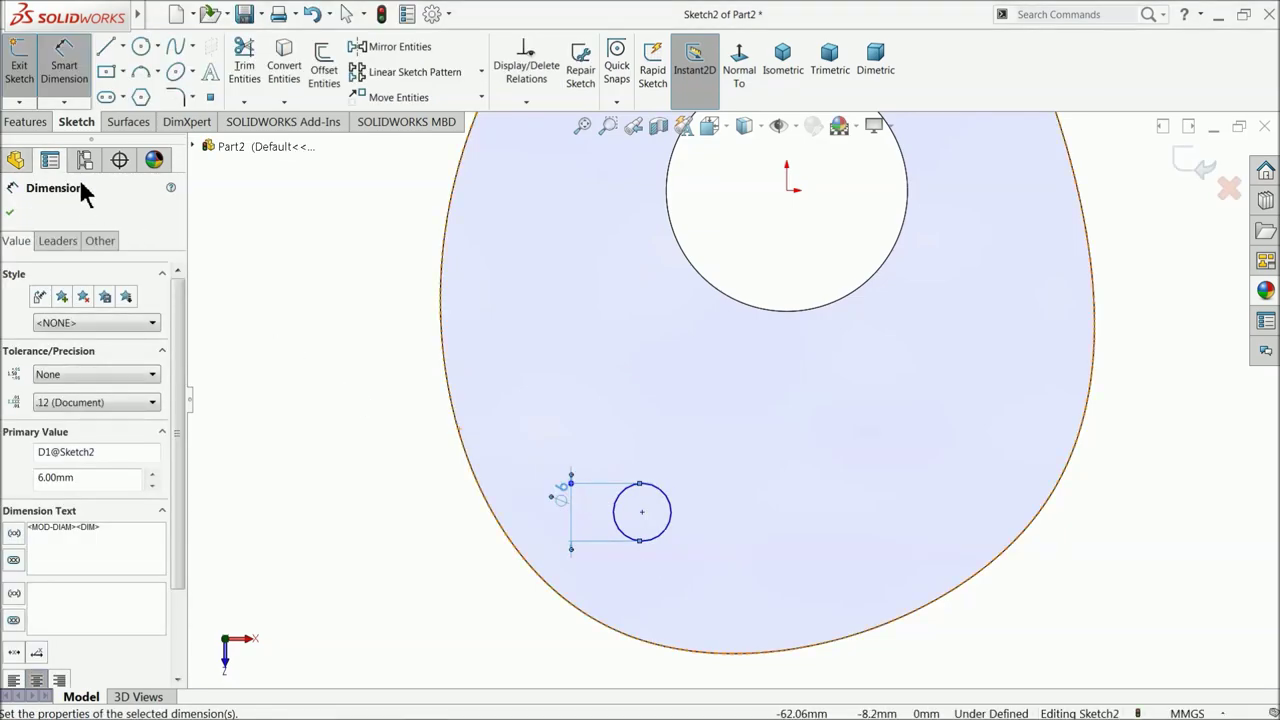
# - Extrude the 6 mm circle as a blind boss 10 mm up from the cam's top face
pyautogui.click(26, 121)
pyautogui.click(27, 62)
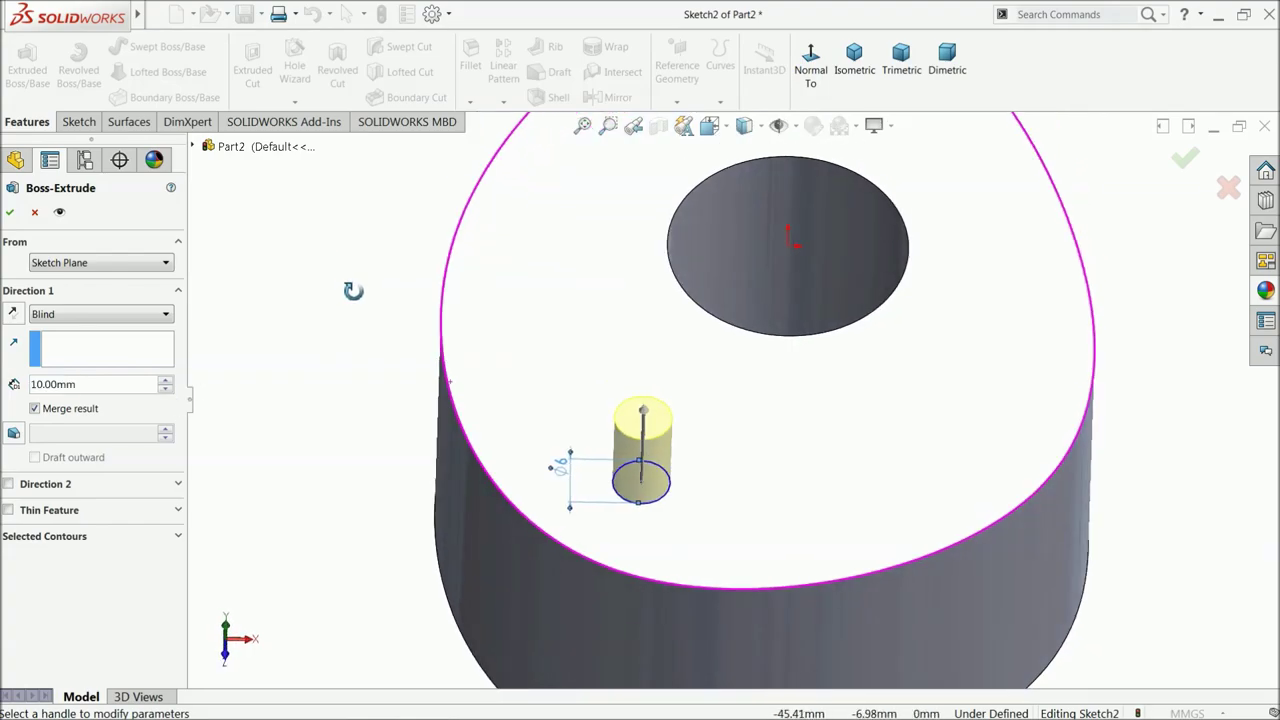
pyautogui.click(11, 212)
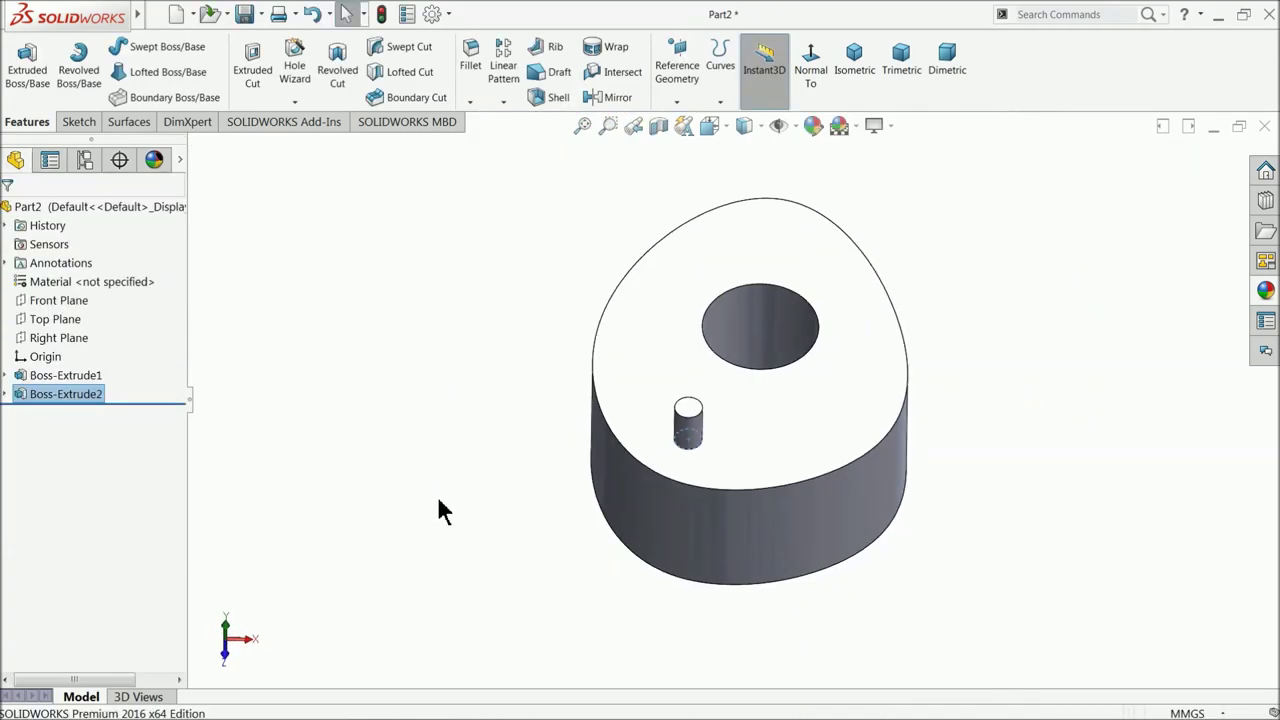
pyautogui.scroll(-3, 877, 363)
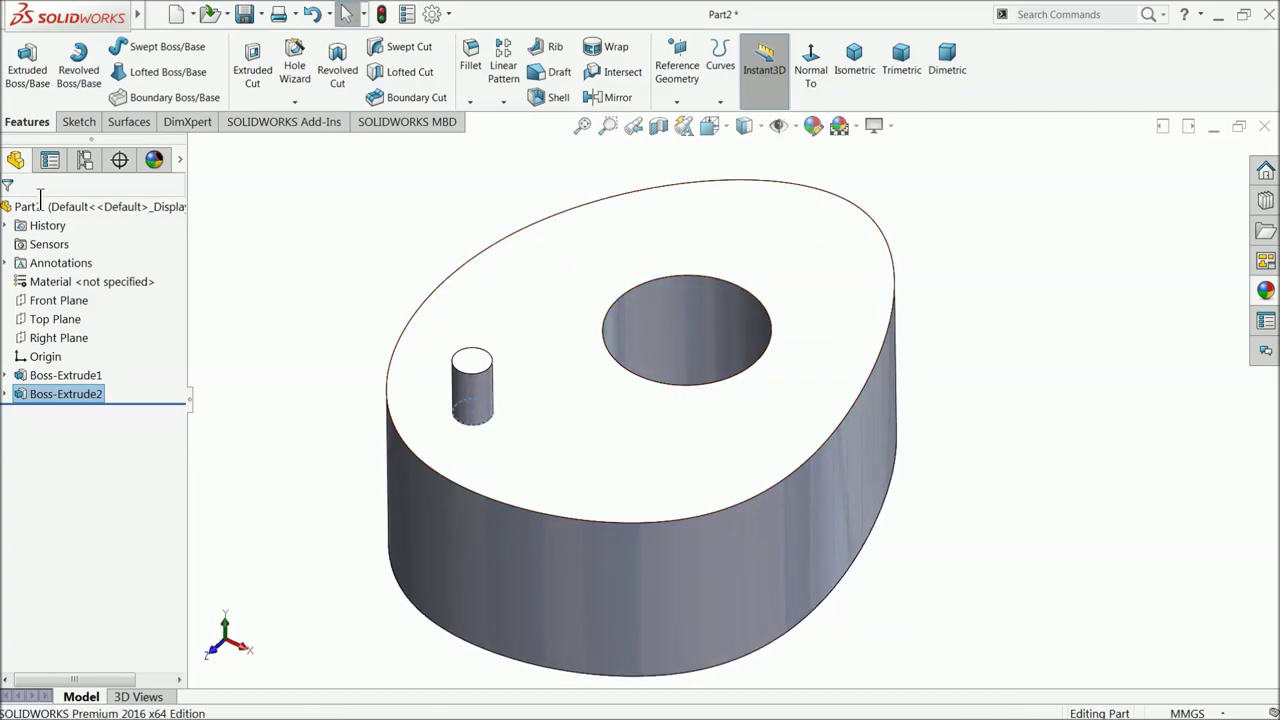
# - Apply a dark teal colour from the standard swatches to the whole cam part
pyautogui.click(100, 207)
pyautogui.click(813, 126)
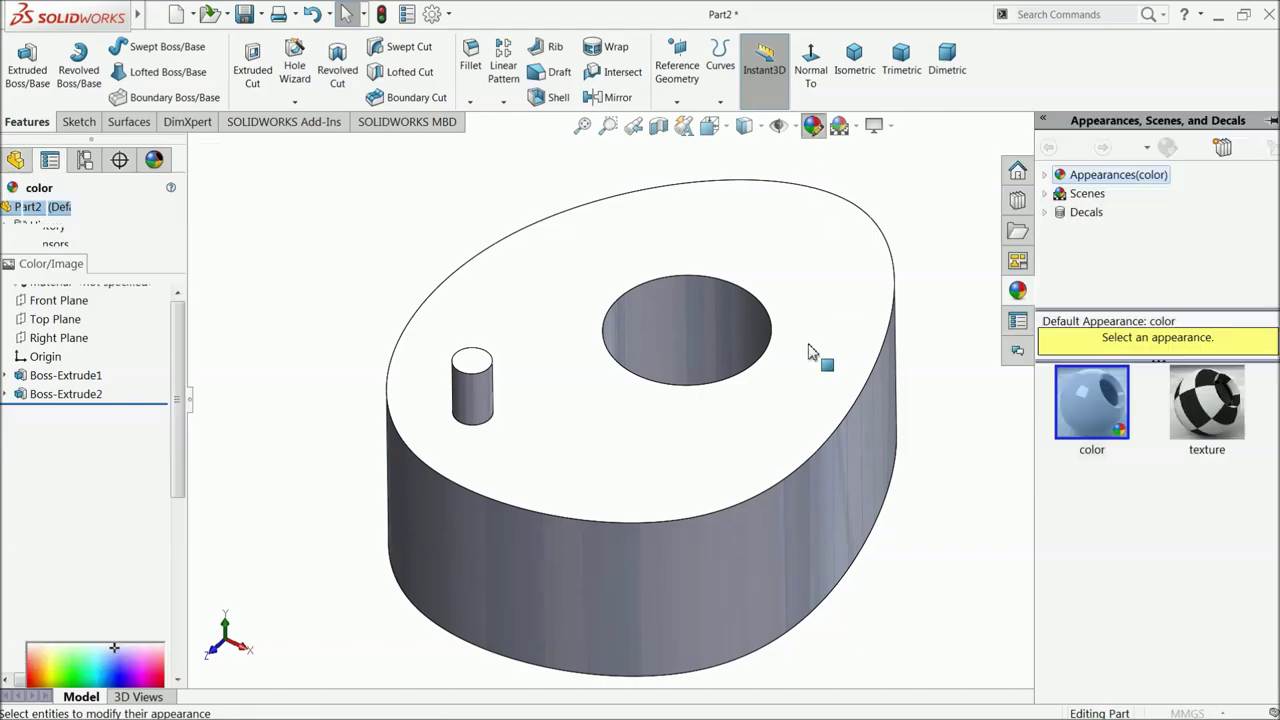
pyautogui.scroll(-2, 178, 493)
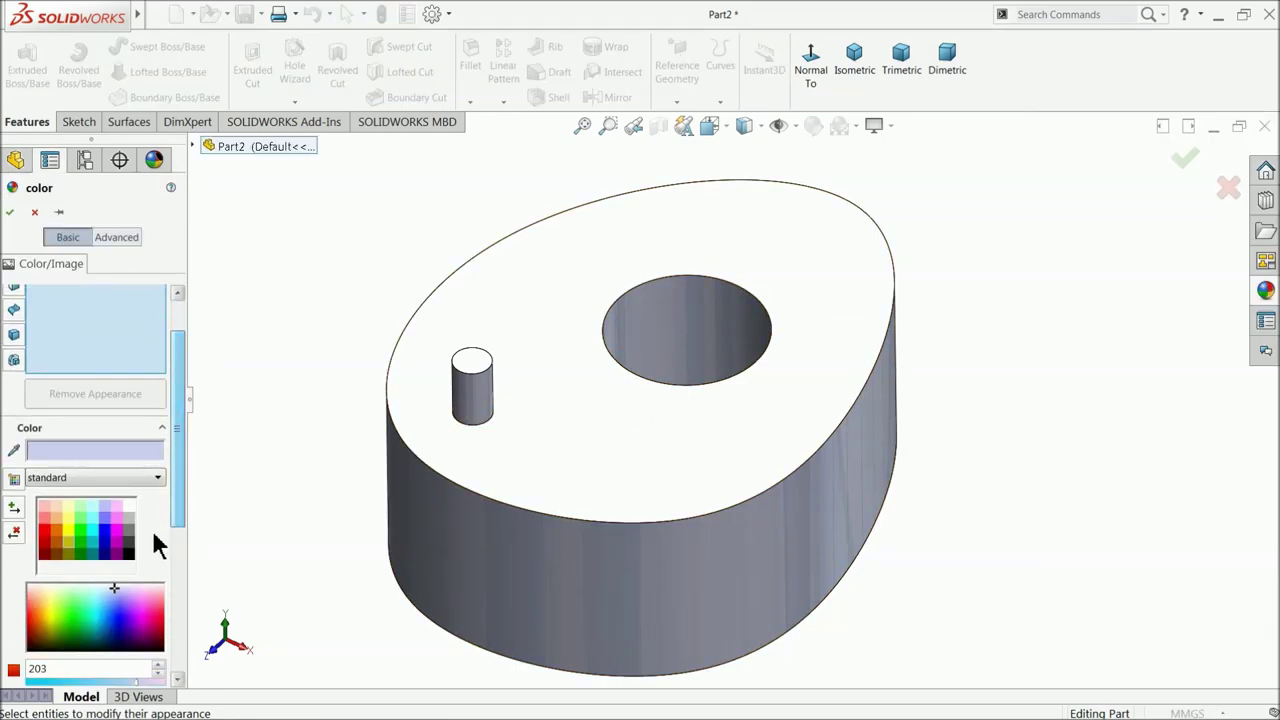
pyautogui.click(94, 541)
pyautogui.moveTo(330, 508); pyautogui.dragTo(358, 488, button='middle')
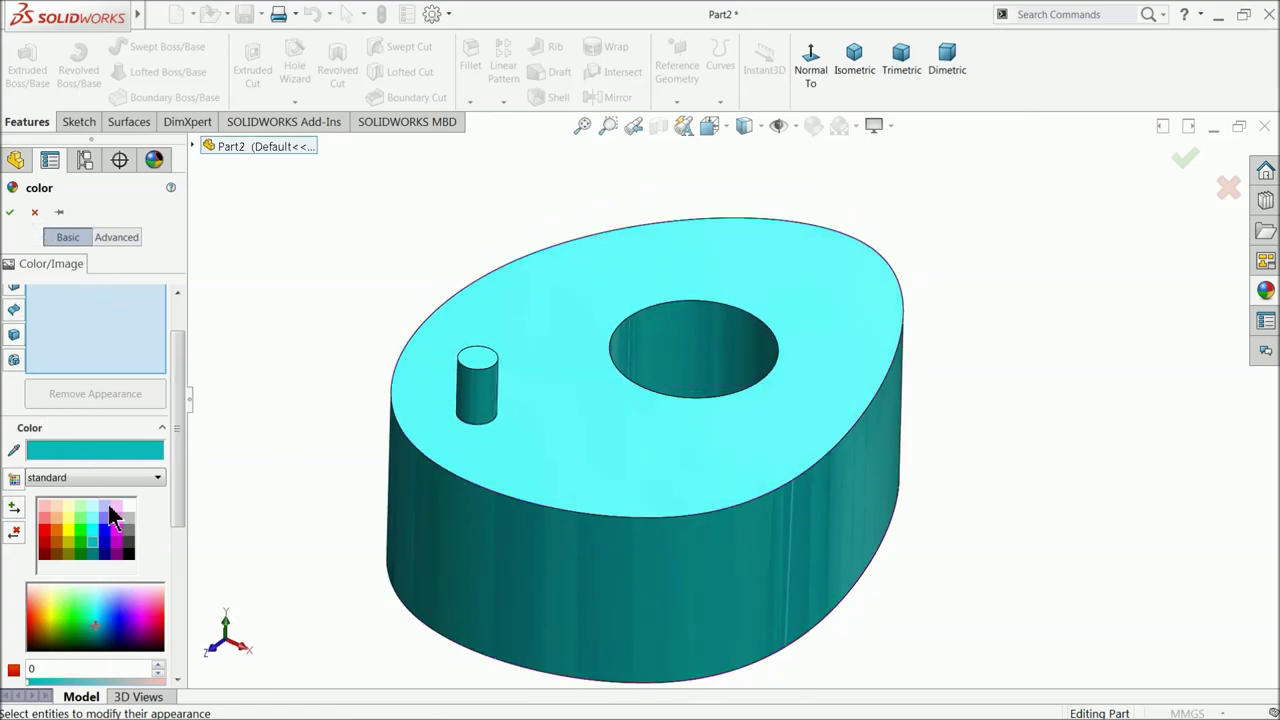
pyautogui.click(108, 545)
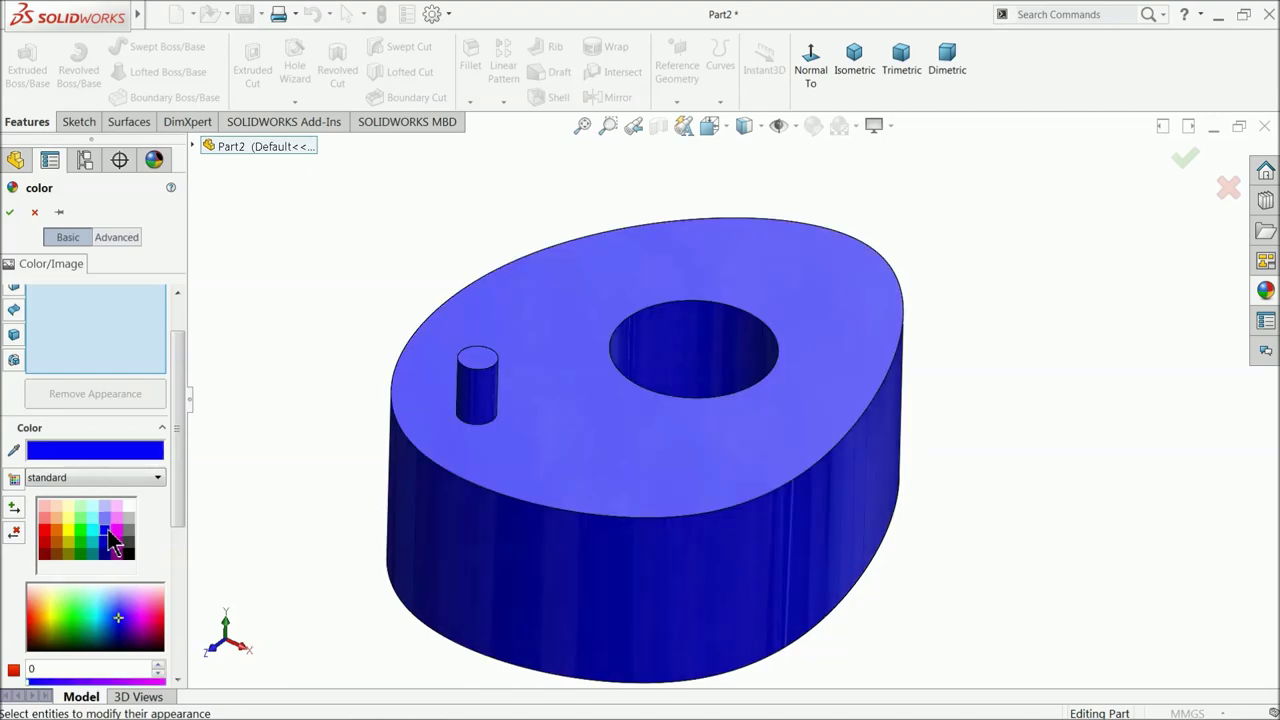
pyautogui.click(93, 550)
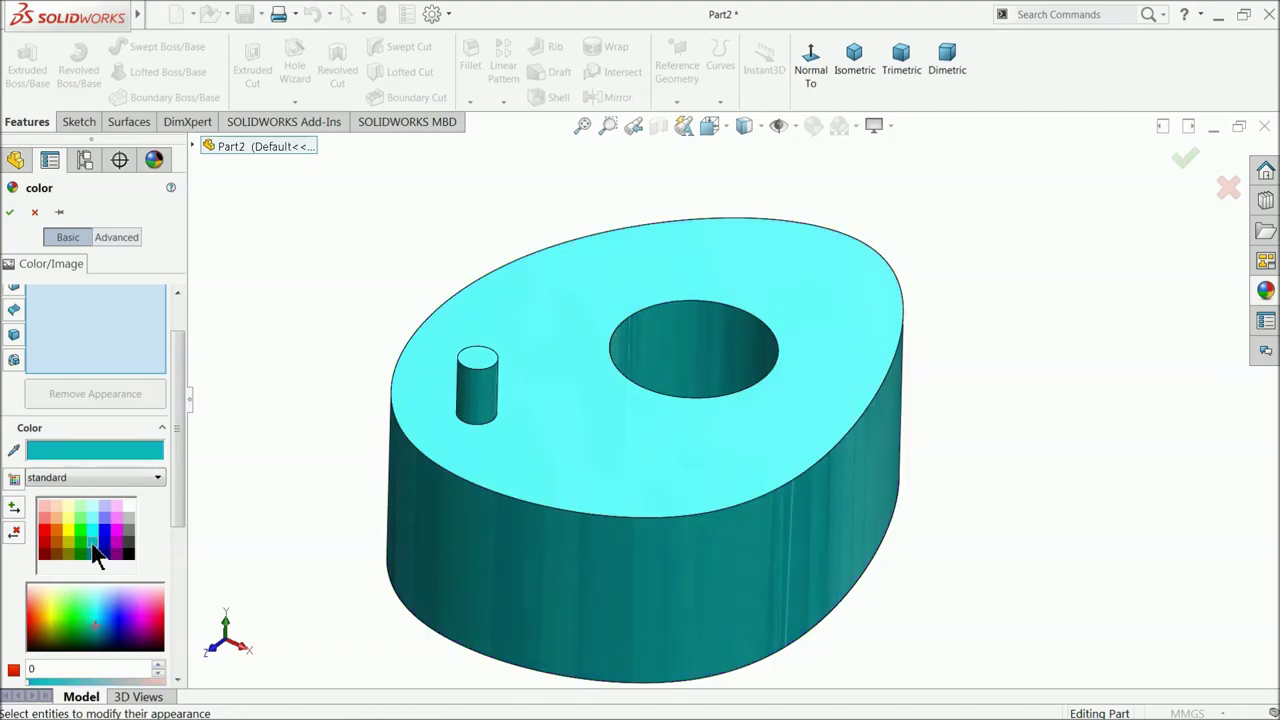
pyautogui.click(9, 212)
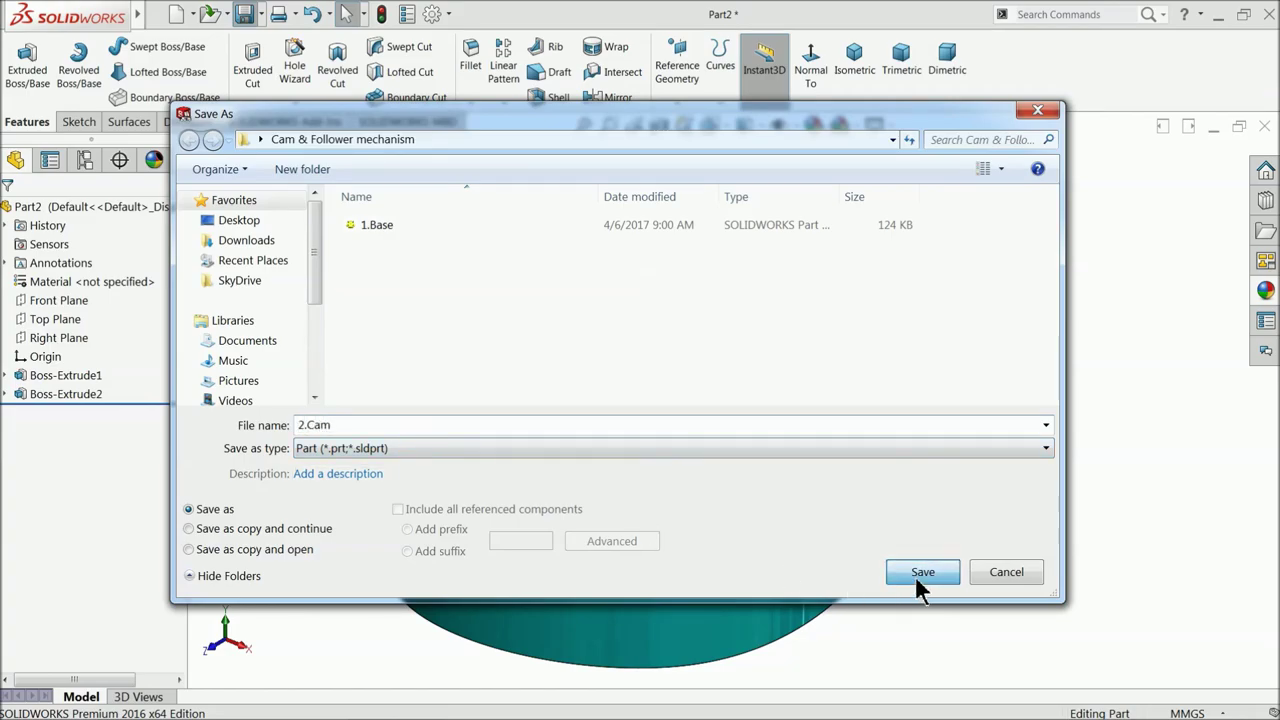
# - Save the cam part as 2.Cam in the Cam & Follower mechanism folder
pyautogui.click(919, 576)
pyautogui.scroll(5, 815, 460)
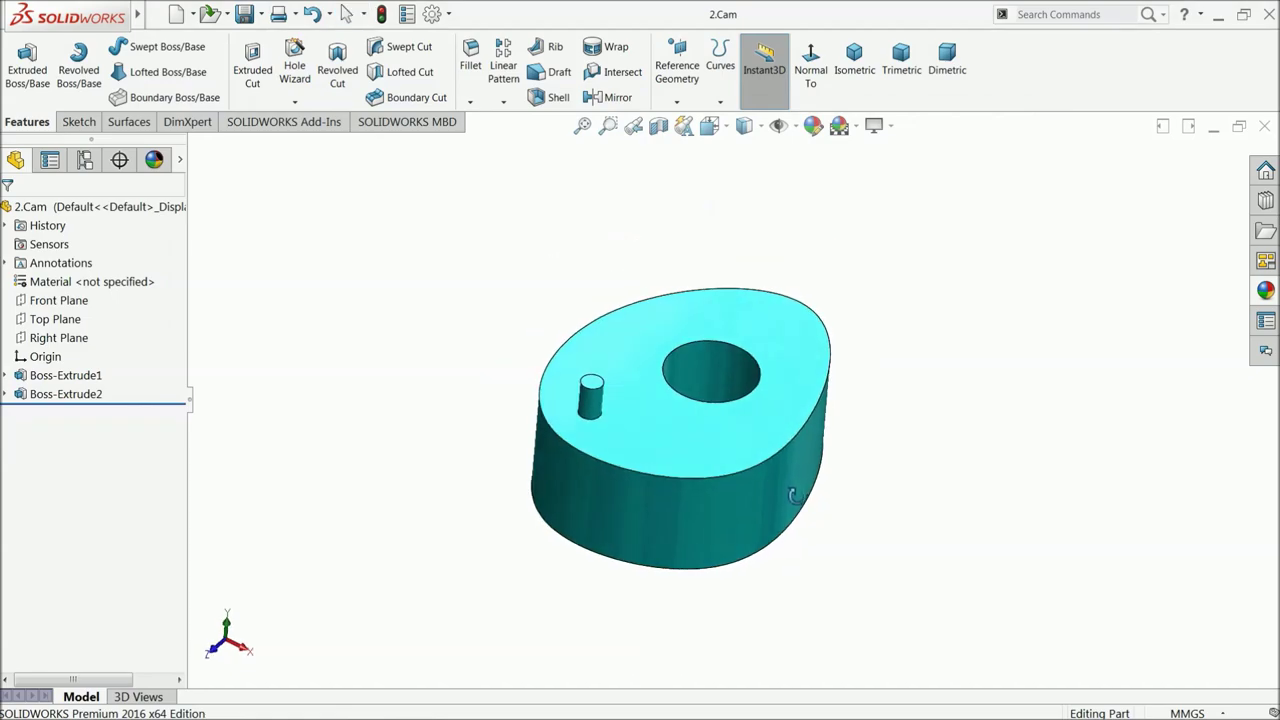
pyautogui.scroll(-3, 785, 488)
pyautogui.scroll(-4, 650, 395)
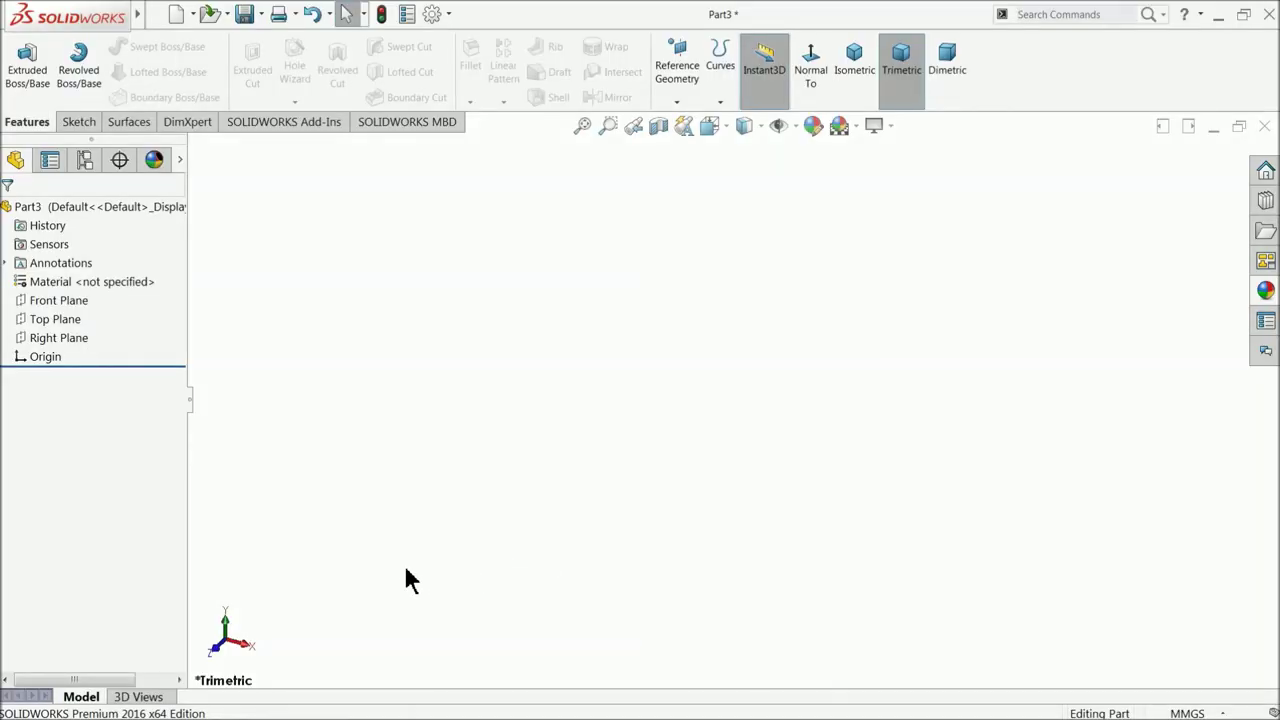
# - Start a sketch on the Top Plane of the new part and draw a circle about 92 mm in diameter centred on the origin
pyautogui.click(25, 320)
pyautogui.click(31, 306)
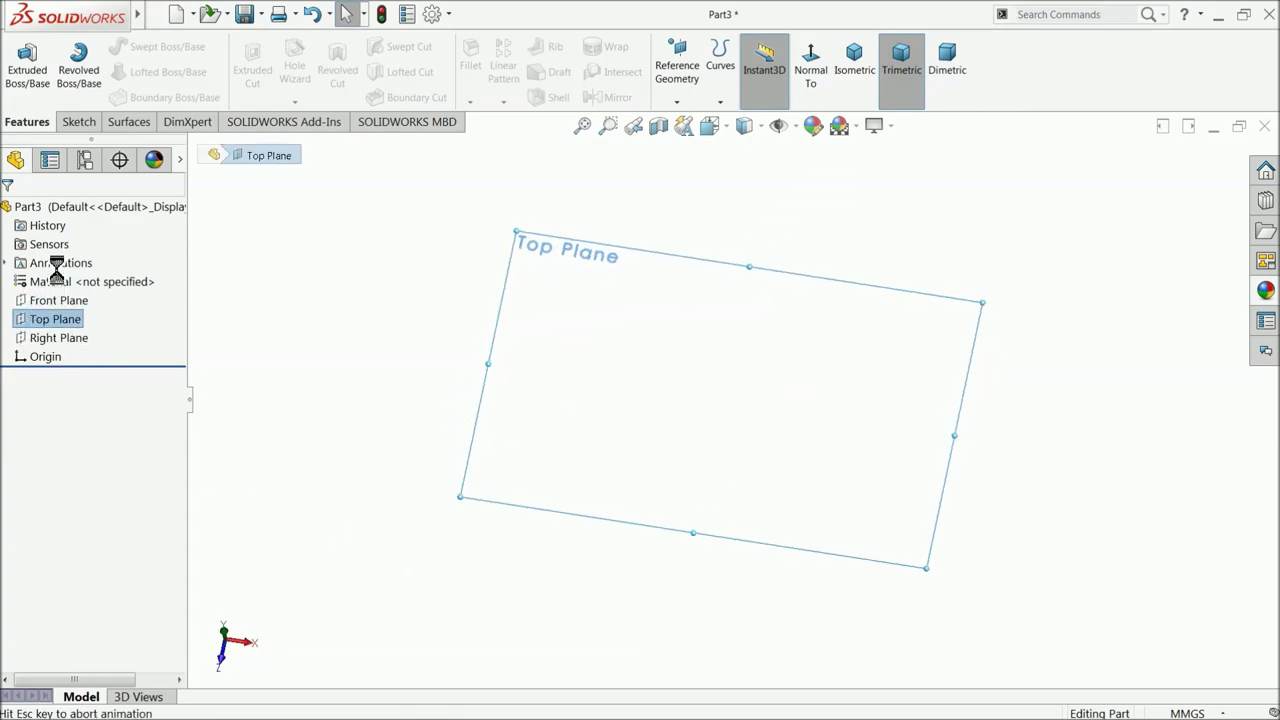
pyautogui.click(141, 46)
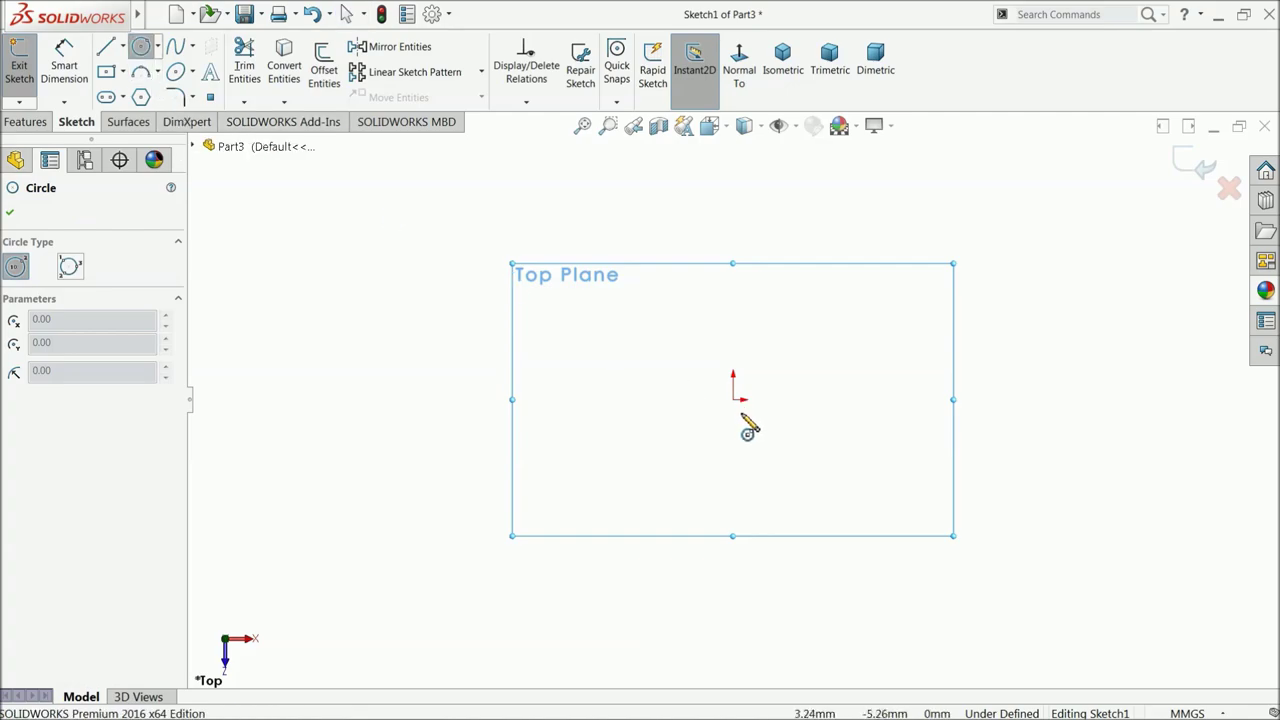
pyautogui.click(735, 401)
pyautogui.click(643, 349)
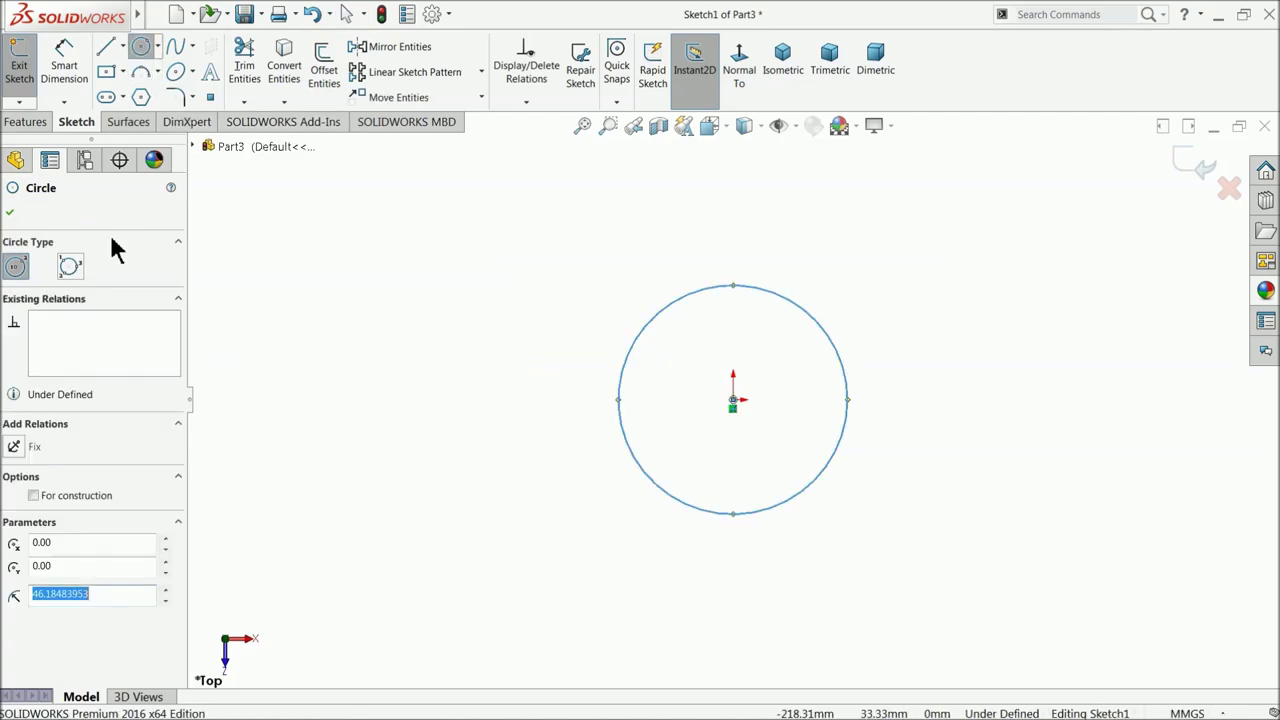
# - Dimension the circle's diameter and set it to 6.95 mm
pyautogui.click(63, 70)
pyautogui.click(630, 384)
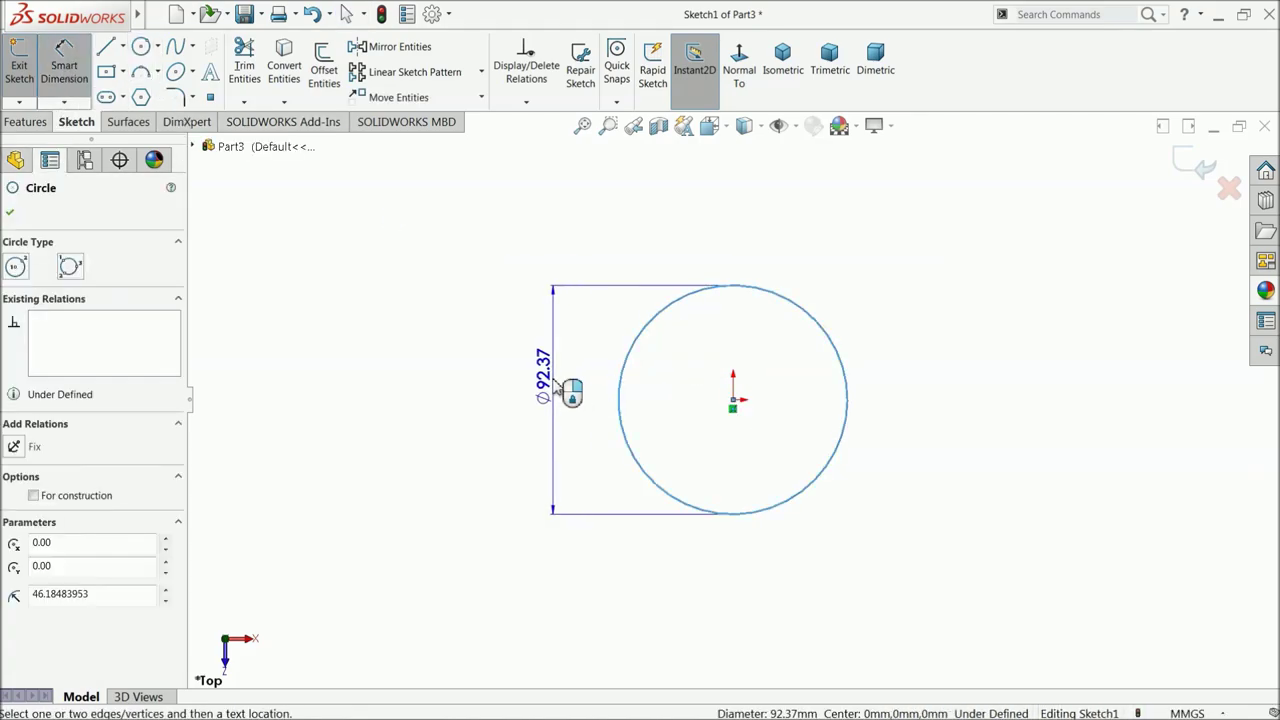
pyautogui.click(566, 390)
pyautogui.scroll(-3, 656, 384)
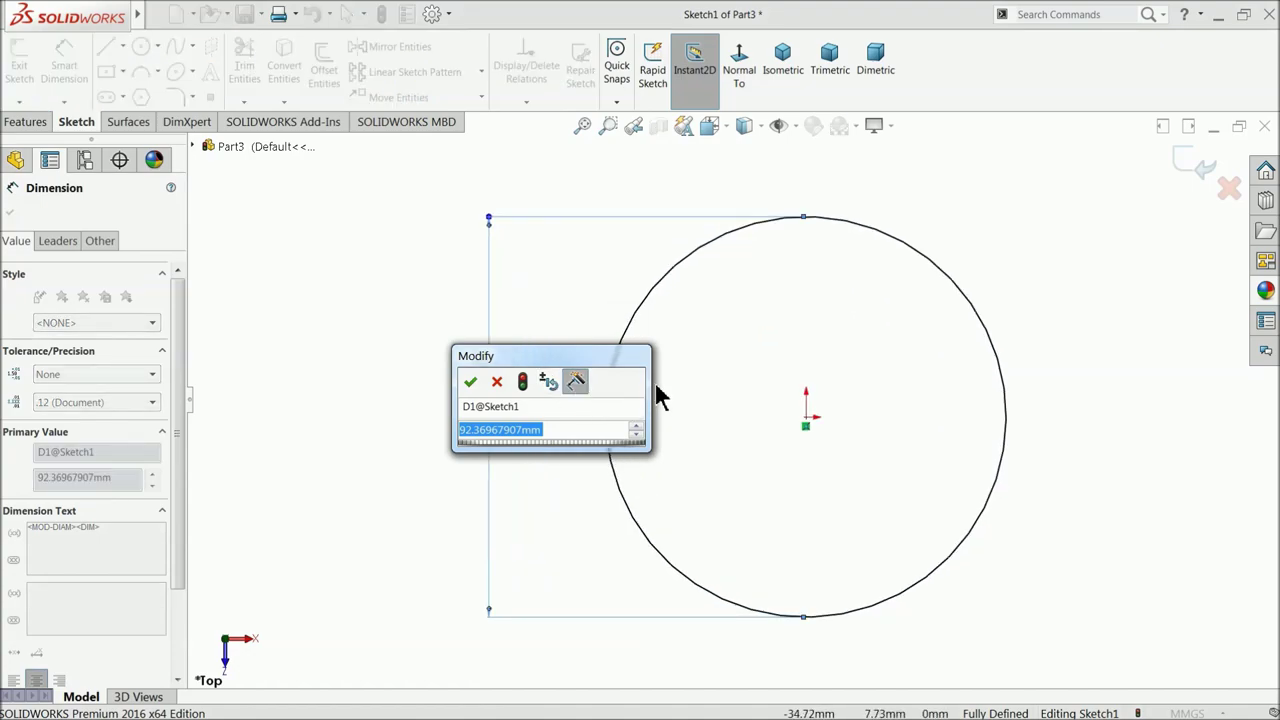
pyautogui.write('6.95')
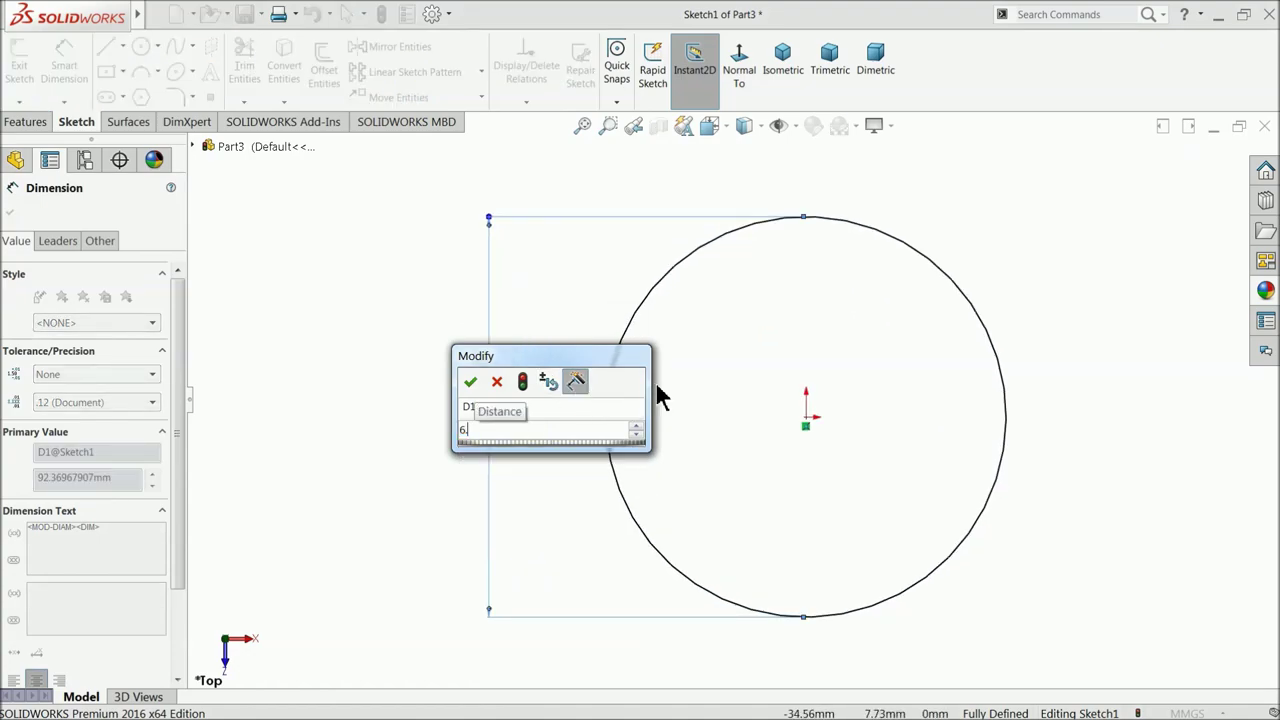
pyautogui.click(469, 383)
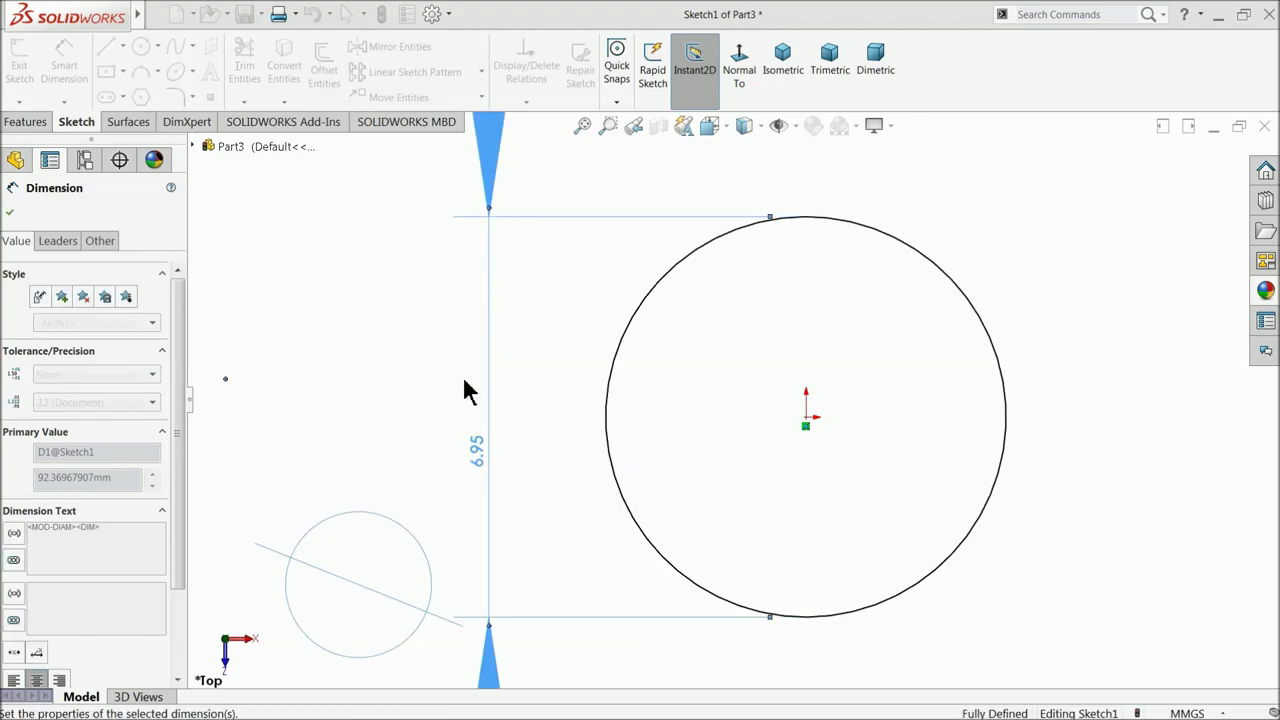
pyautogui.click(10, 213)
# - Extrude the 6.95 mm circle as a blind boss with a depth of 120 mm
pyautogui.click(22, 122)
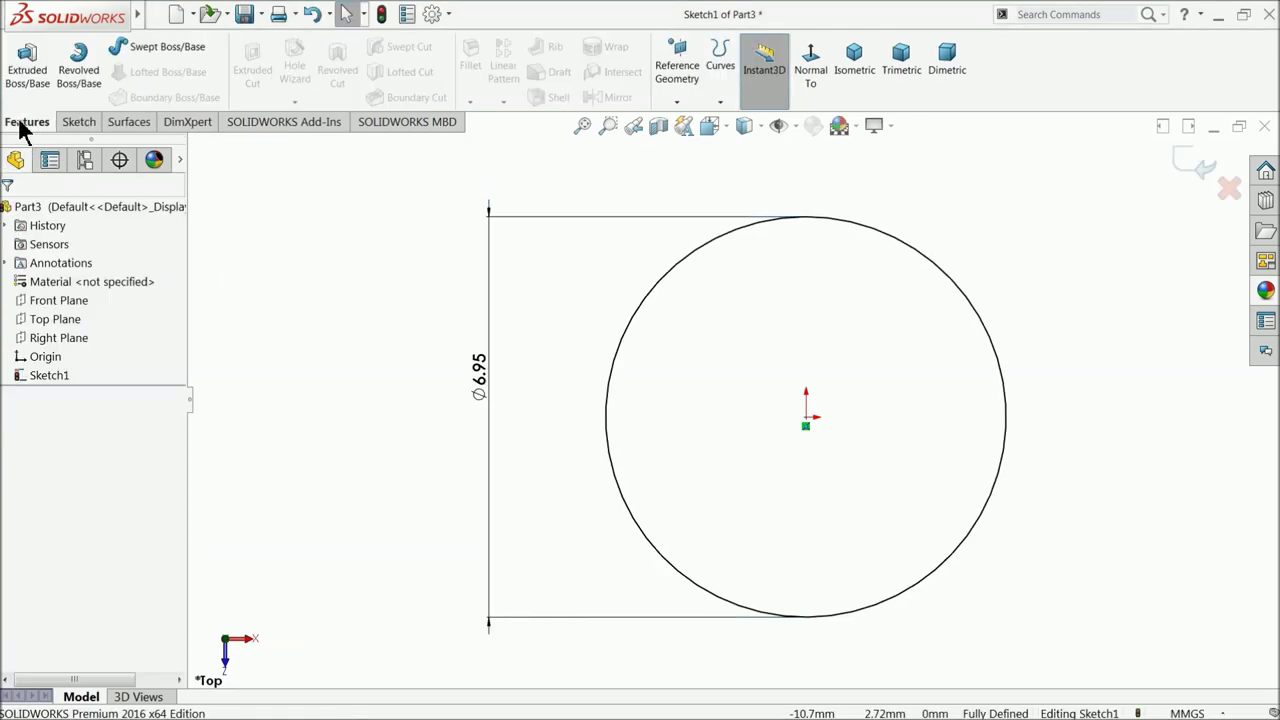
pyautogui.click(30, 66)
pyautogui.write('120')
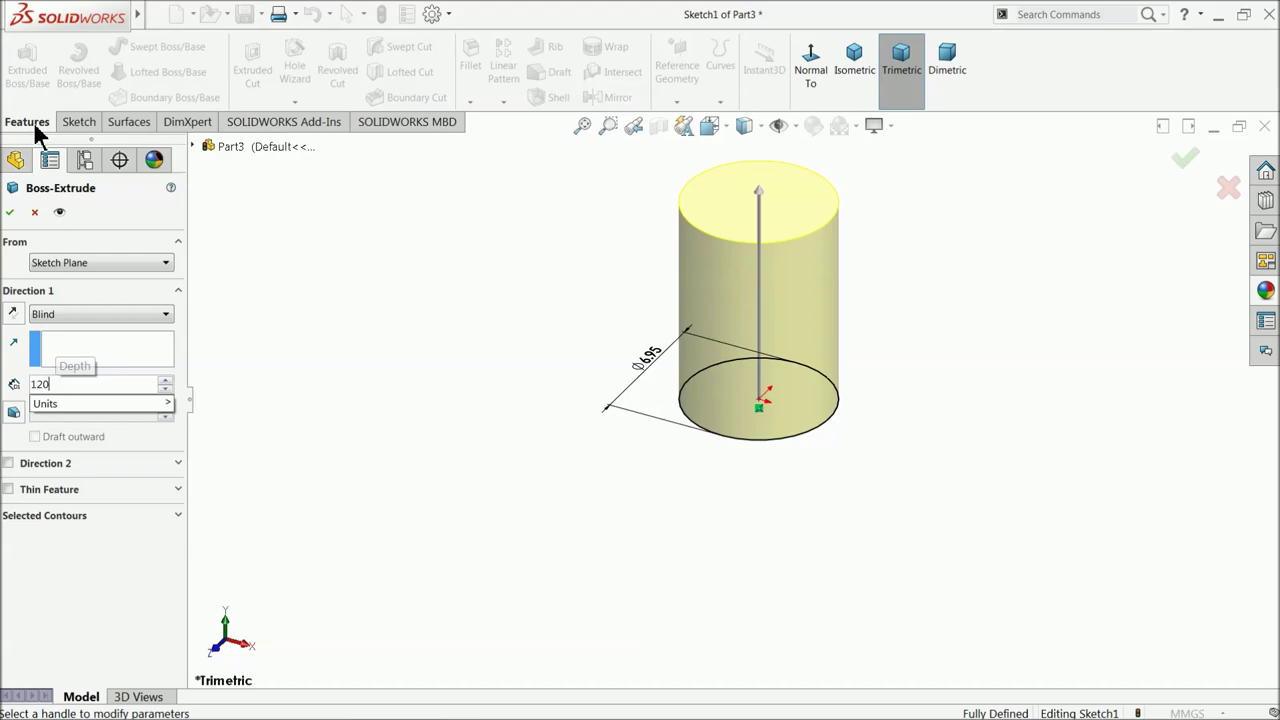
pyautogui.press('Return')
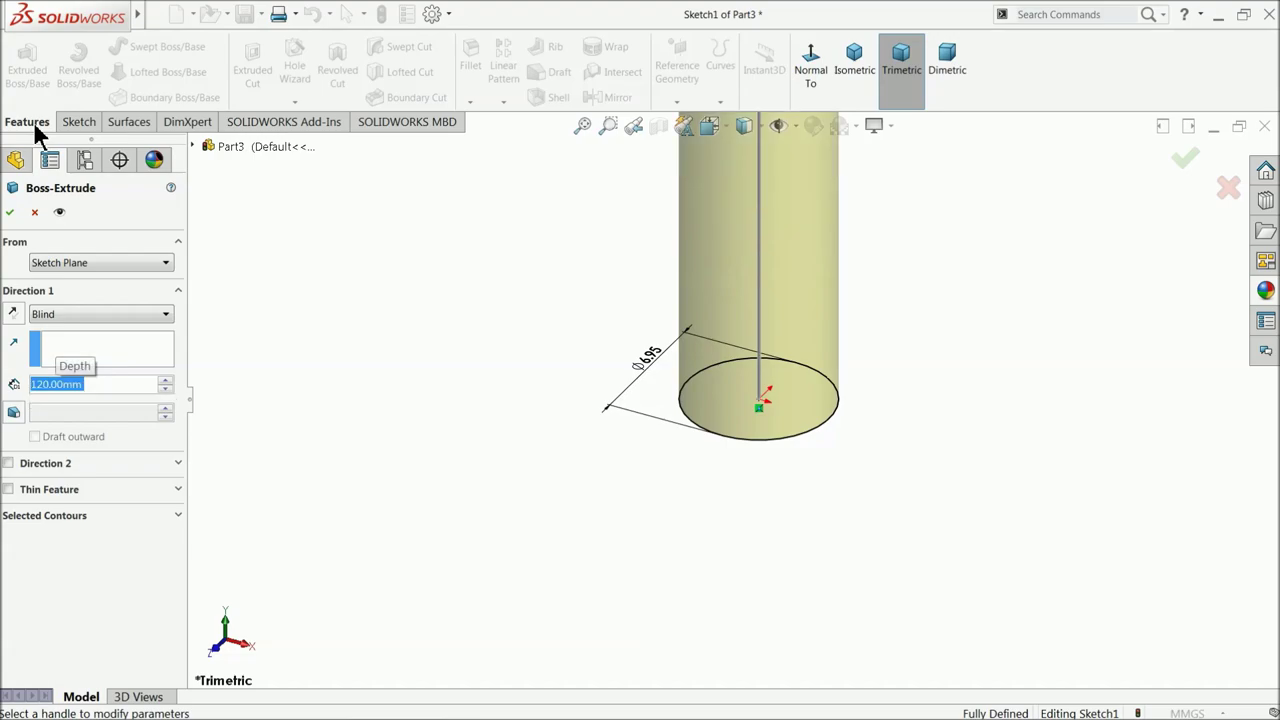
pyautogui.click(847, 73)
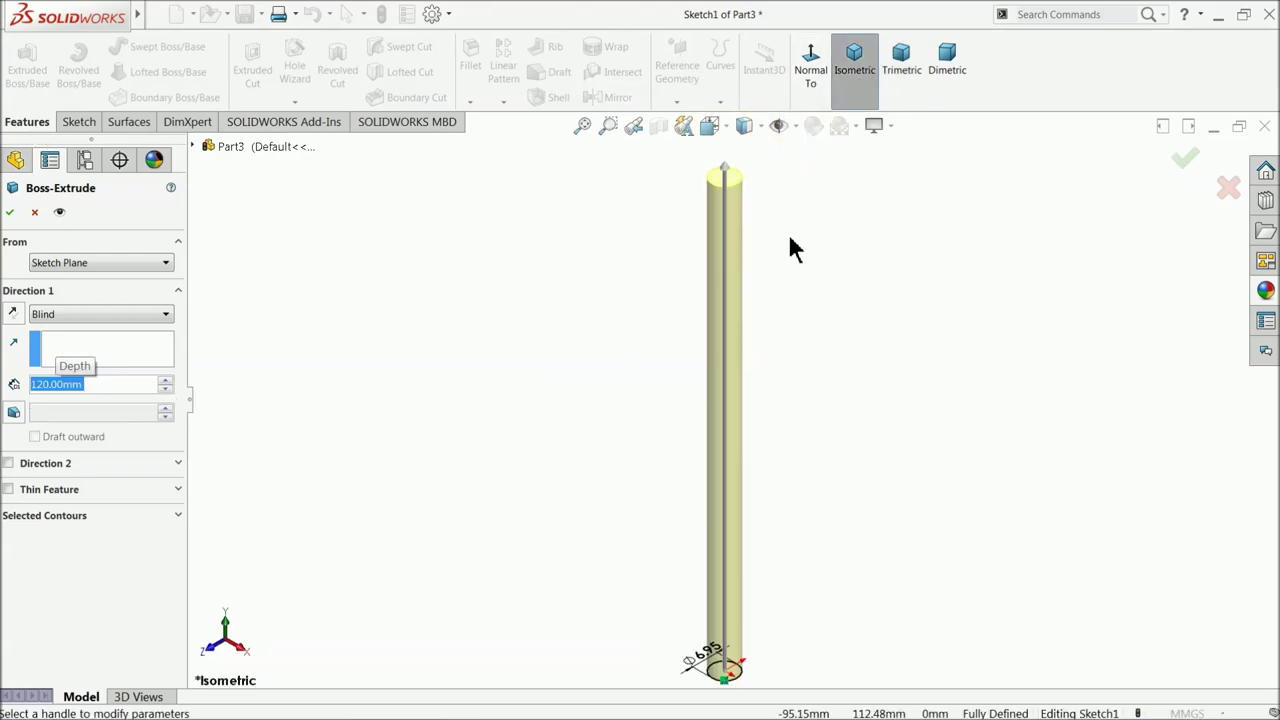
pyautogui.click(13, 213)
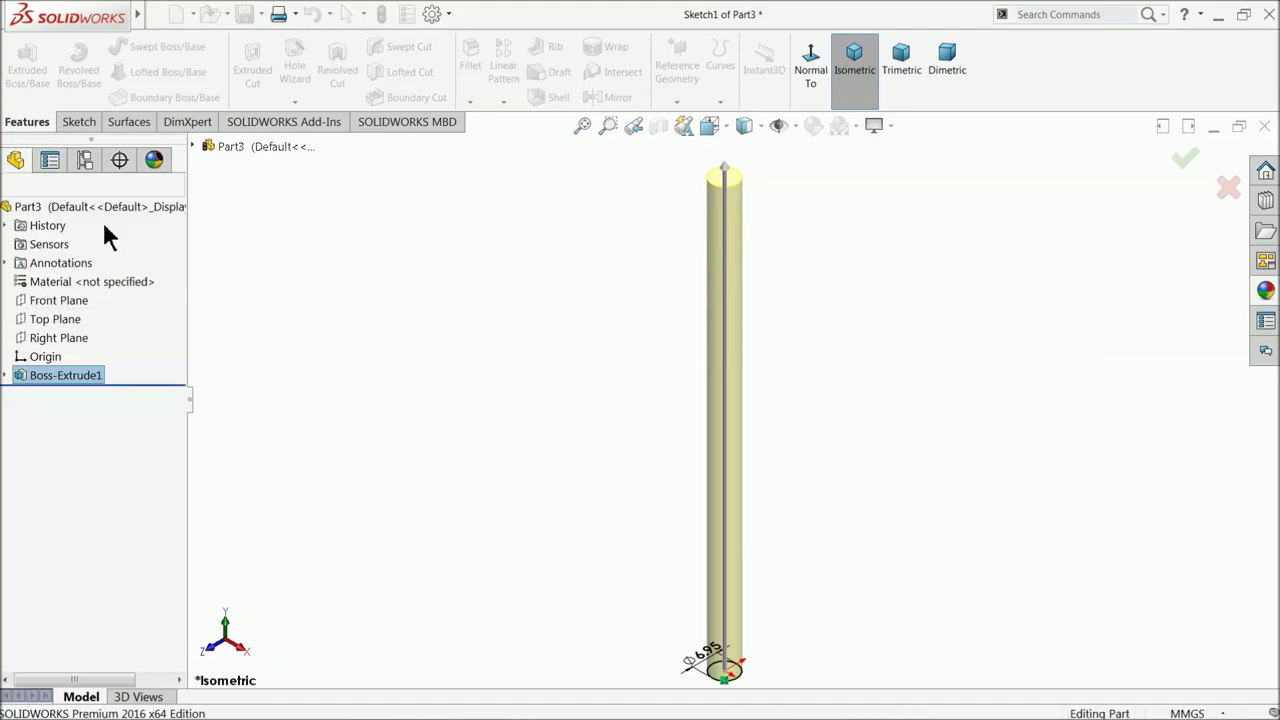
# - Chamfer the top face of the rod with a 3 mm distance at 45 degrees
pyautogui.click(470, 103)
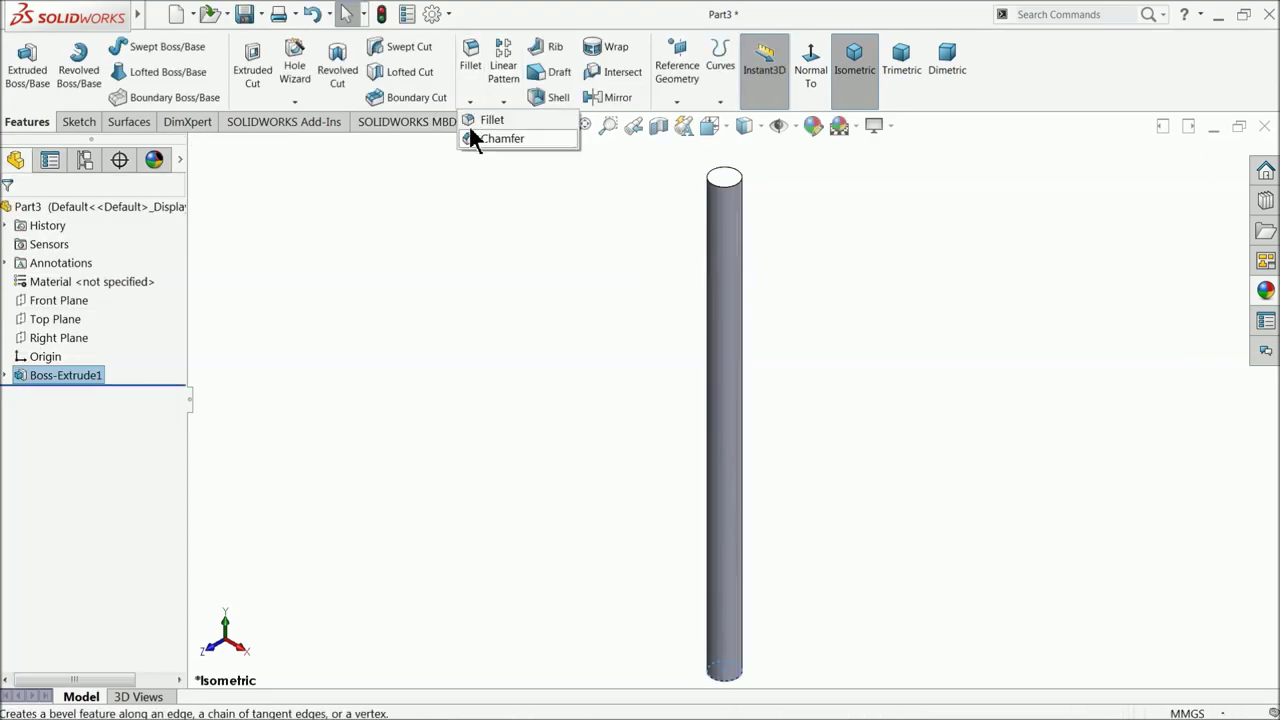
pyautogui.click(482, 136)
pyautogui.write('3')
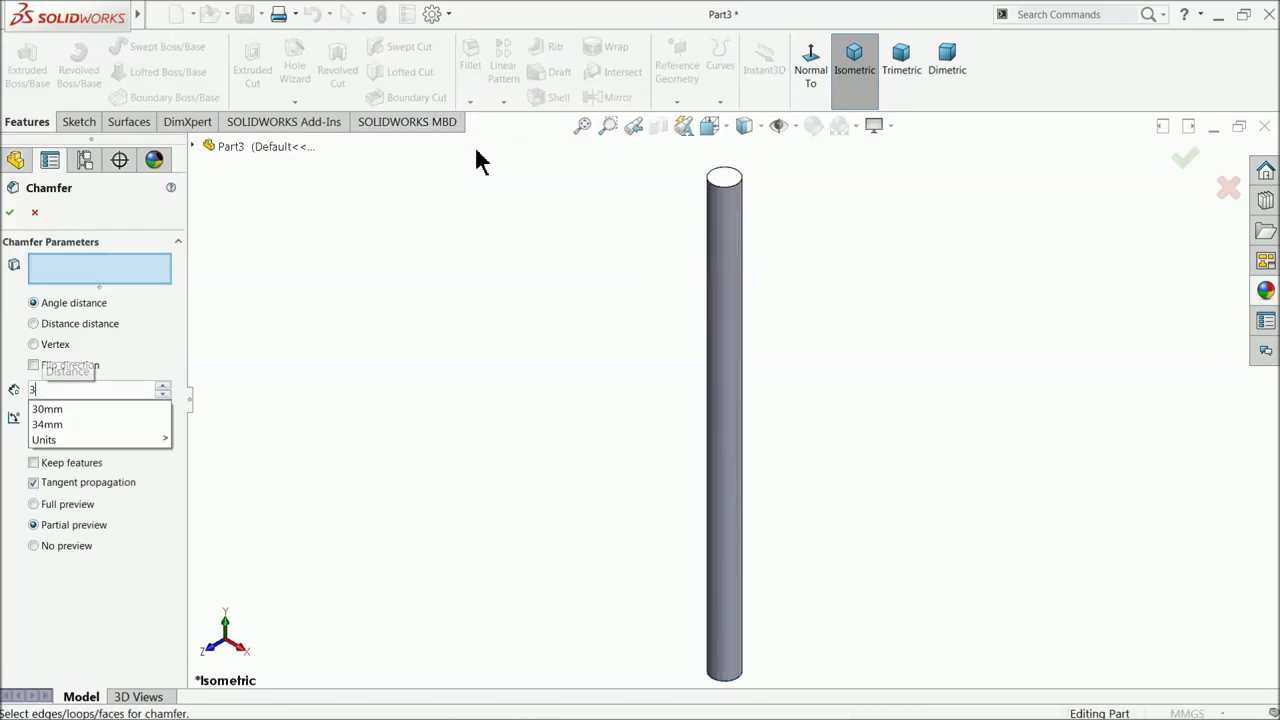
pyautogui.press('Return')
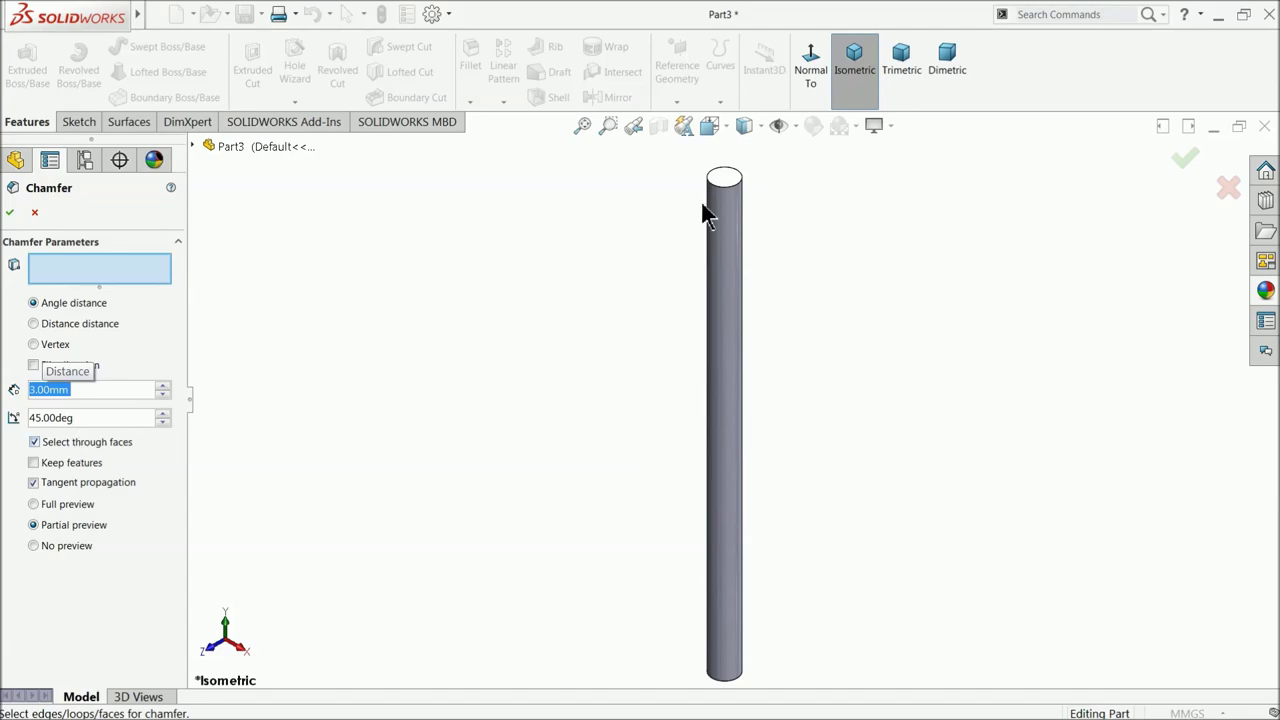
pyautogui.click(731, 182)
pyautogui.scroll(-5, 737, 212)
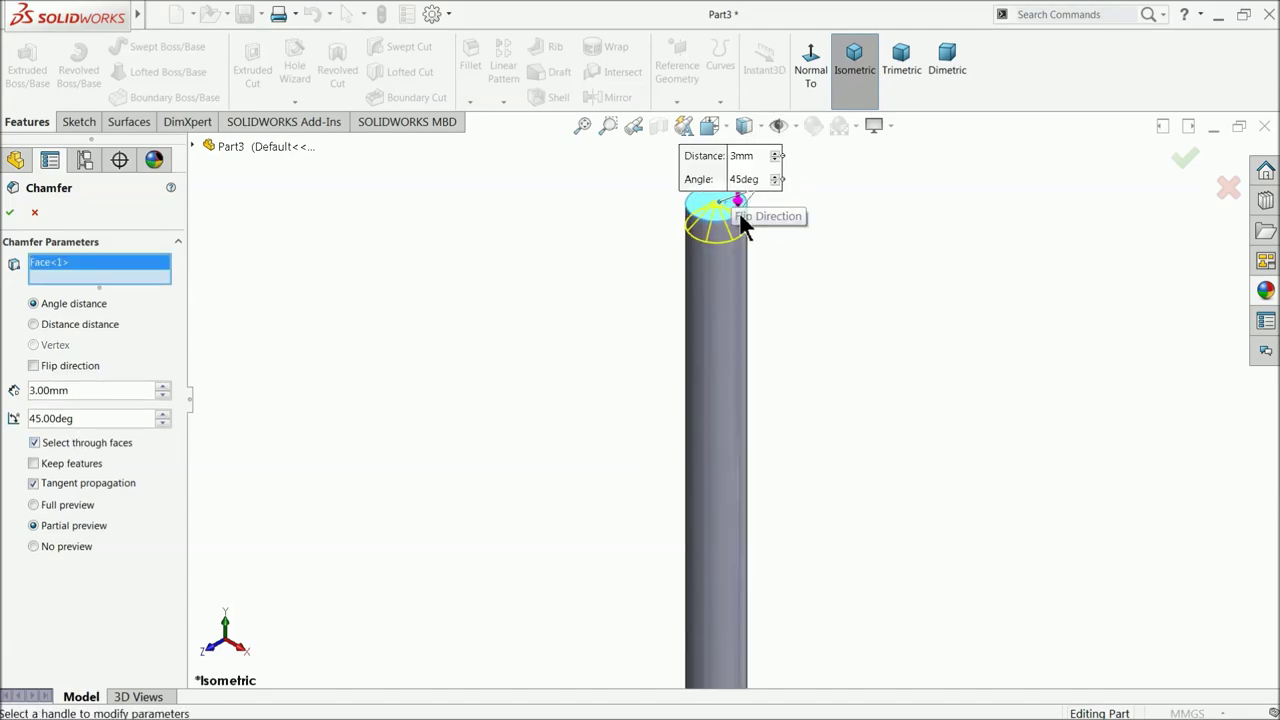
pyautogui.click(10, 213)
# - Inspect the chamfered tip and the lower end of the rod
pyautogui.scroll(-6, 663, 277)
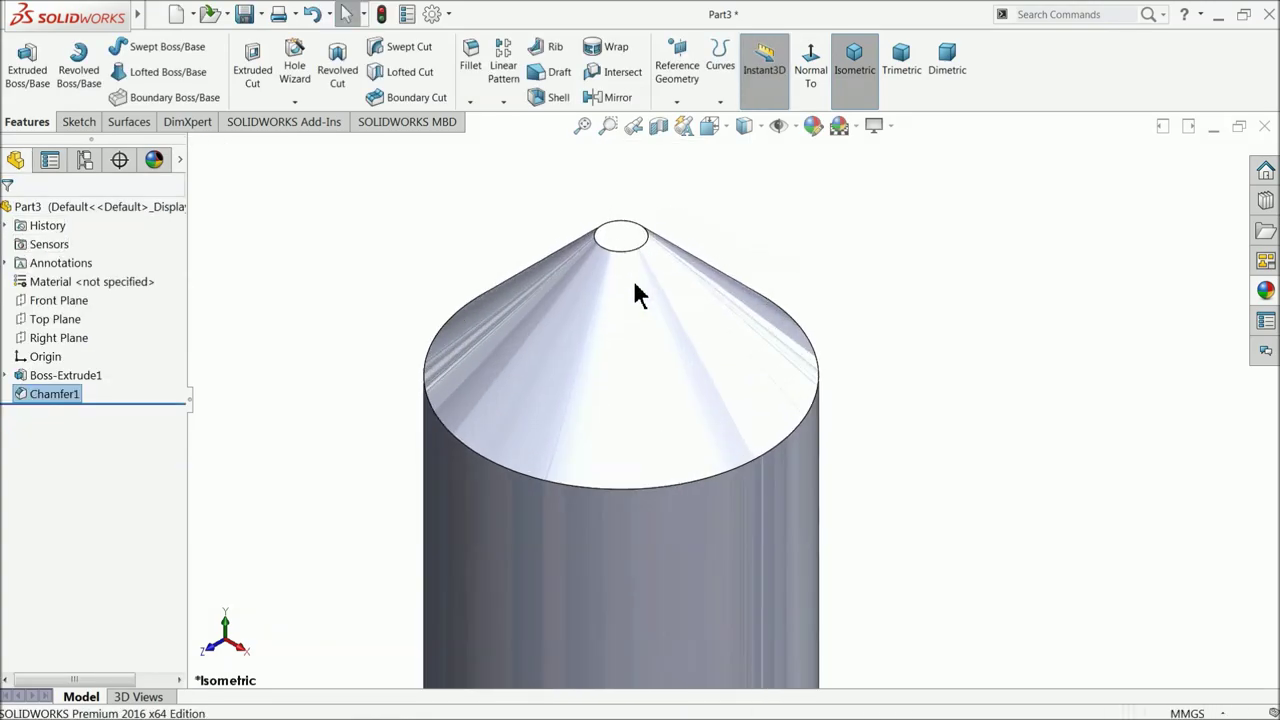
pyautogui.moveTo(603, 380)
pyautogui.mouseDown(button='middle')
pyautogui.moveTo(609, 330)
pyautogui.moveTo(634, 349)
pyautogui.moveTo(609, 357)
pyautogui.mouseUp(button='middle')
pyautogui.scroll(10, 606, 362)
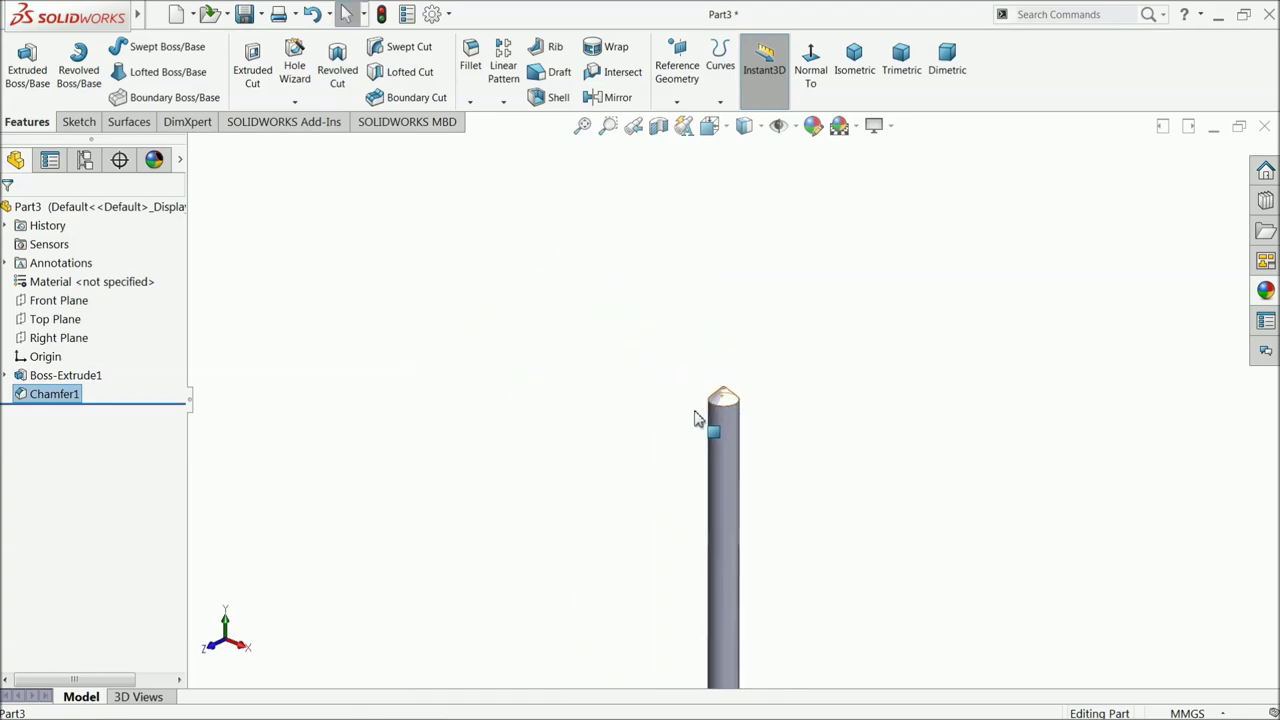
pyautogui.scroll(-5, 735, 410)
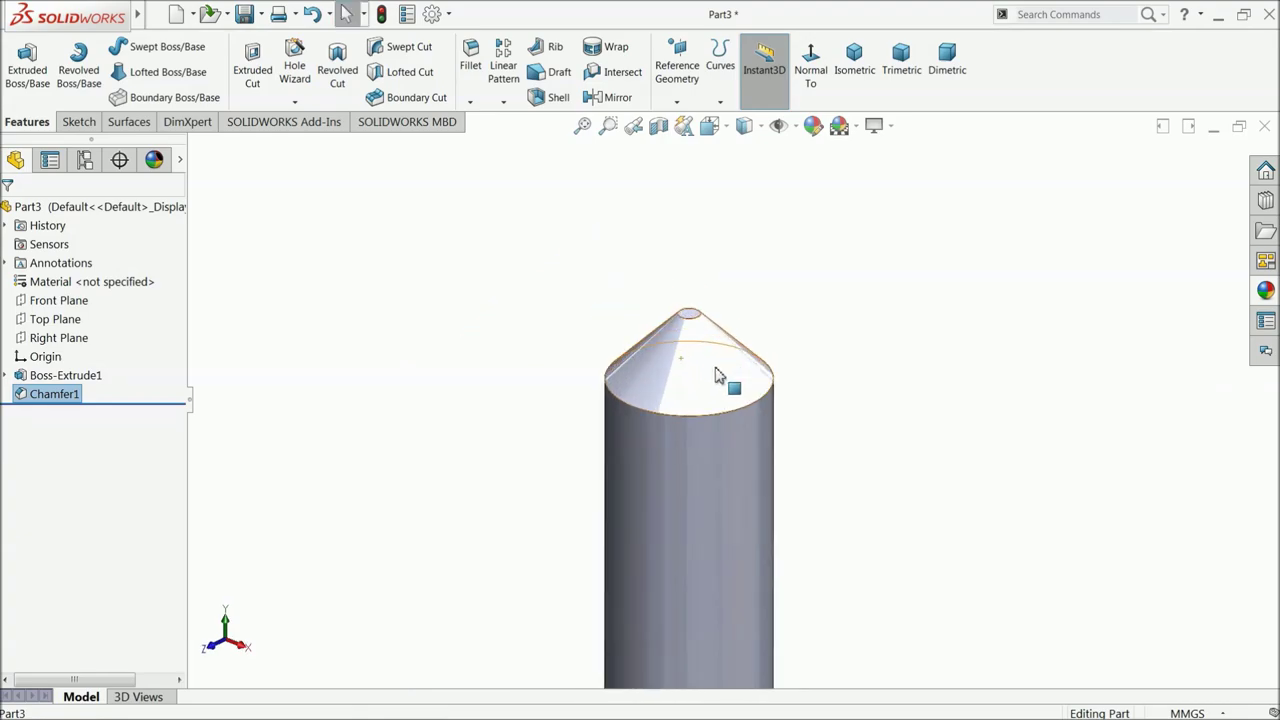
pyautogui.scroll(8, 720, 390)
pyautogui.scroll(-6, 725, 432)
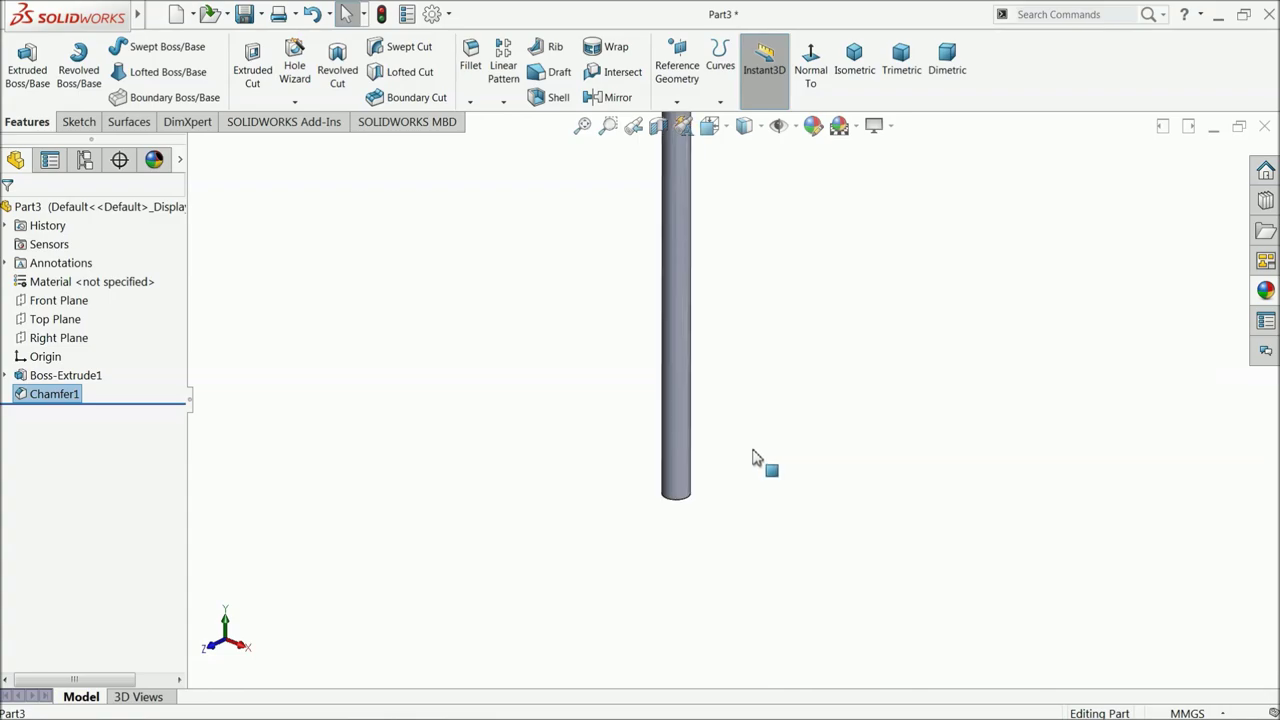
pyautogui.scroll(1, 650, 400)
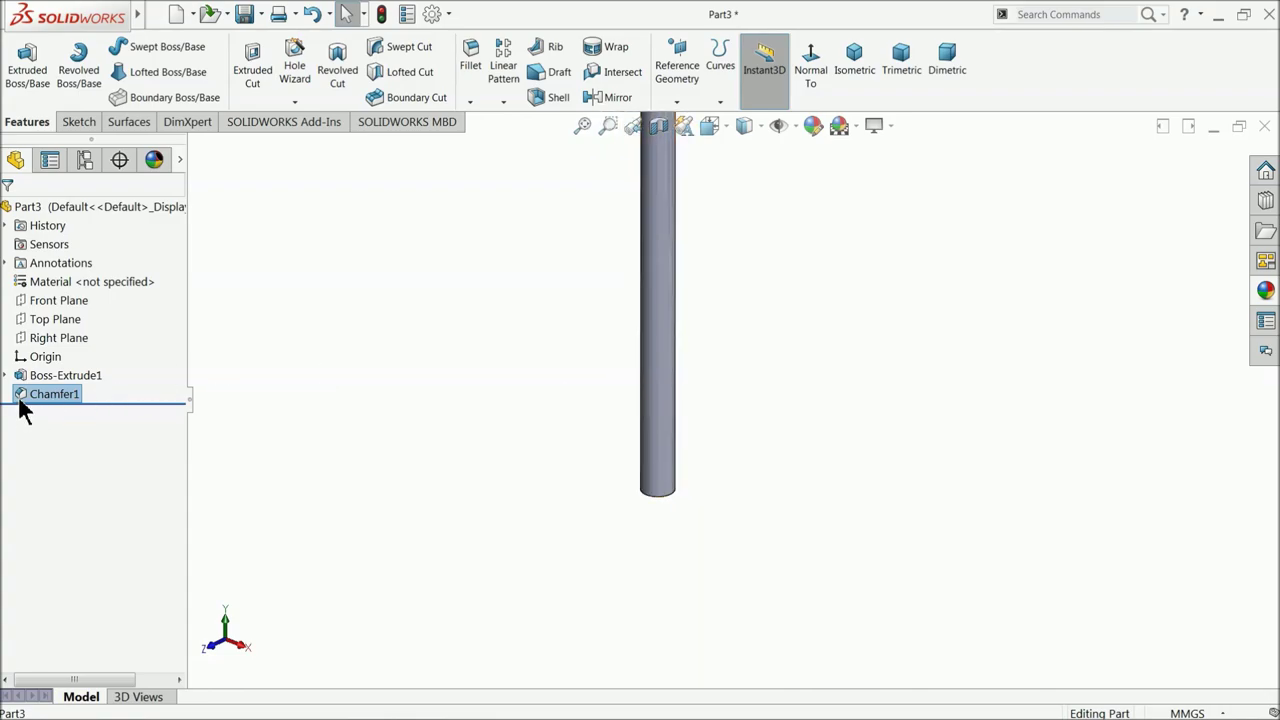
# - Edit the rod's chamfer and try to increase its distance to 4 mm
pyautogui.click(24, 396)
pyautogui.click(29, 366)
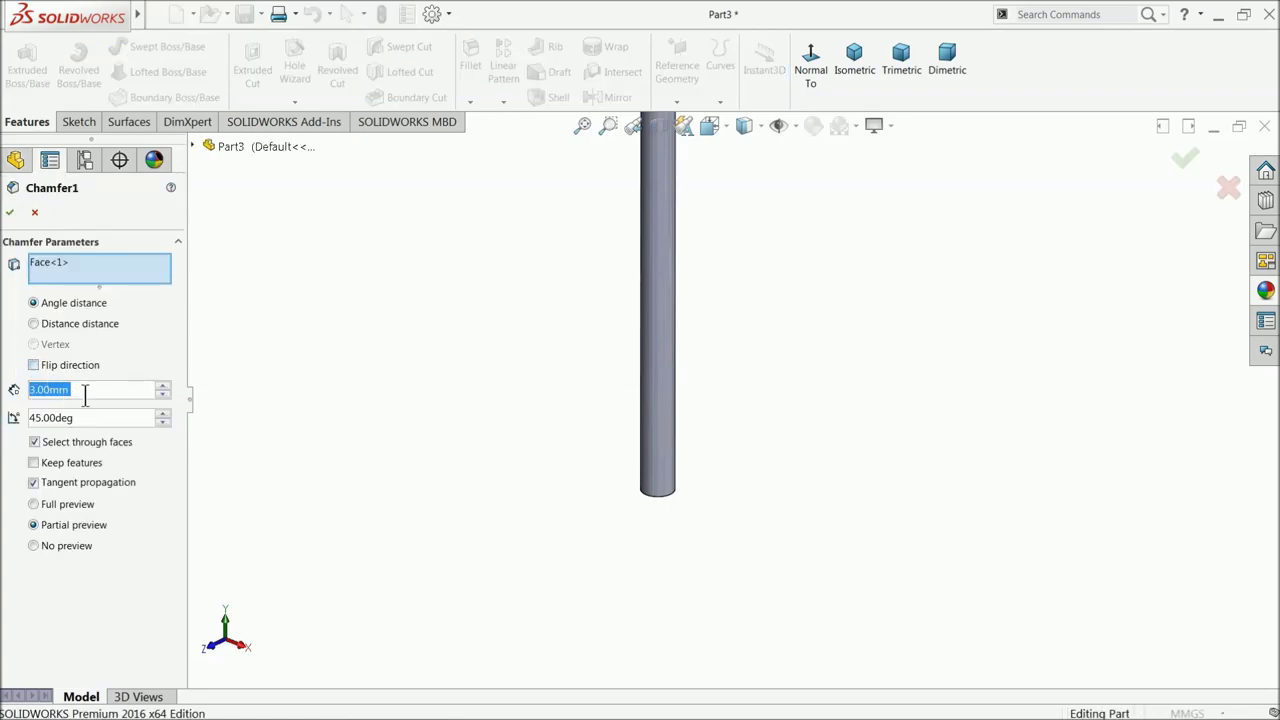
pyautogui.write('4')
pyautogui.press('Return')
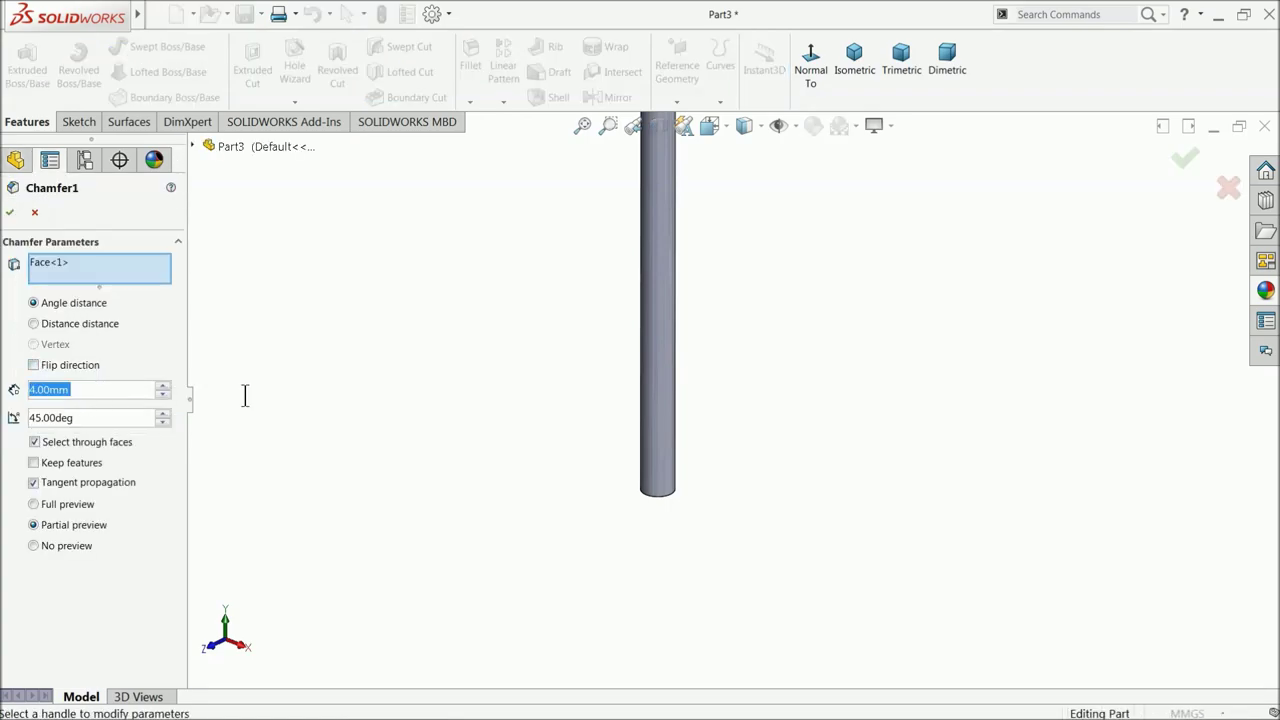
pyautogui.scroll(3, 640, 410)
pyautogui.scroll(-5, 716, 195)
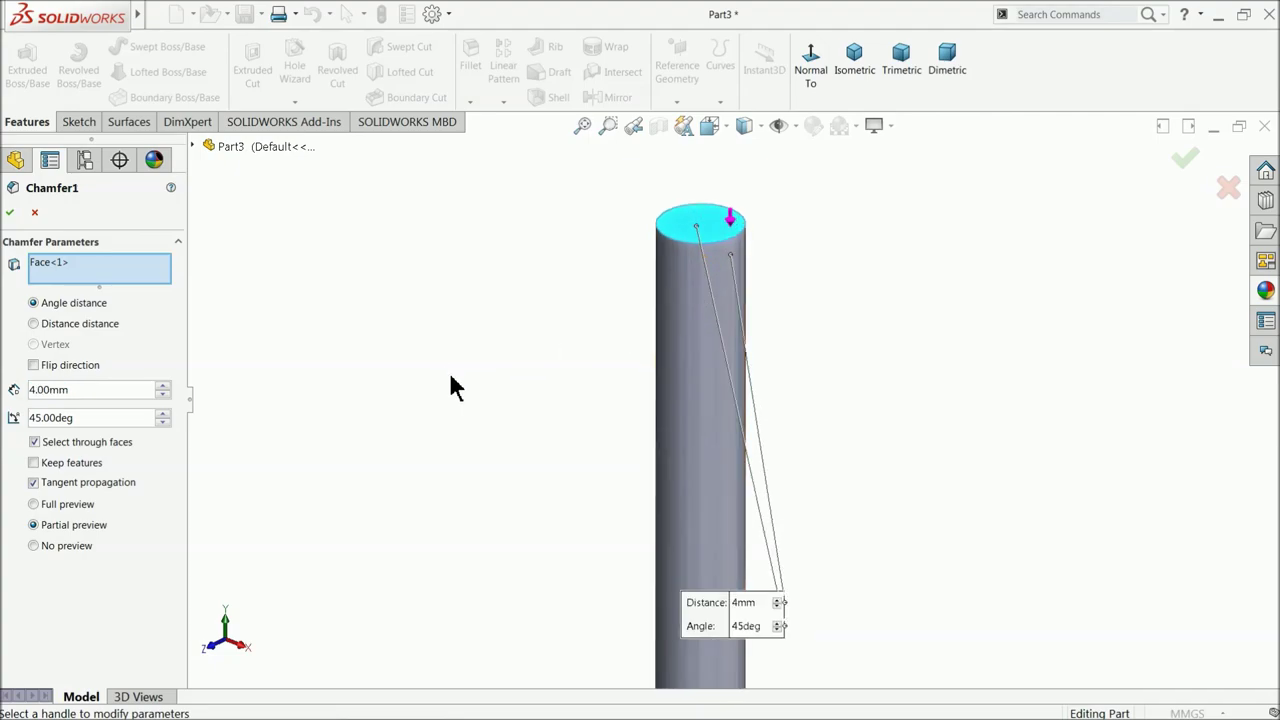
pyautogui.click(10, 213)
# - Try a distance of 3.5 mm for the rod's chamfer
pyautogui.moveTo(95, 391); pyautogui.dragTo(10, 388)
pyautogui.write('3.5')
pyautogui.press('Return')
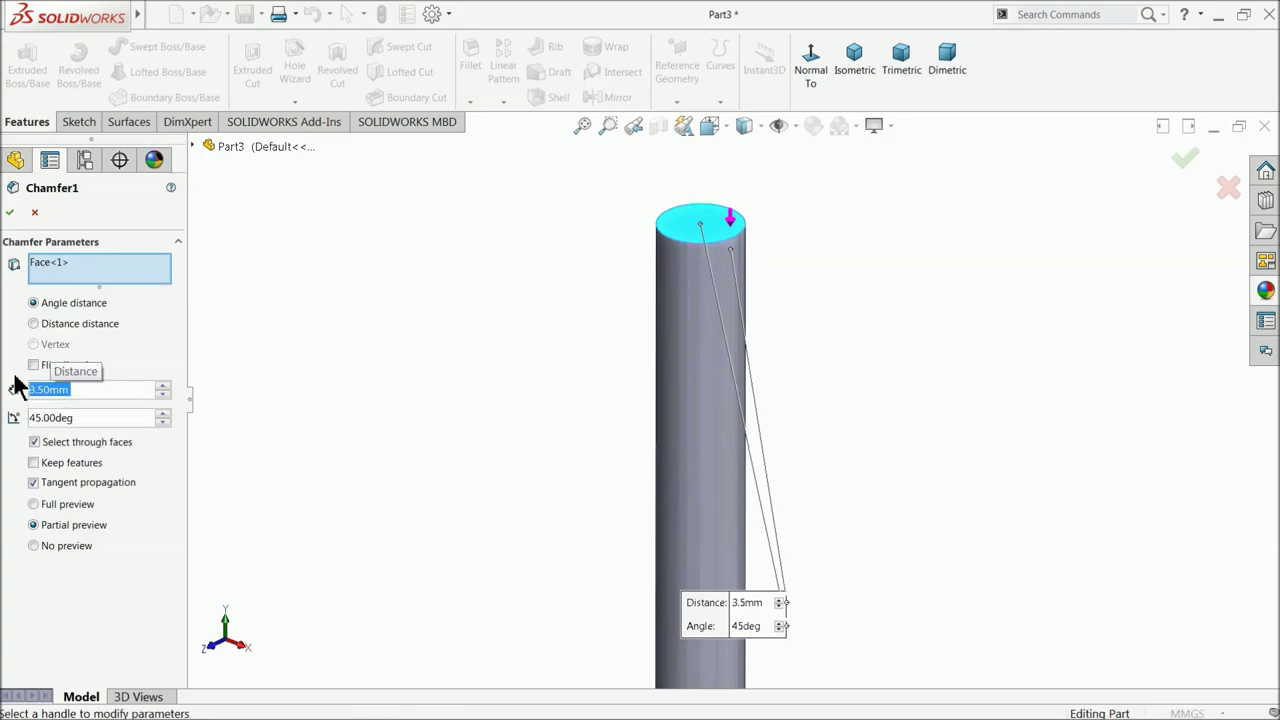
# - Try a distance of 3.3 mm for the rod's chamfer
pyautogui.write('3.3')
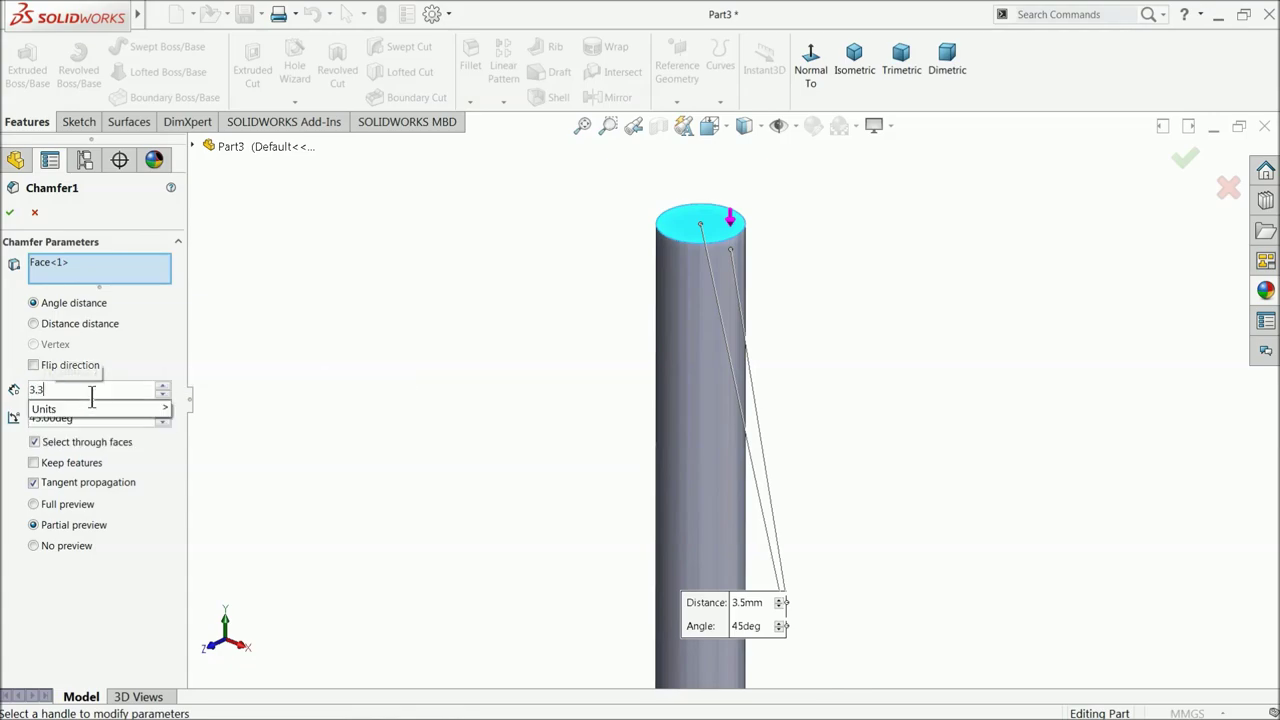
pyautogui.press('Return')
pyautogui.scroll(3, 697, 258)
pyautogui.scroll(3, 697, 258)
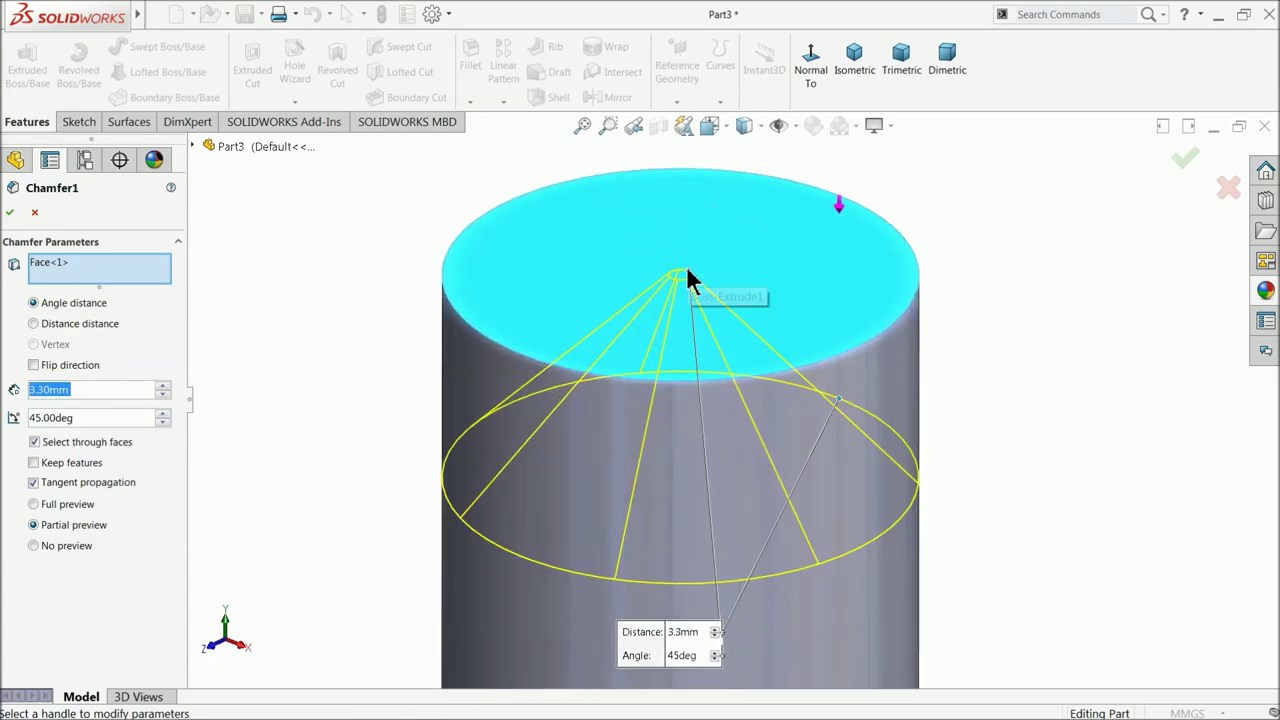
pyautogui.scroll(1, 694, 290)
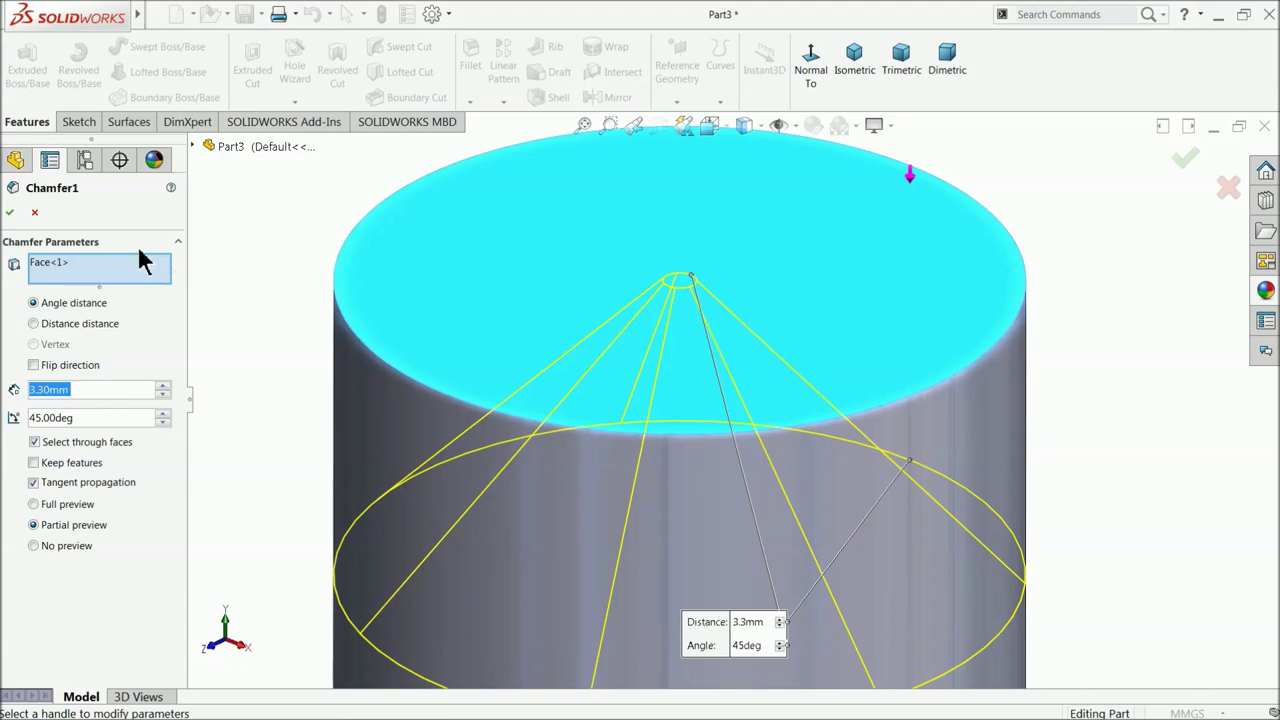
pyautogui.click(10, 212)
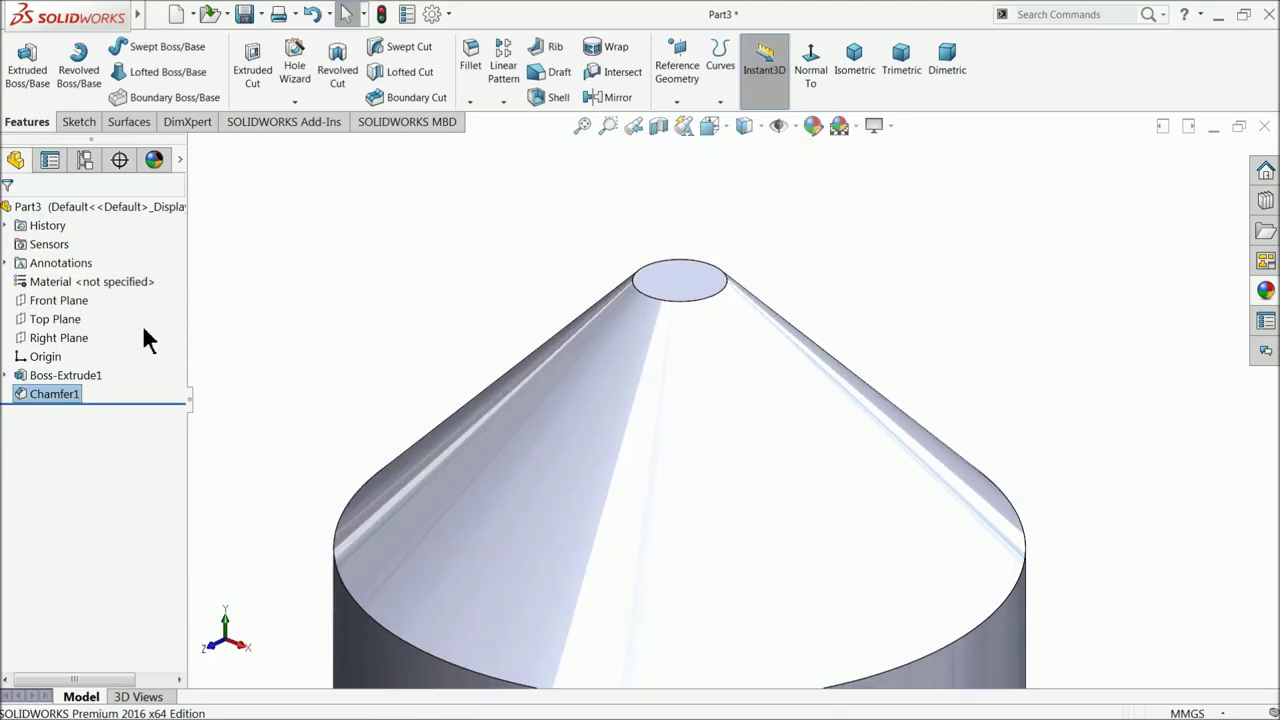
# - Edit the rod's base sketch and set the circle's diameter to 6 mm
pyautogui.click(7, 375)
pyautogui.click(40, 395)
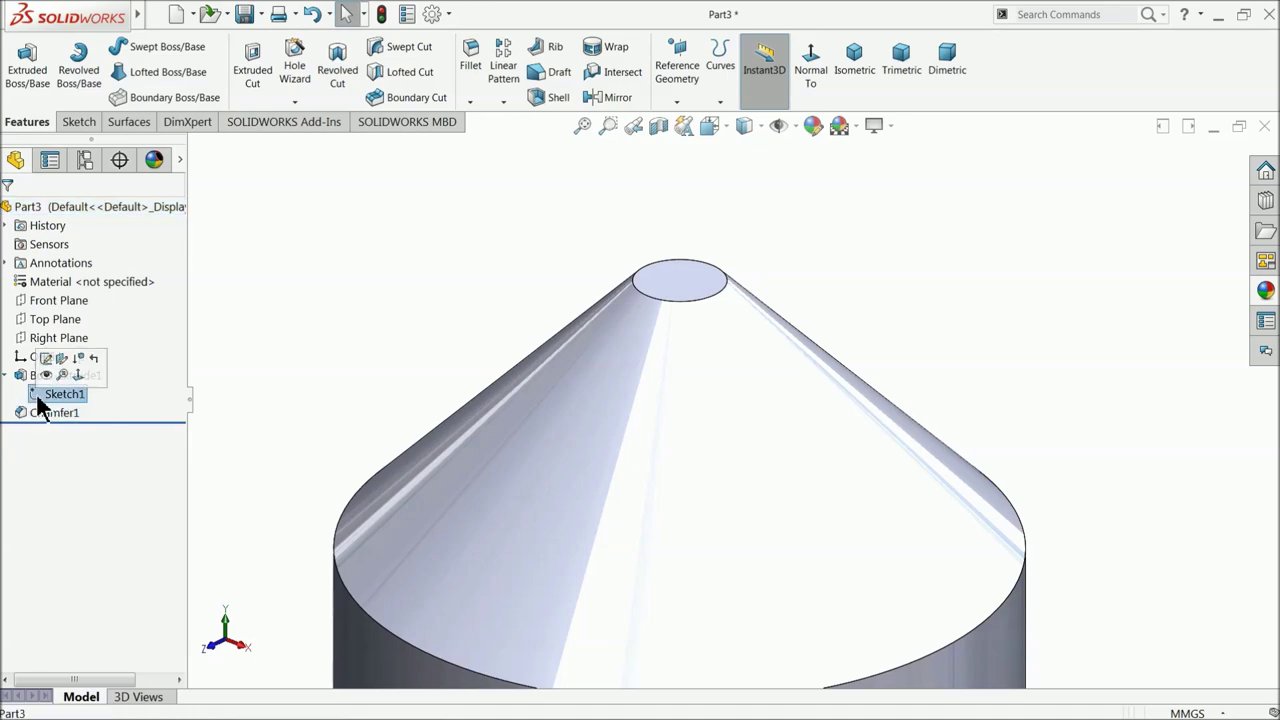
pyautogui.click(44, 359)
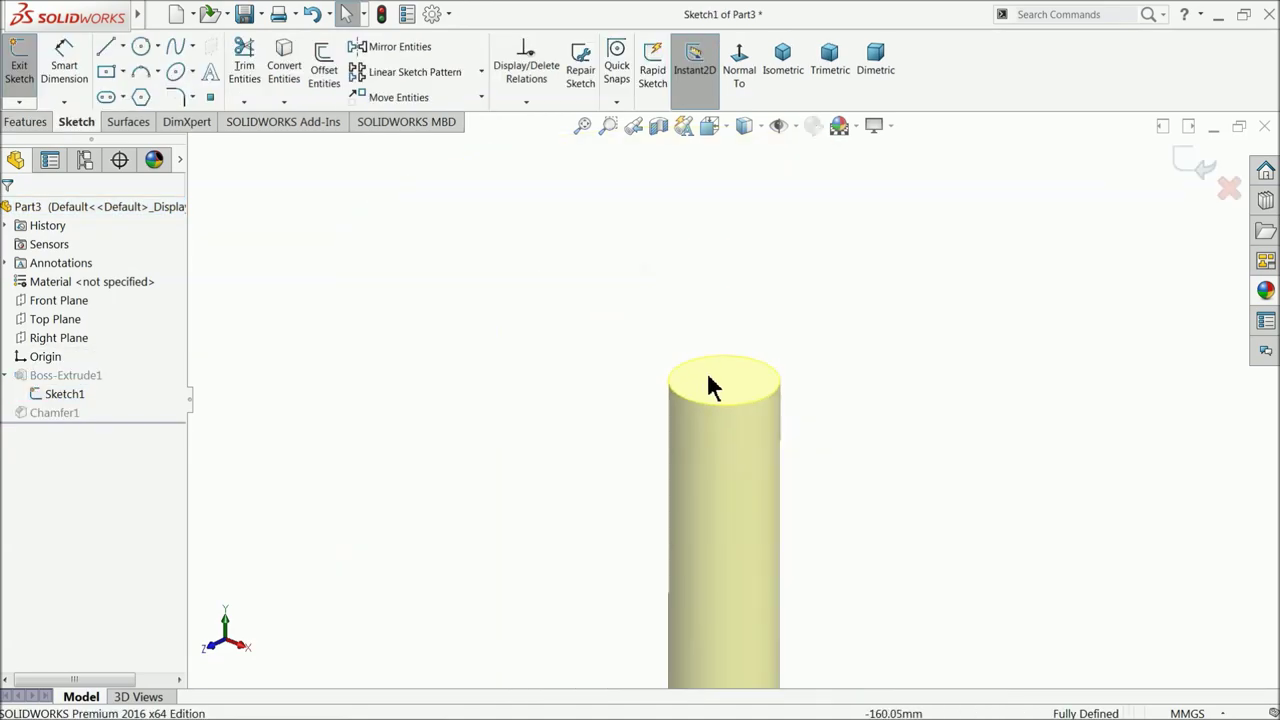
pyautogui.scroll(-10, 750, 550)
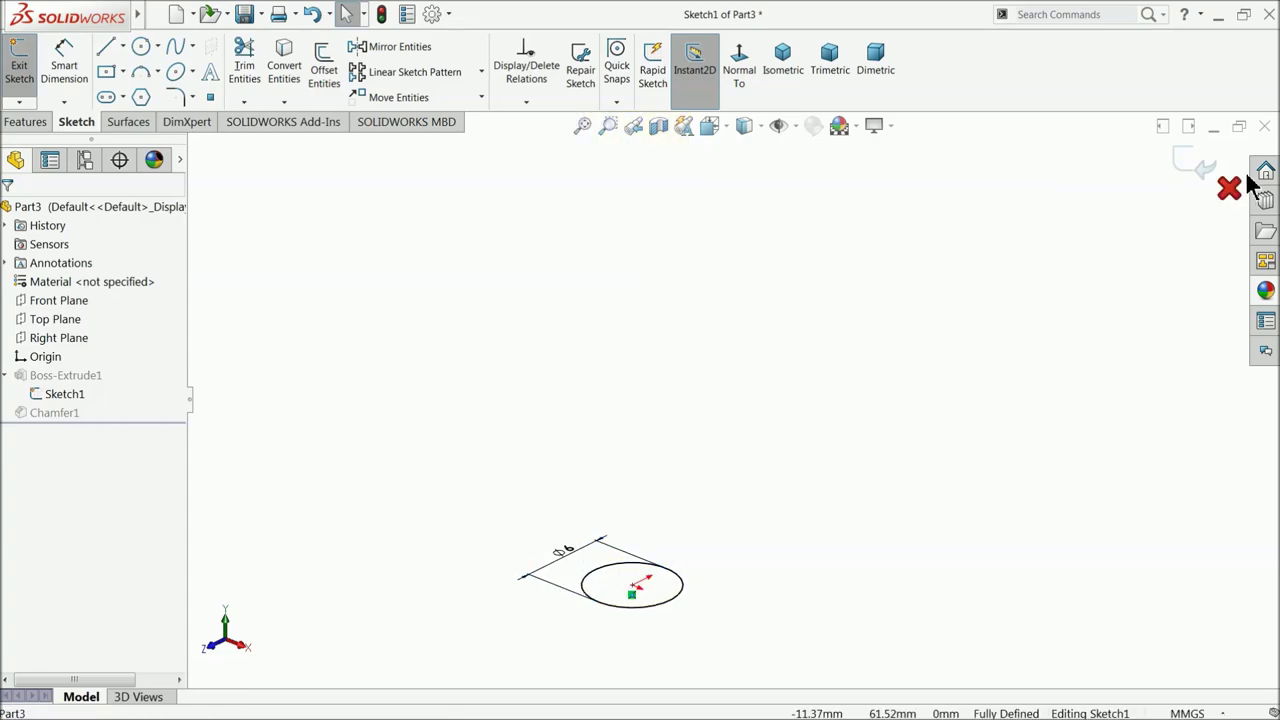
pyautogui.click(1205, 172)
# - Inspect the rod's chamfered tip up close, check its apex point, and view the whole rod
pyautogui.scroll(5, 720, 385)
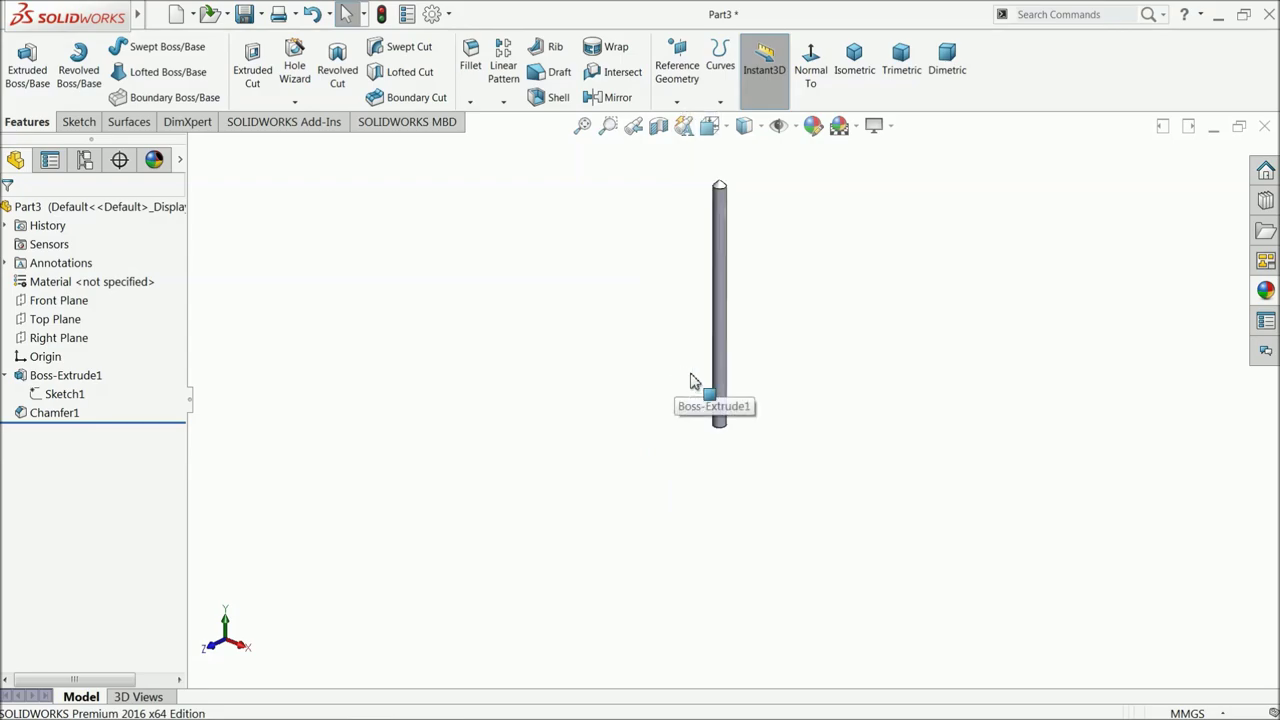
pyautogui.scroll(-6, 745, 200)
pyautogui.scroll(-6, 650, 330)
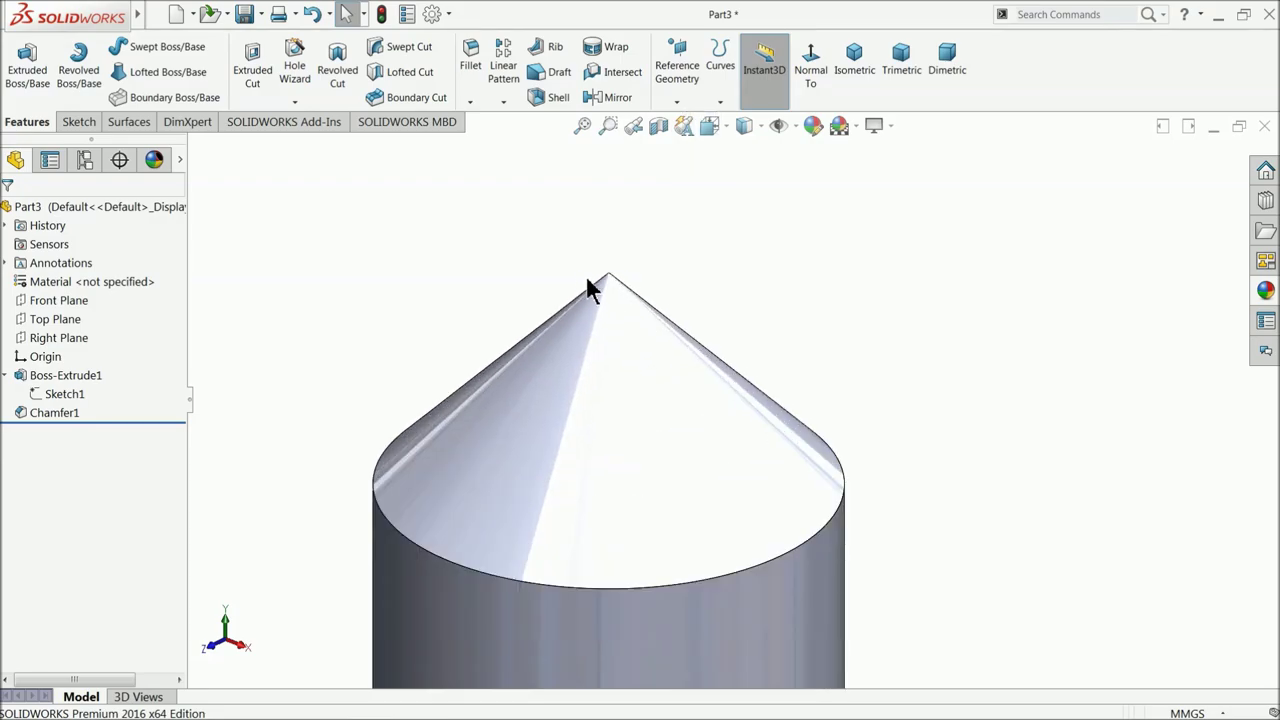
pyautogui.scroll(2, 636, 298)
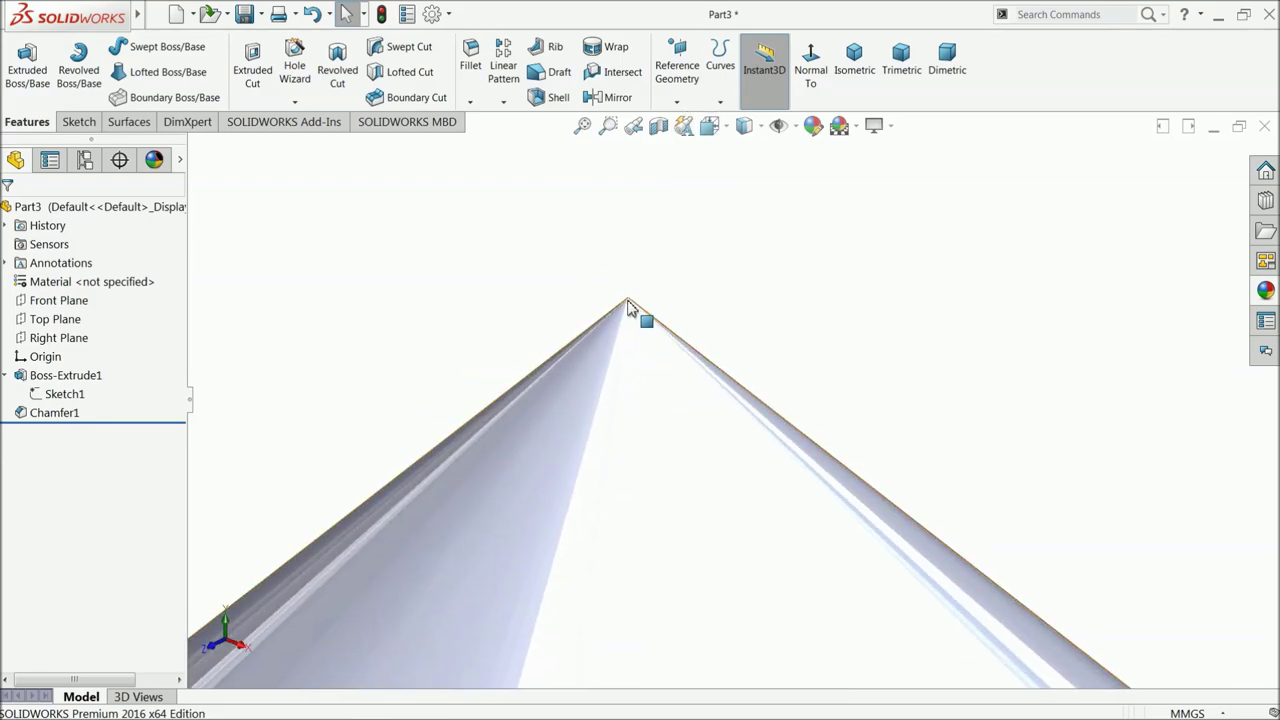
pyautogui.click(650, 336)
pyautogui.scroll(3, 716, 368)
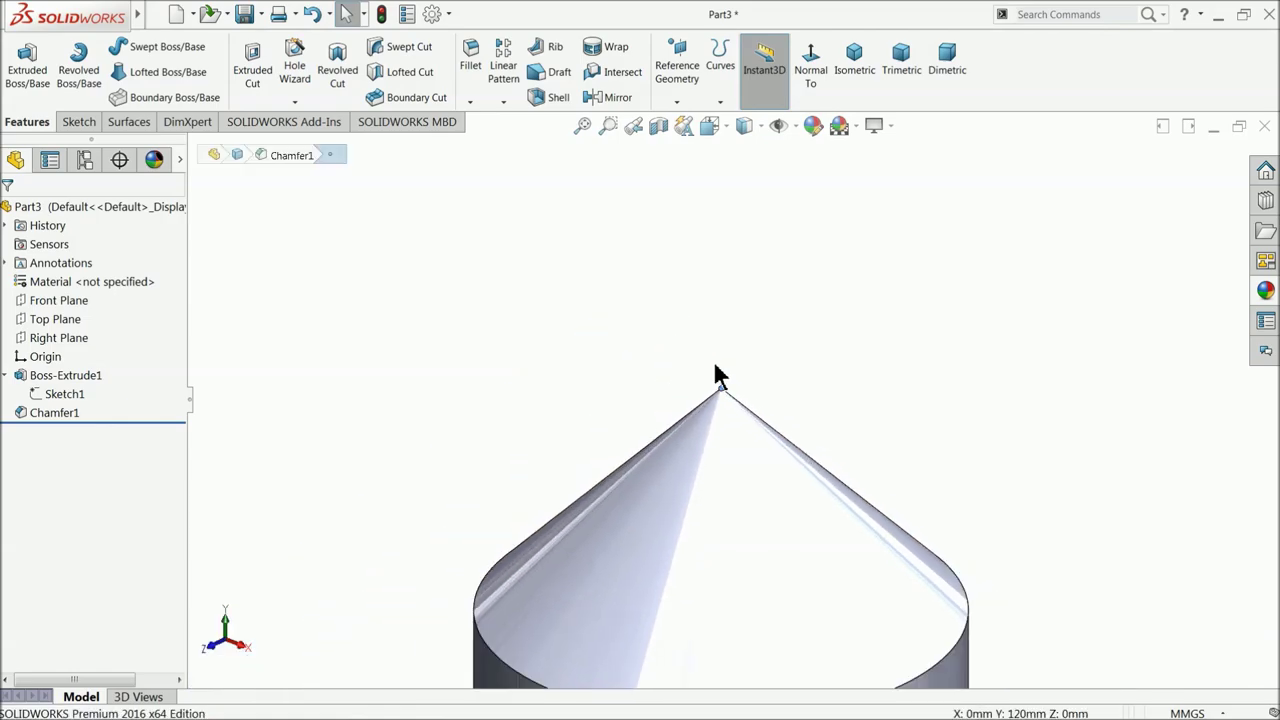
pyautogui.scroll(8, 729, 411)
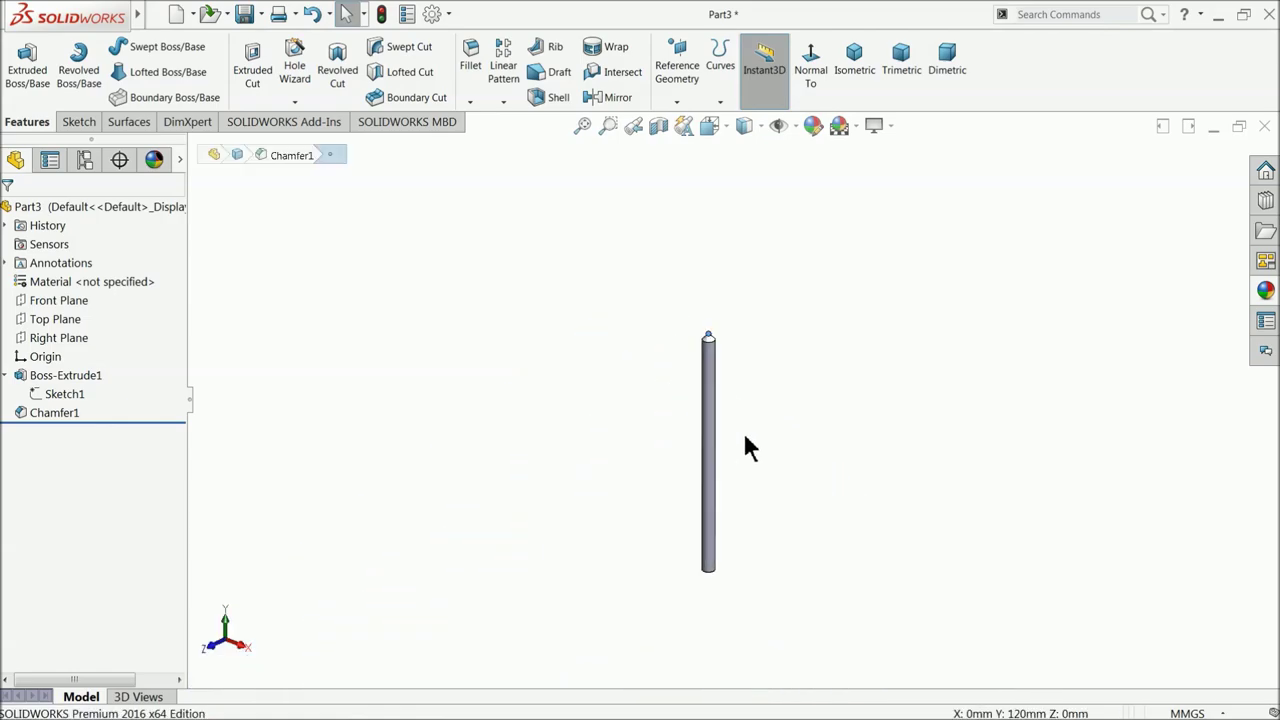
pyautogui.scroll(1, 720, 425)
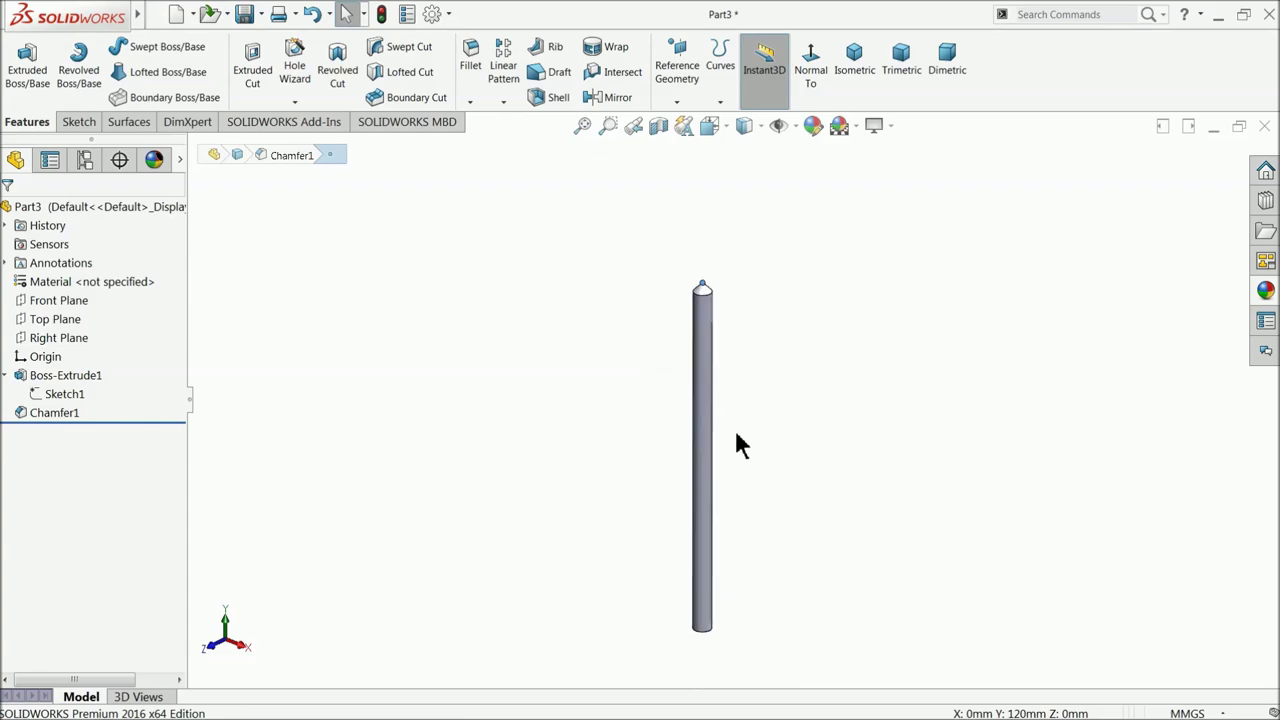
# - Apply the satin finish stainless steel appearance to the whole rod part
pyautogui.click(130, 207)
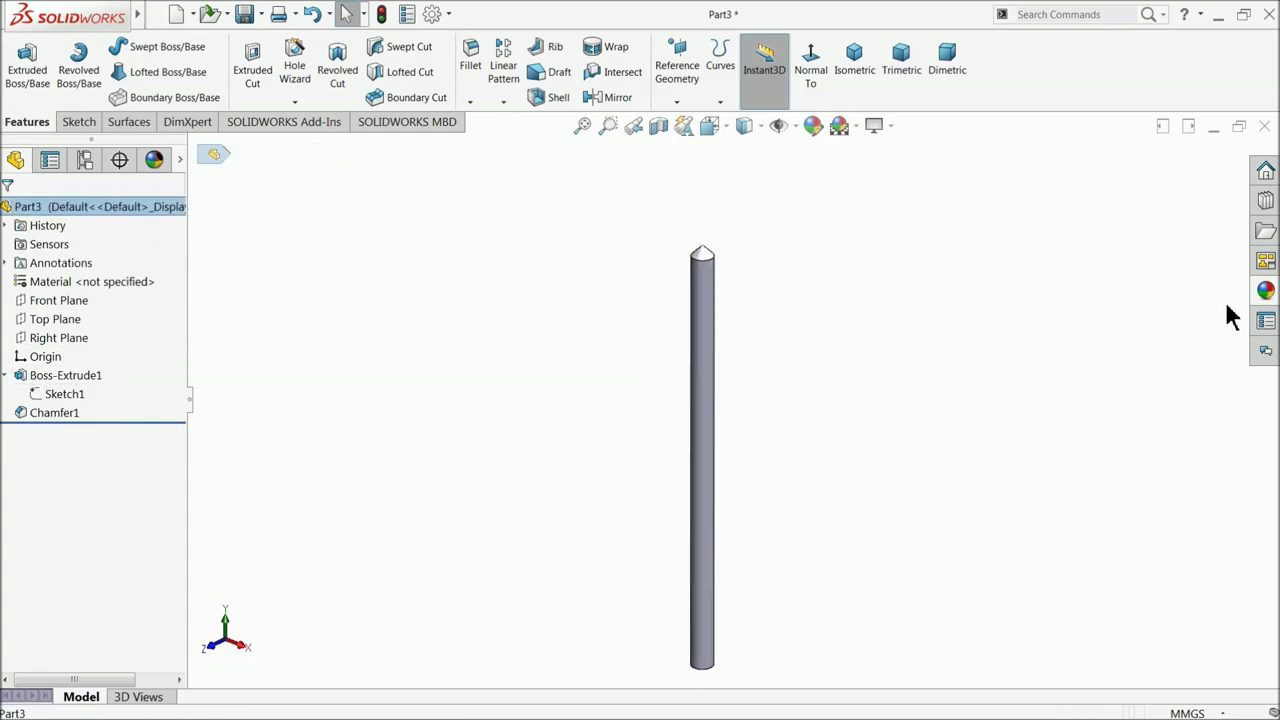
pyautogui.click(1266, 291)
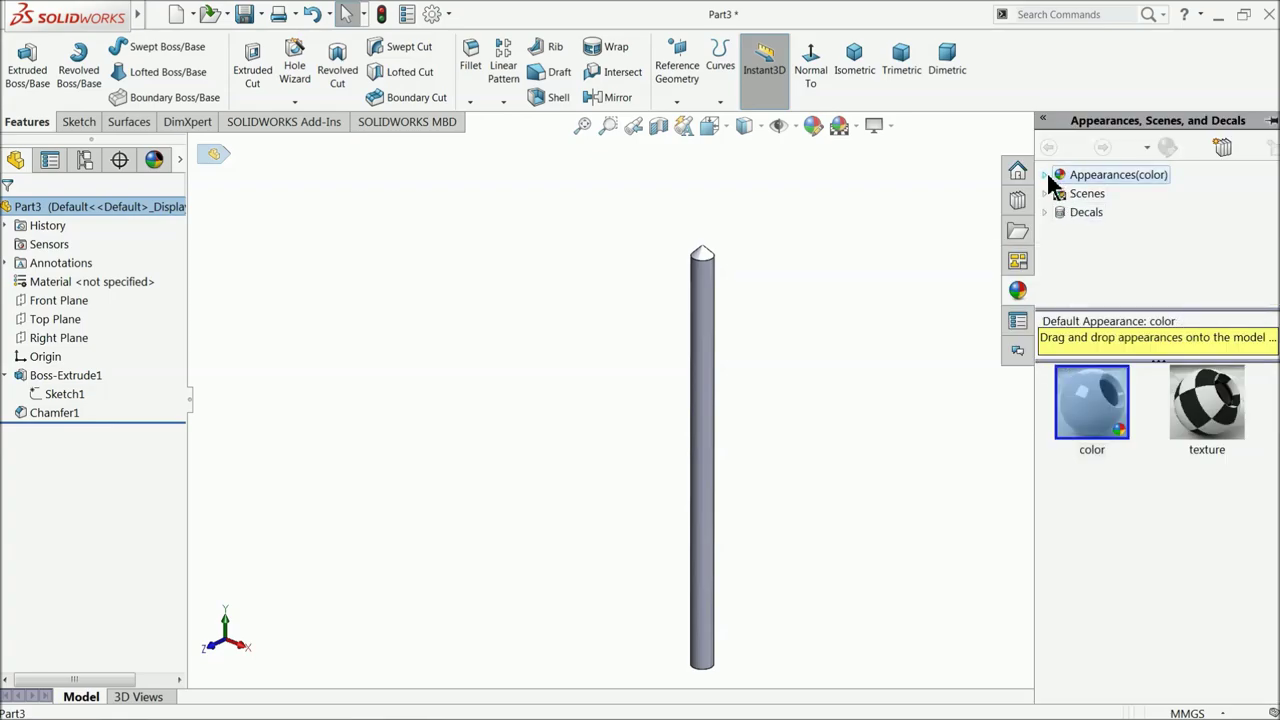
pyautogui.click(1048, 178)
pyautogui.click(1097, 214)
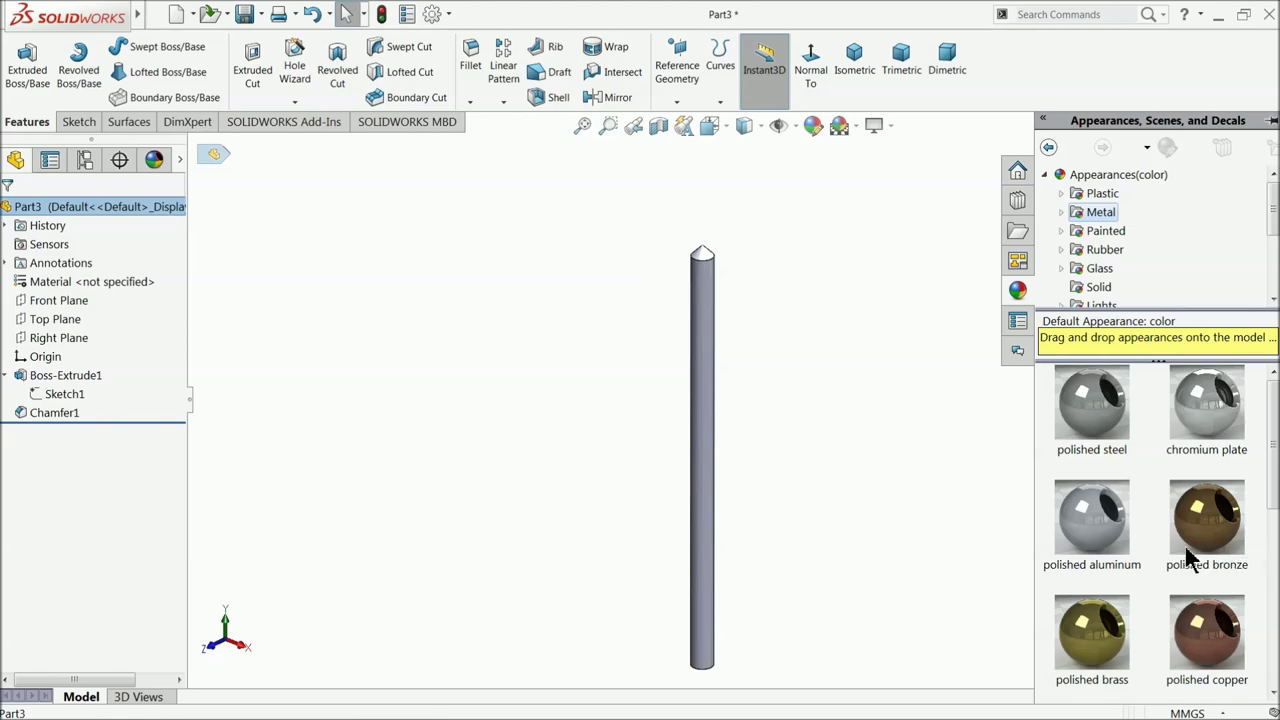
pyautogui.click(1063, 213)
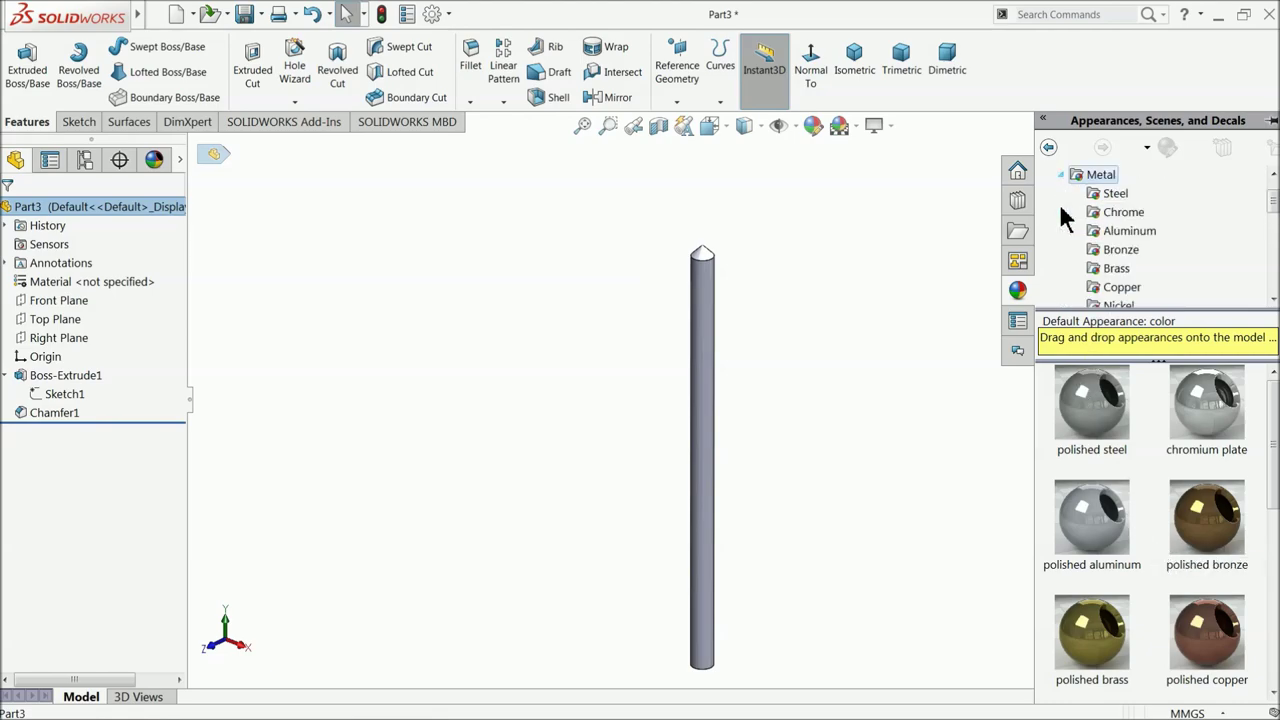
pyautogui.click(1115, 194)
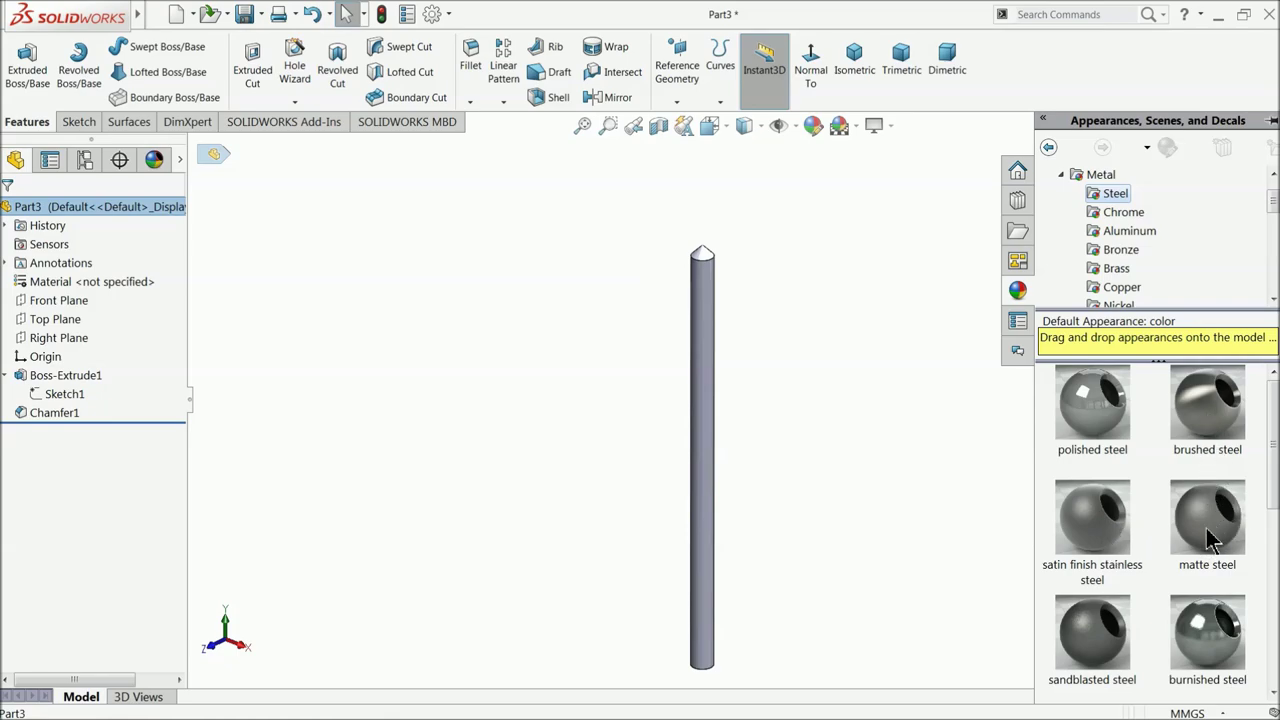
pyautogui.doubleClick(1078, 535)
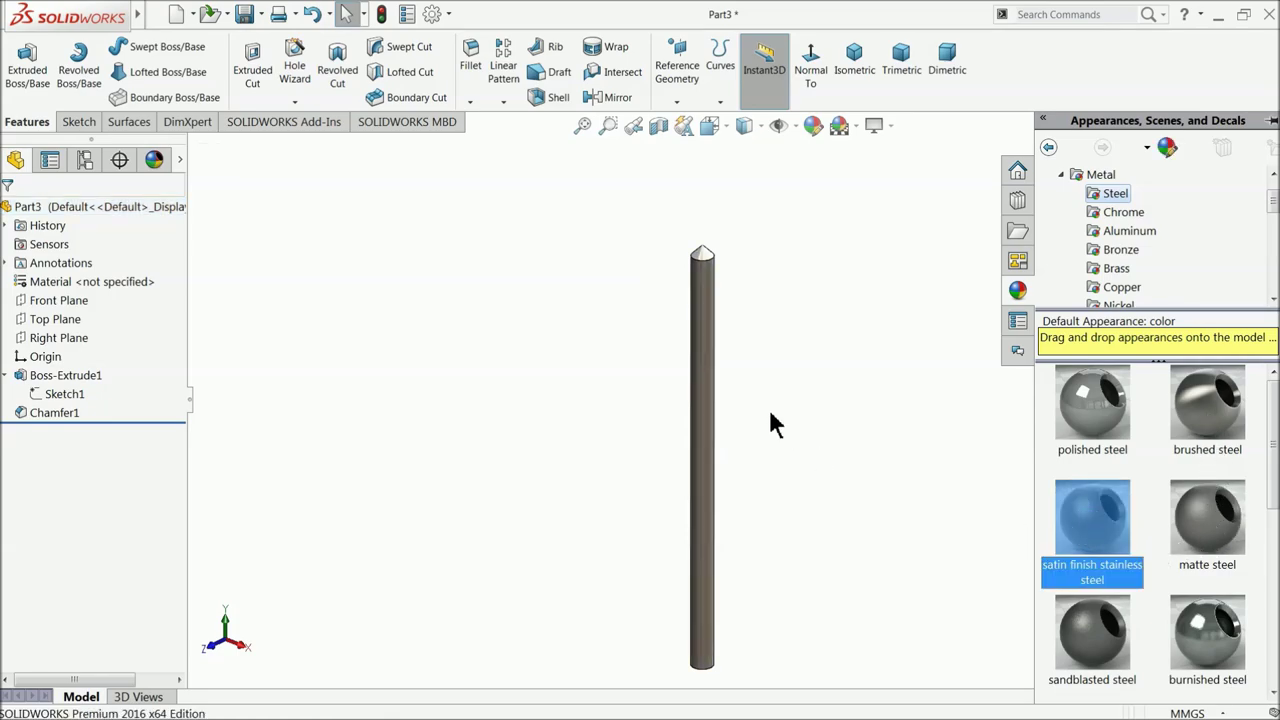
pyautogui.scroll(2, 769, 409)
pyautogui.moveTo(770, 413); pyautogui.dragTo(660, 406, button='middle')
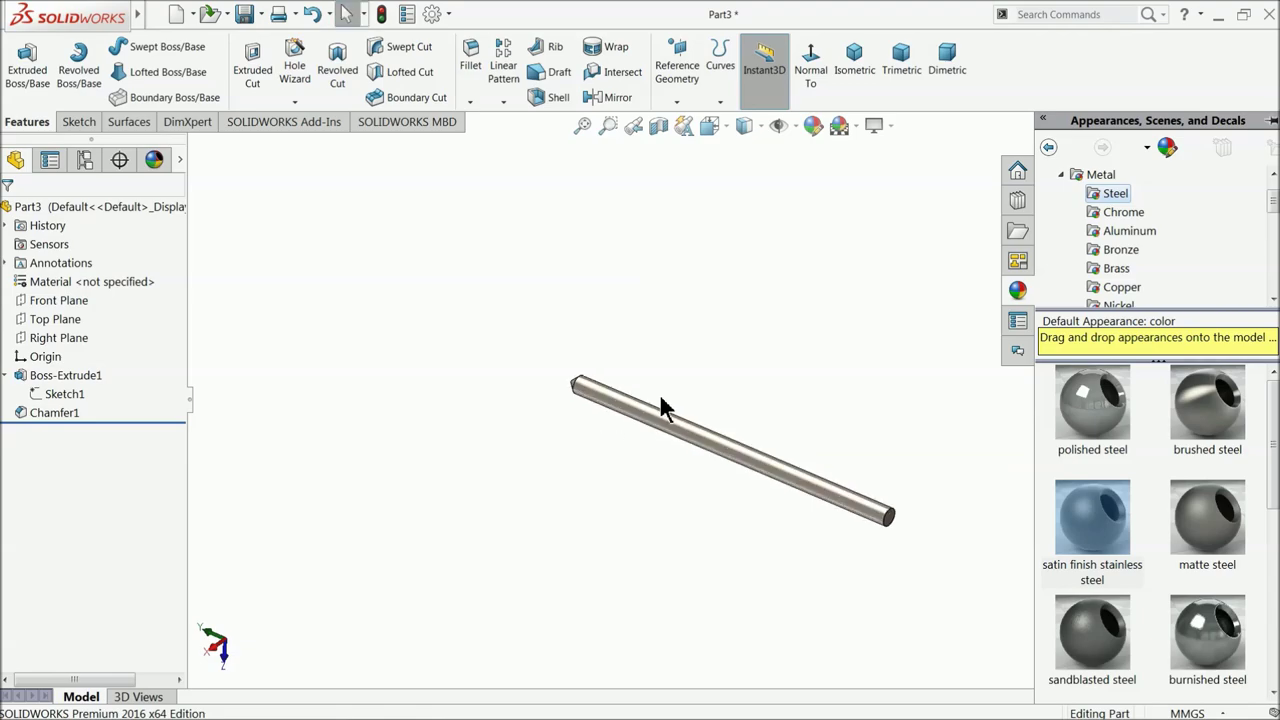
pyautogui.click(755, 336)
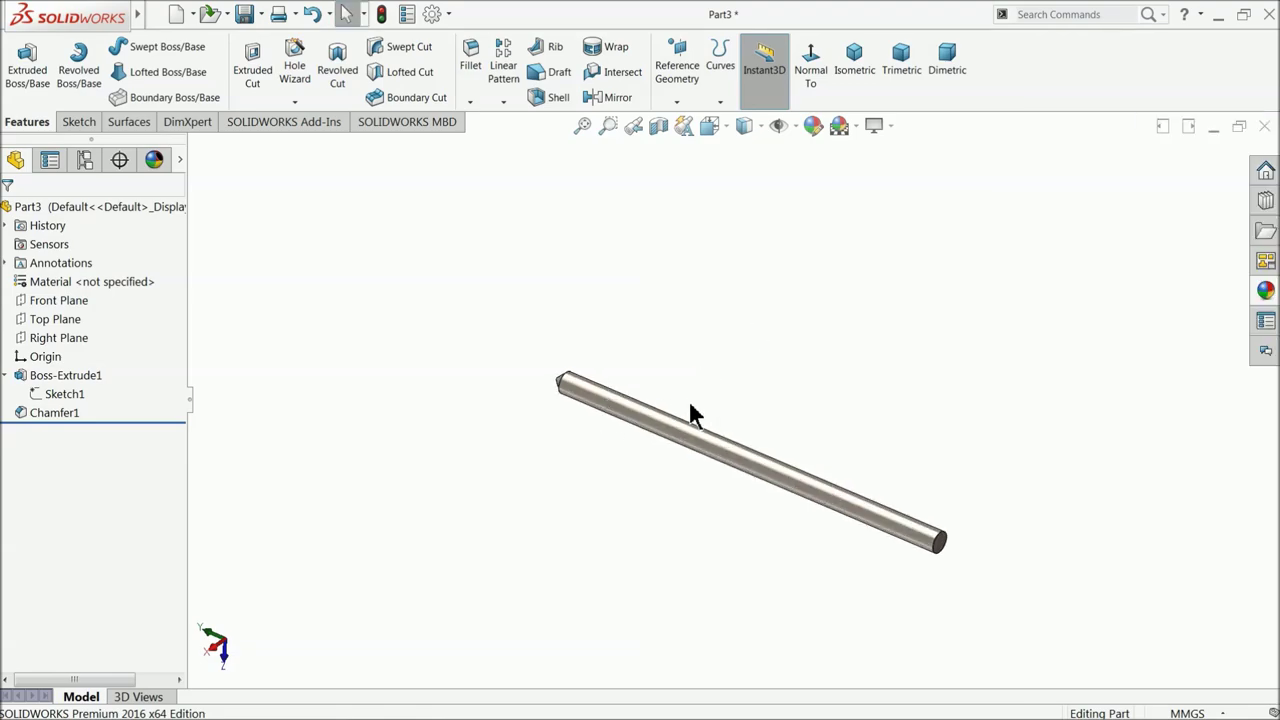
# - Apply the candy apple red car paint appearance to the rod
pyautogui.scroll(-2, 695, 414)
pyautogui.scroll(-1, 808, 490)
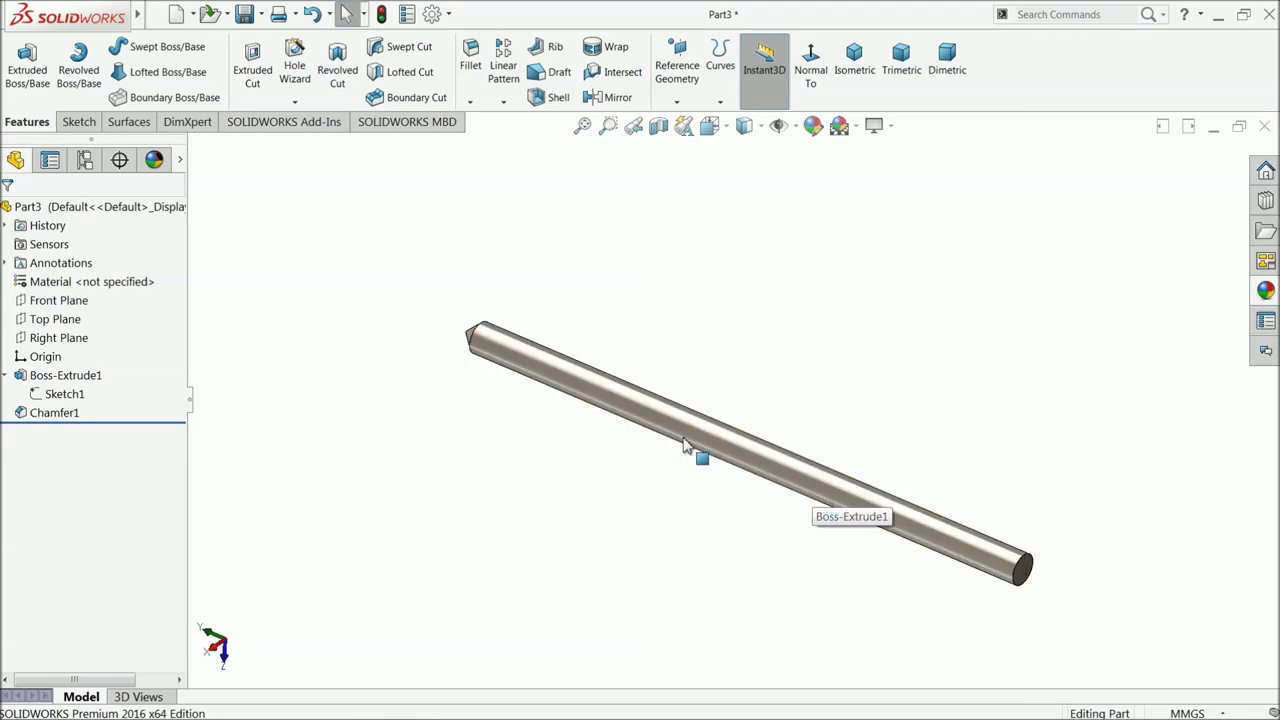
pyautogui.moveTo(684, 446)
pyautogui.mouseDown(button='middle')
pyautogui.moveTo(666, 414)
pyautogui.moveTo(677, 429)
pyautogui.mouseUp(button='middle')
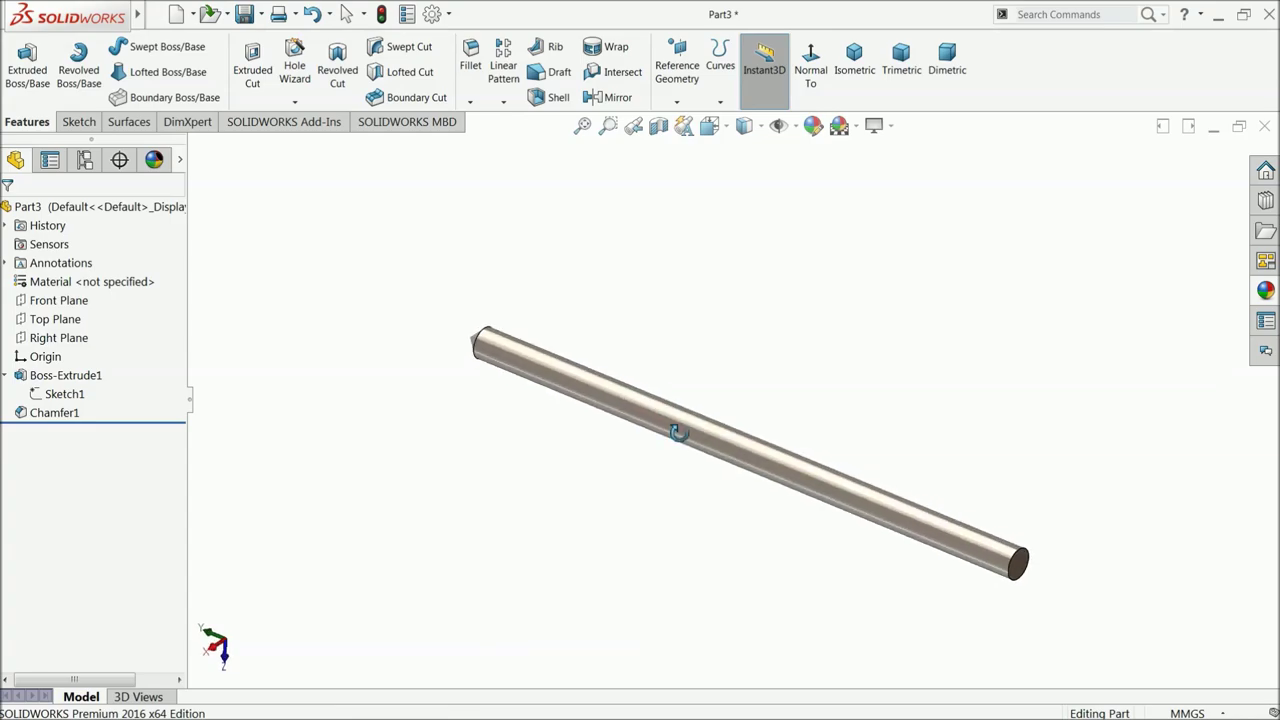
pyautogui.click(1264, 292)
pyautogui.scroll(1, 1098, 190)
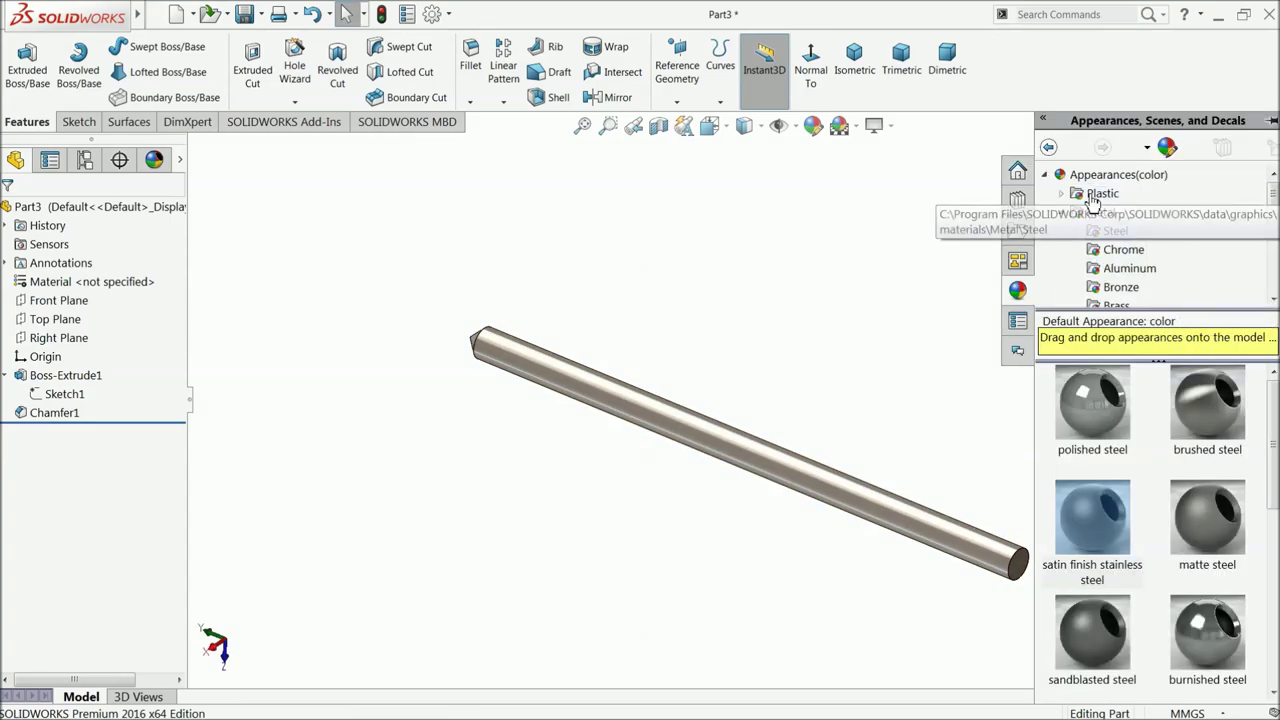
pyautogui.click(1080, 196)
pyautogui.scroll(-5, 1120, 270)
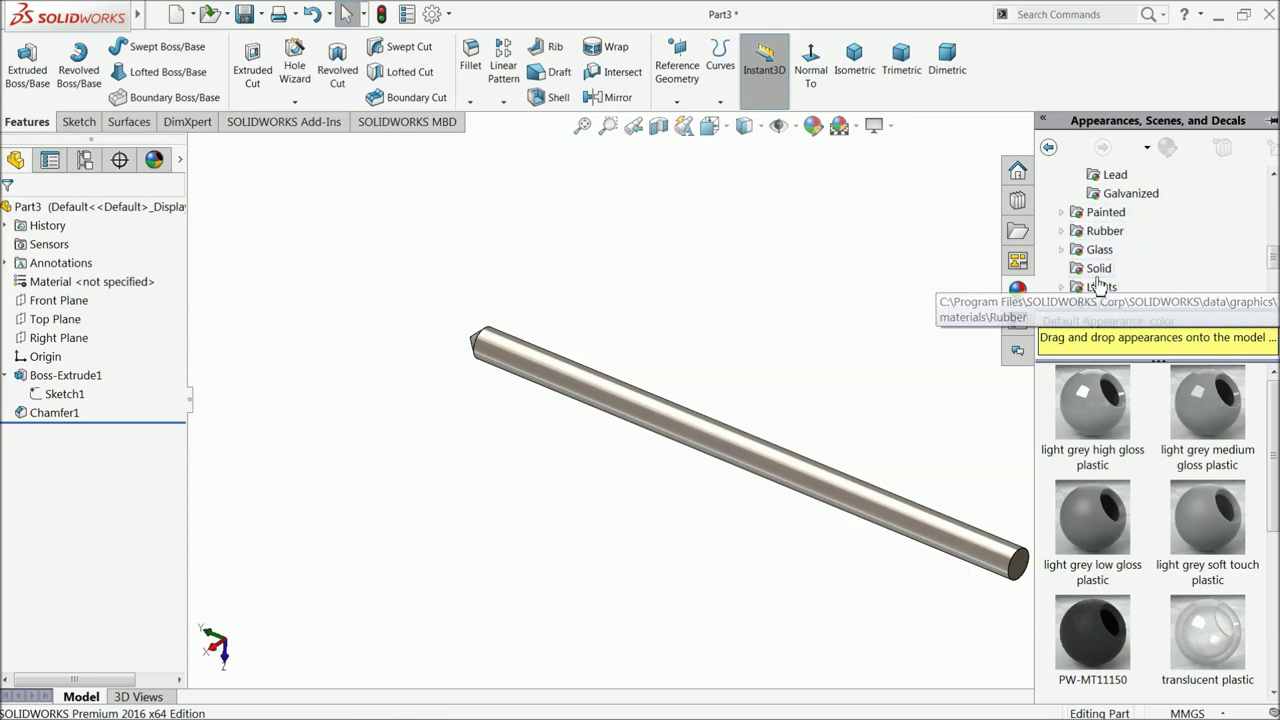
pyautogui.click(1062, 213)
pyautogui.click(1114, 232)
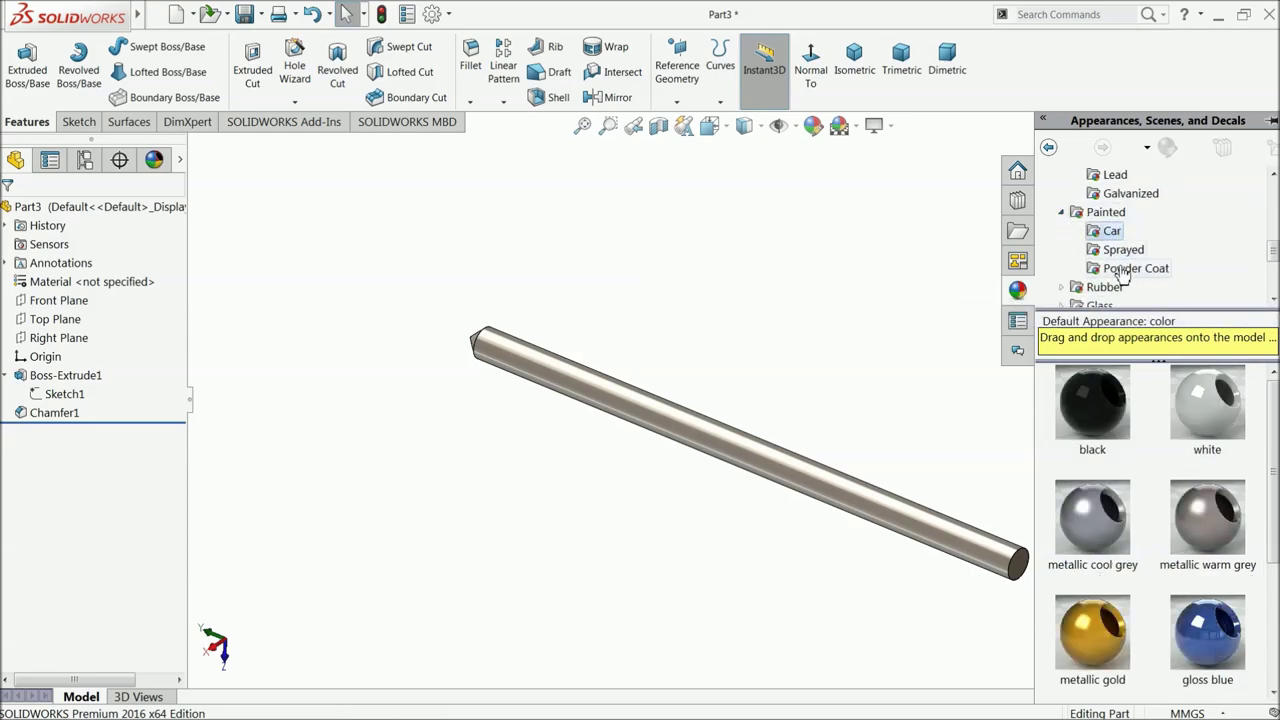
pyautogui.scroll(-2, 1142, 464)
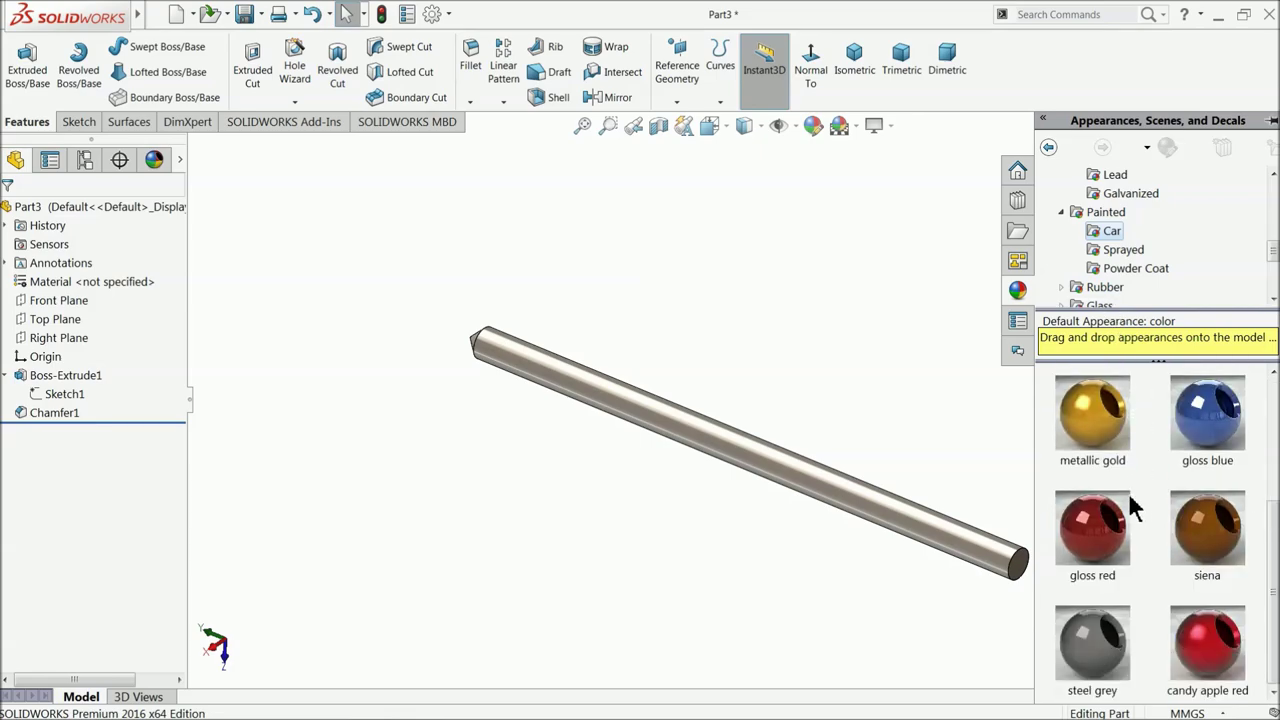
pyautogui.moveTo(1130, 499)
pyautogui.doubleClick(1204, 646)
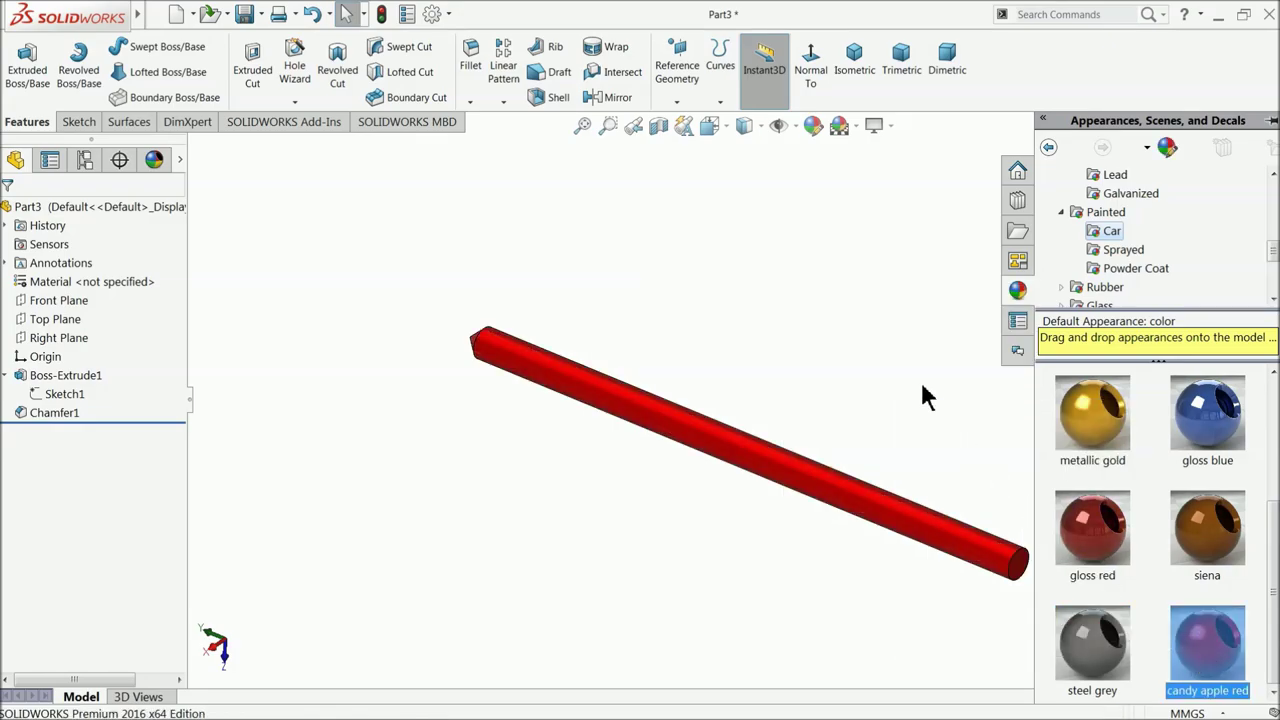
# - Save the rod as part file 3.follower in the Cam & Follower mechanism folder
pyautogui.press('f')
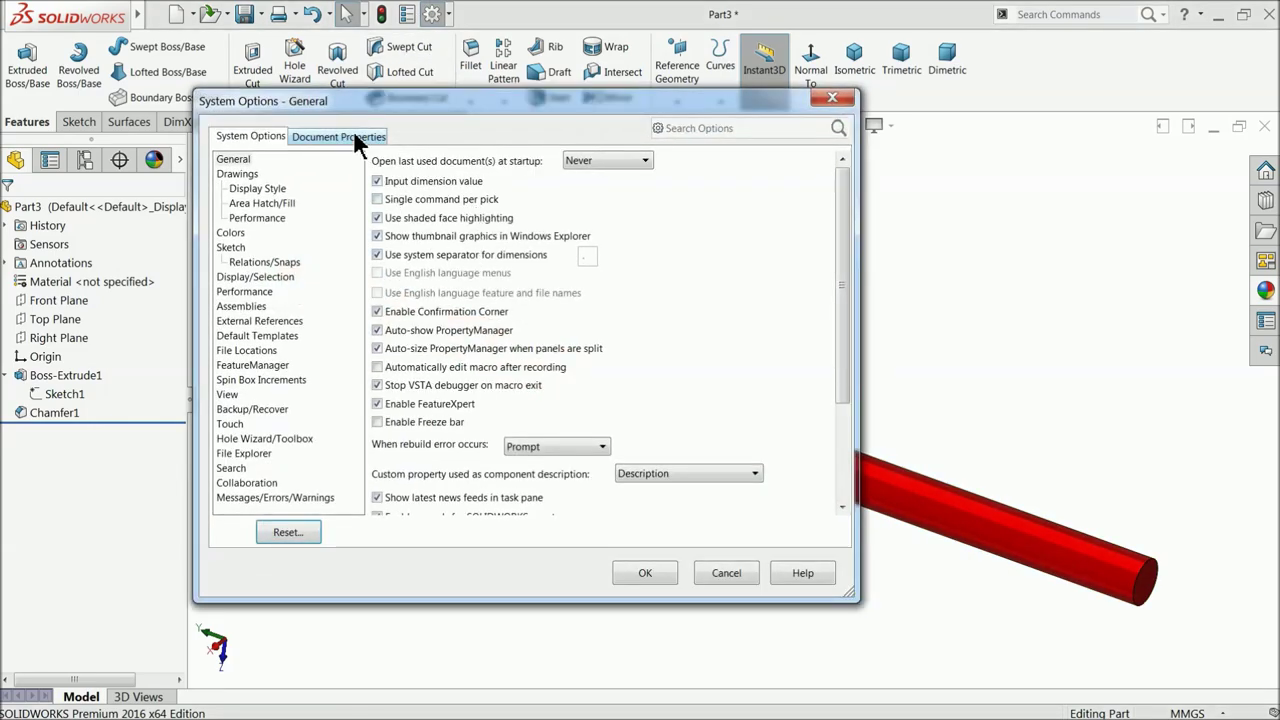
pyautogui.click(831, 97)
pyautogui.click(244, 14)
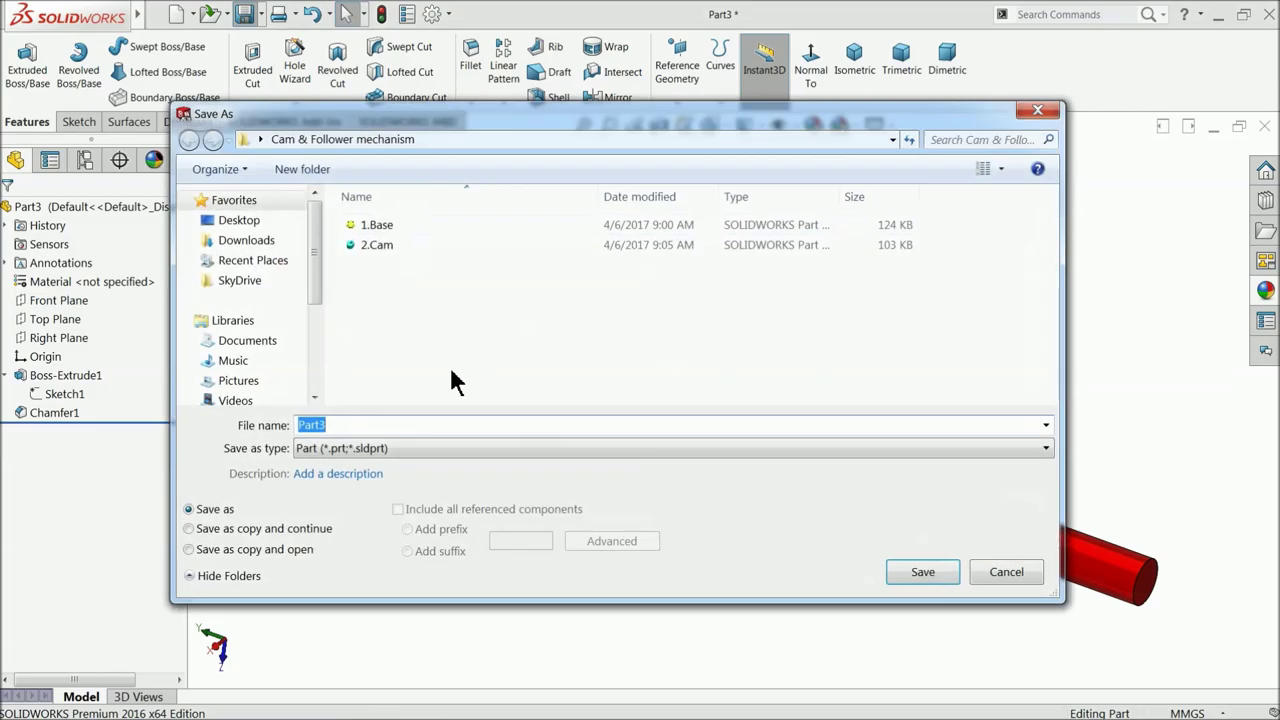
pyautogui.write('3.follower')
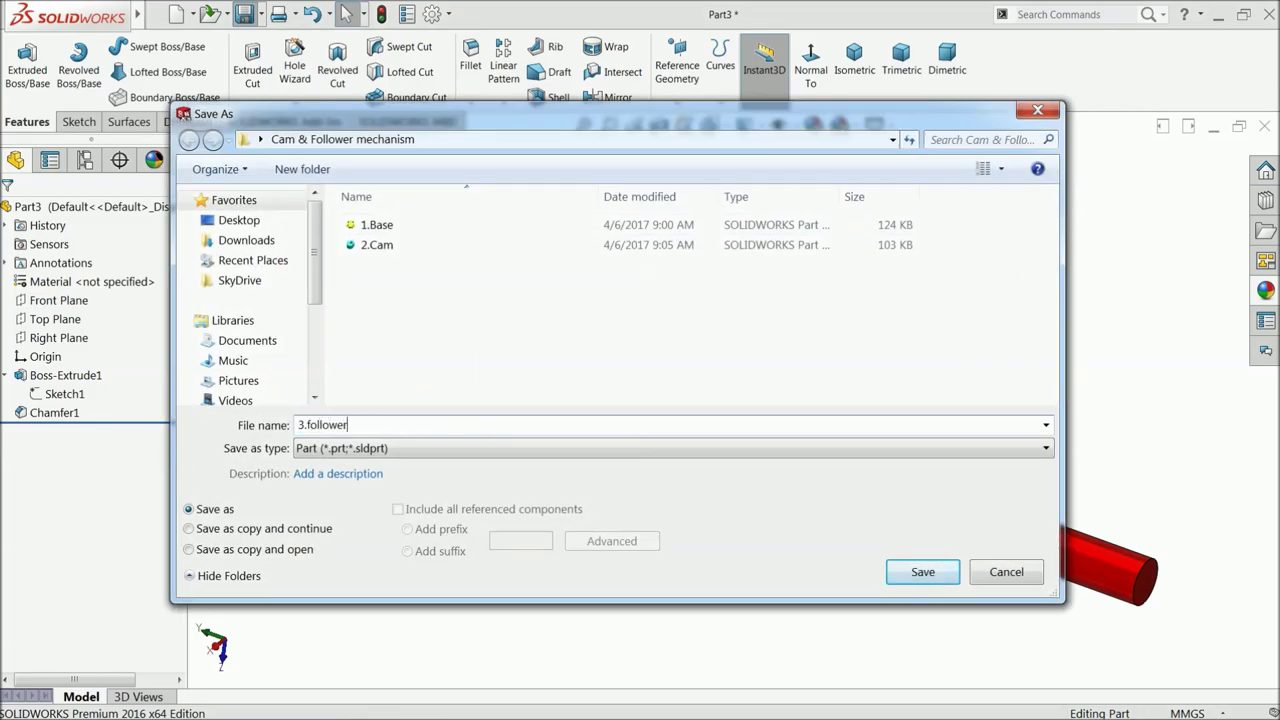
pyautogui.click(922, 572)
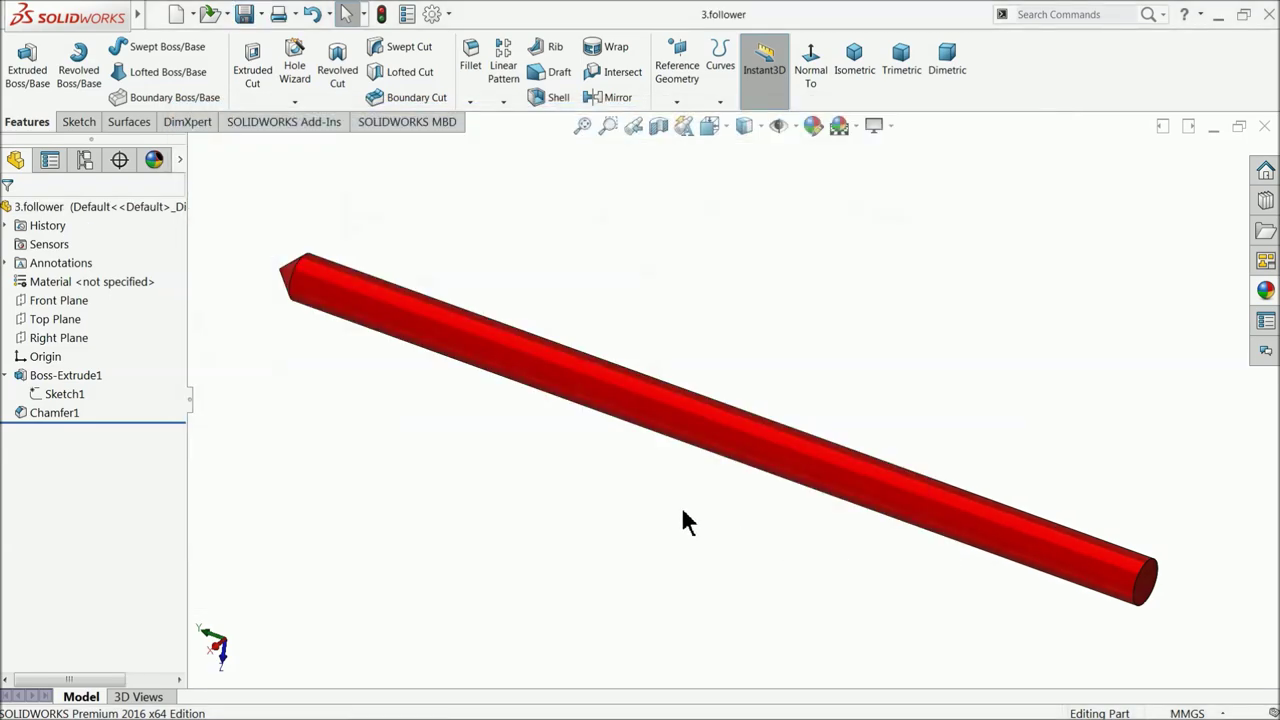
pyautogui.moveTo(682, 510); pyautogui.dragTo(640, 488, button='middle')
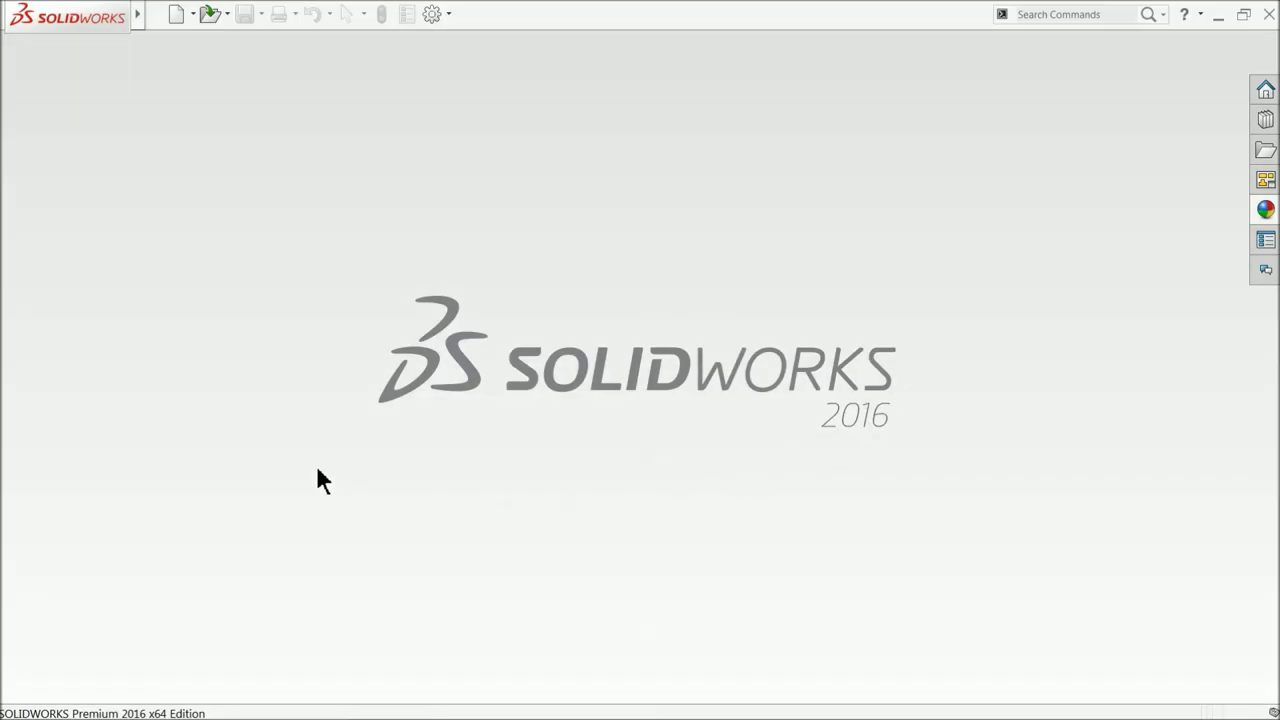
# - Create a new assembly document
pyautogui.click(176, 16)
pyautogui.click(479, 330)
pyautogui.click(520, 526)
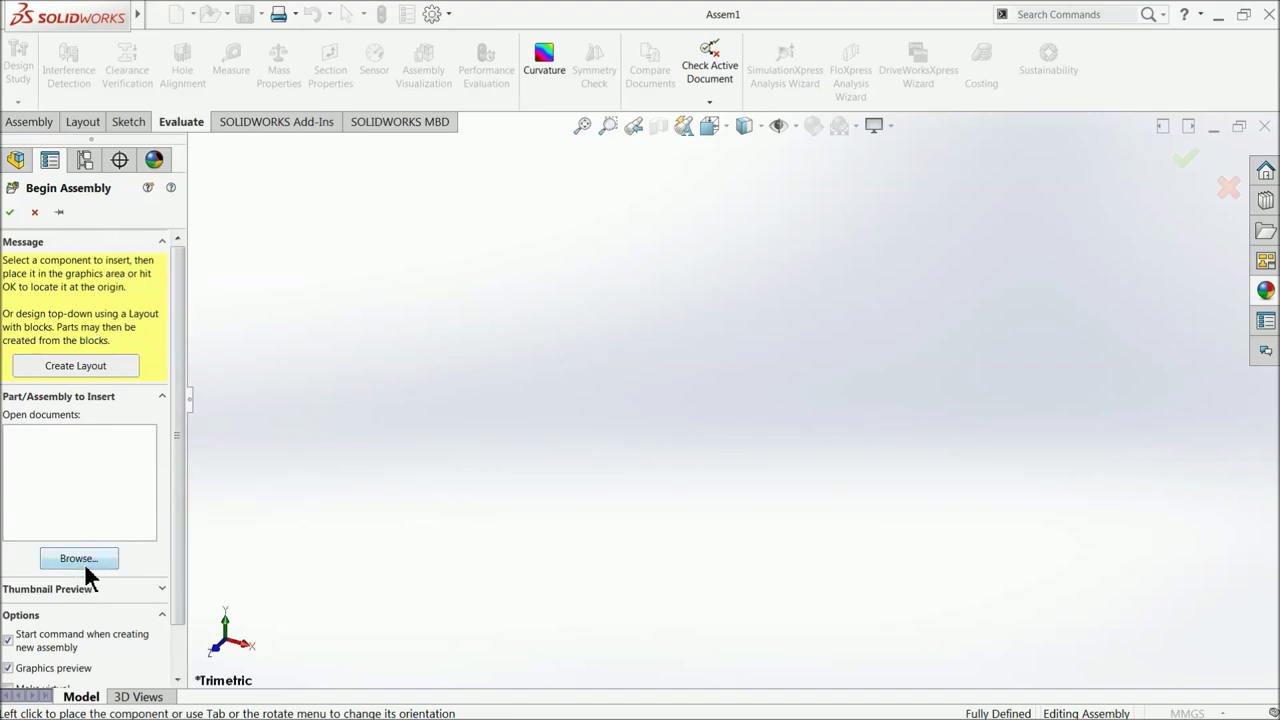
# - Insert the parts 1.Base and 2.Cam into the assembly, placing the cam freely above the base
pyautogui.click(82, 562)
pyautogui.click(593, 212)
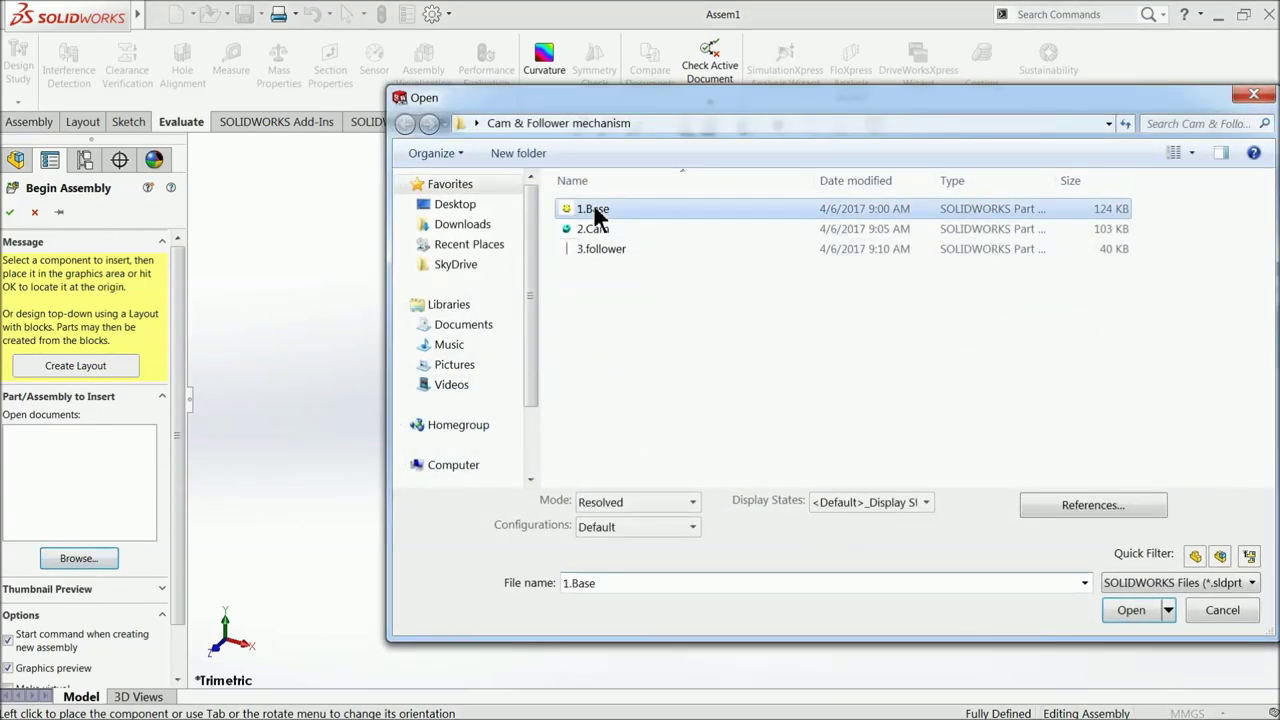
pyautogui.keyDown('ctrl'); pyautogui.click(594, 229); pyautogui.keyUp('ctrl')
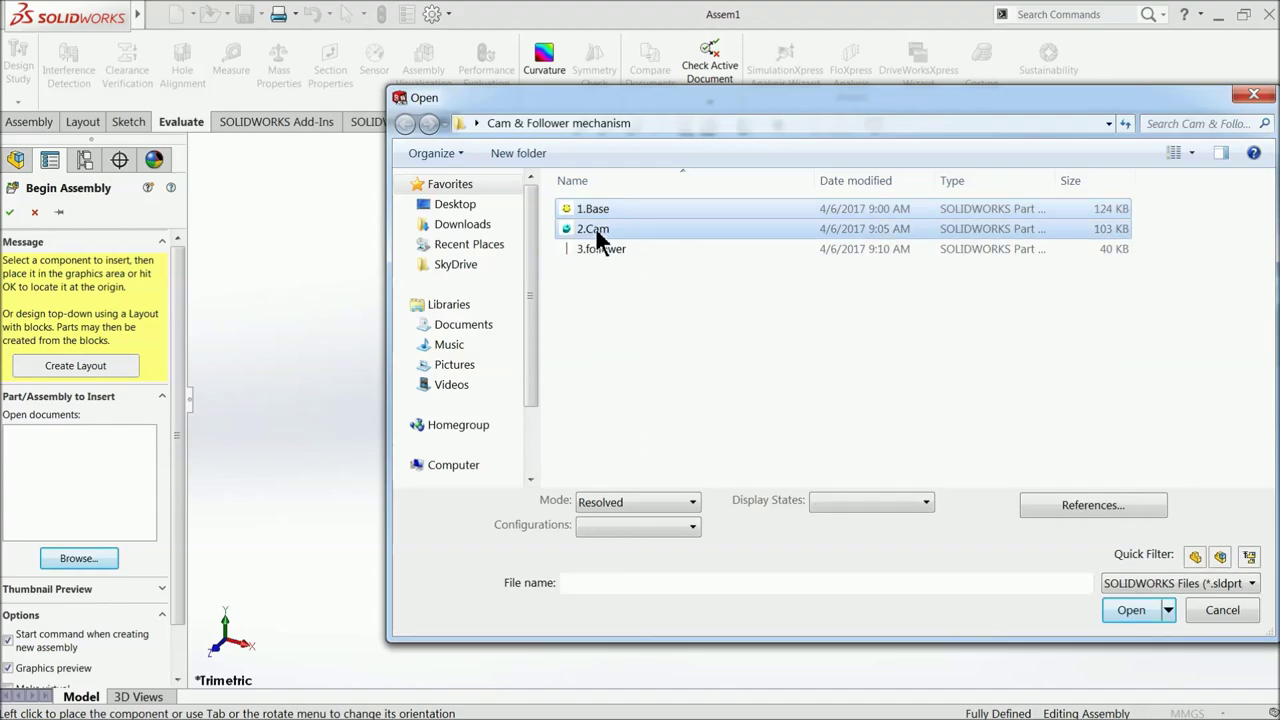
pyautogui.click(1131, 622)
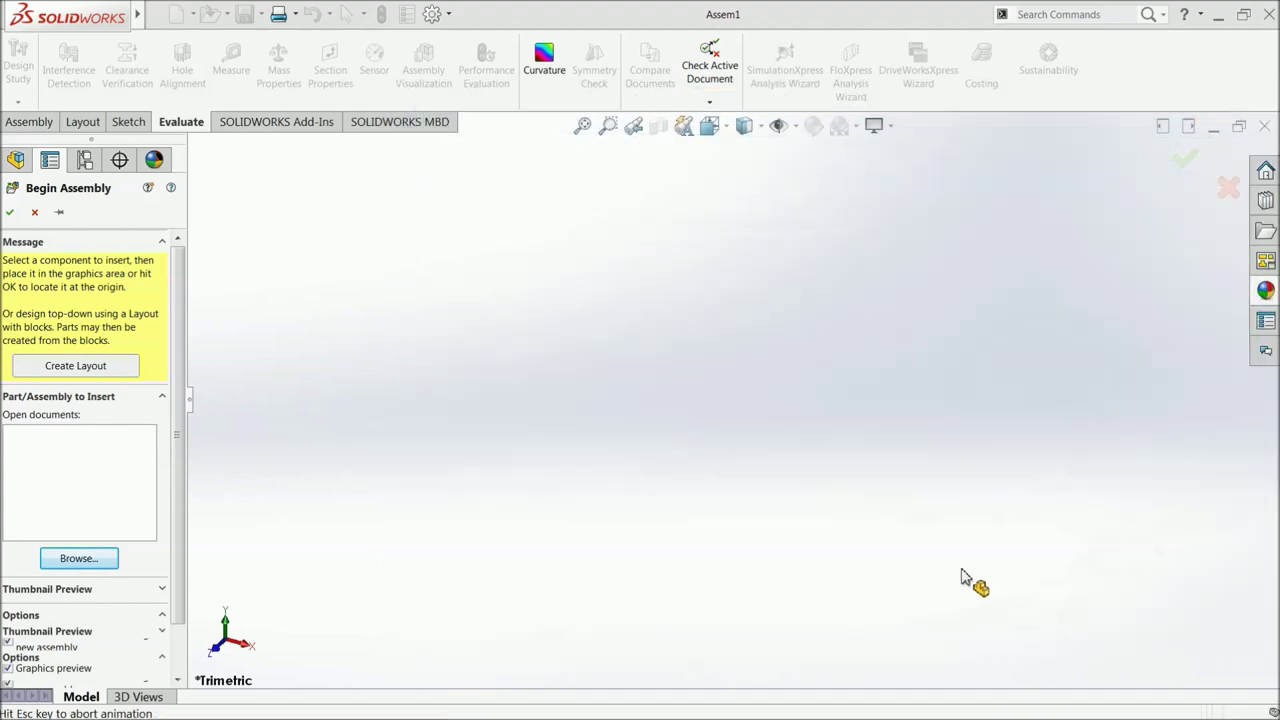
pyautogui.click(682, 400)
pyautogui.scroll(5, 700, 395)
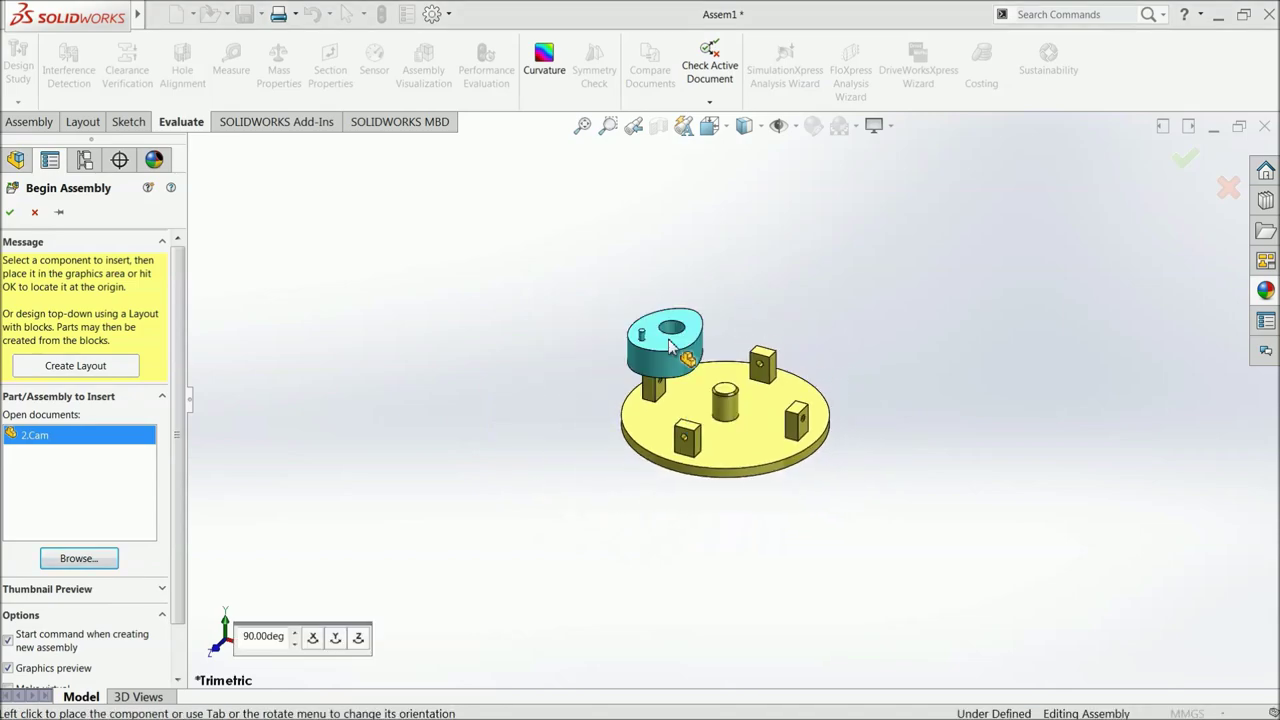
pyautogui.click(707, 338)
pyautogui.scroll(-2, 751, 329)
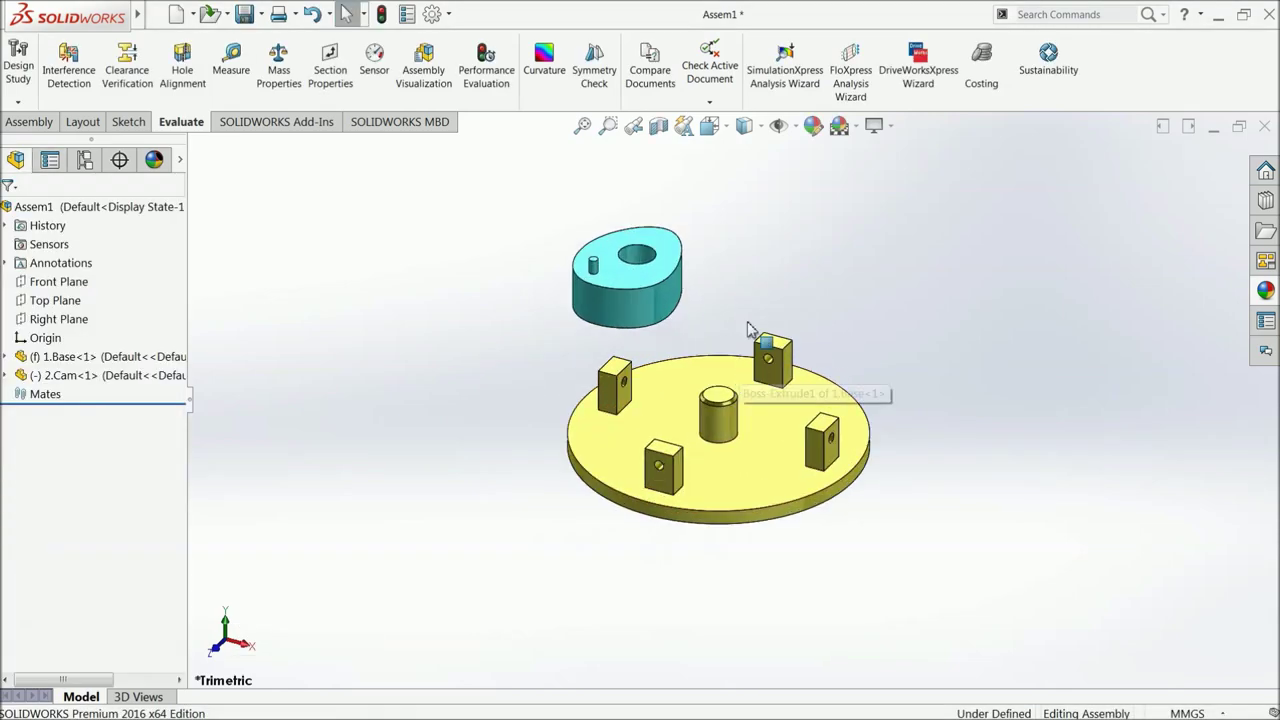
# - Apply the Plain White scene to the assembly's background
pyautogui.click(851, 126)
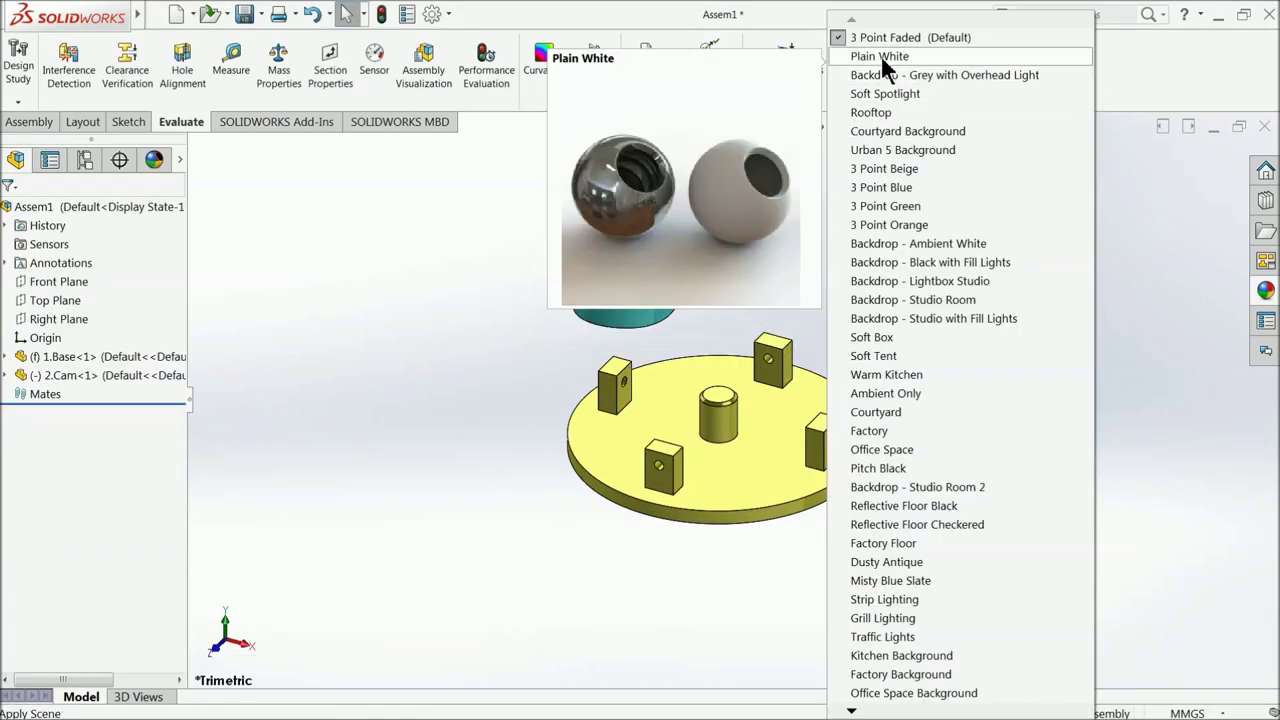
pyautogui.click(857, 56)
pyautogui.click(889, 125)
pyautogui.scroll(-2, 851, 376)
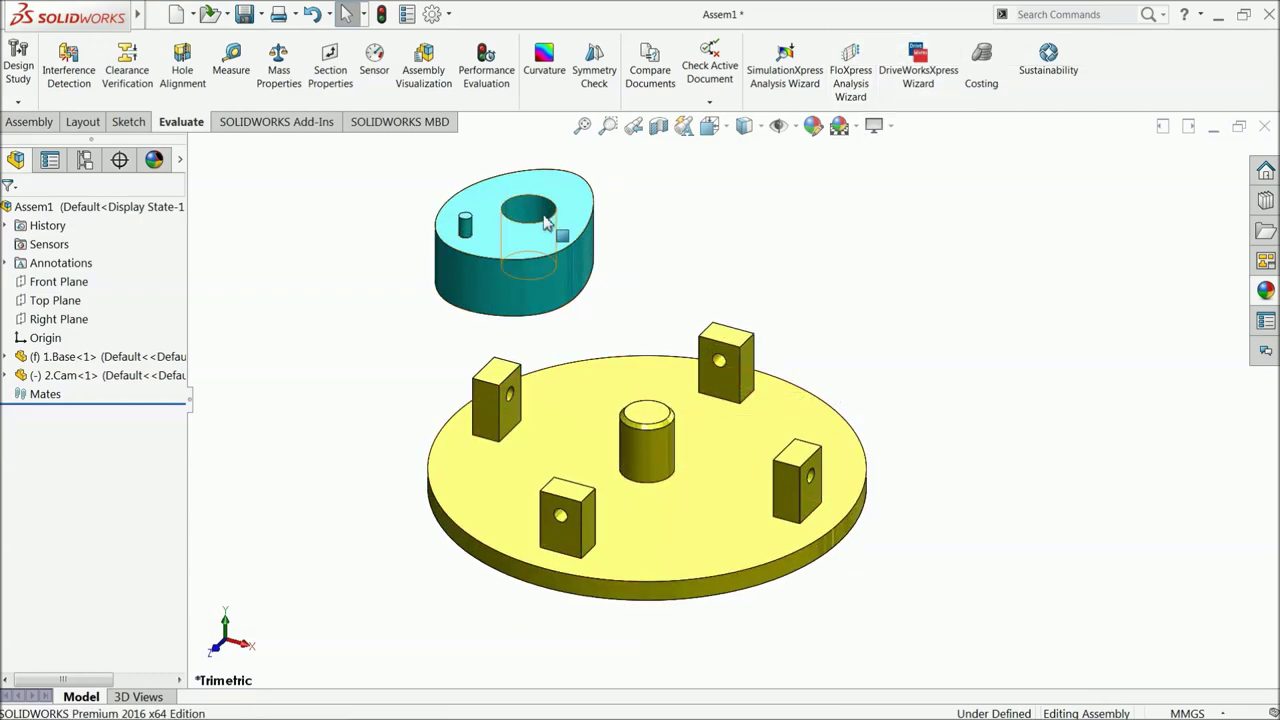
# - Add a concentric mate between the cam's bore and the cylindrical face of the base's central pin
pyautogui.click(30, 124)
pyautogui.click(150, 70)
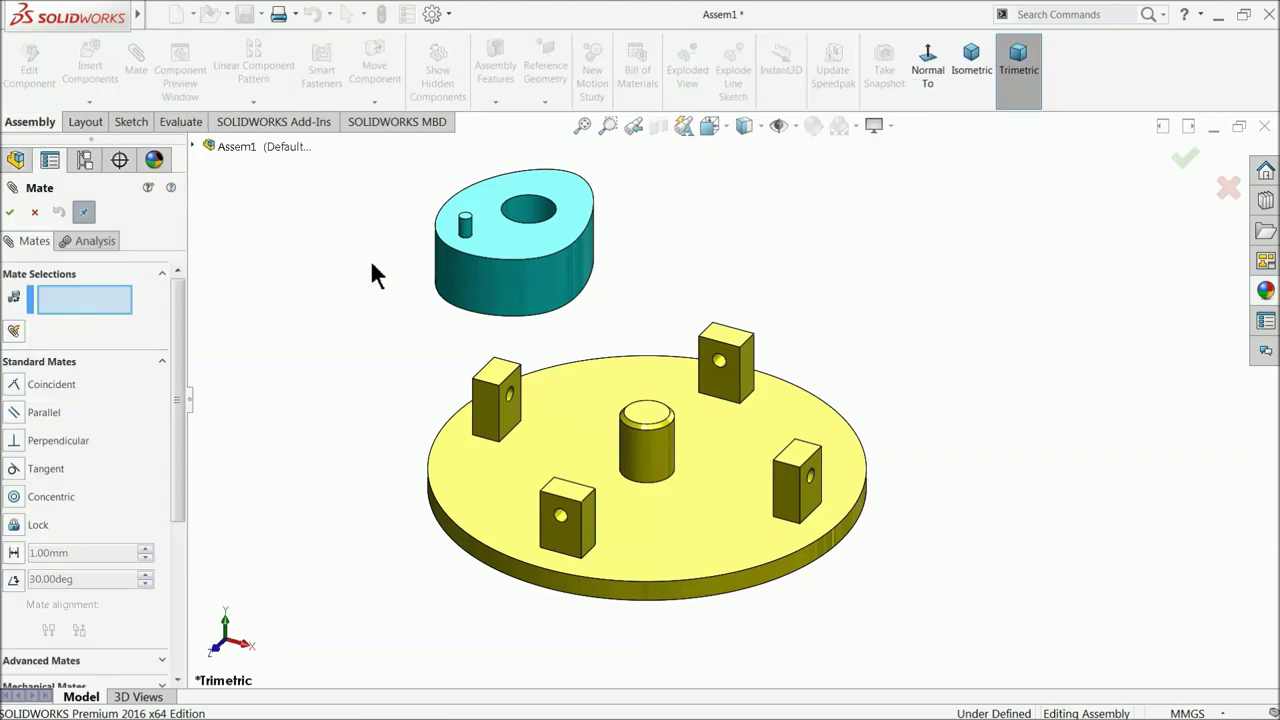
pyautogui.click(538, 215)
pyautogui.click(655, 466)
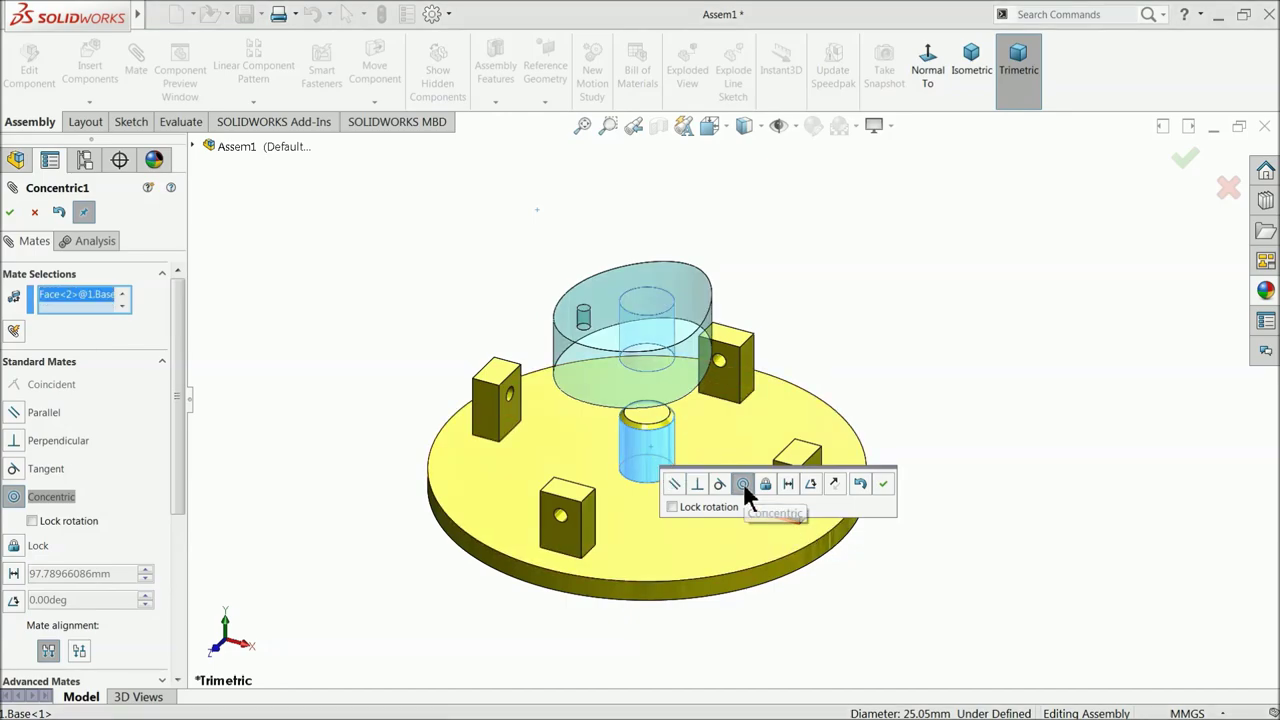
pyautogui.click(882, 483)
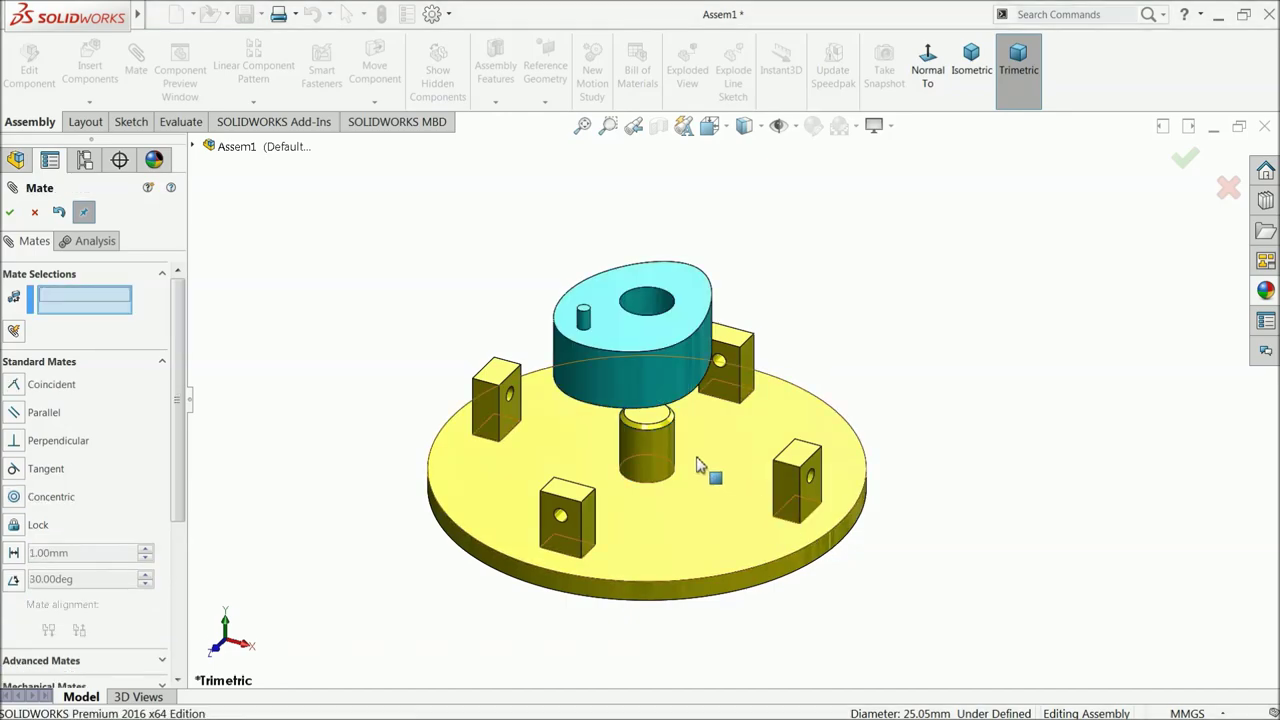
# - Mate the cam's top face coincident with the central pin's top face, and turn the cam slightly about the pin
pyautogui.click(657, 421)
pyautogui.click(612, 332)
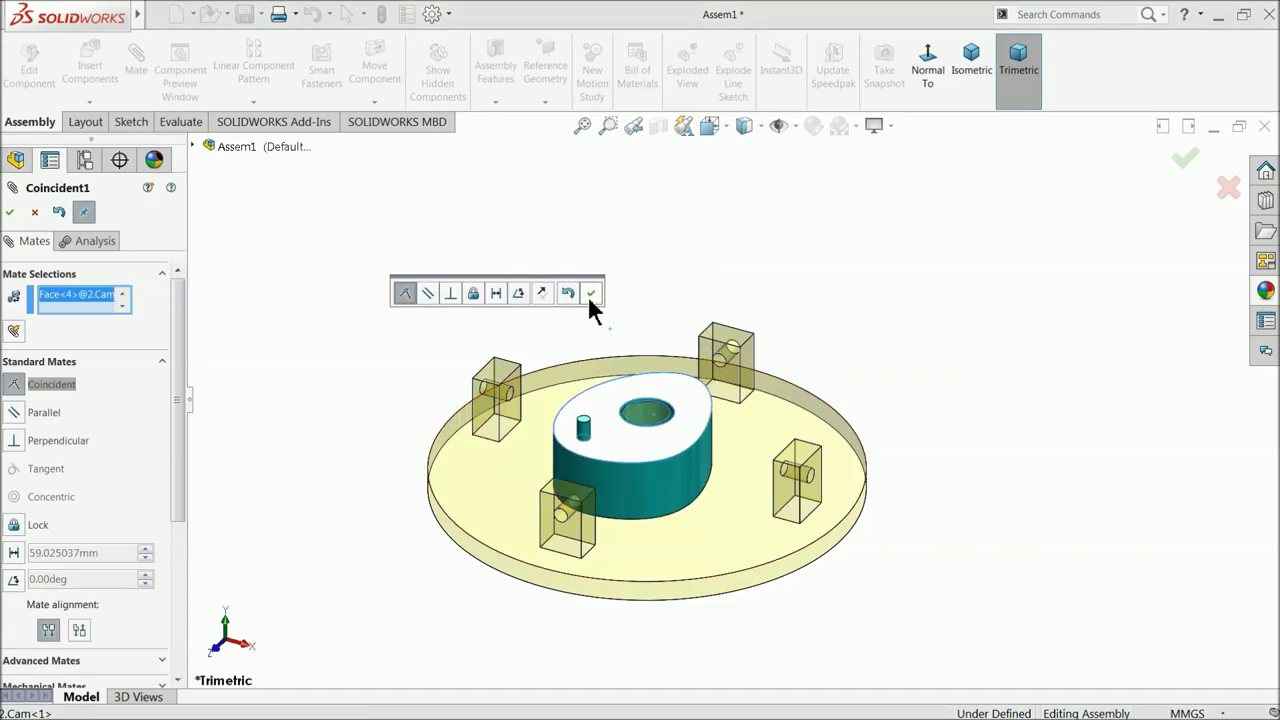
pyautogui.click(591, 293)
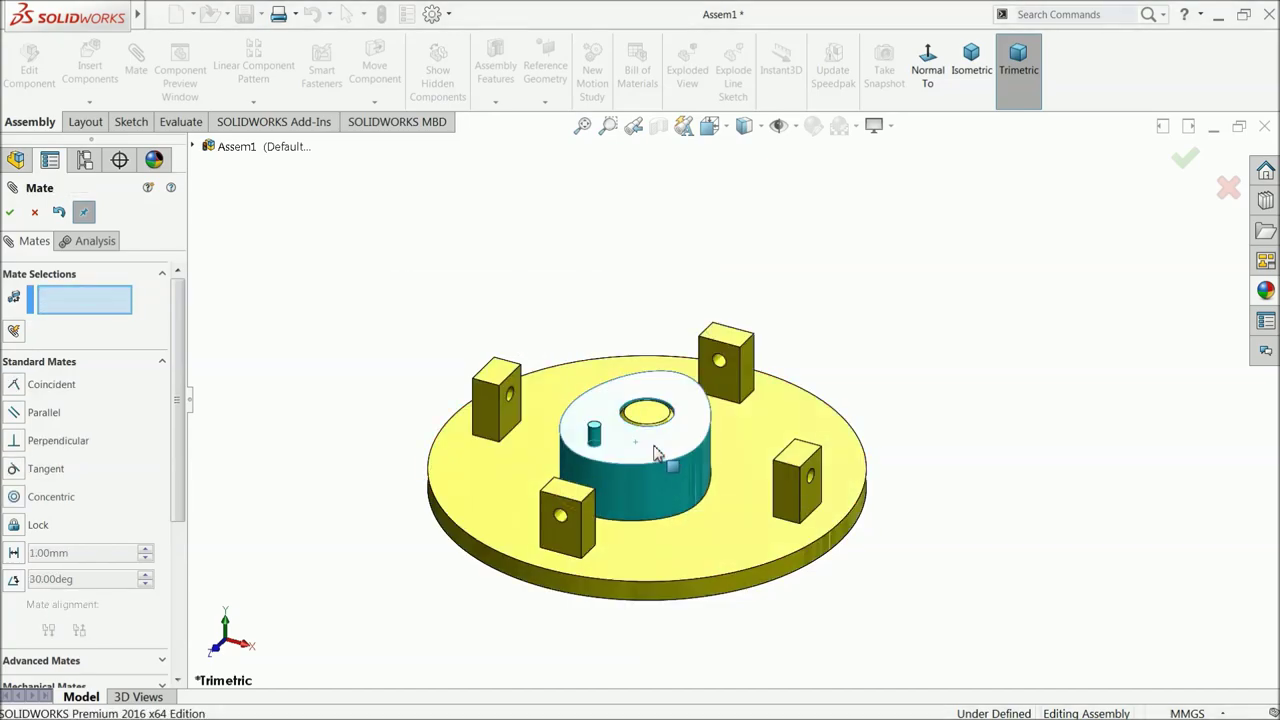
pyautogui.moveTo(655, 453); pyautogui.dragTo(622, 445)
pyautogui.click(11, 213)
# - Insert the part 3.follower into the assembly, placing it freely beside the base near one of the posts
pyautogui.moveTo(409, 406); pyautogui.dragTo(711, 426, button='middle')
pyautogui.scroll(3, 724, 347)
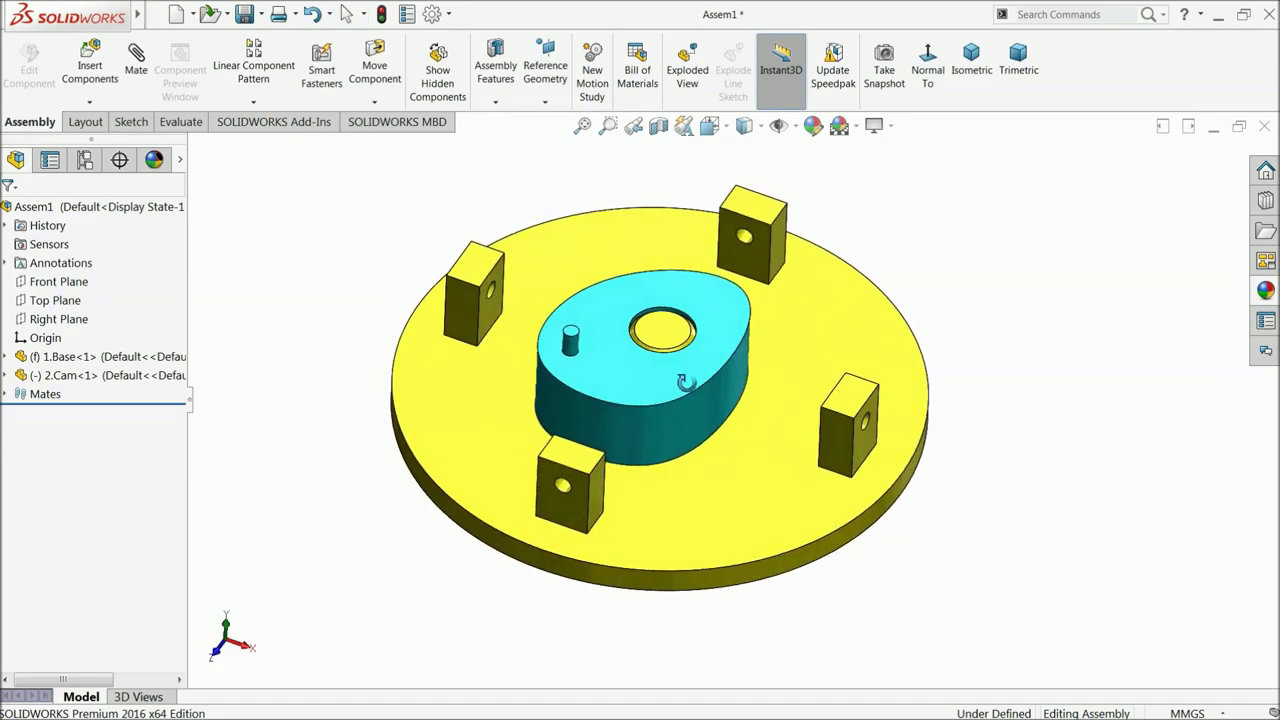
pyautogui.moveTo(708, 357); pyautogui.dragTo(703, 417, button='middle')
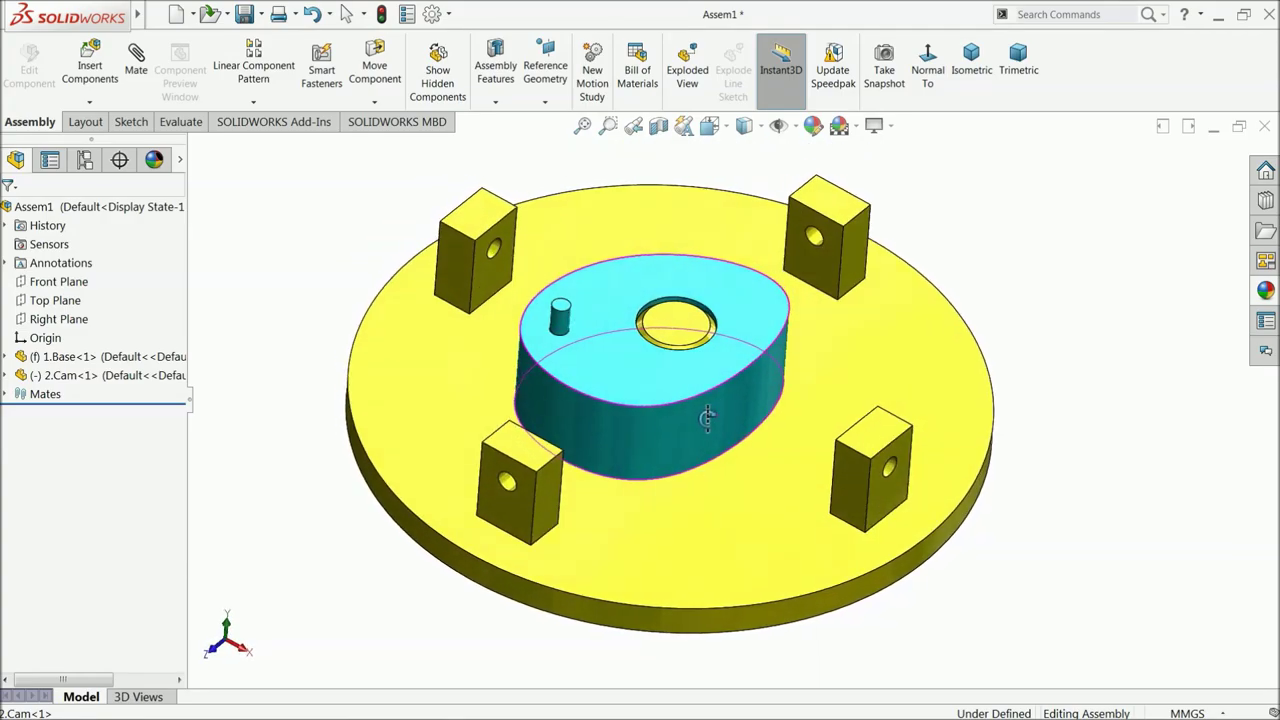
pyautogui.scroll(-2, 703, 414)
pyautogui.scroll(2, 730, 372)
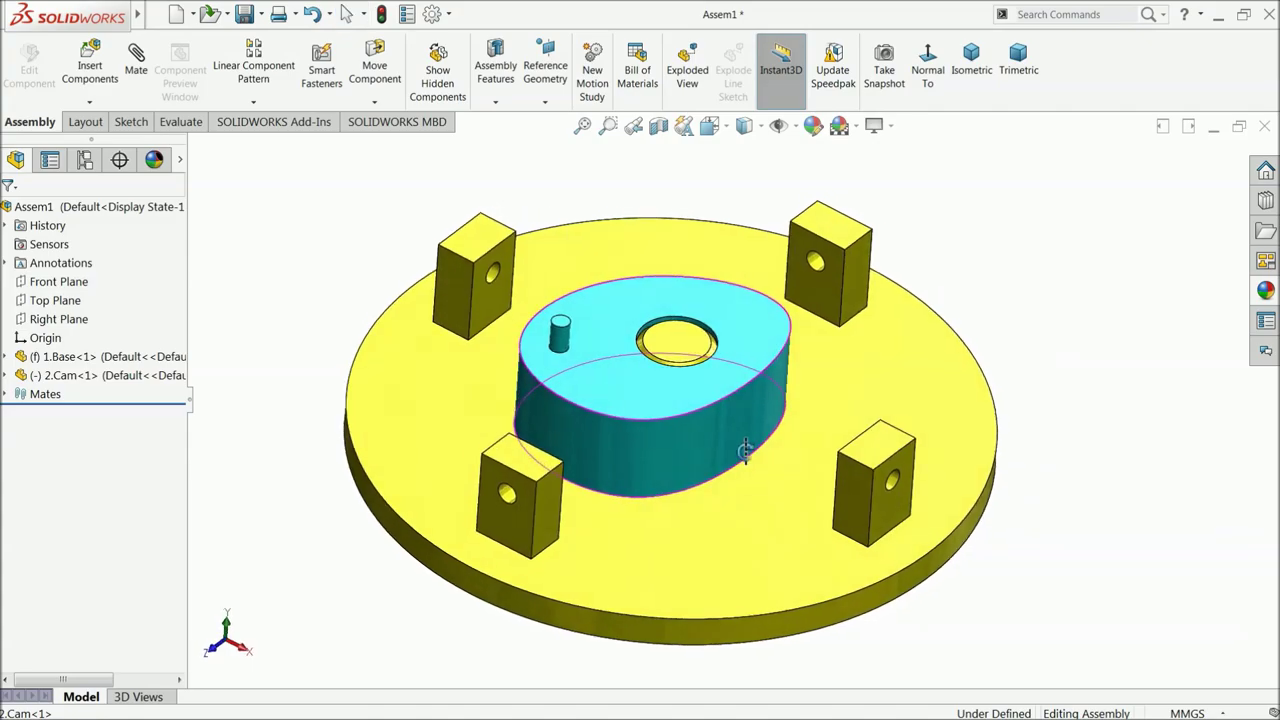
pyautogui.click(92, 62)
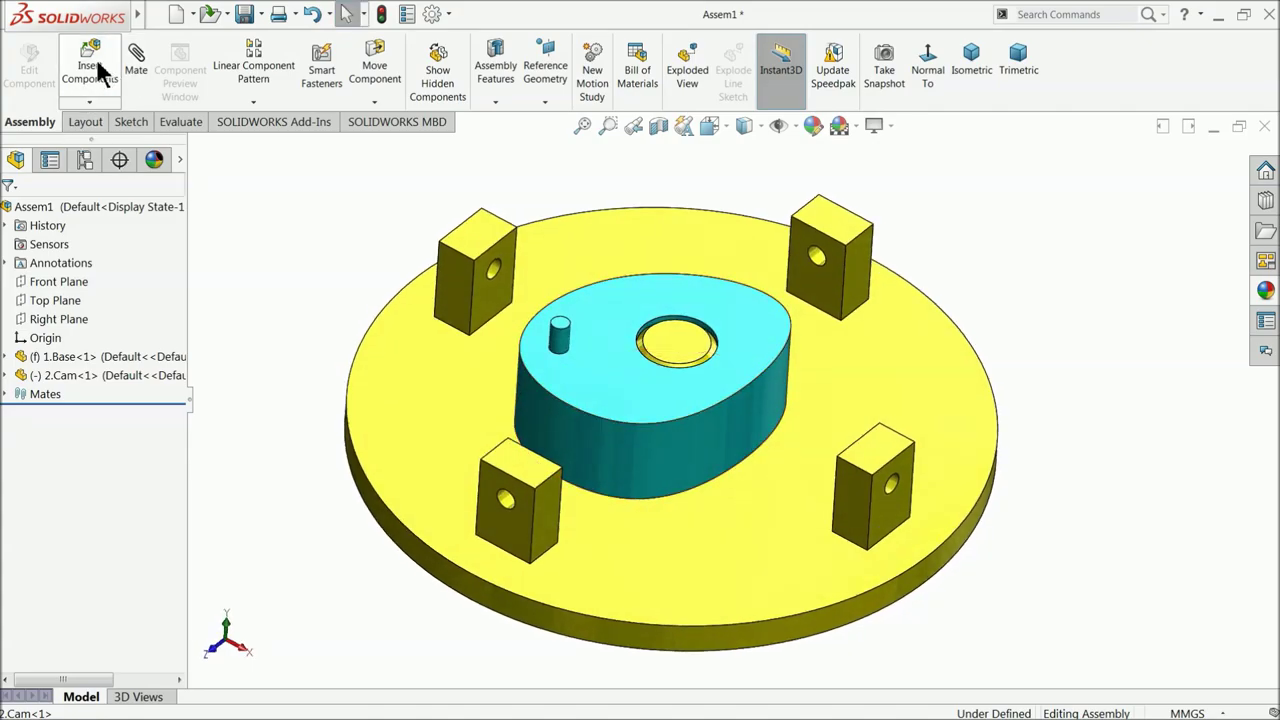
pyautogui.click(72, 542)
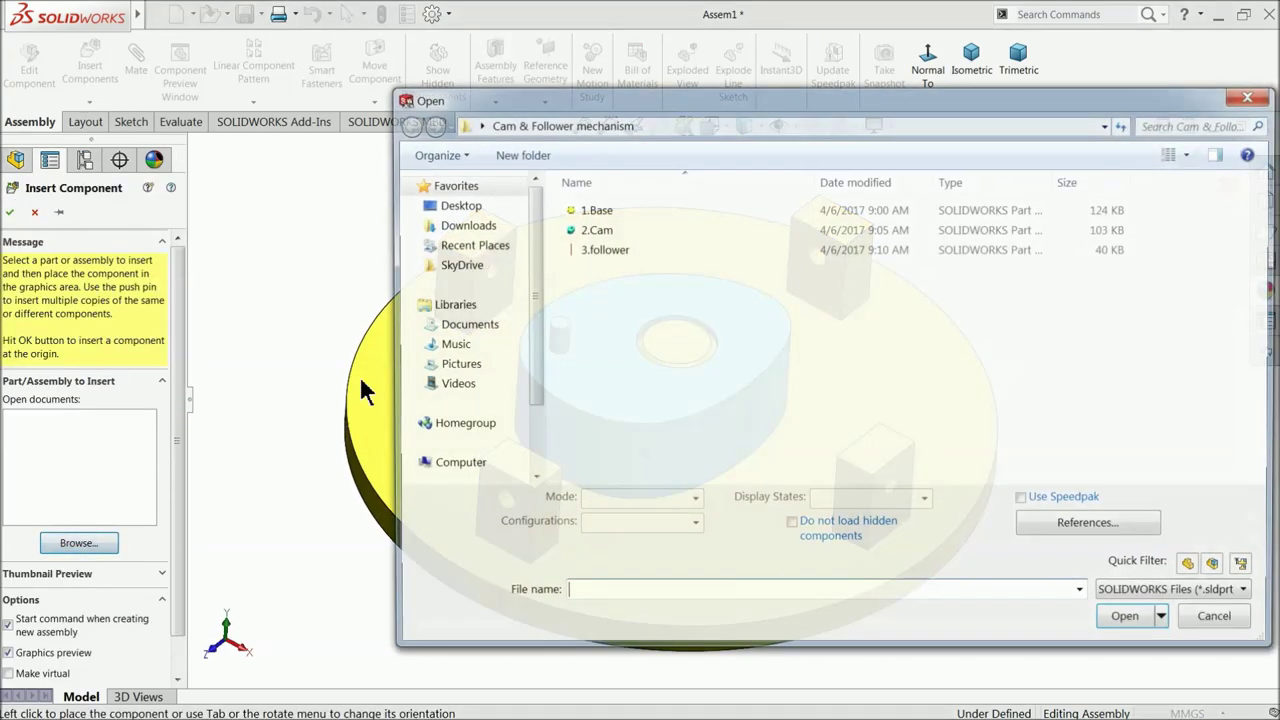
pyautogui.click(598, 250)
pyautogui.click(1124, 612)
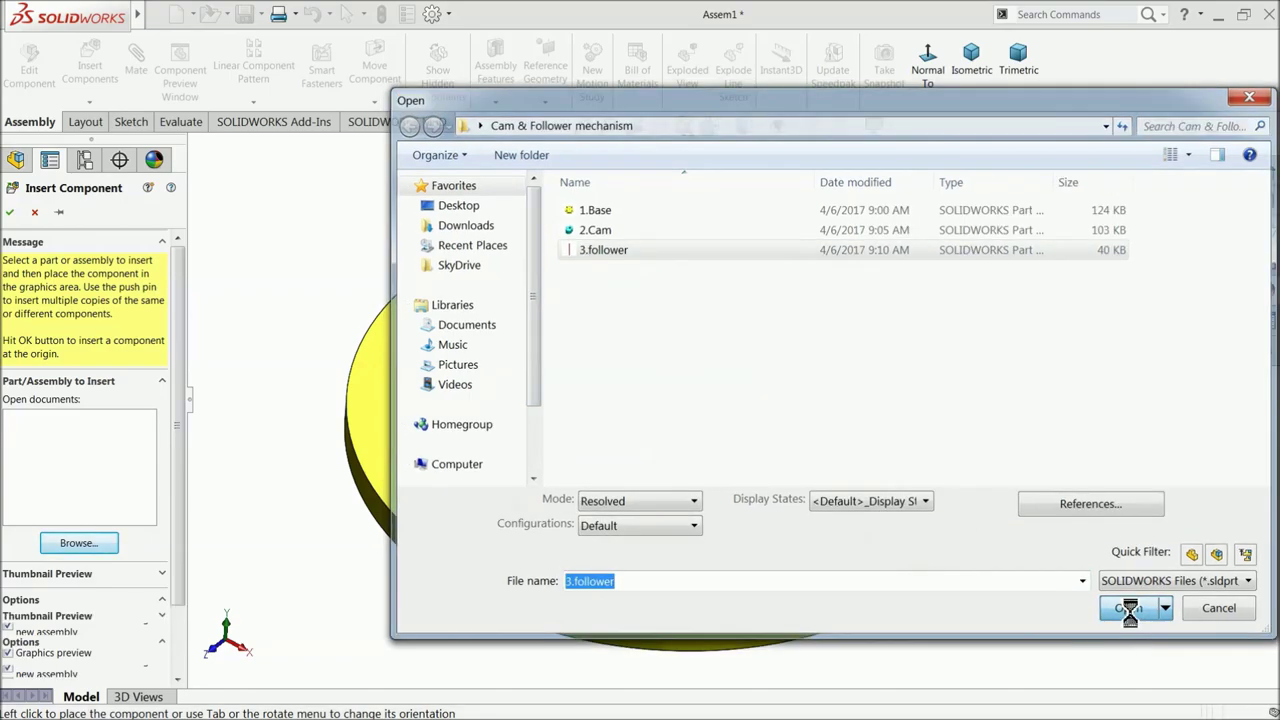
pyautogui.click(967, 438)
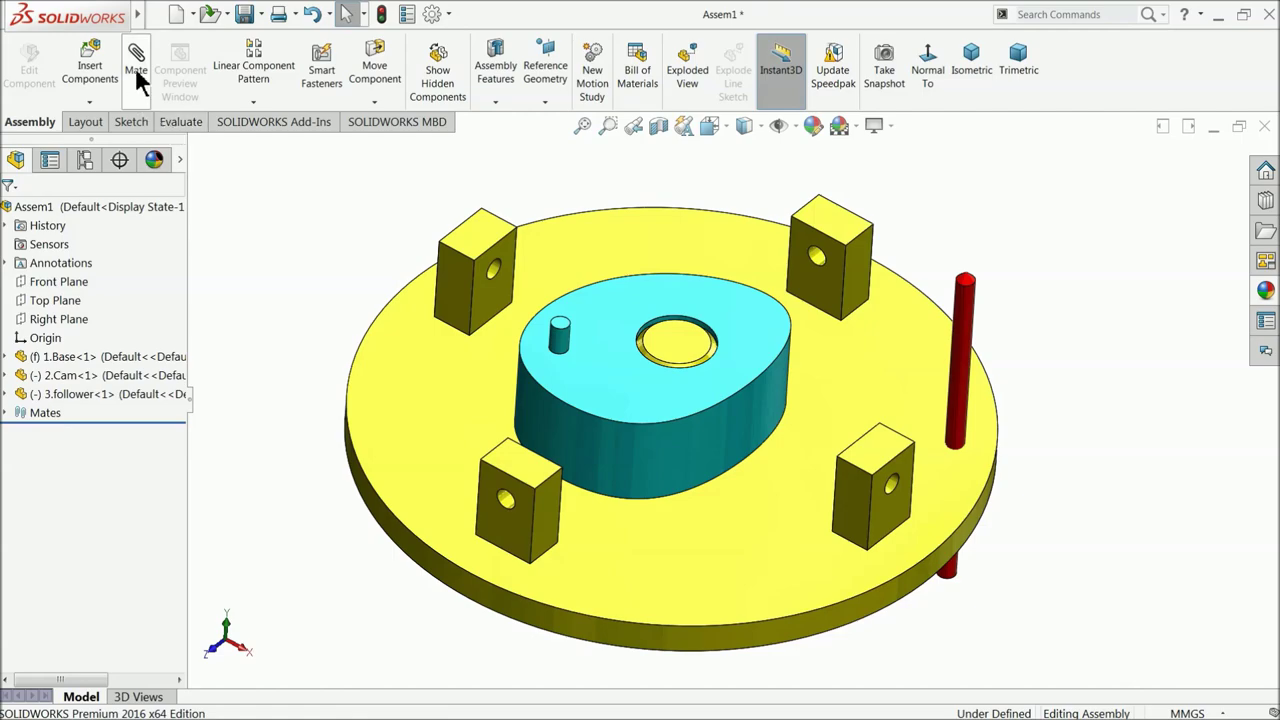
# - Add a concentric mate between the follower rod and the hole of its nearest post, flipping the alignment so the pointed tip faces the cam
pyautogui.click(136, 70)
pyautogui.click(893, 484)
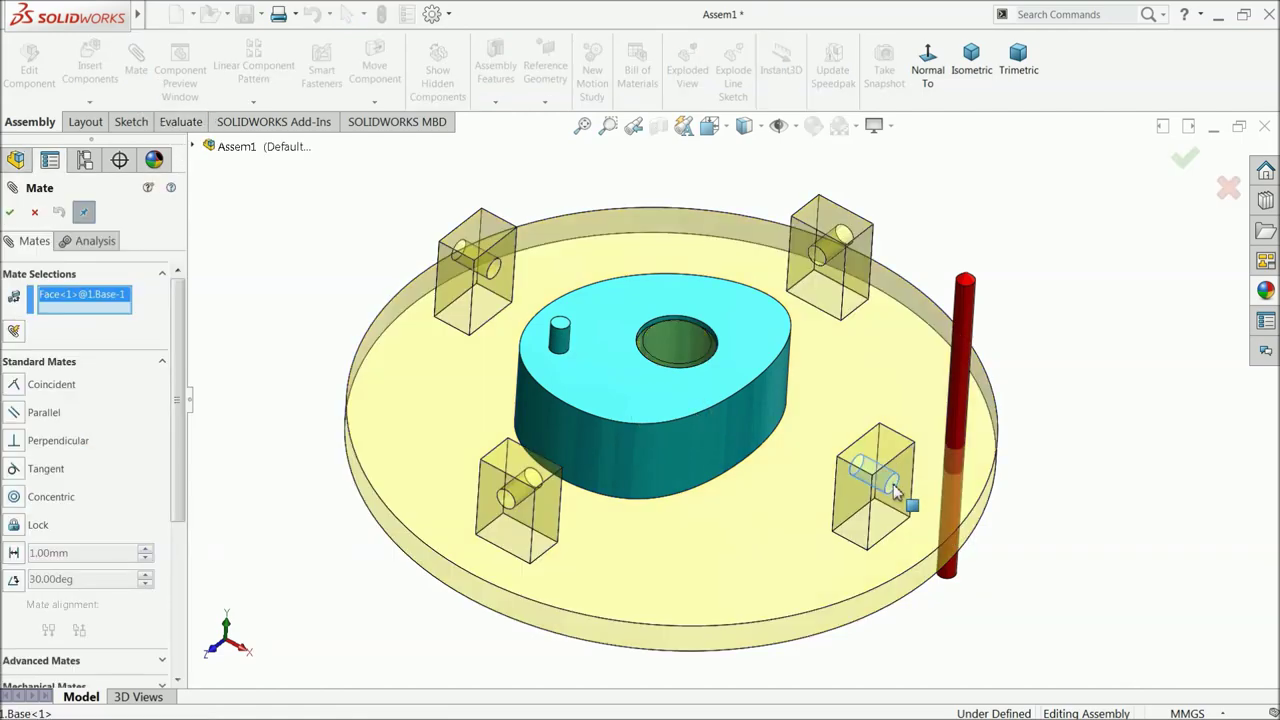
pyautogui.click(967, 377)
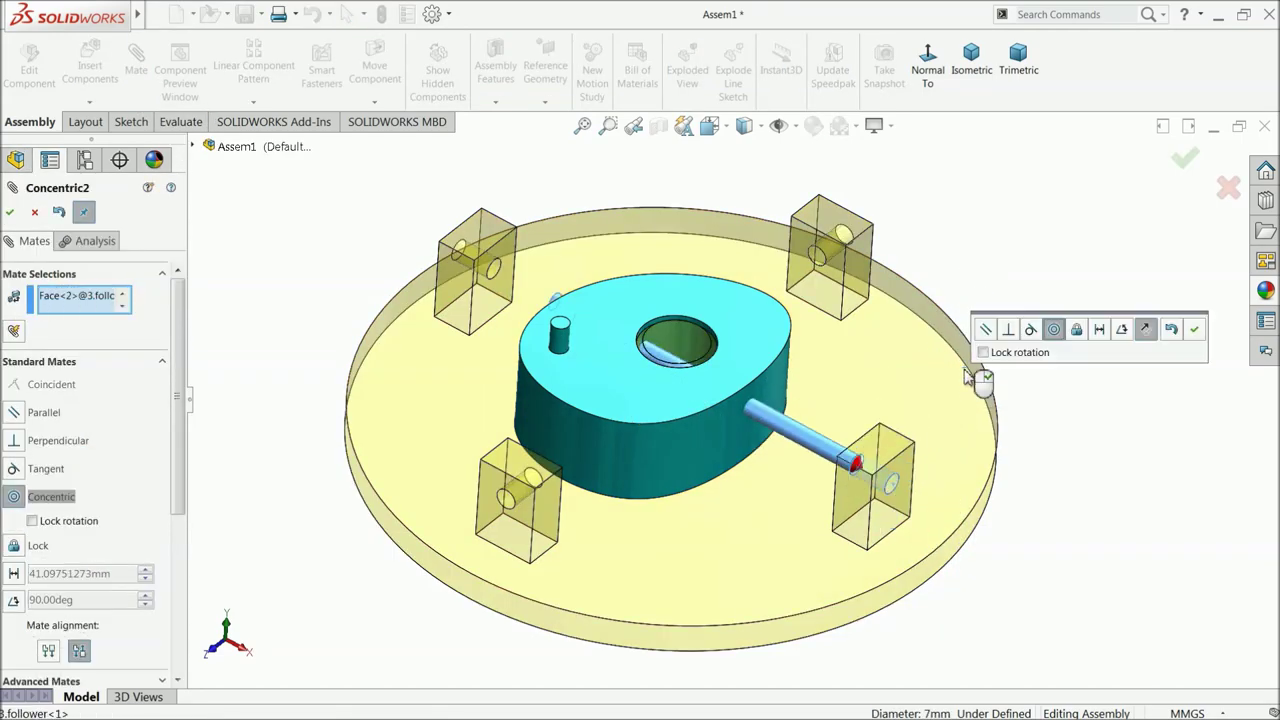
pyautogui.click(1145, 328)
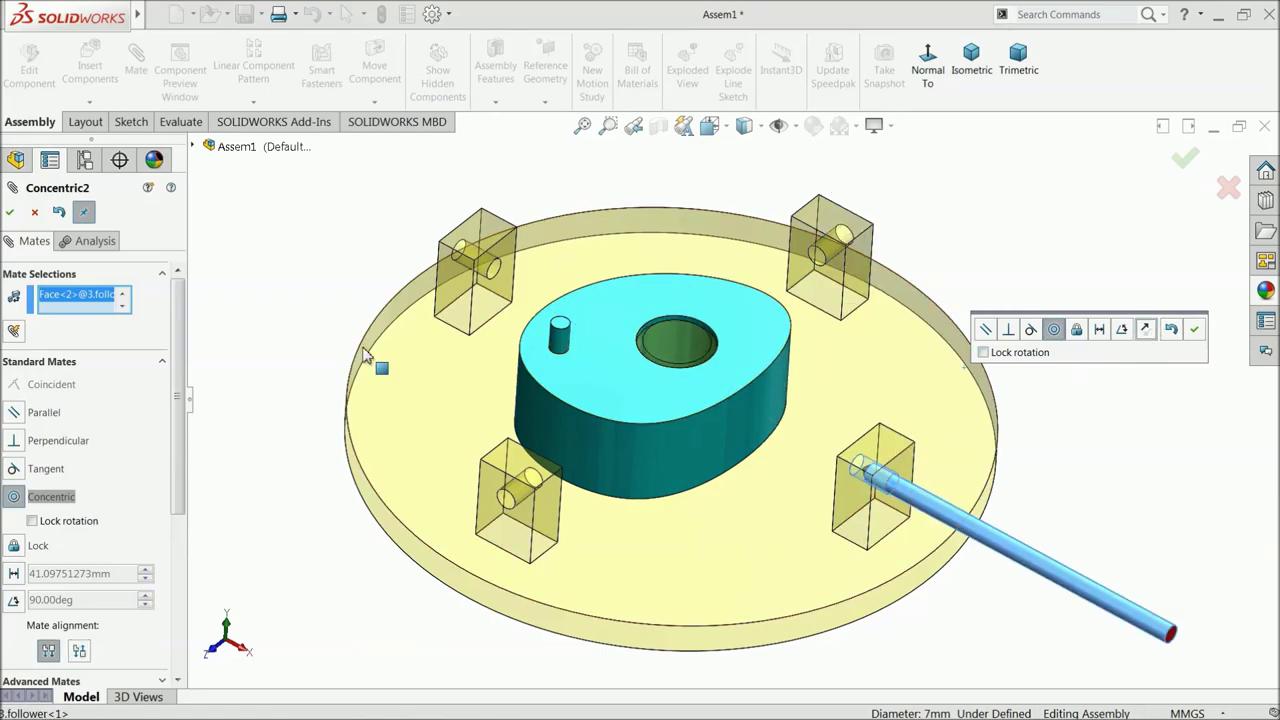
pyautogui.click(10, 213)
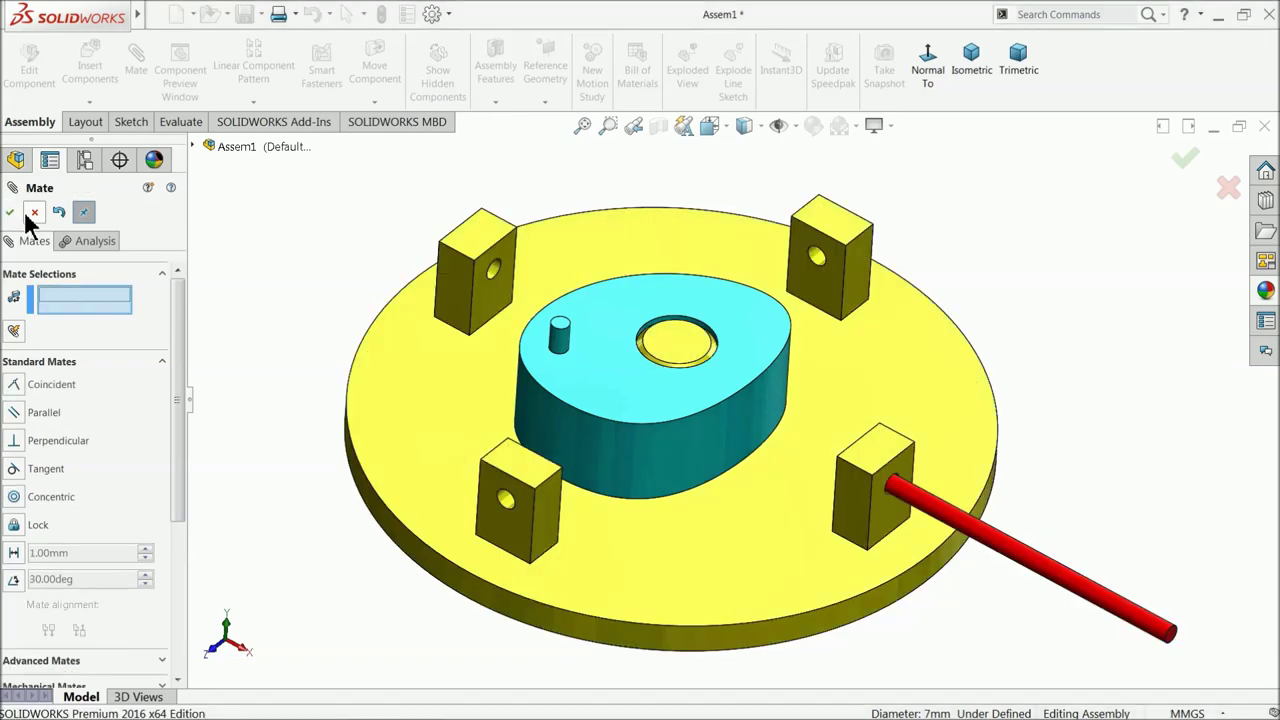
# - Slide the follower through the post toward the cam, leave the Mate command, and inspect the rod's fit in the hole up close
pyautogui.moveTo(1037, 565); pyautogui.dragTo(900, 512)
pyautogui.scroll(-10, 889, 514)
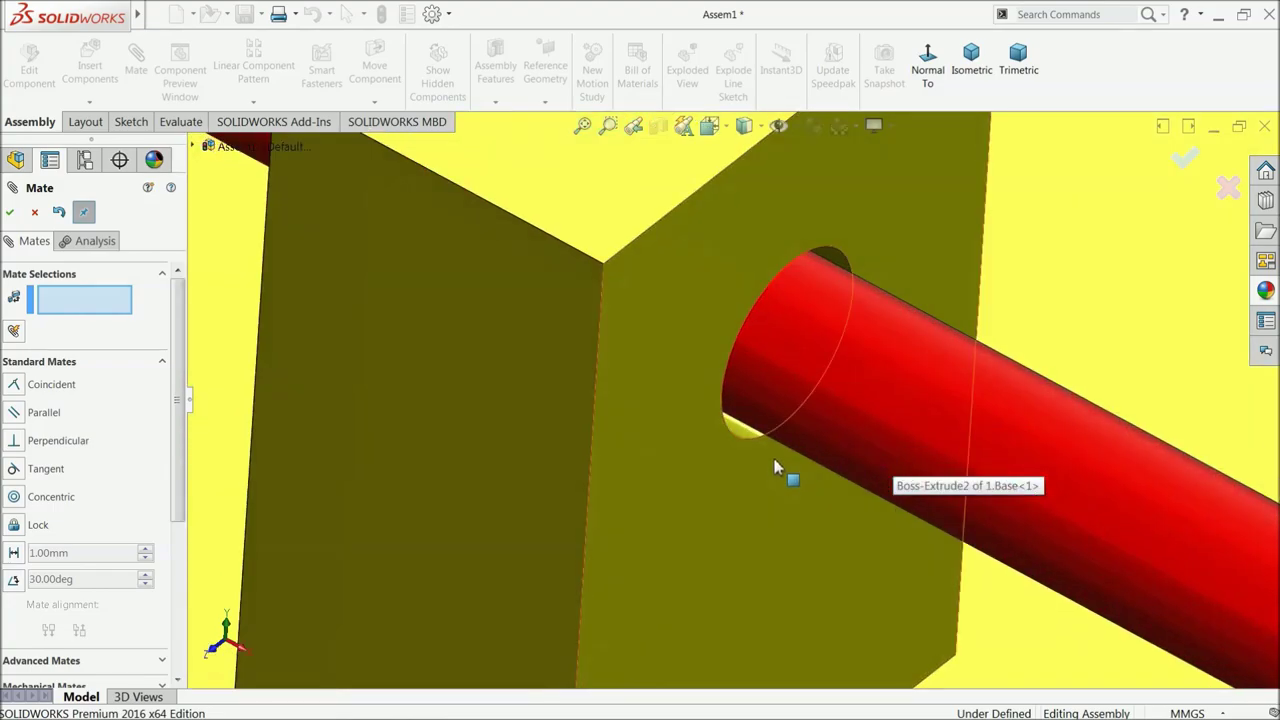
pyautogui.click(656, 454)
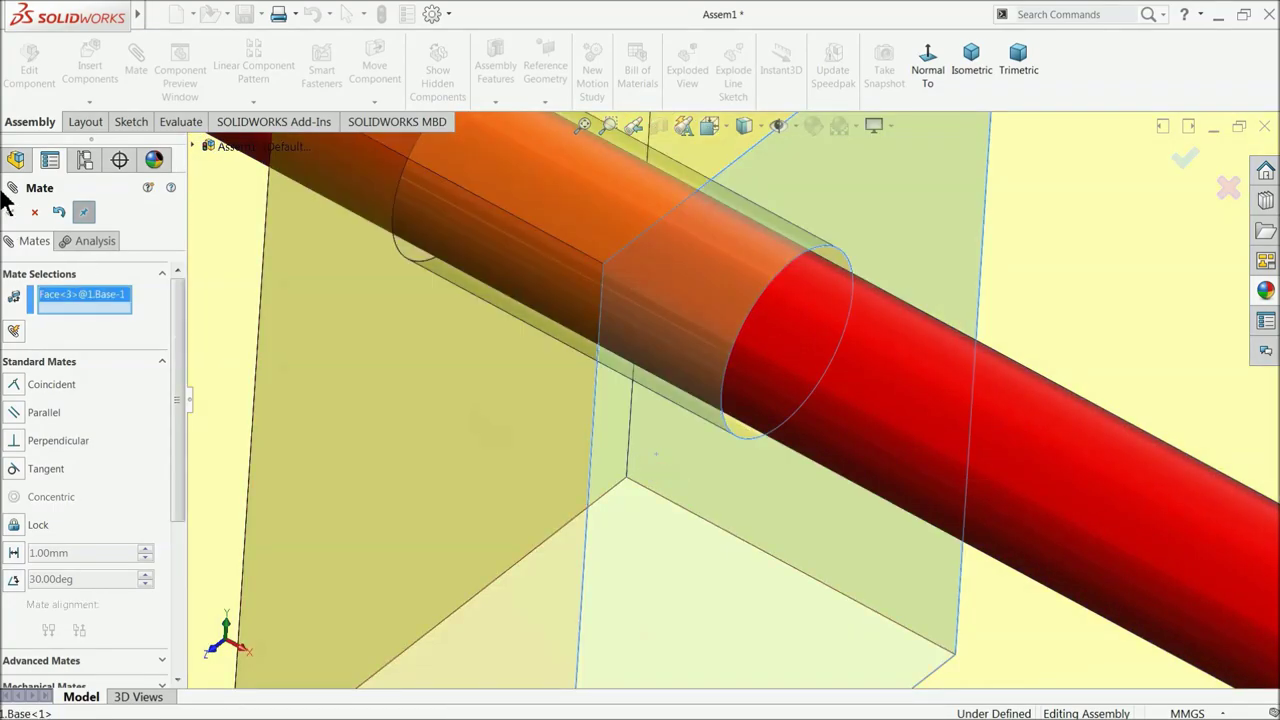
pyautogui.click(34, 213)
pyautogui.moveTo(734, 429); pyautogui.dragTo(740, 394, button='middle')
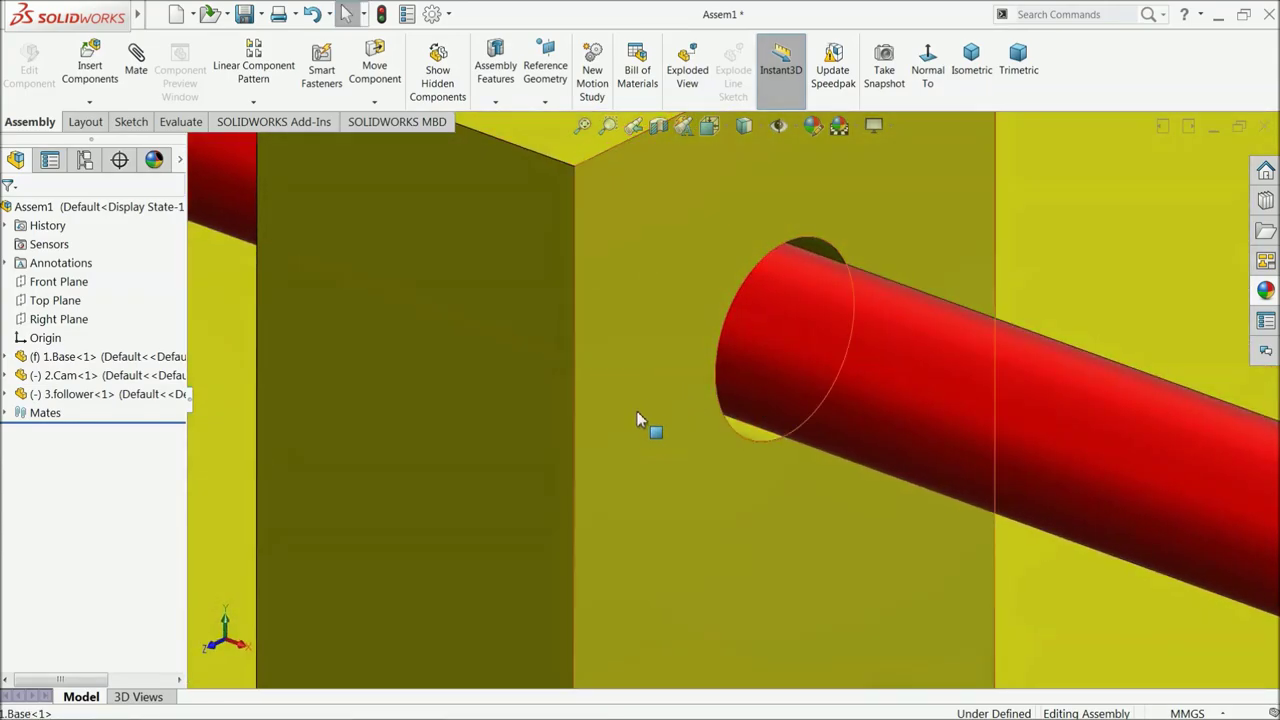
pyautogui.scroll(6, 646, 423)
pyautogui.scroll(5, 617, 366)
pyautogui.scroll(-1, 620, 366)
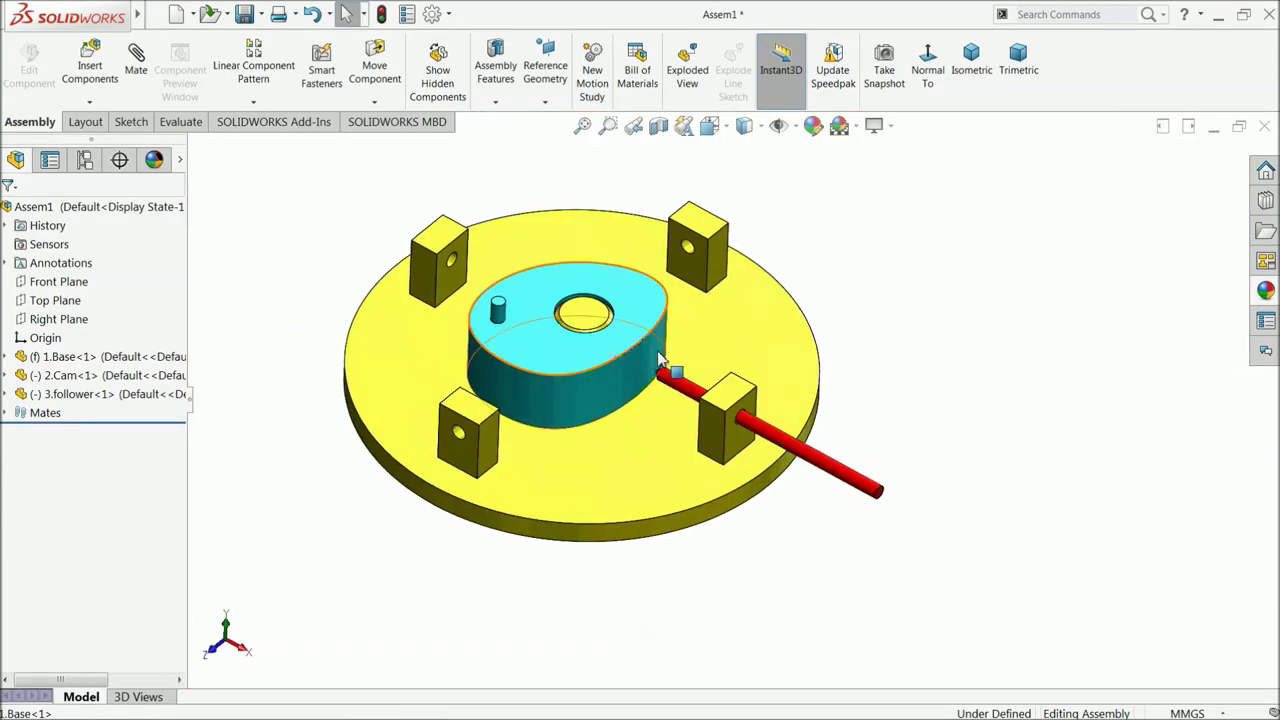
# - Open the base part in its own window from the assembly
pyautogui.scroll(-5, 654, 366)
pyautogui.click(780, 425)
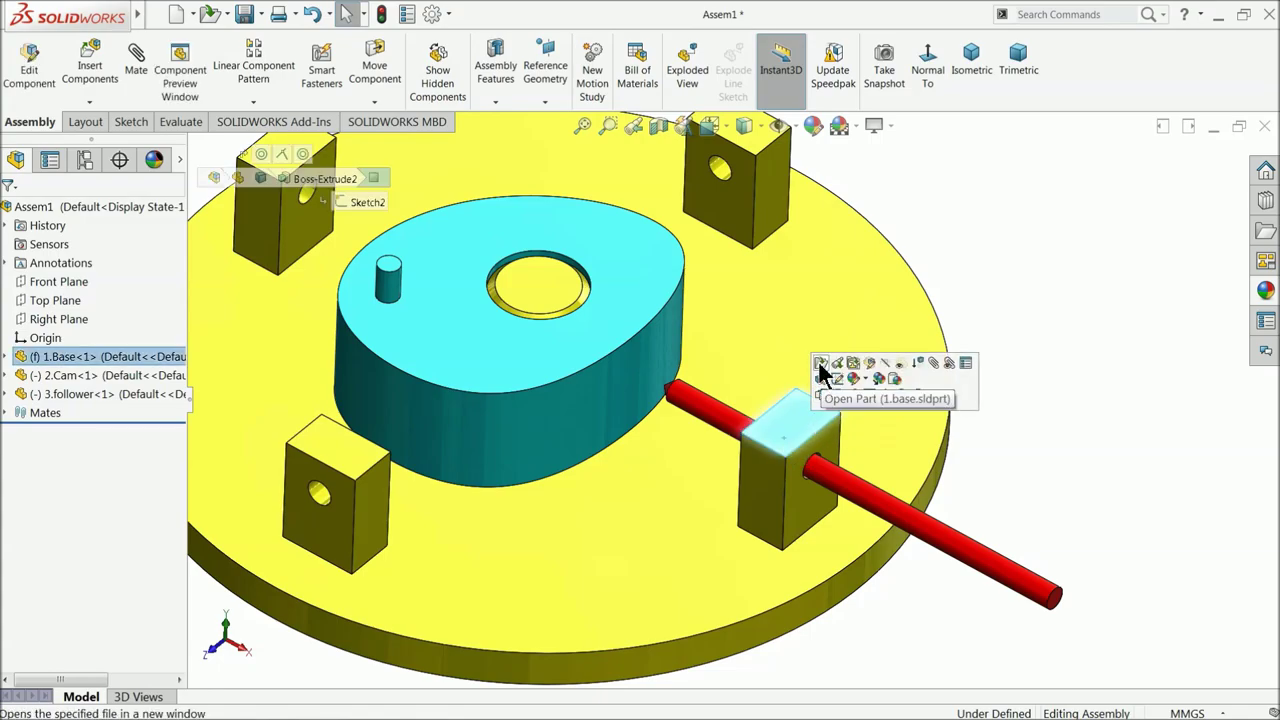
pyautogui.click(819, 365)
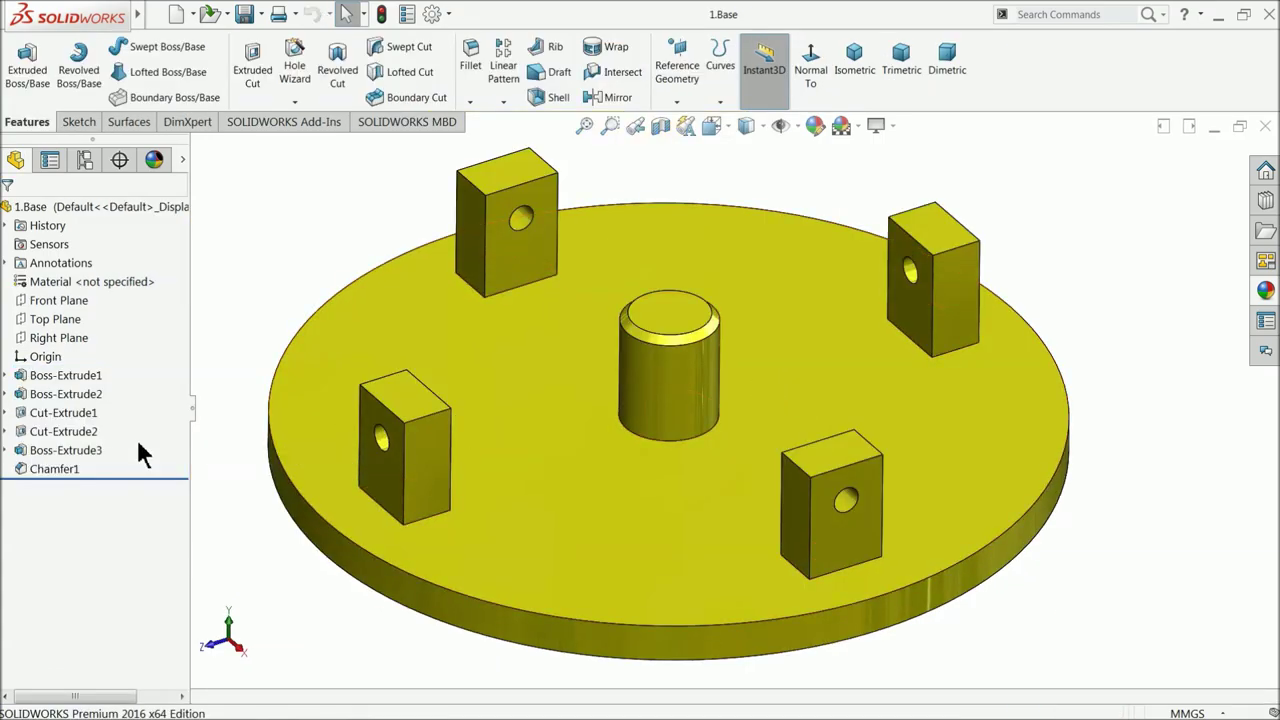
# - Edit Sketch3 of Cut-Extrude1, set the post hole's diameter to 6.05 mm, and exit the sketch
pyautogui.click(22, 414)
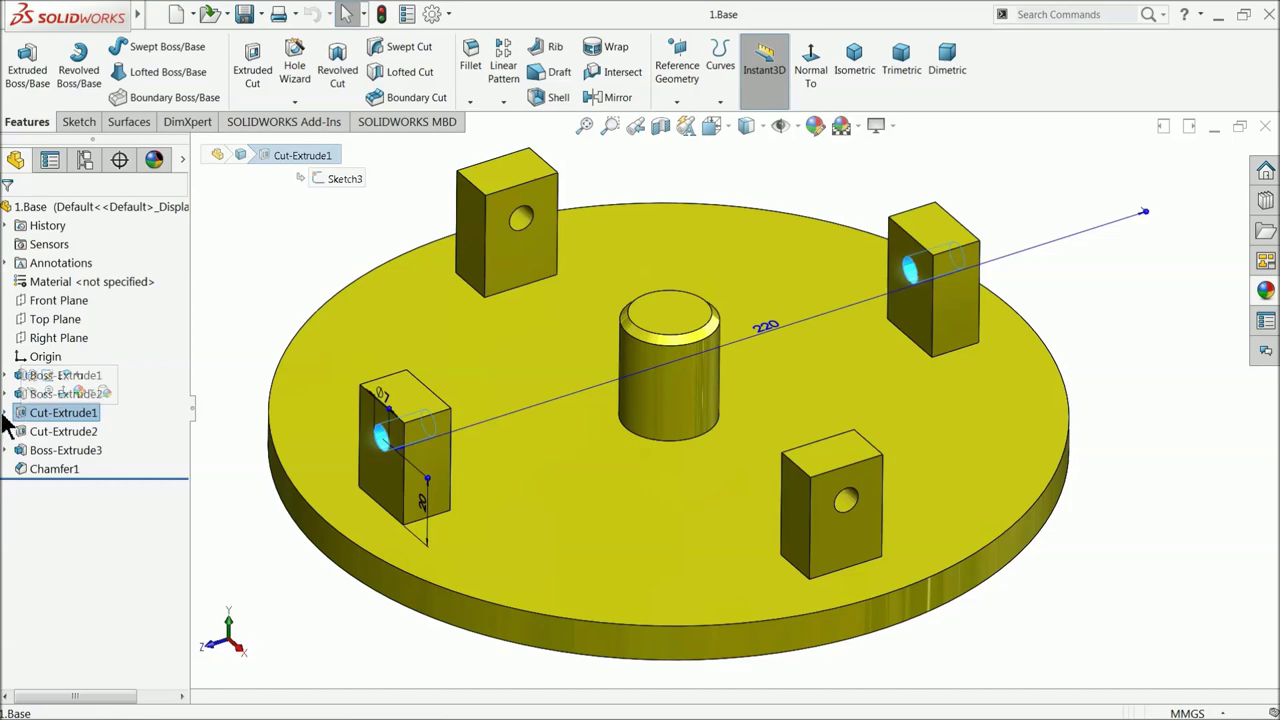
pyautogui.click(7, 413)
pyautogui.click(50, 432)
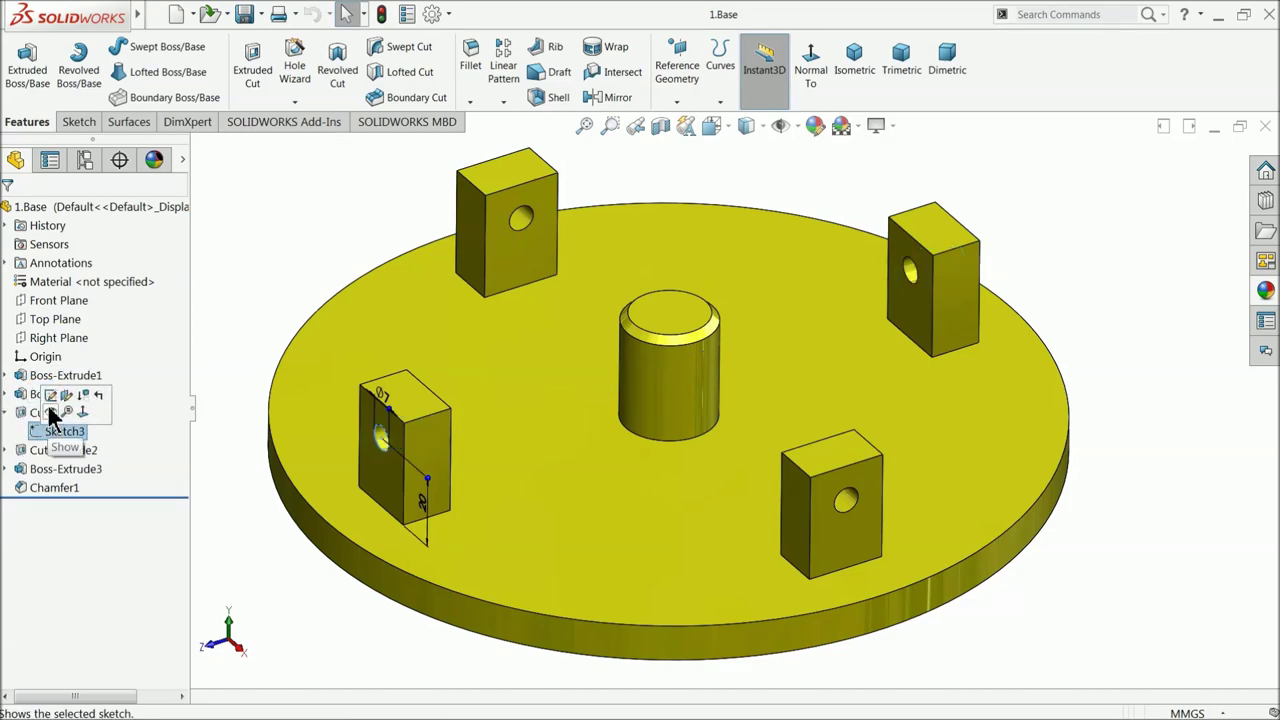
pyautogui.click(50, 396)
pyautogui.scroll(-5, 345, 435)
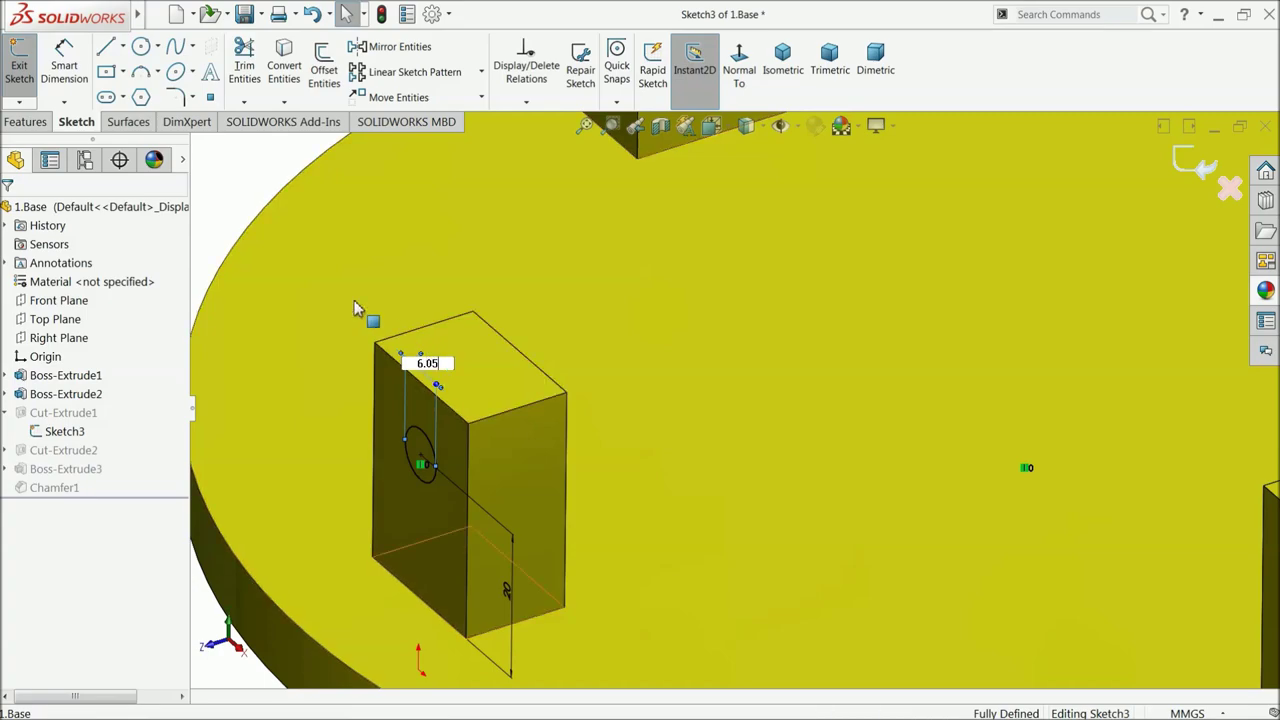
pyautogui.click(250, 200)
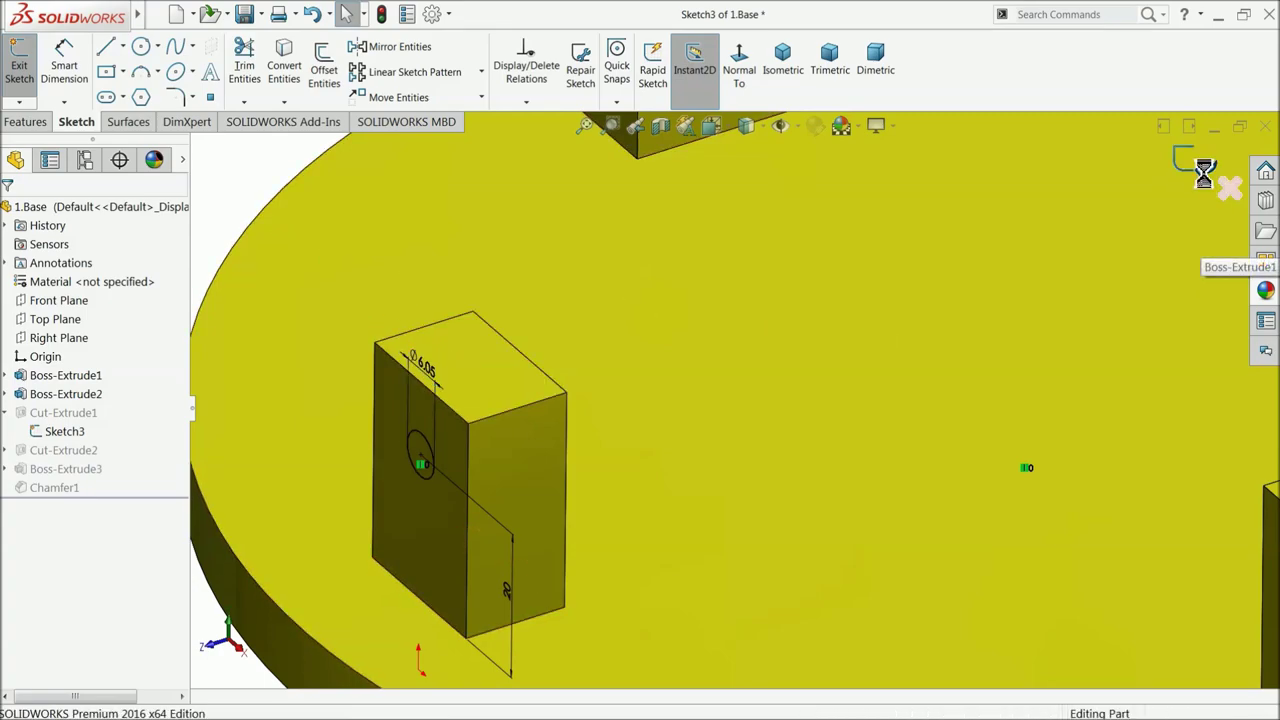
pyautogui.click(1200, 168)
pyautogui.scroll(5, 750, 483)
pyautogui.scroll(-3, 954, 486)
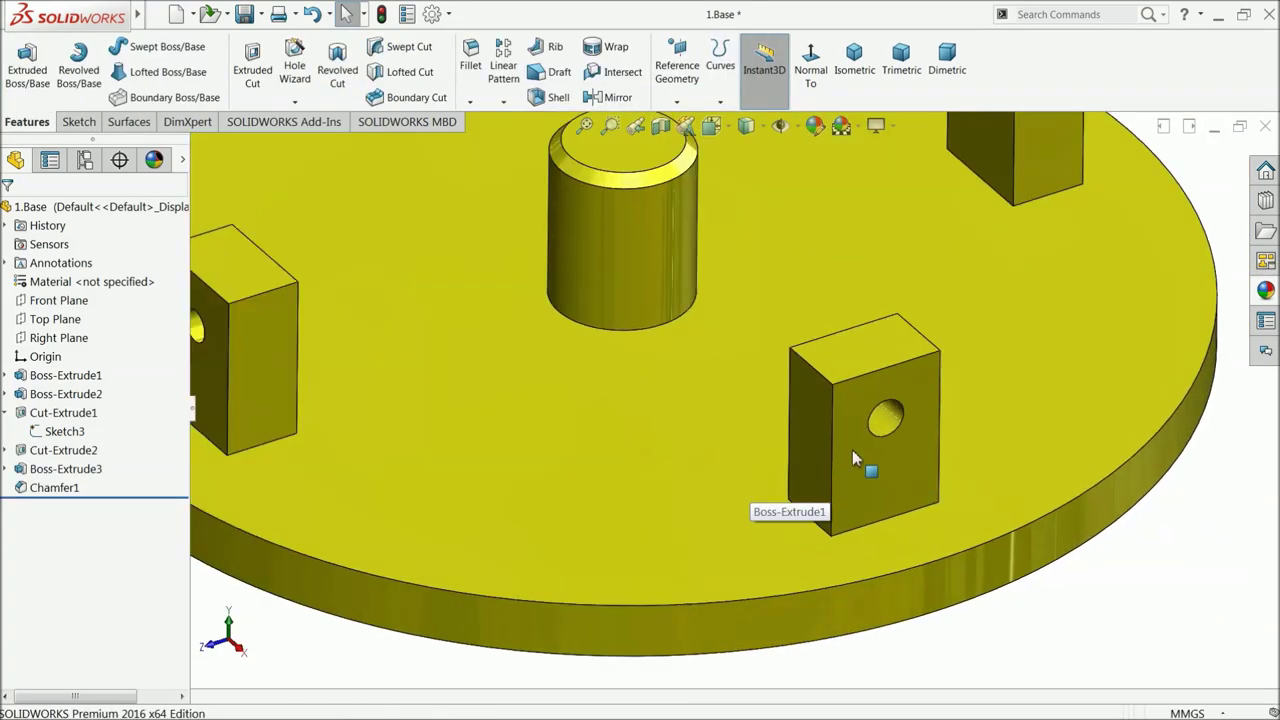
# - Edit Sketch4 of Cut-Extrude2, set the hole diameter to 6.05 mm, and exit the sketch
pyautogui.click(897, 426)
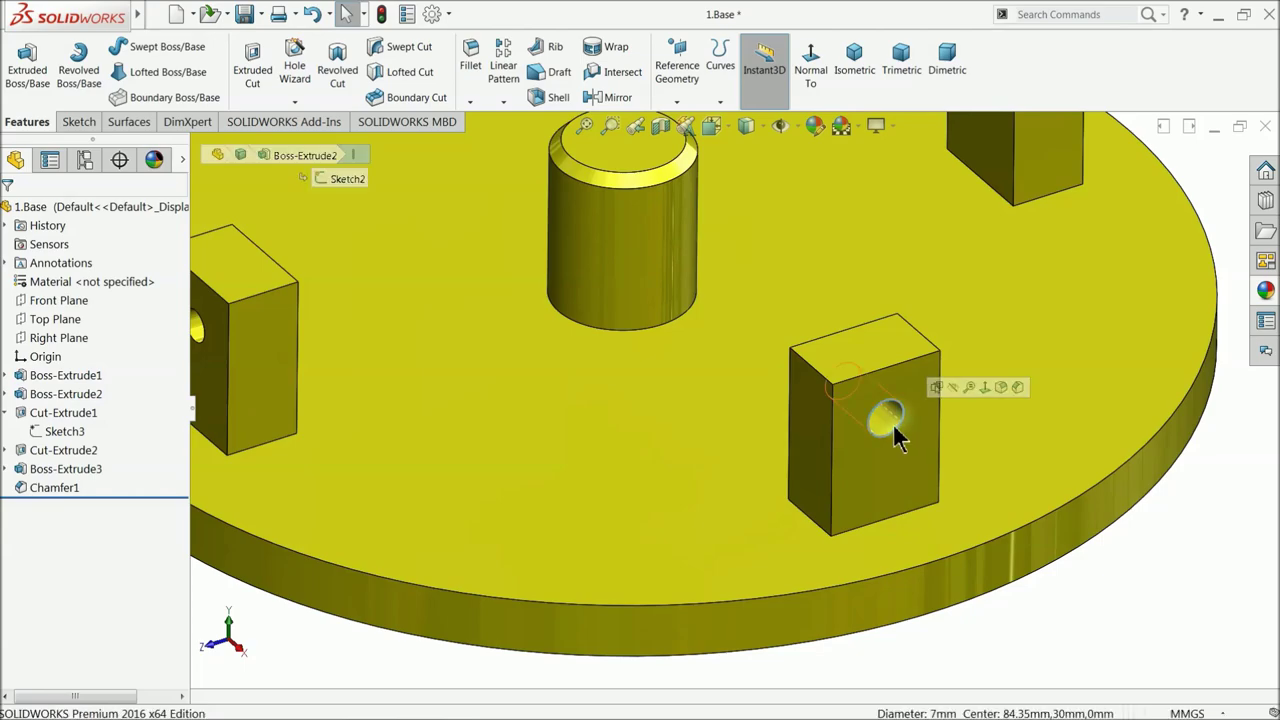
pyautogui.click(7, 451)
pyautogui.click(36, 470)
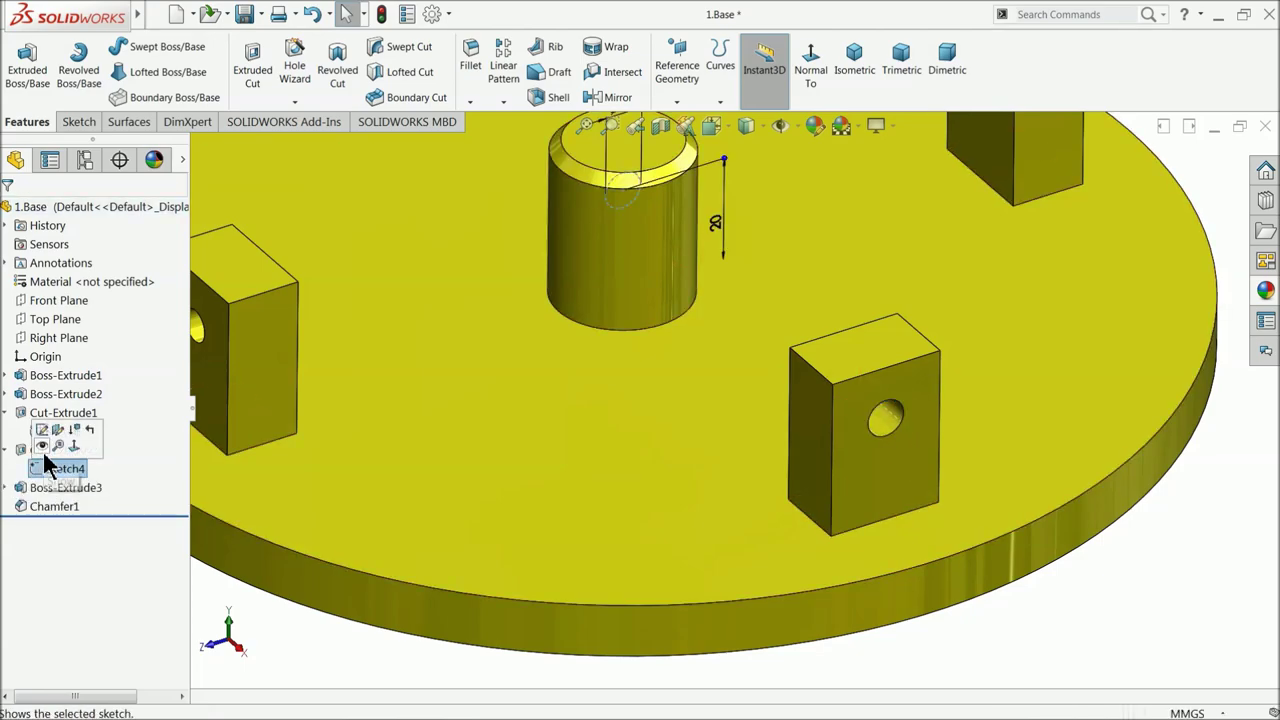
pyautogui.click(41, 429)
pyautogui.scroll(-5, 495, 410)
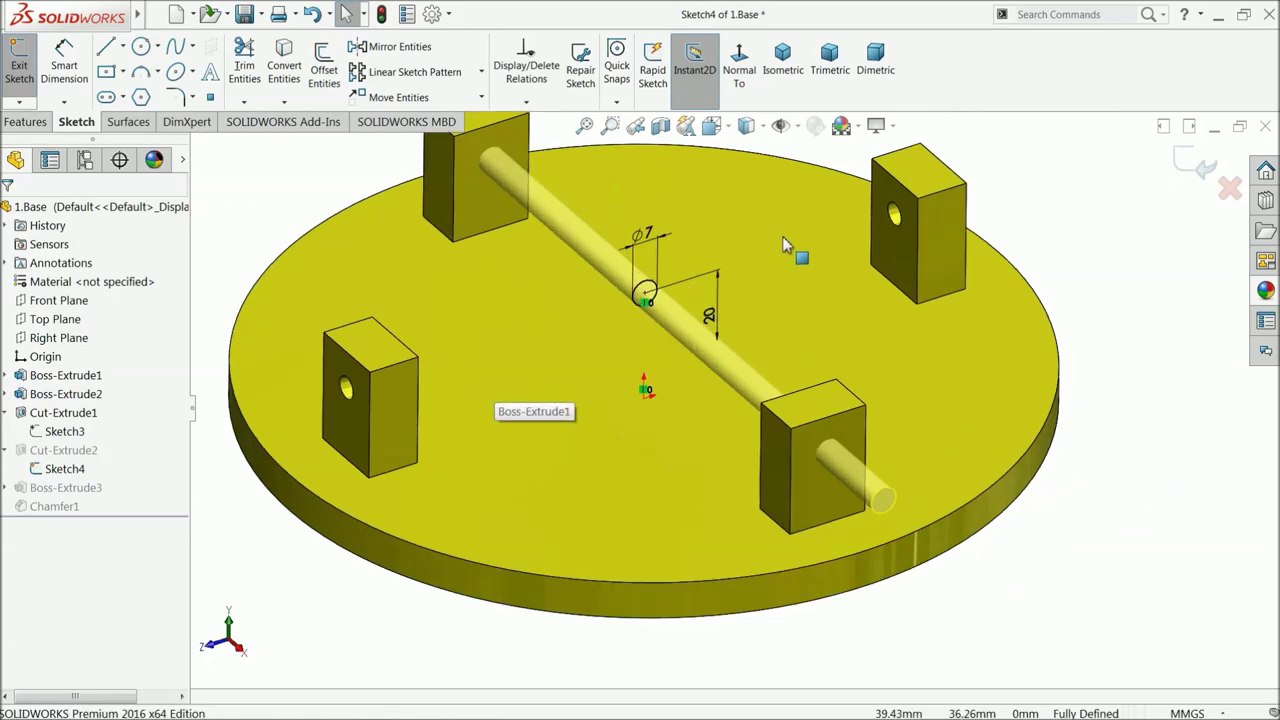
pyautogui.click(540, 276)
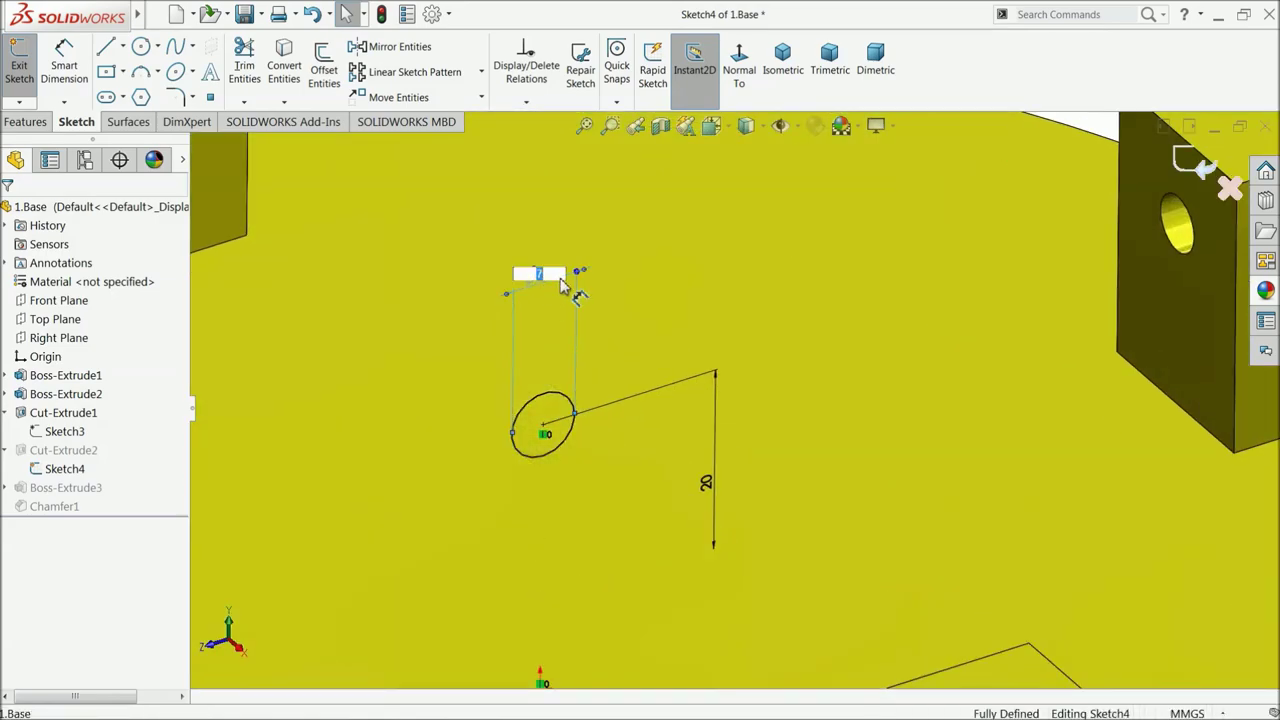
pyautogui.write('6.05')
pyautogui.press('Return')
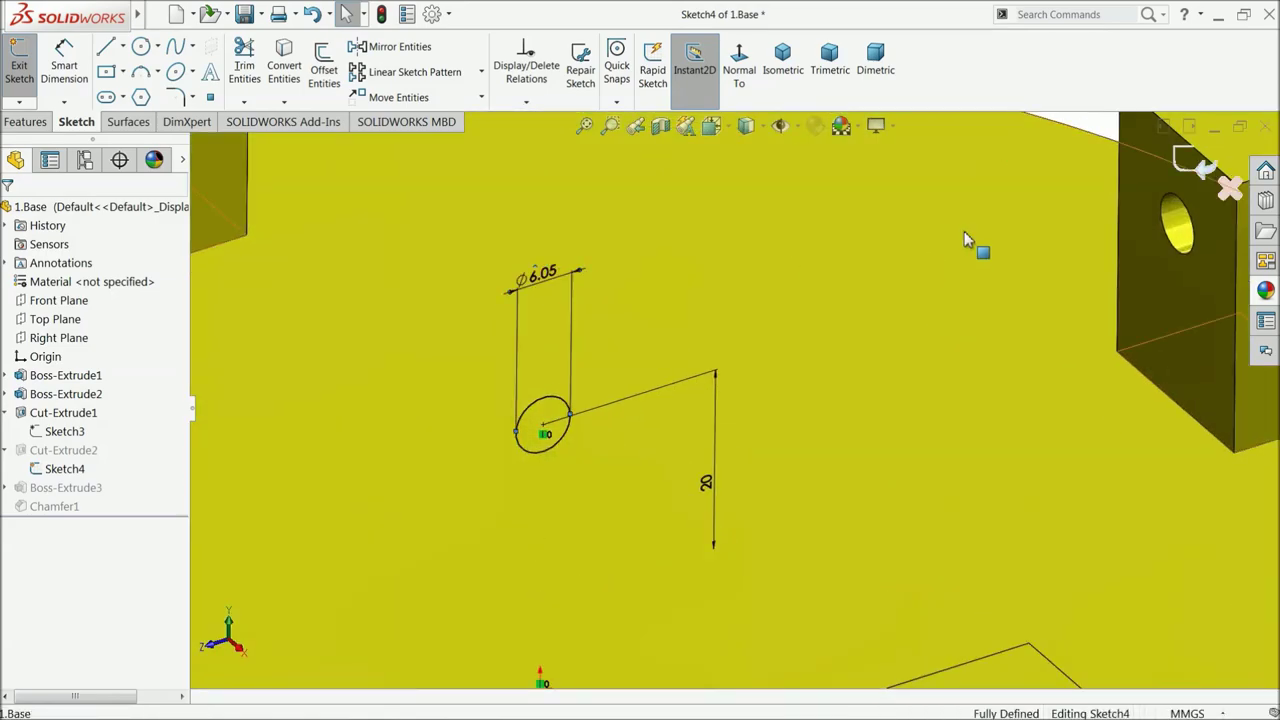
pyautogui.click(1192, 163)
pyautogui.scroll(6, 697, 340)
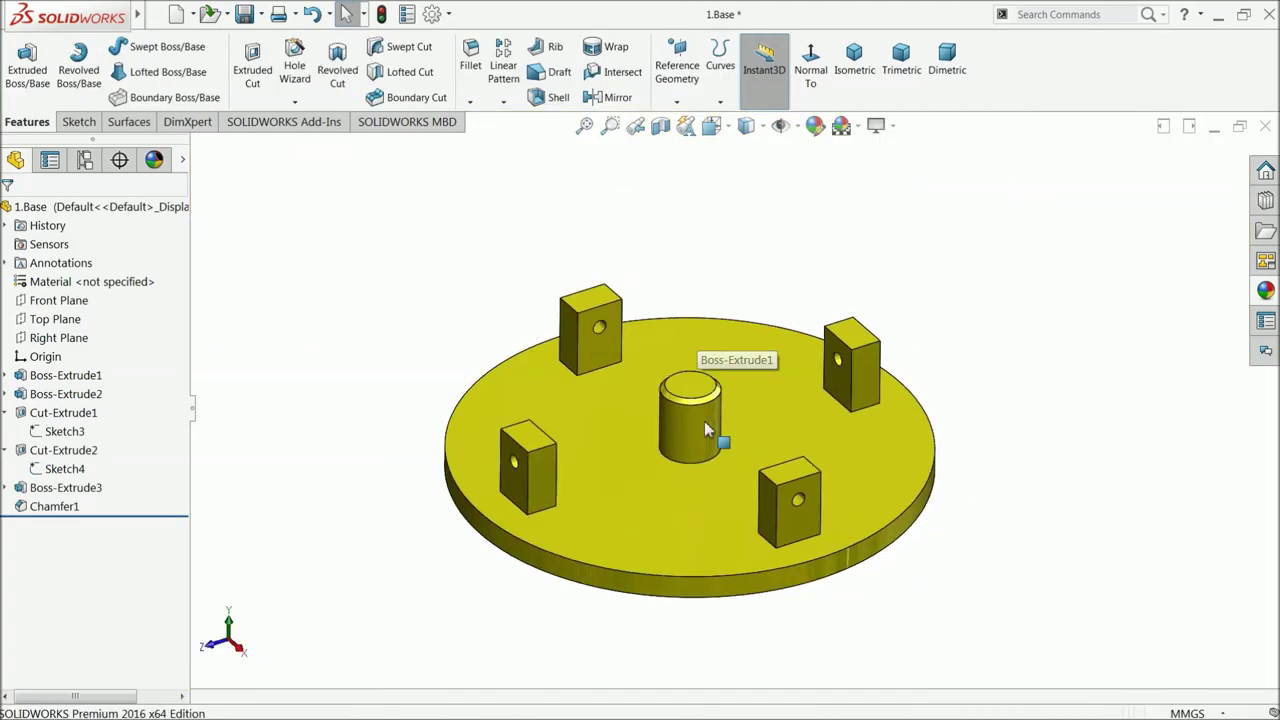
# - Close the base part with its changes saved and rebuild the assembly
pyautogui.scroll(-1, 710, 440)
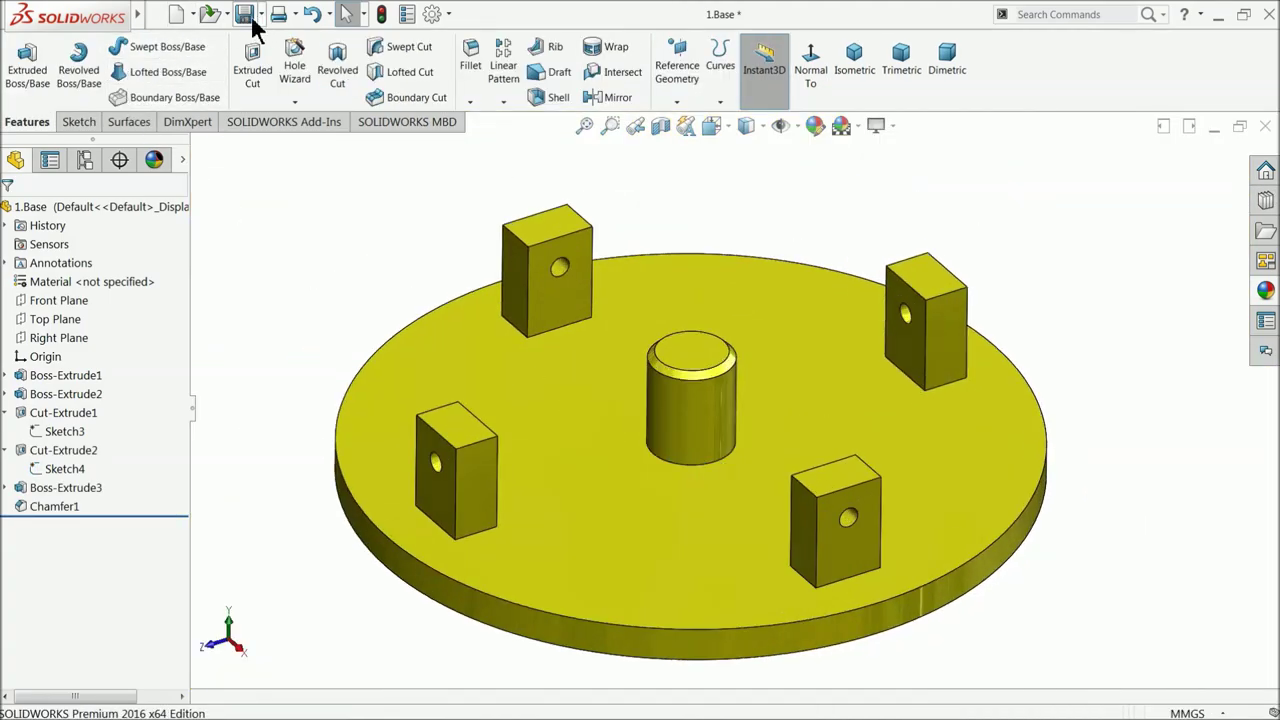
pyautogui.click(1266, 128)
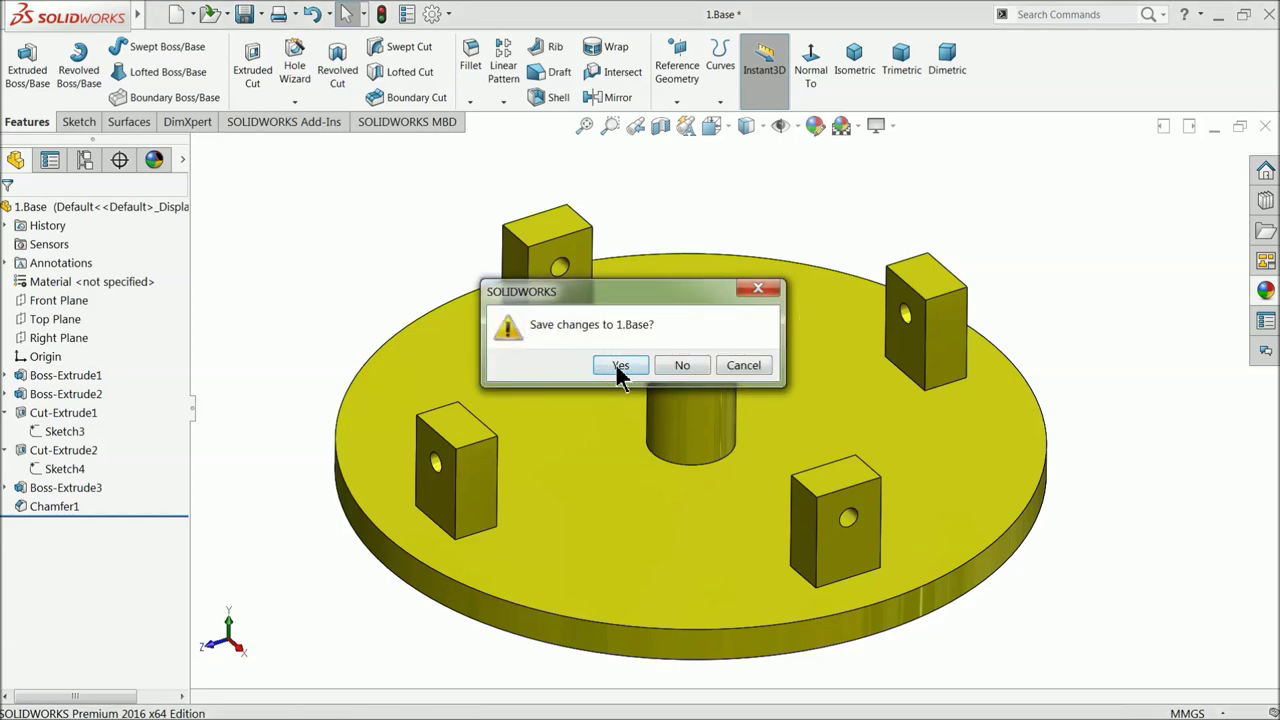
pyautogui.click(620, 366)
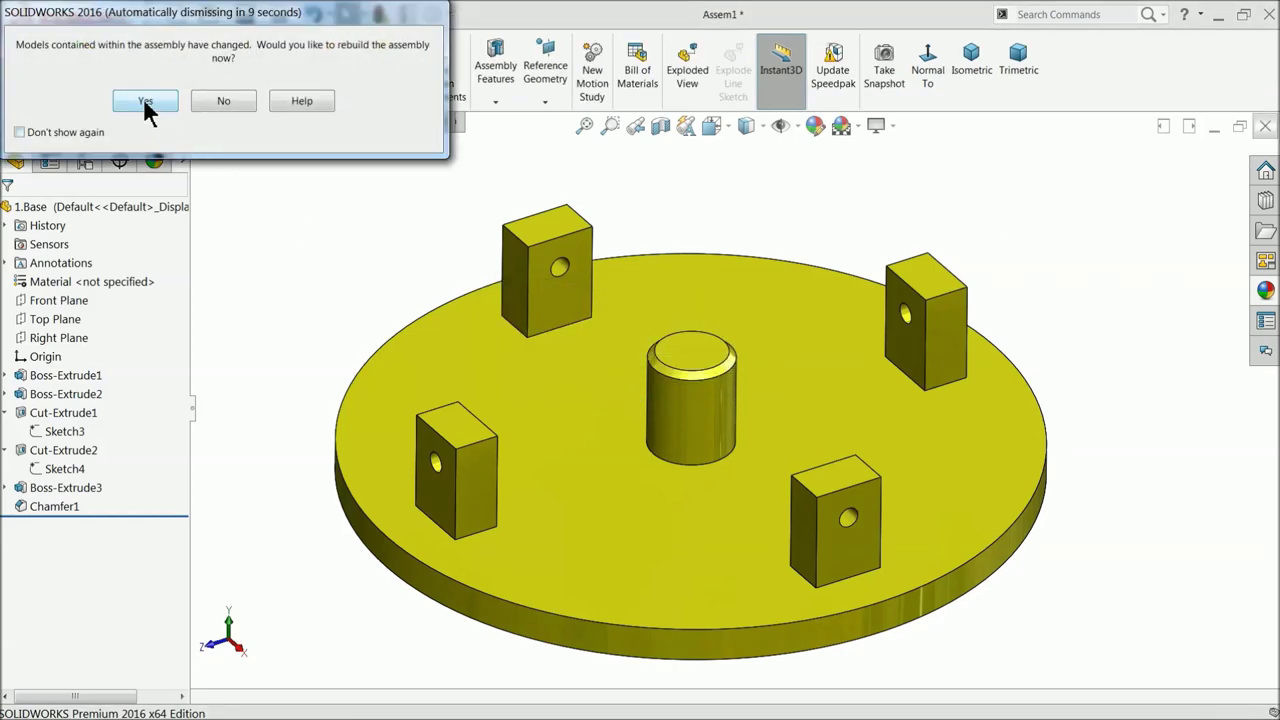
pyautogui.click(147, 103)
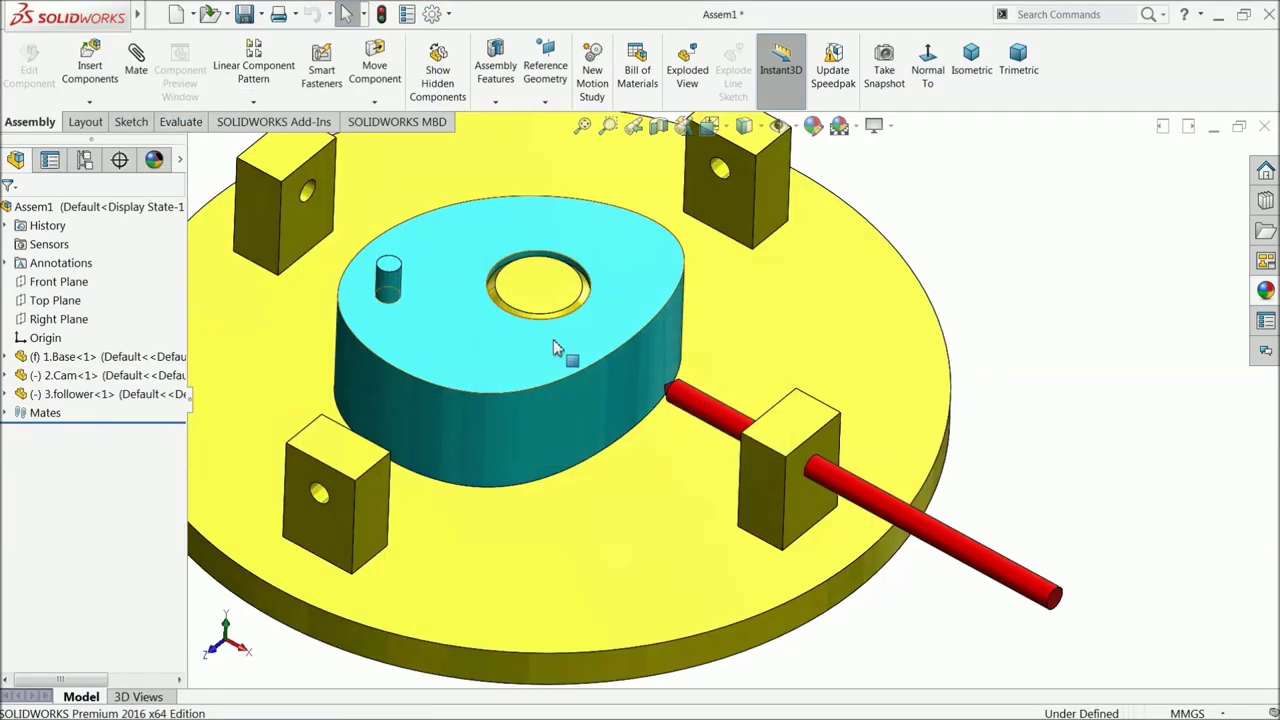
# - Examine up close how the follower rod fits in the resized post hole
pyautogui.scroll(-5, 900, 520)
pyautogui.scroll(-3, 685, 408)
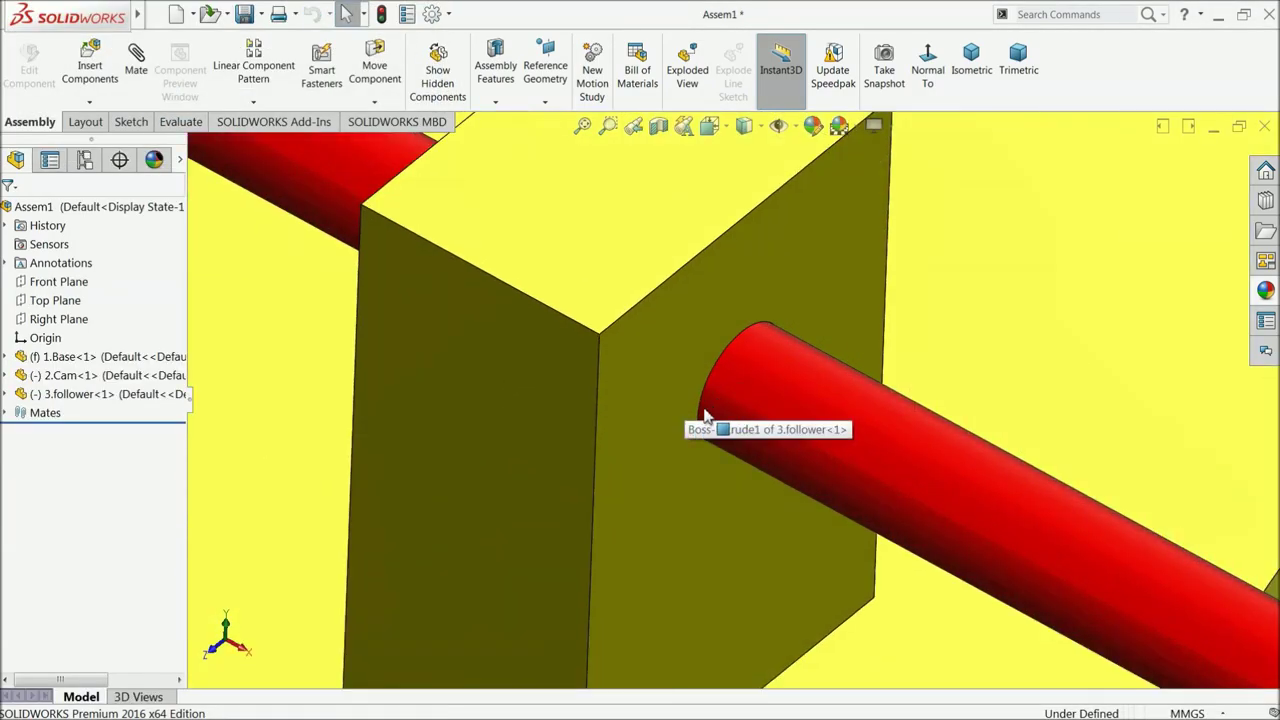
pyautogui.scroll(6, 700, 410)
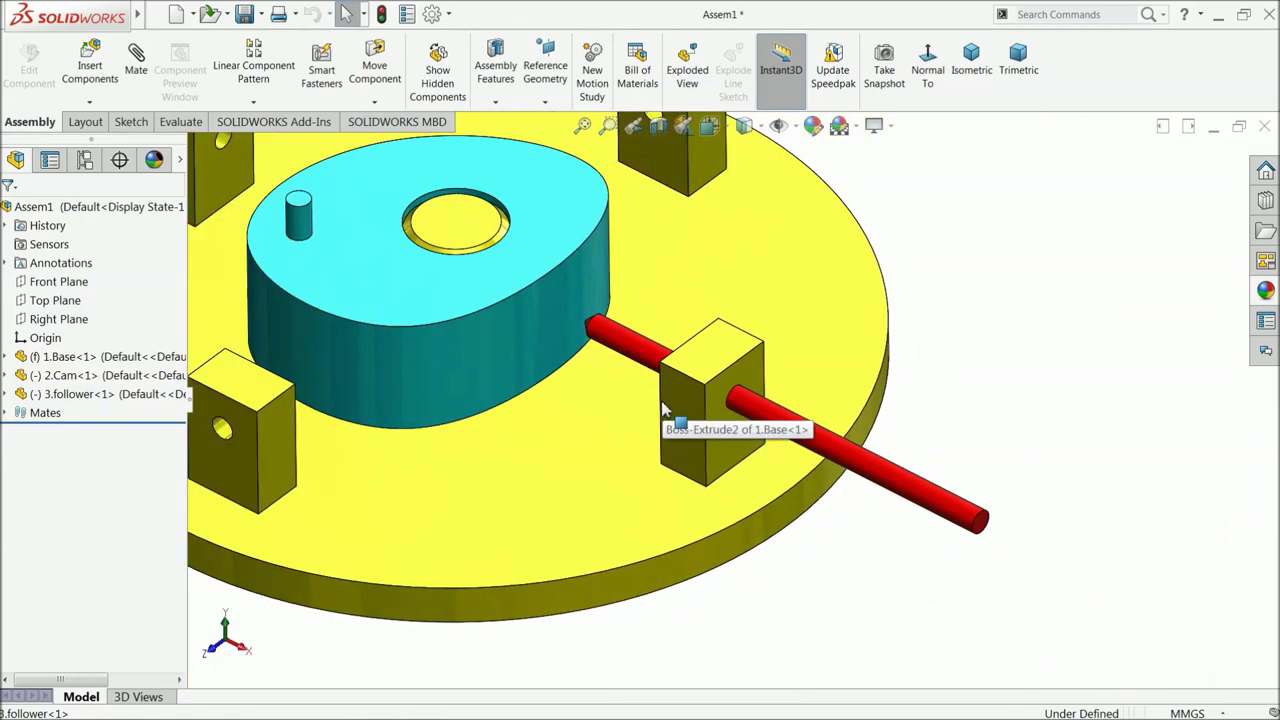
pyautogui.scroll(5, 663, 408)
pyautogui.scroll(-4, 657, 423)
pyautogui.scroll(2, 623, 400)
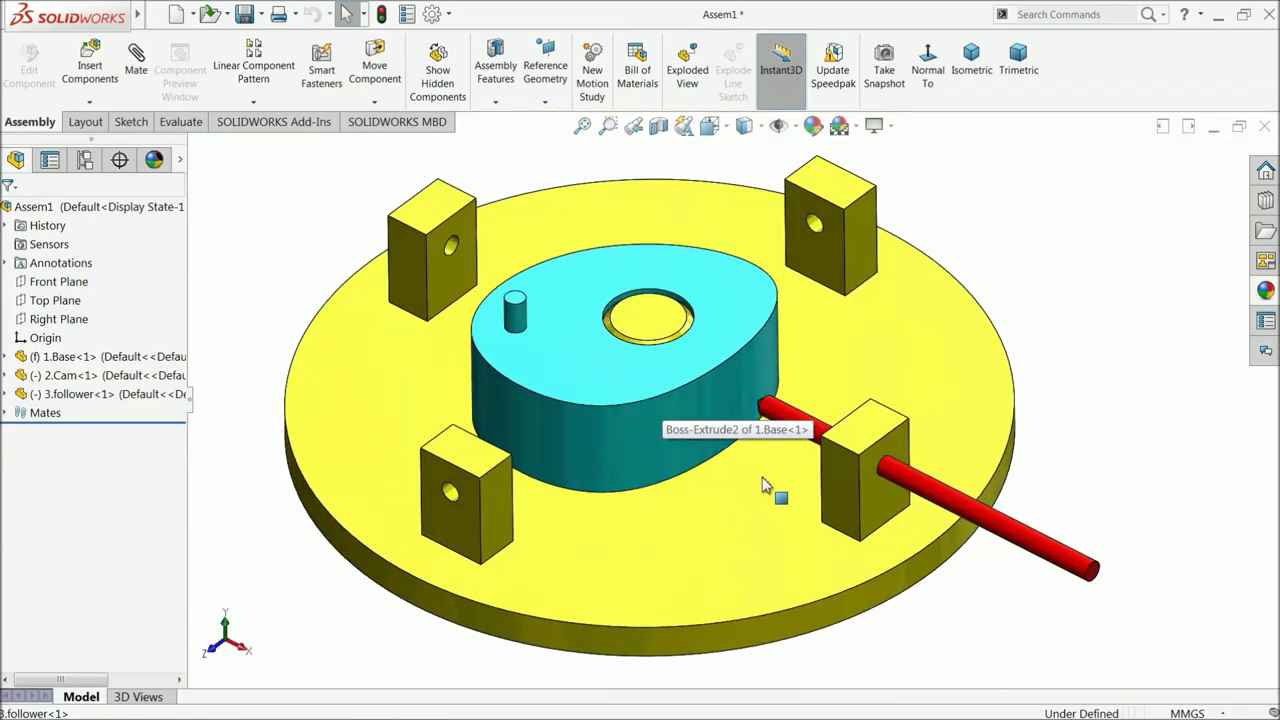
# - Make three copies of the follower rod in the assembly, placing one near each of the remaining posts
pyautogui.moveTo(763, 485); pyautogui.dragTo(788, 470, button='middle')
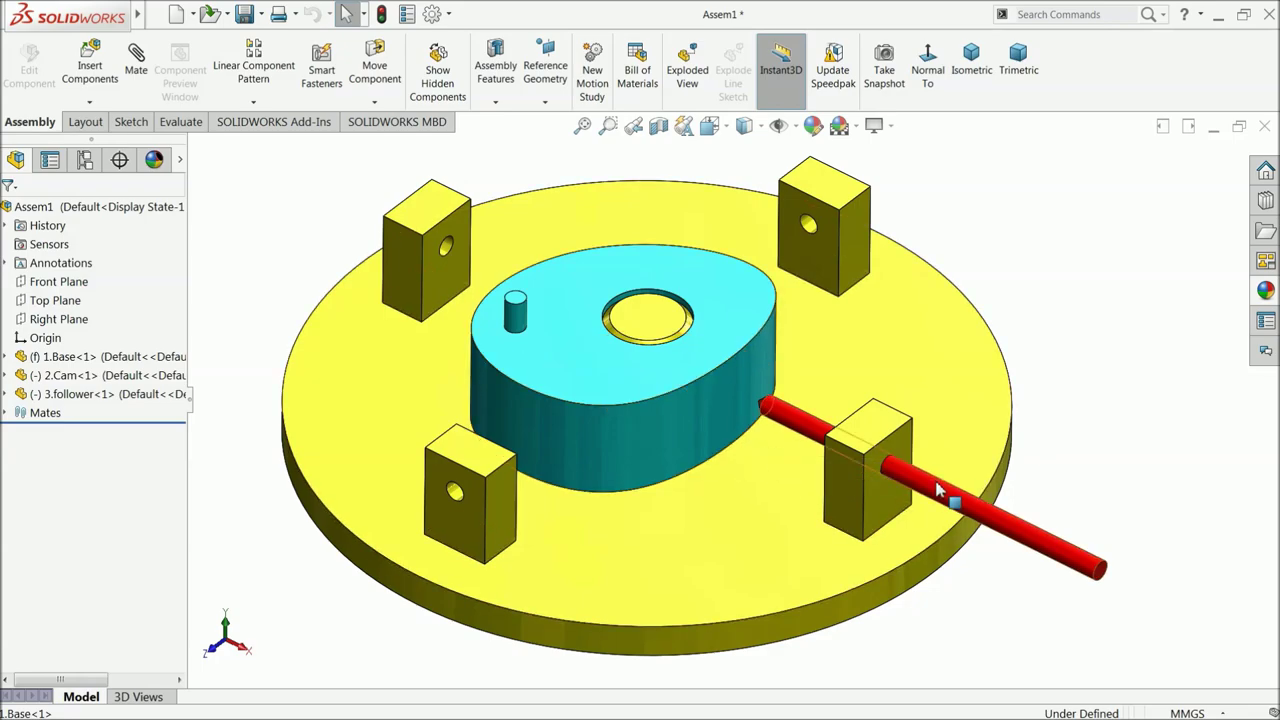
pyautogui.keyDown('ctrl'); pyautogui.moveTo(940, 490); pyautogui.dragTo(345, 464); pyautogui.keyUp('ctrl')
pyautogui.keyDown('ctrl'); pyautogui.moveTo(345, 464); pyautogui.dragTo(372, 230); pyautogui.keyUp('ctrl')
pyautogui.scroll(2, 443, 297)
pyautogui.scroll(-2, 634, 414)
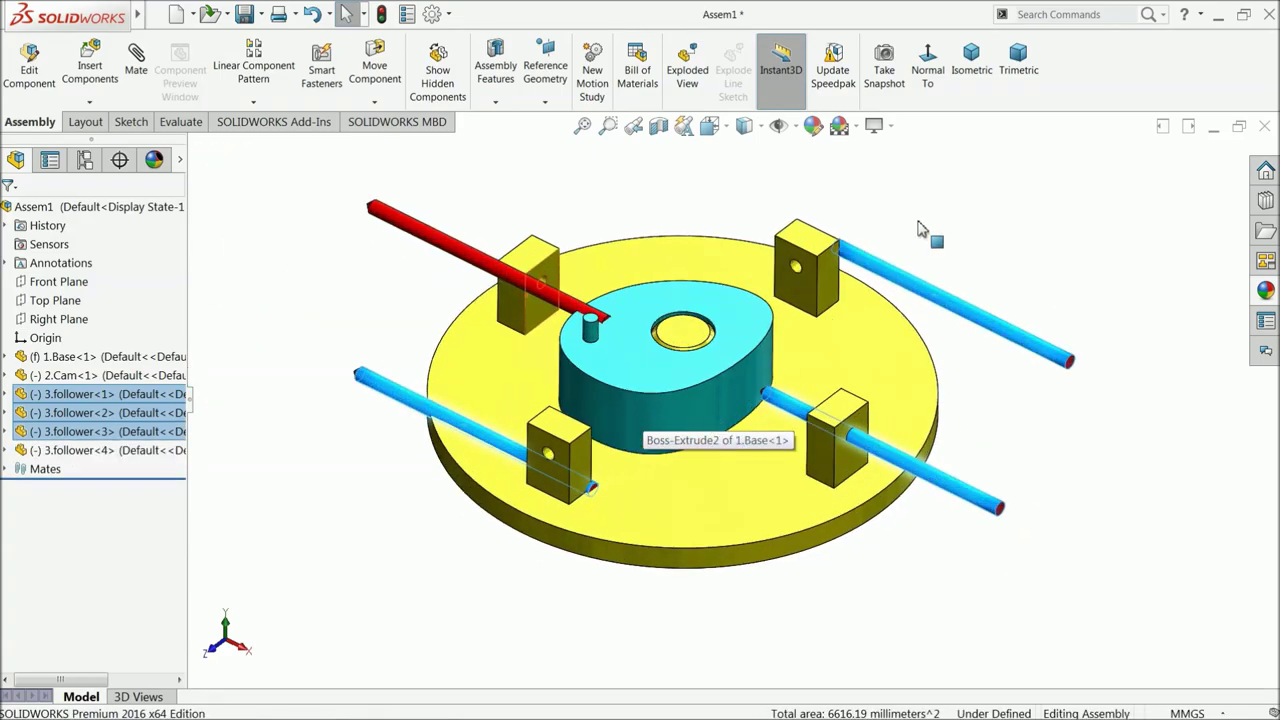
pyautogui.click(920, 230)
# - Add a concentric mate between the follower copy near the rear right post and the hole of that post
pyautogui.scroll(-2, 848, 292)
pyautogui.click(134, 66)
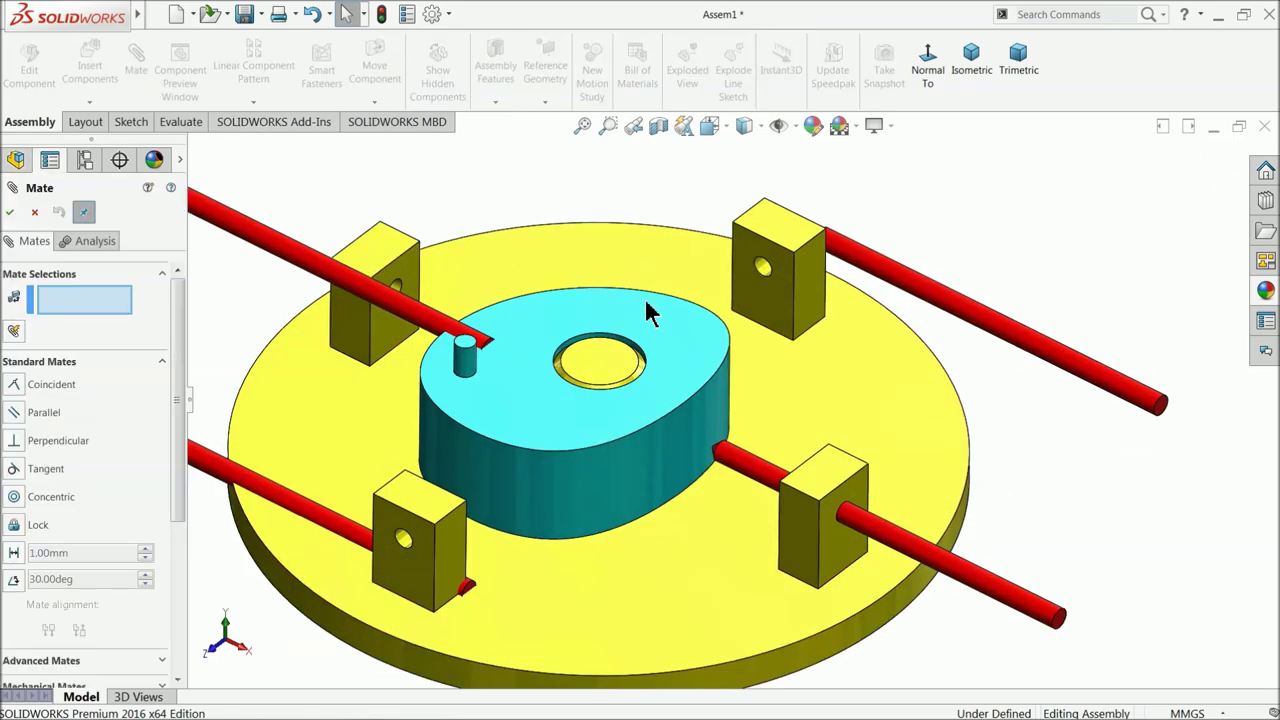
pyautogui.click(765, 276)
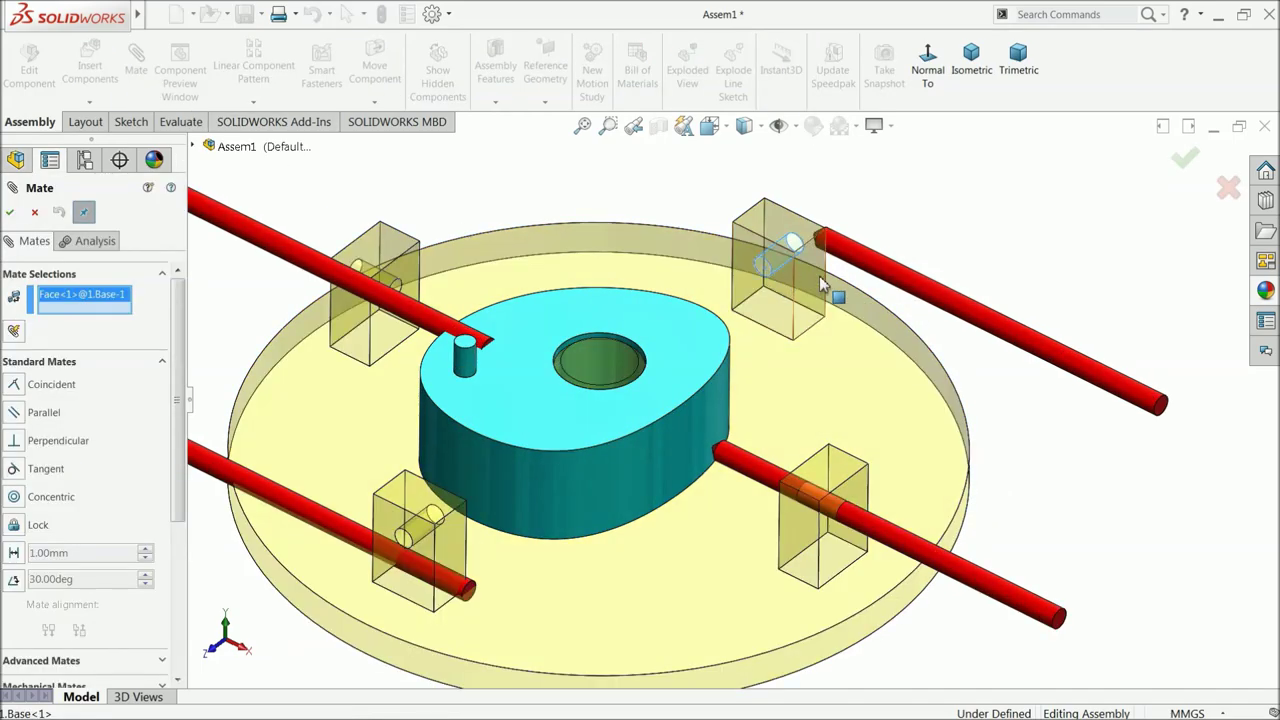
pyautogui.click(903, 281)
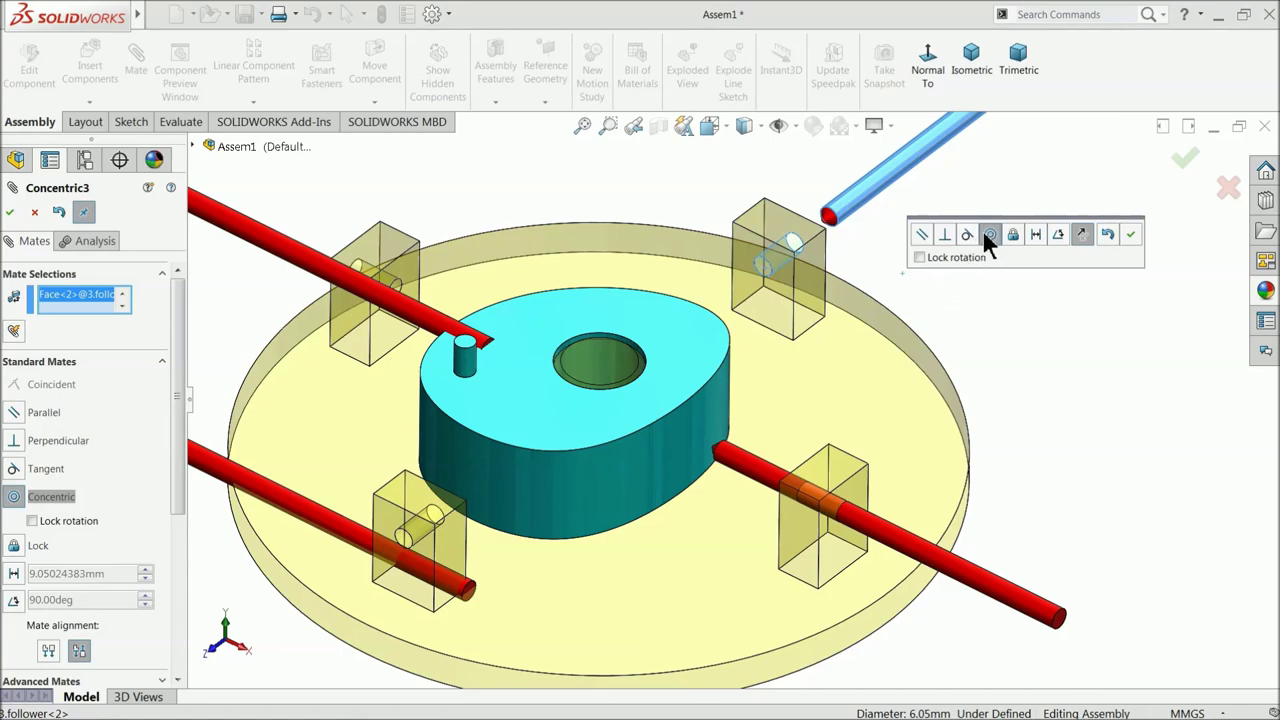
pyautogui.click(1131, 234)
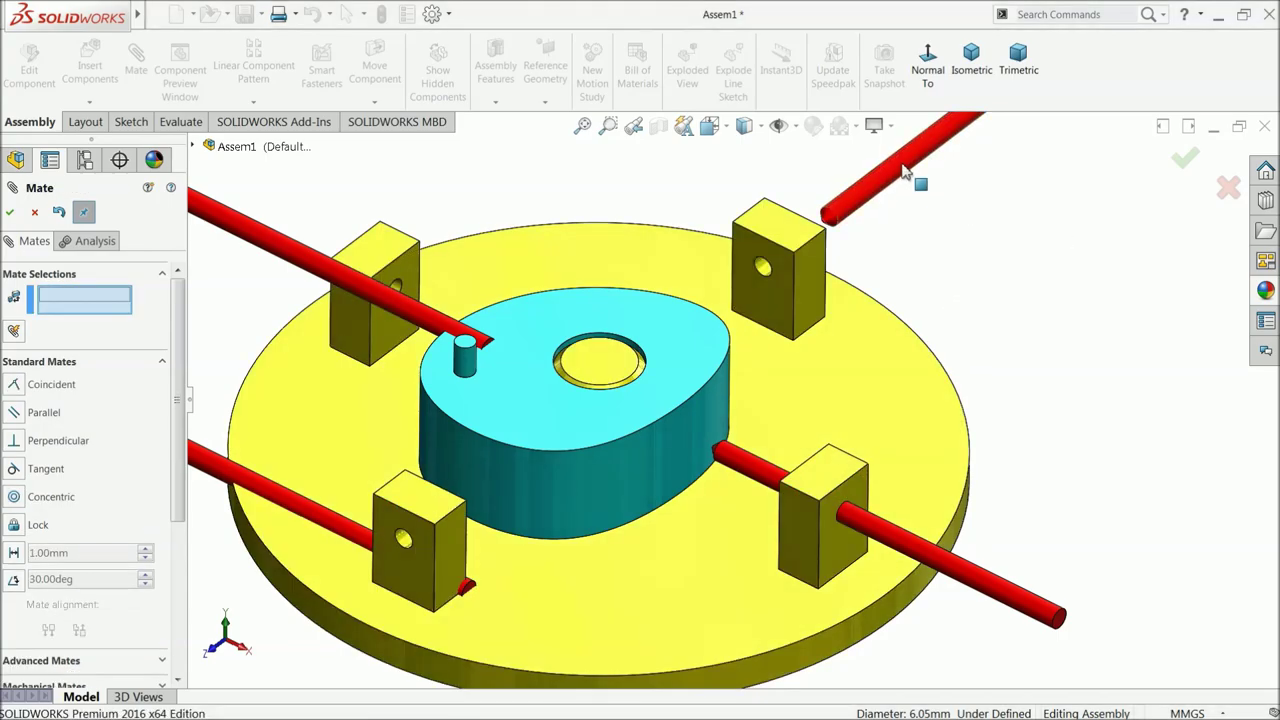
# - Add a concentric mate between the follower copy at the rear left post and that post's hole, flipping the alignment so the tip faces the cam
pyautogui.click(425, 310)
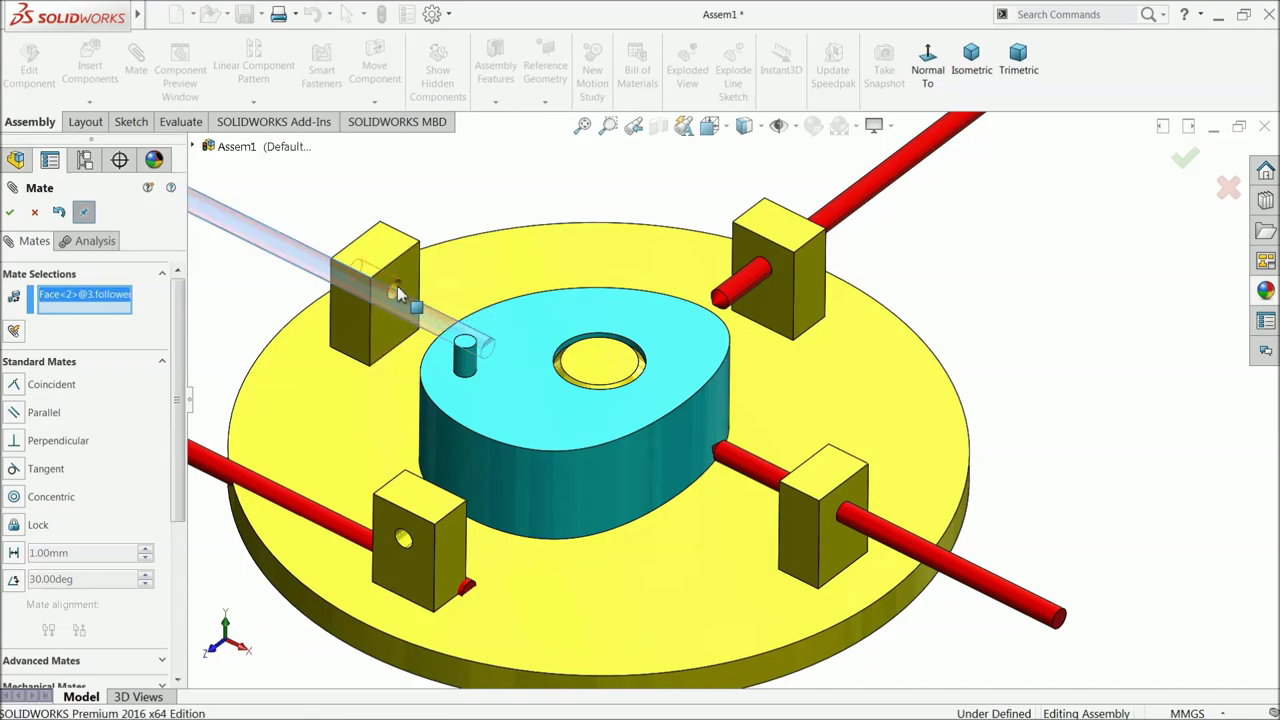
pyautogui.click(397, 286)
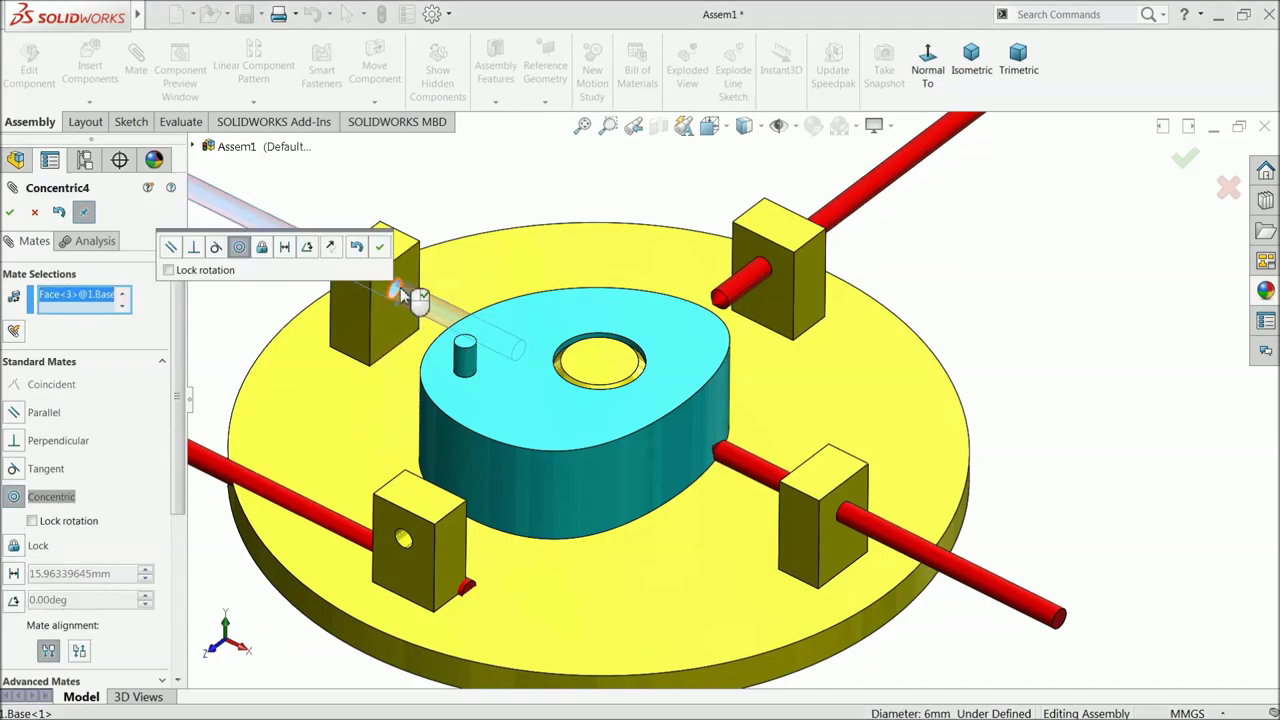
pyautogui.click(333, 250)
pyautogui.press('z')
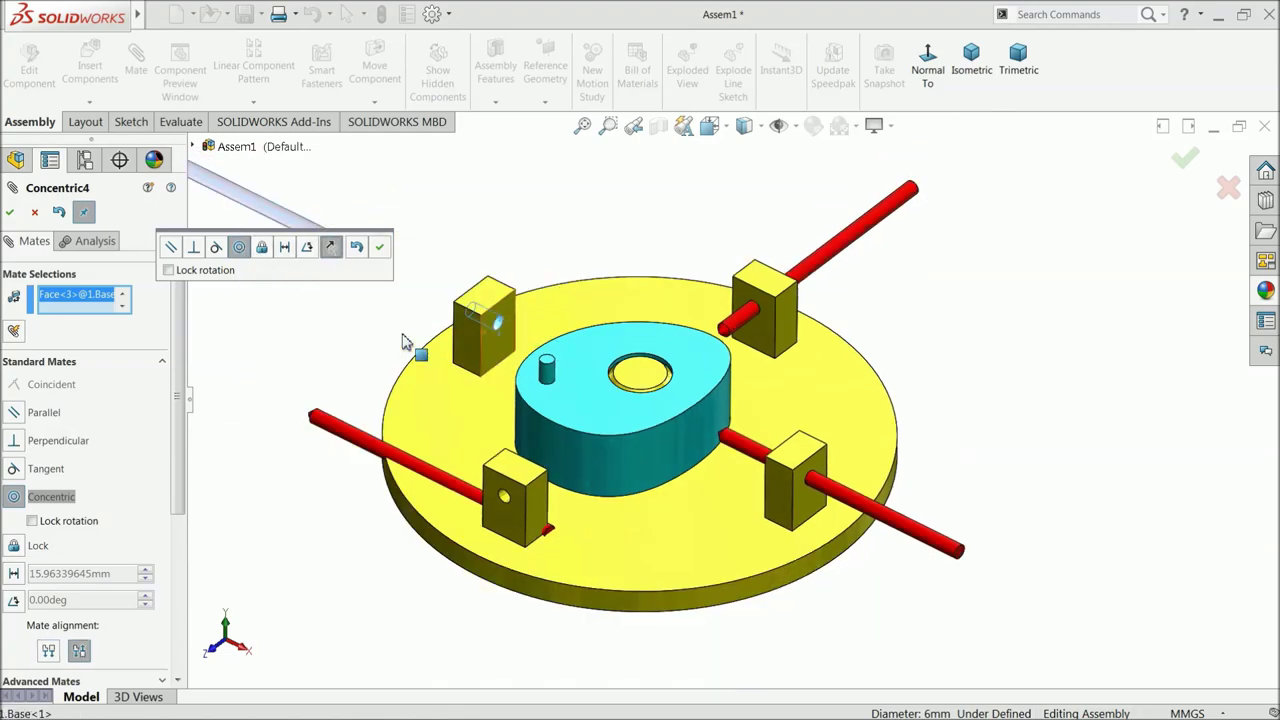
pyautogui.scroll(-1, 388, 282)
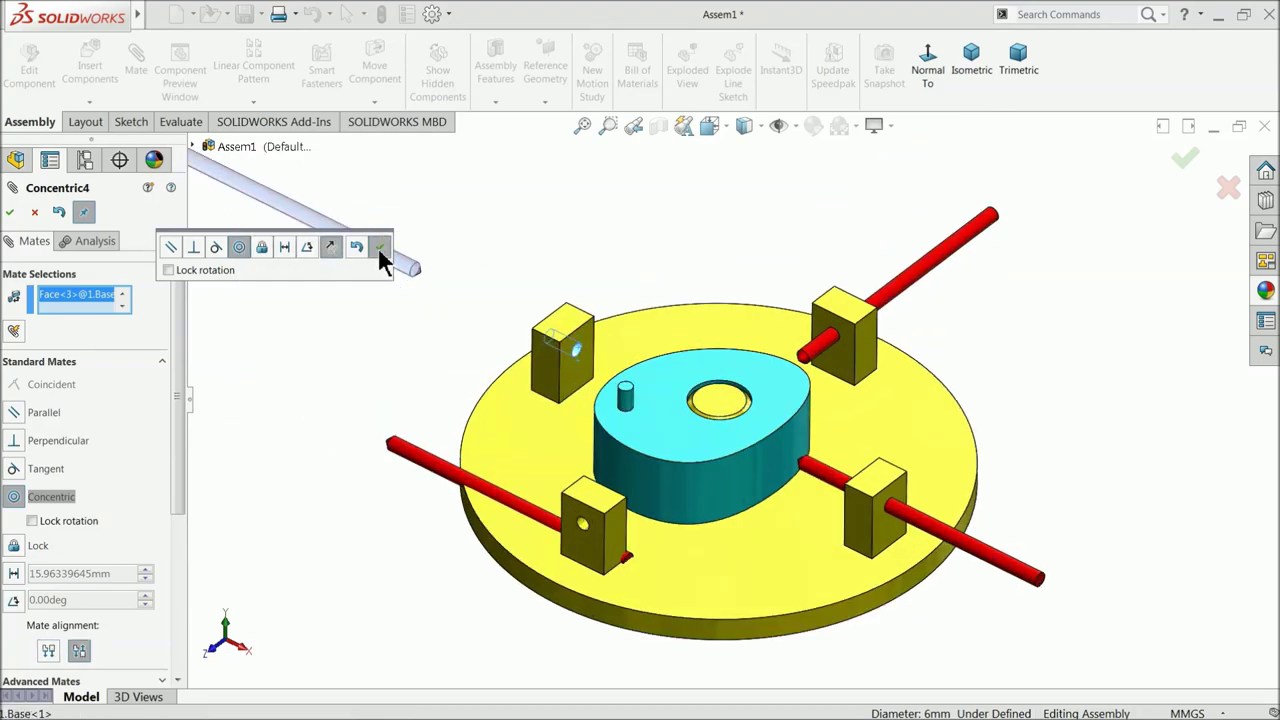
pyautogui.click(381, 250)
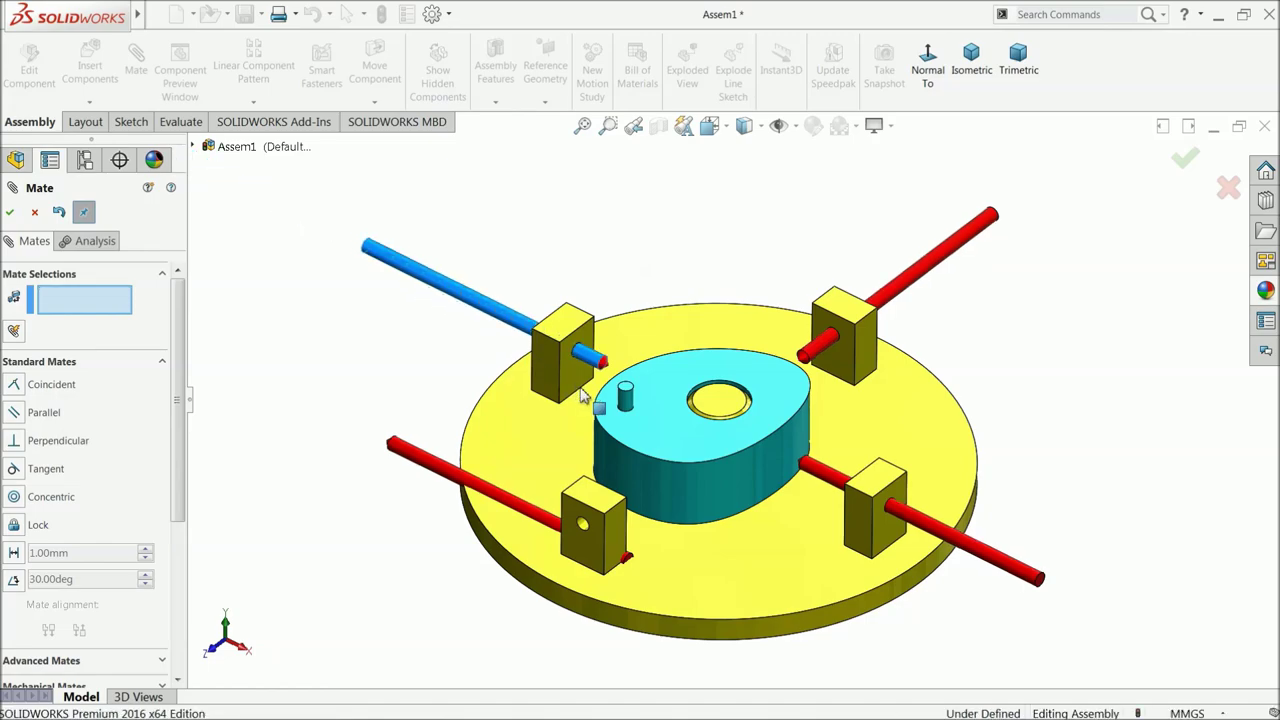
# - Mate the last follower copy concentric with the front left post's hole, flip its alignment, and slide it through toward the cam
pyautogui.scroll(-3, 612, 575)
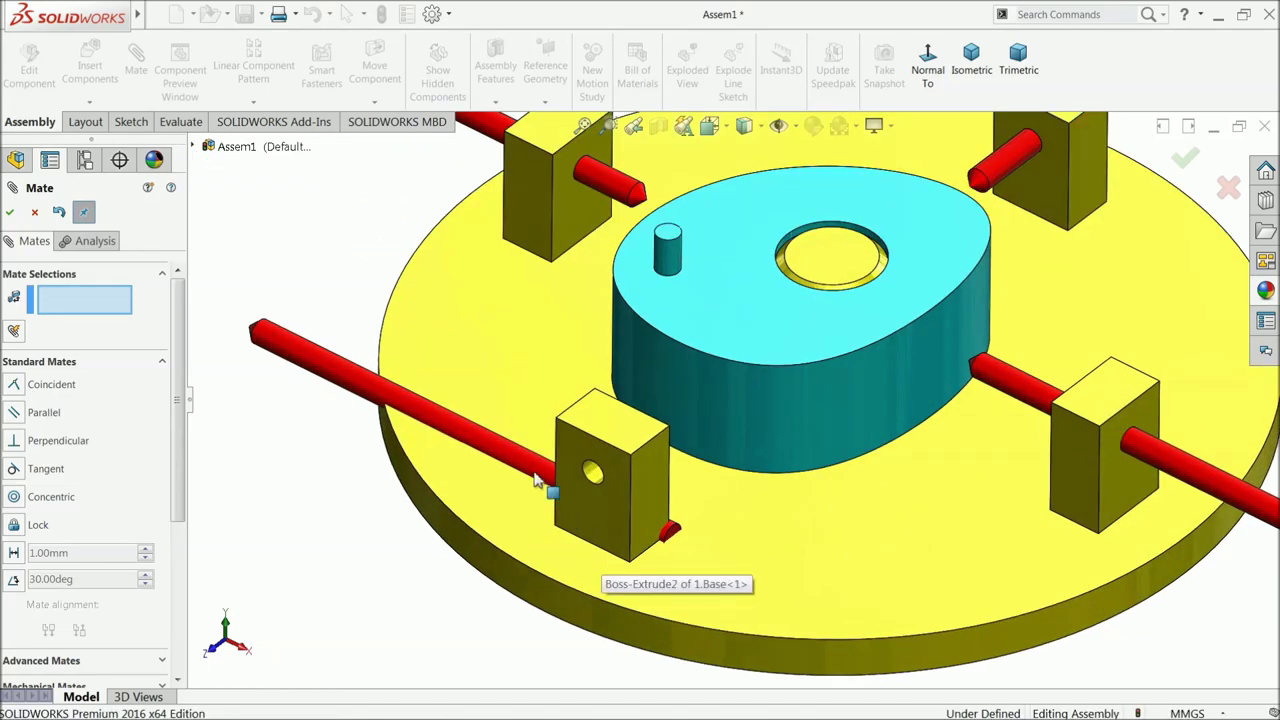
pyautogui.moveTo(507, 458); pyautogui.dragTo(380, 375)
pyautogui.click(440, 400)
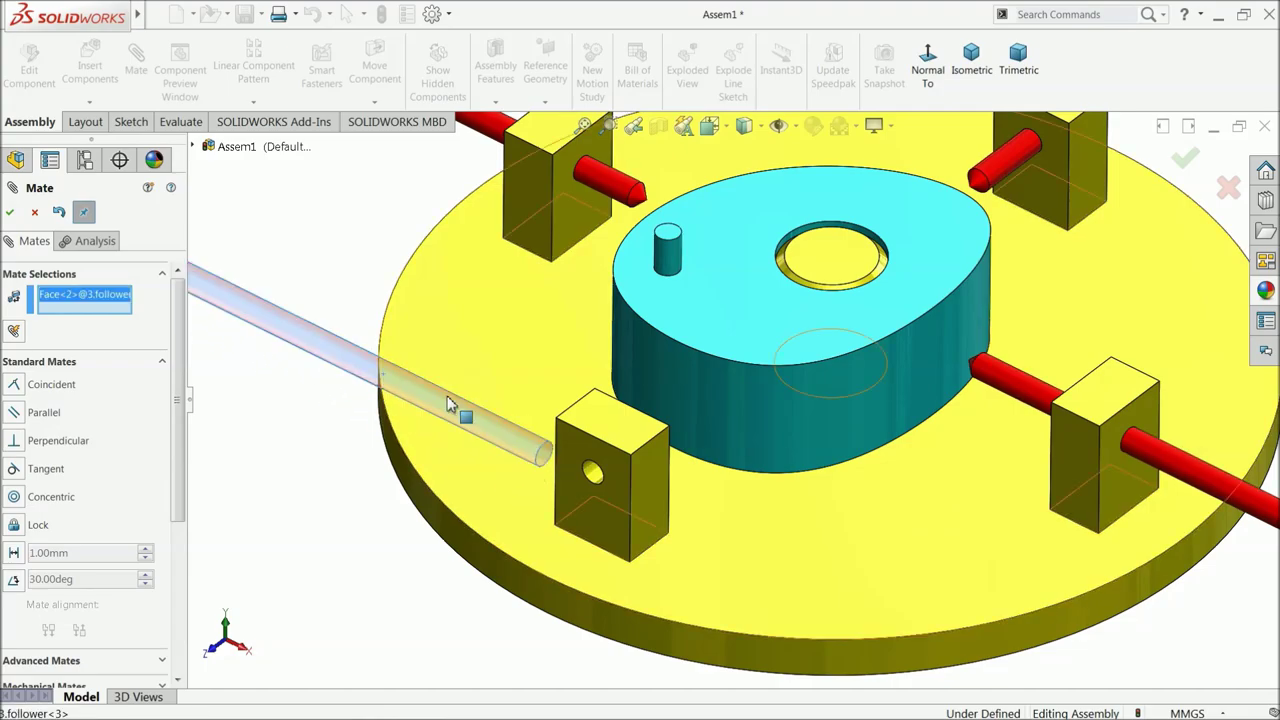
pyautogui.click(593, 478)
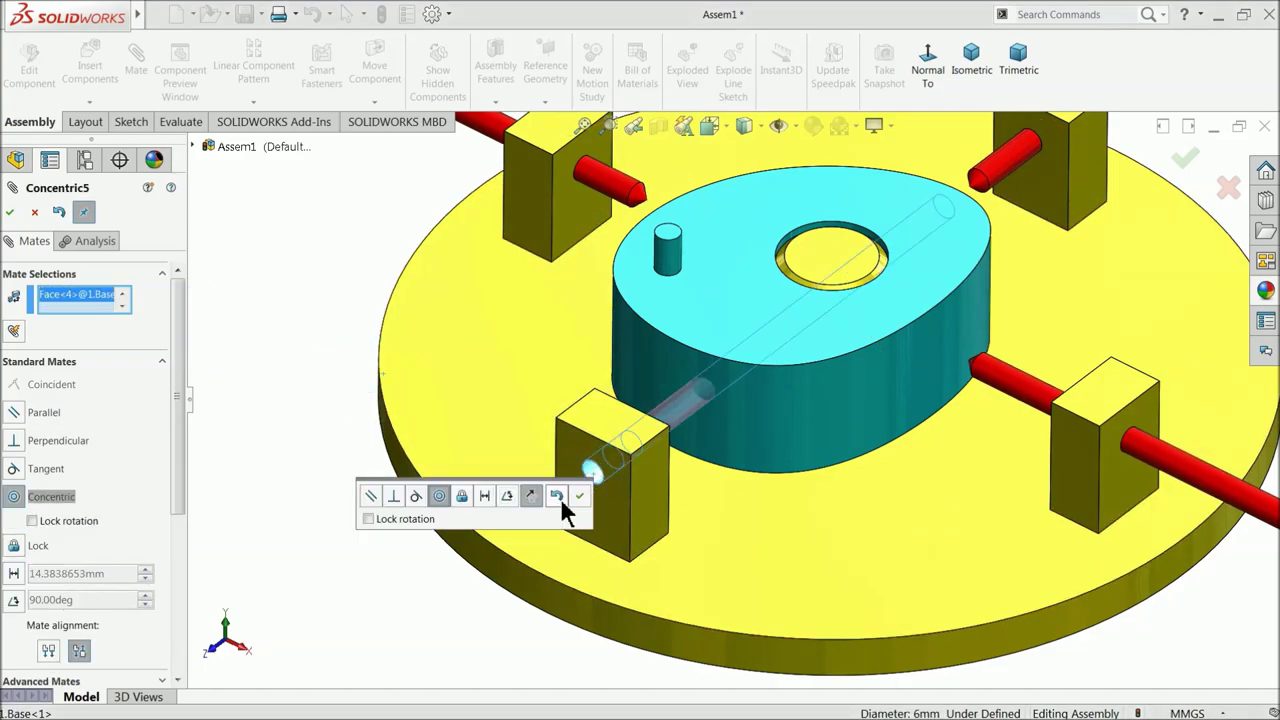
pyautogui.click(532, 491)
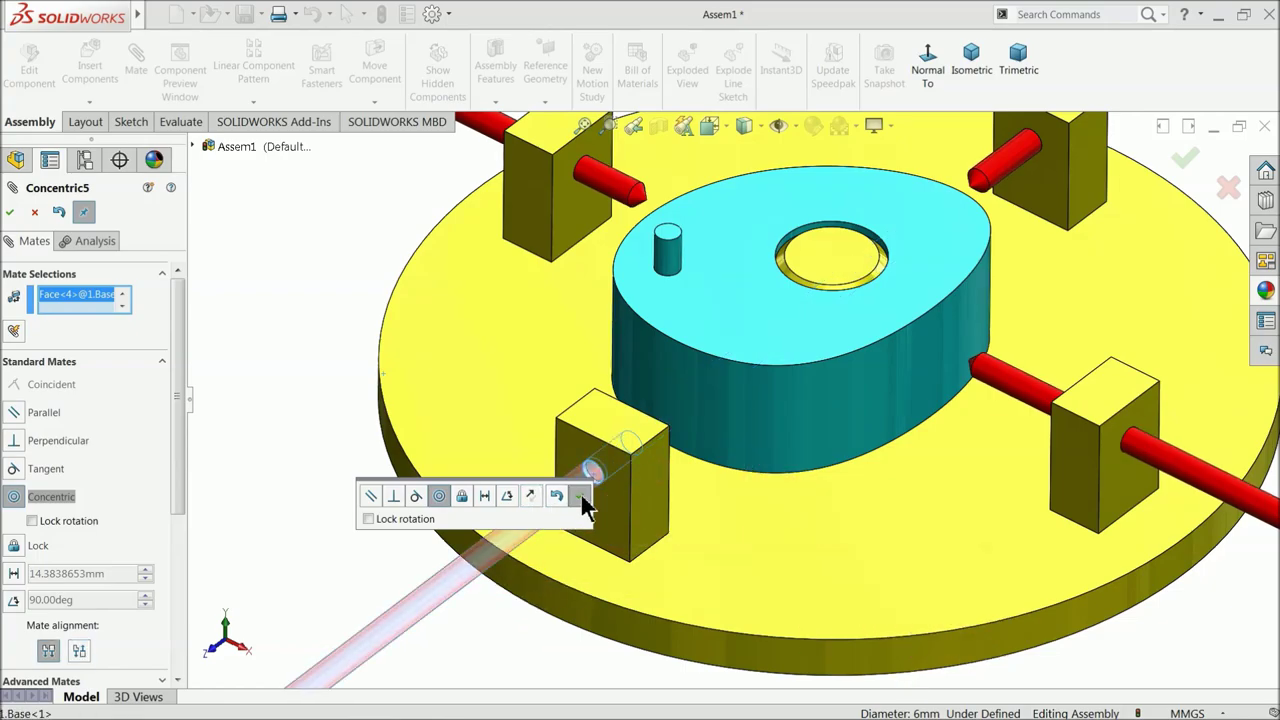
pyautogui.click(580, 495)
pyautogui.moveTo(567, 486); pyautogui.dragTo(605, 450)
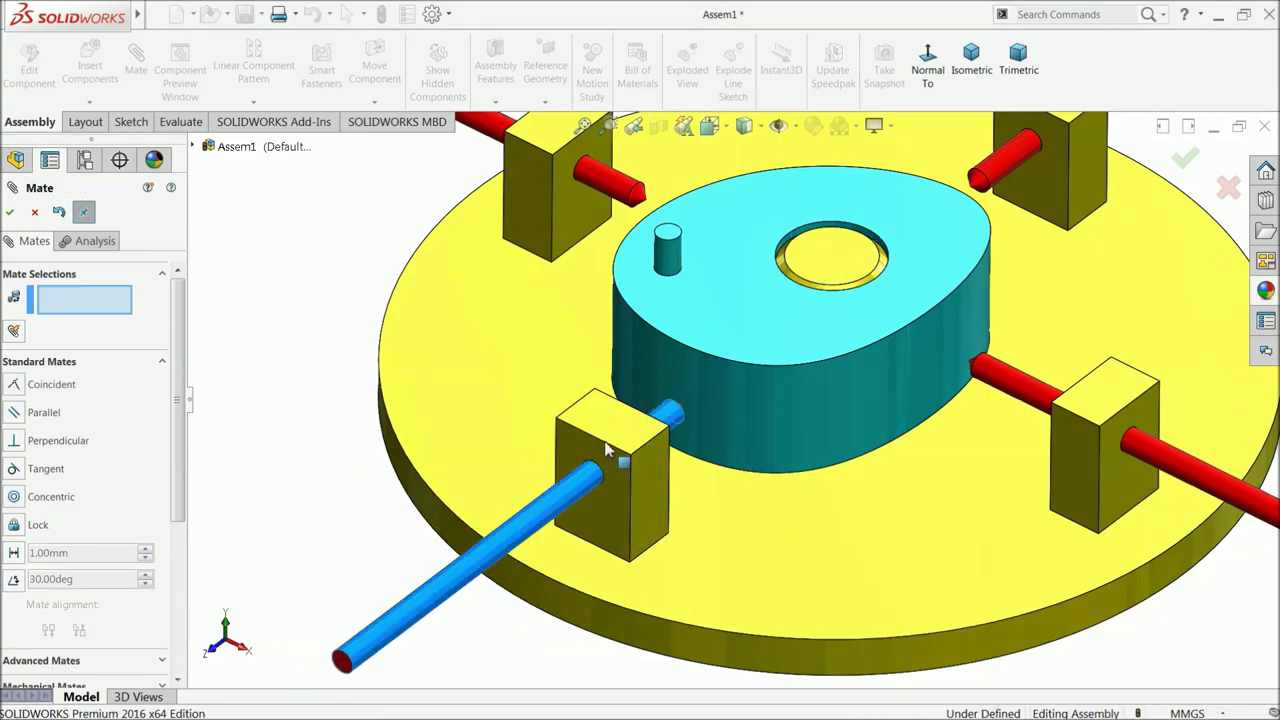
pyautogui.scroll(5, 700, 470)
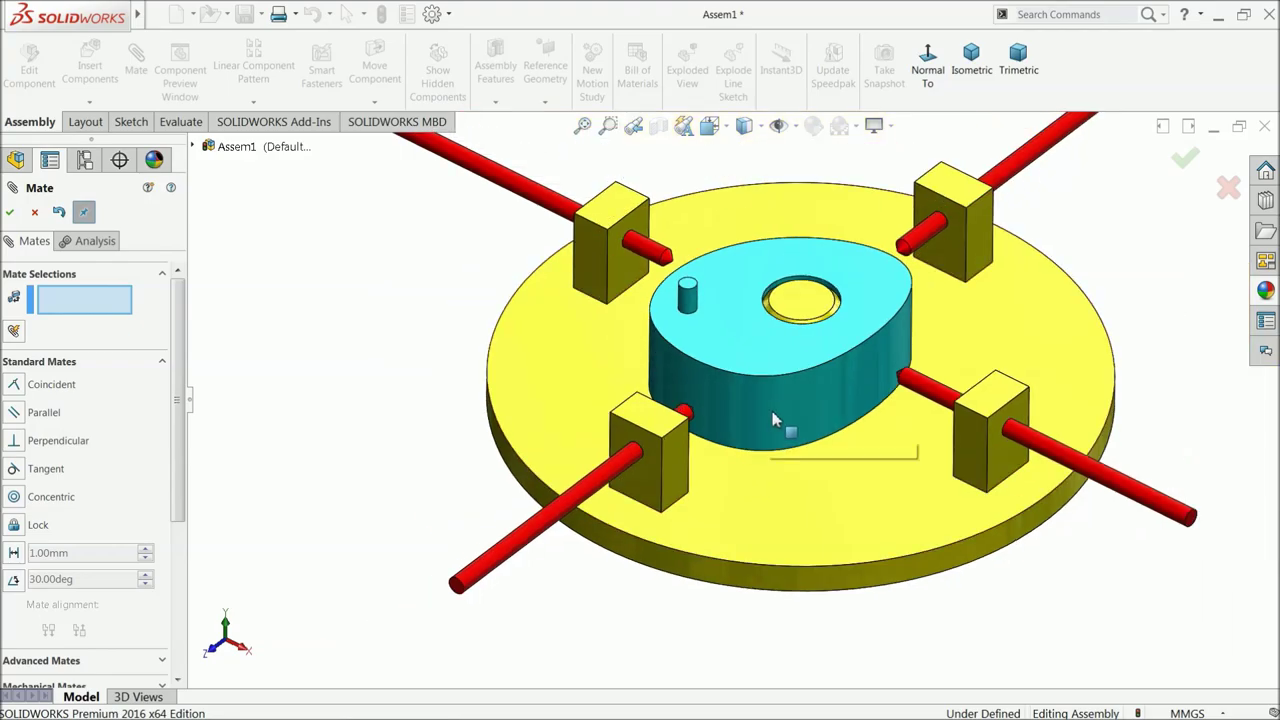
pyautogui.moveTo(777, 423)
pyautogui.mouseDown(button='middle')
pyautogui.moveTo(766, 451)
pyautogui.moveTo(774, 420)
pyautogui.mouseUp(button='middle')
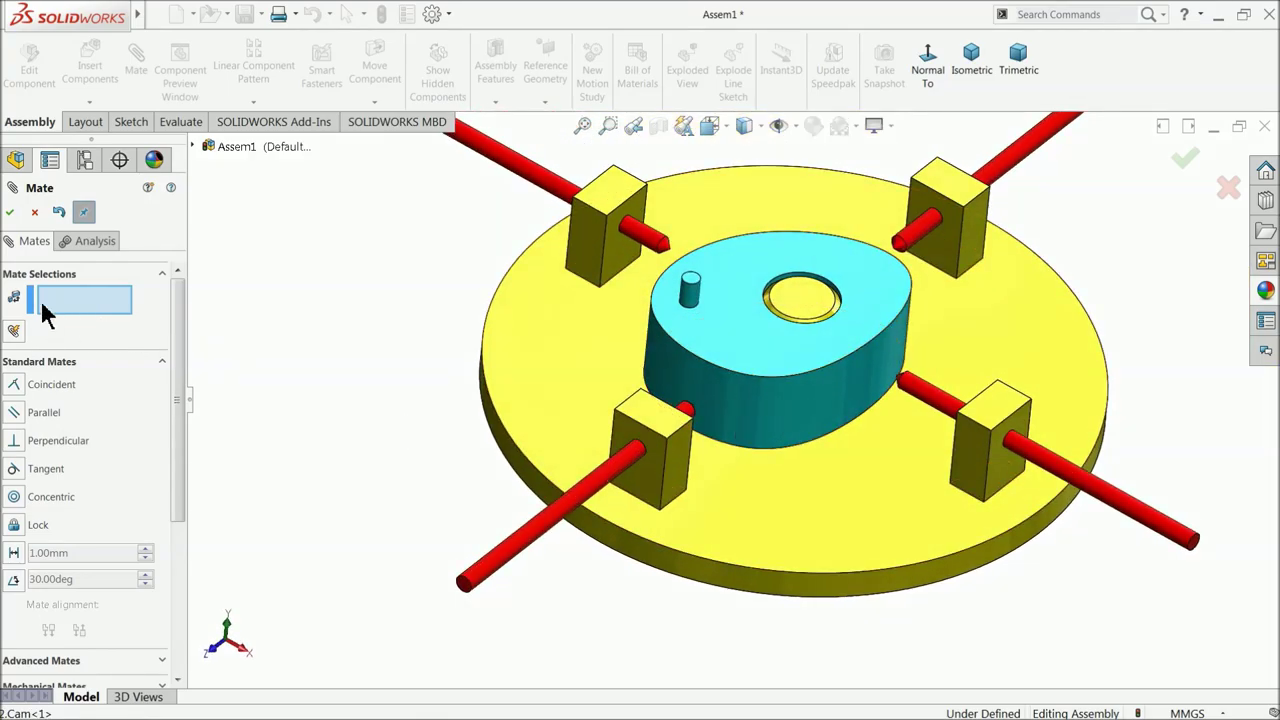
pyautogui.click(161, 276)
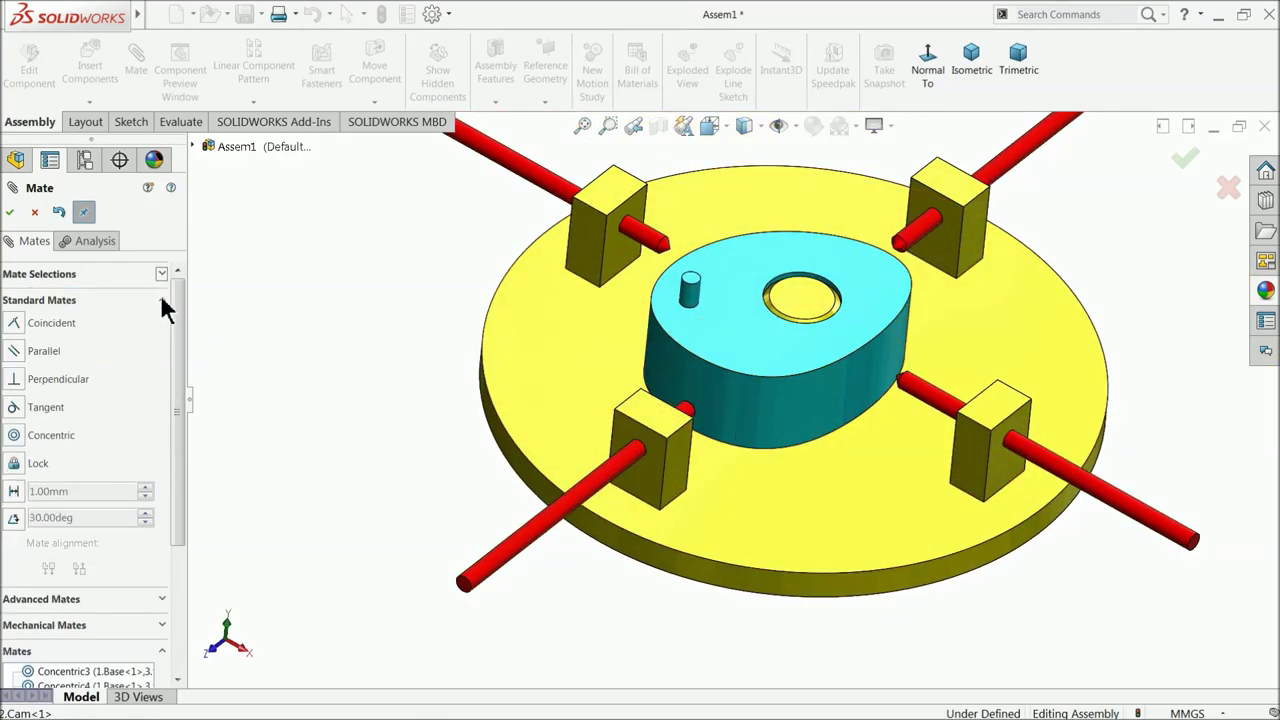
pyautogui.click(162, 300)
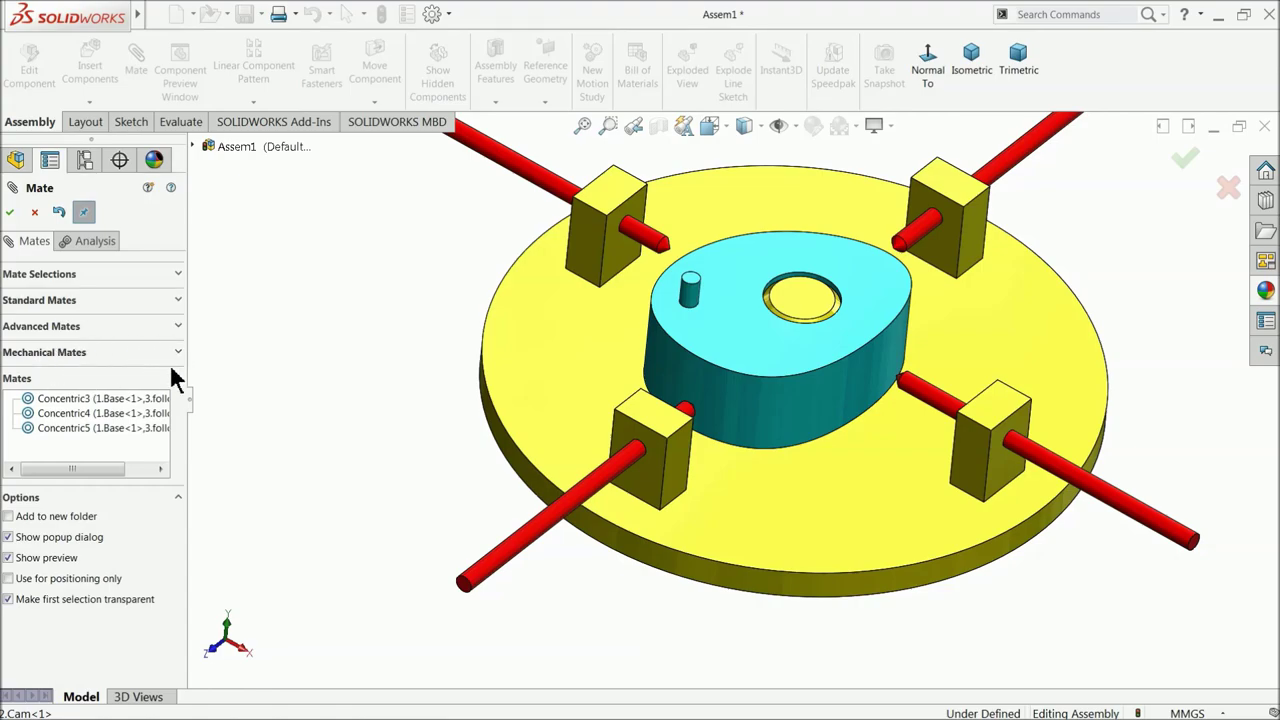
pyautogui.click(178, 353)
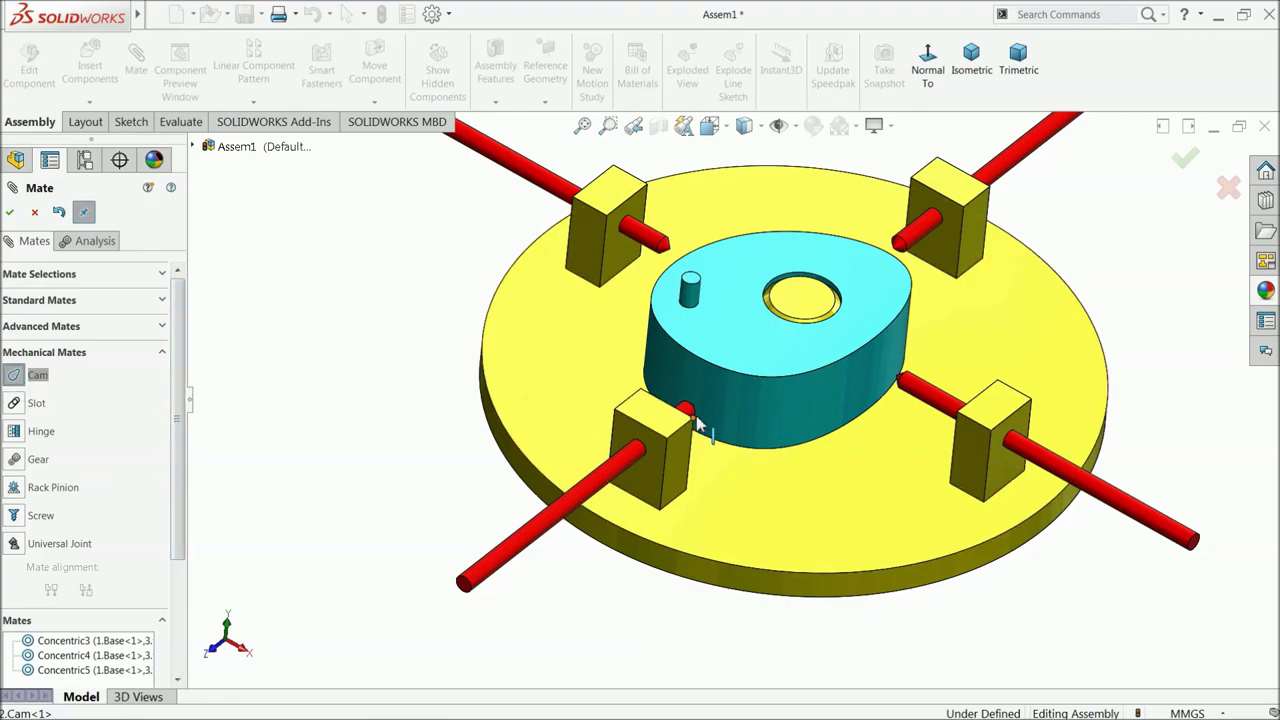
pyautogui.click(748, 414)
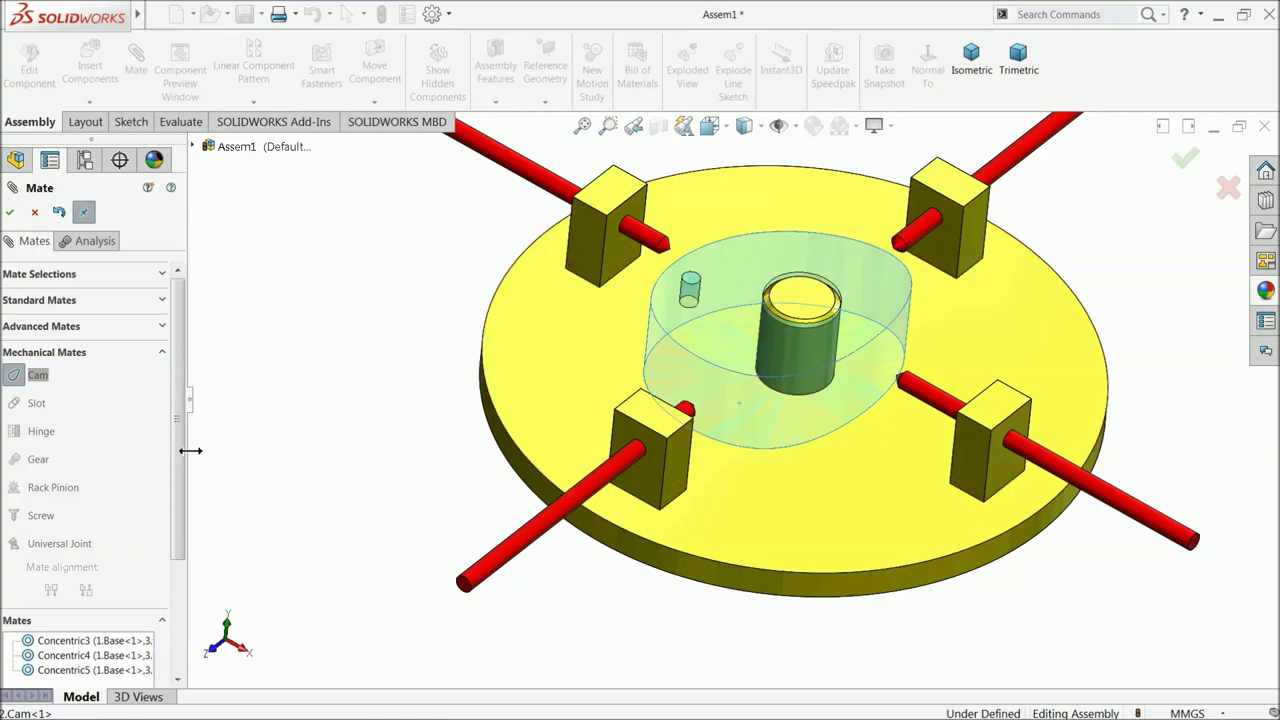
pyautogui.moveTo(177, 457); pyautogui.dragTo(190, 405)
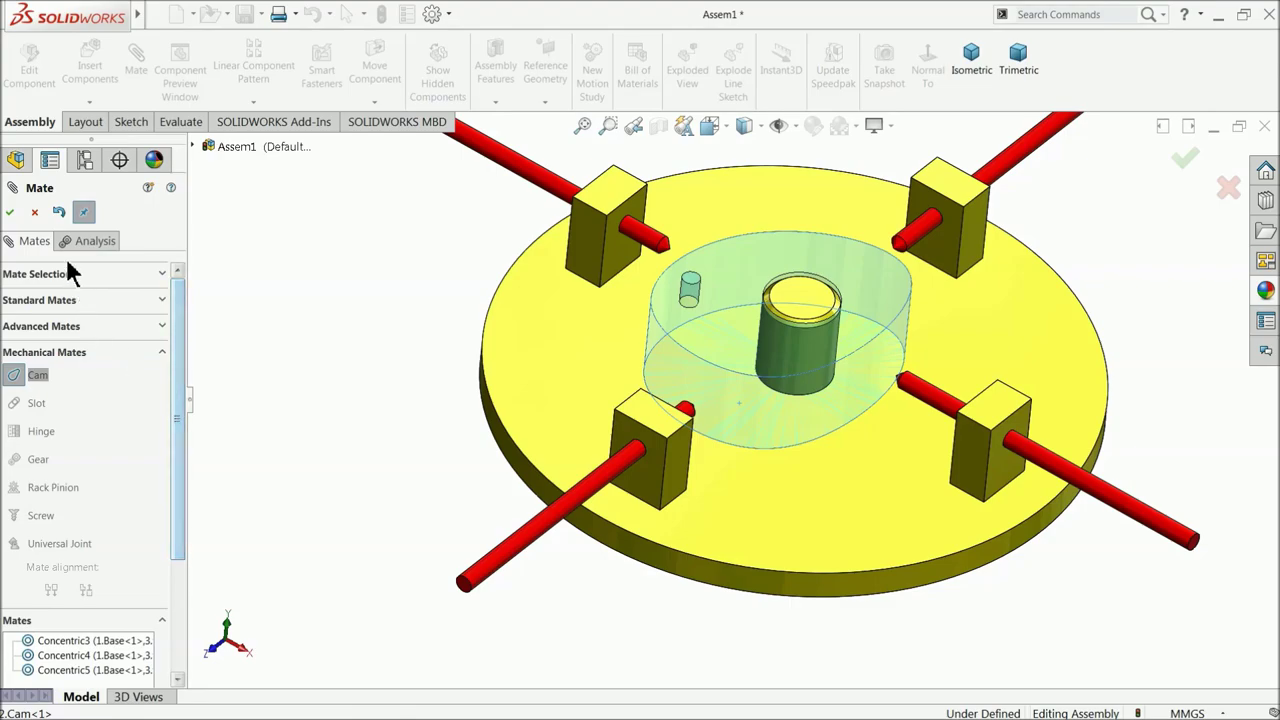
pyautogui.click(10, 212)
# - Add a cam mate between the cam's outer side face and the tip vertex of the front right follower
pyautogui.click(137, 66)
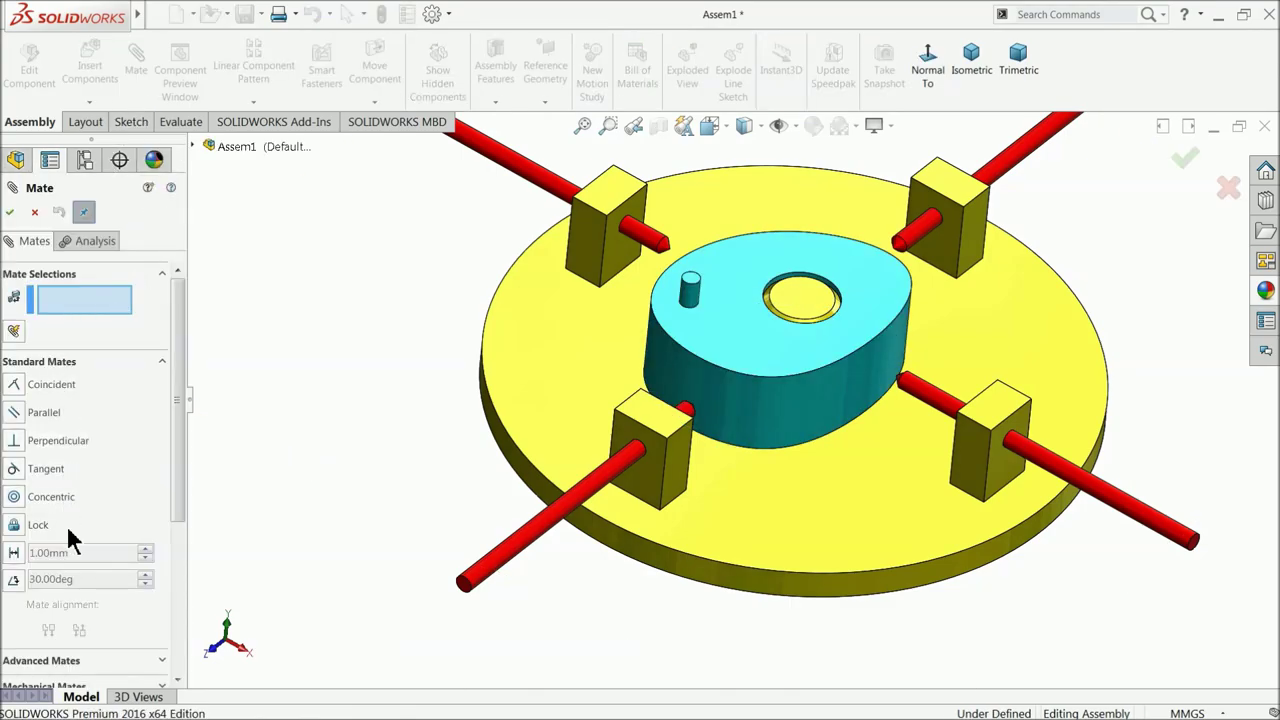
pyautogui.click(163, 364)
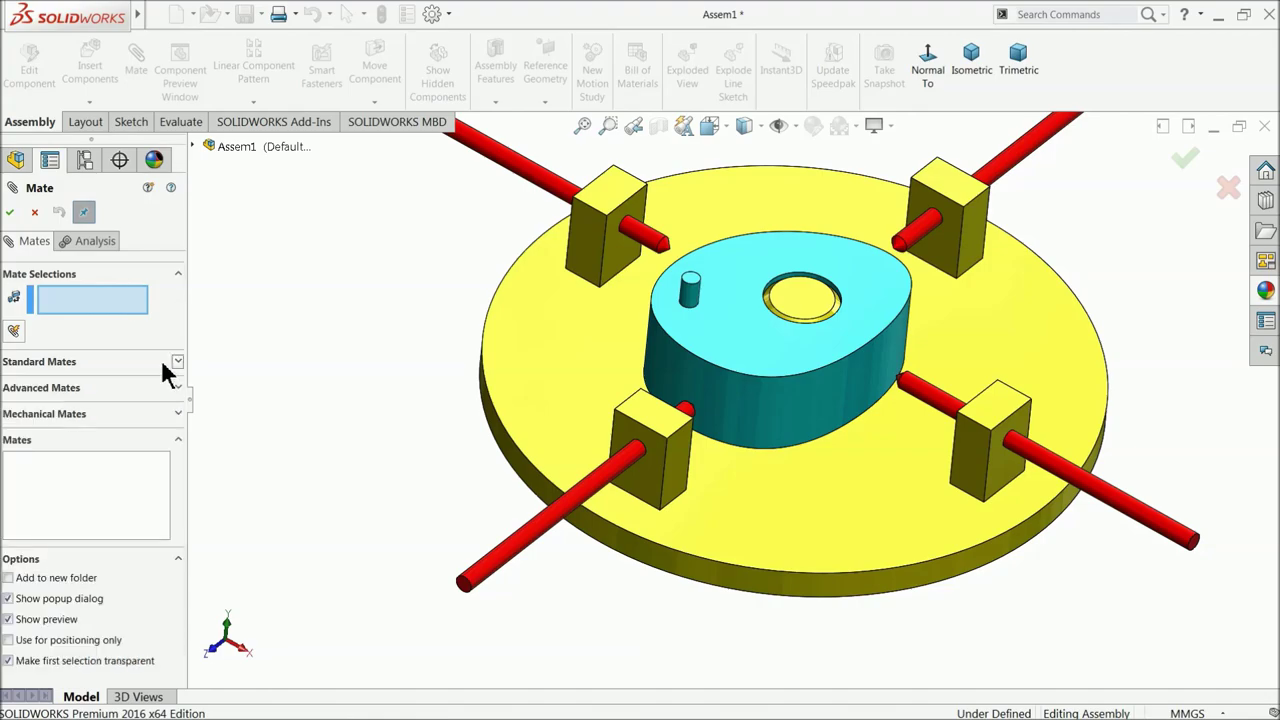
pyautogui.click(60, 414)
pyautogui.click(30, 414)
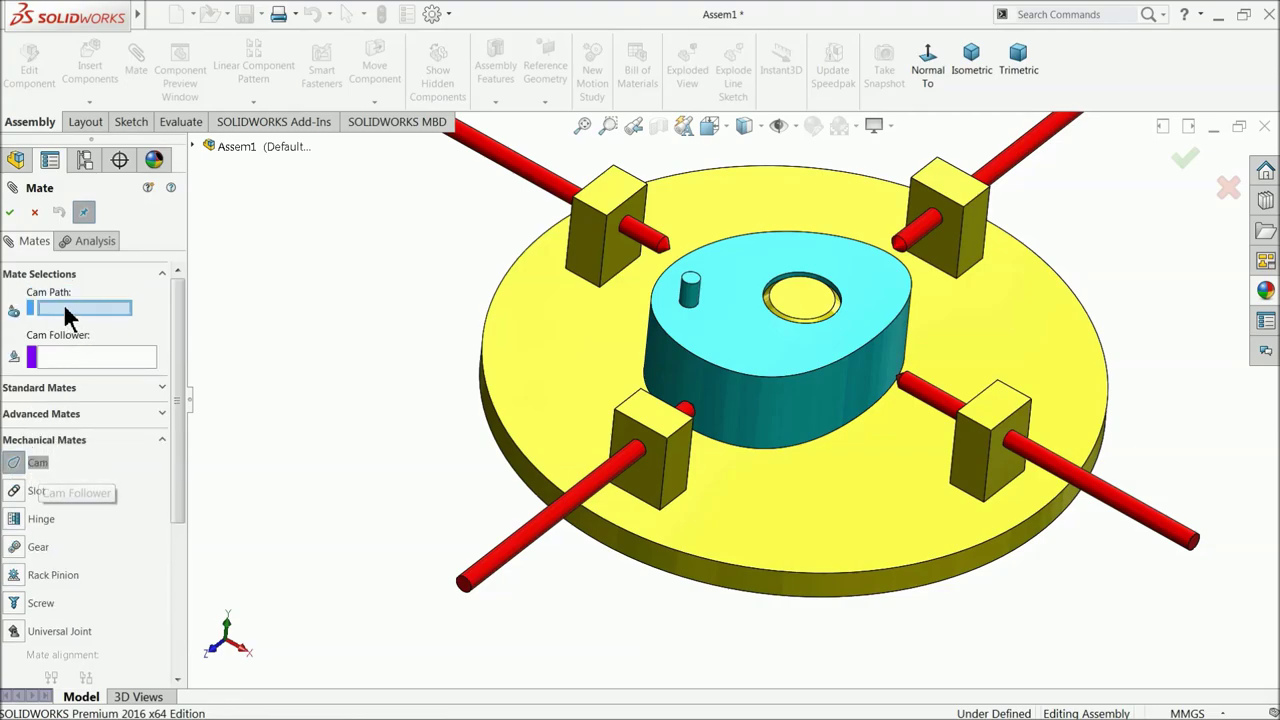
pyautogui.click(798, 406)
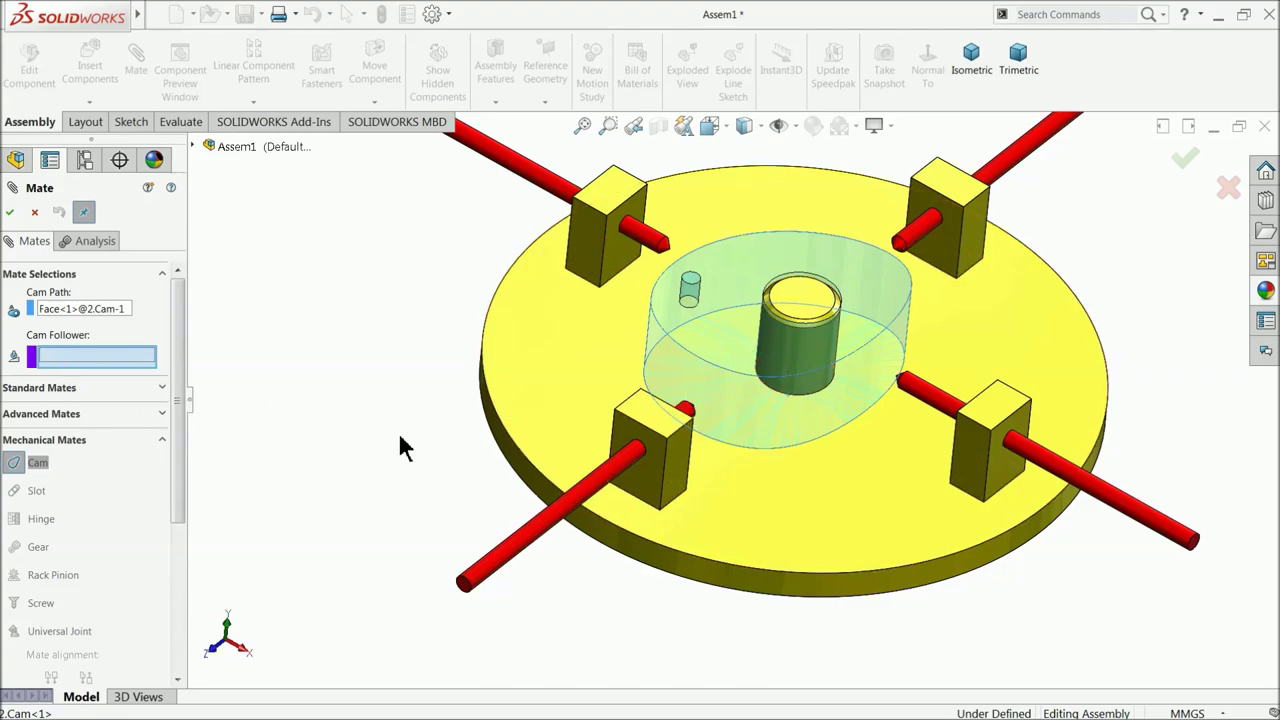
pyautogui.scroll(-8, 820, 420)
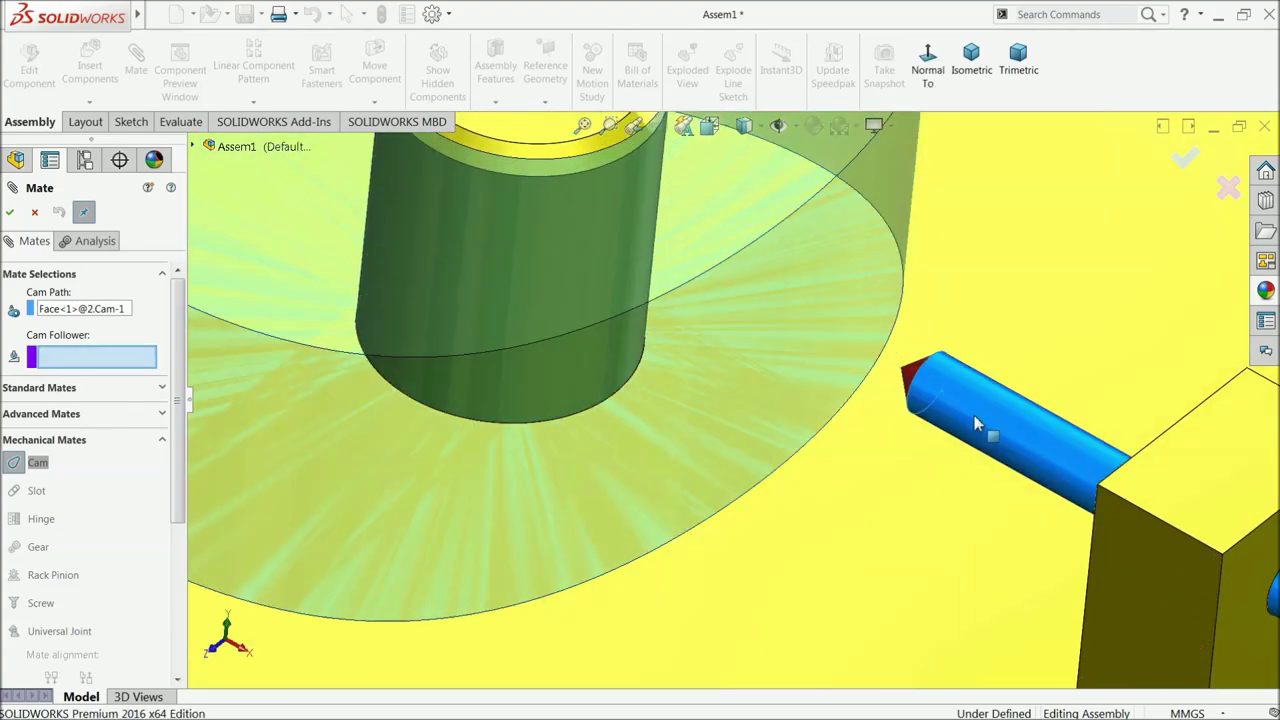
pyautogui.scroll(-6, 990, 430)
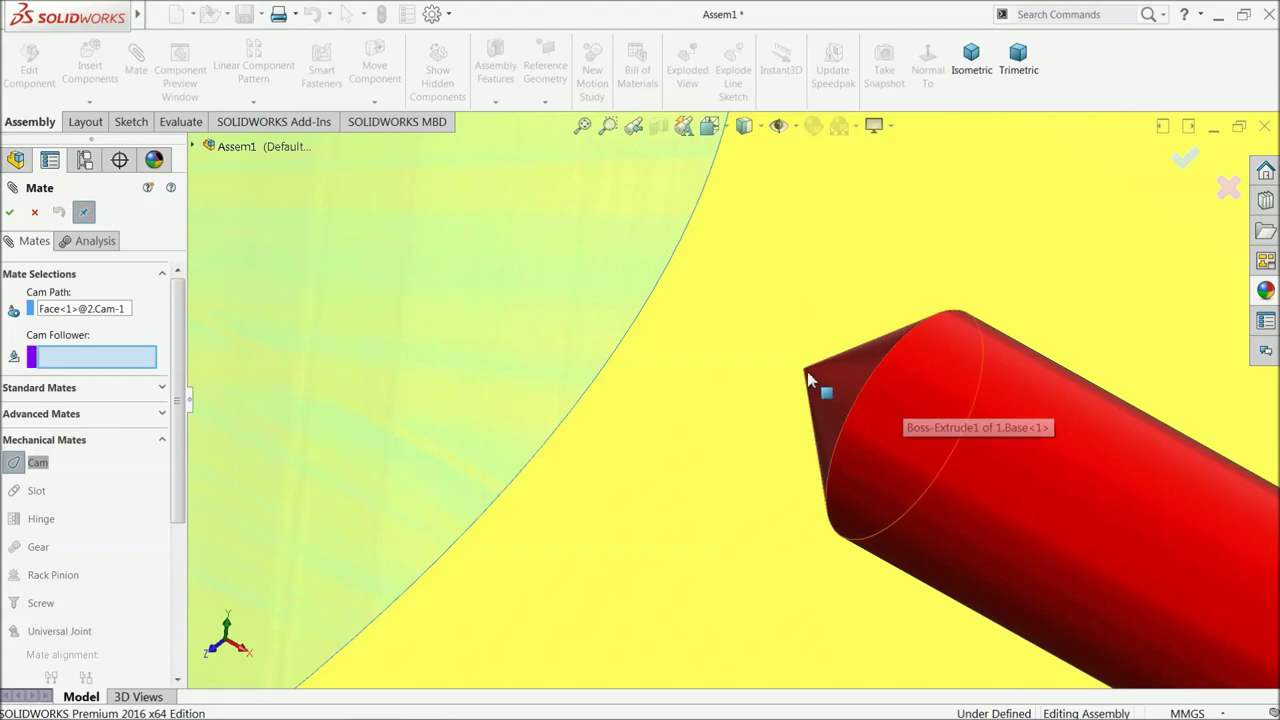
pyautogui.click(803, 373)
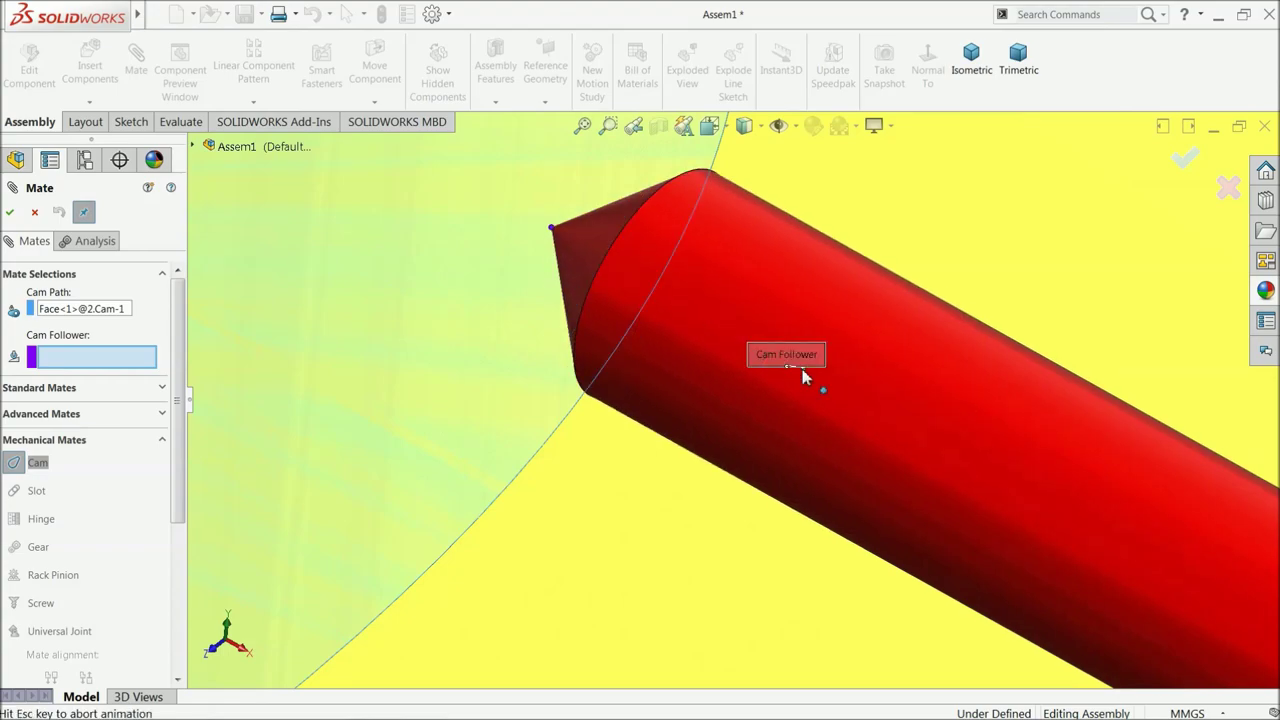
pyautogui.scroll(5, 362, 380)
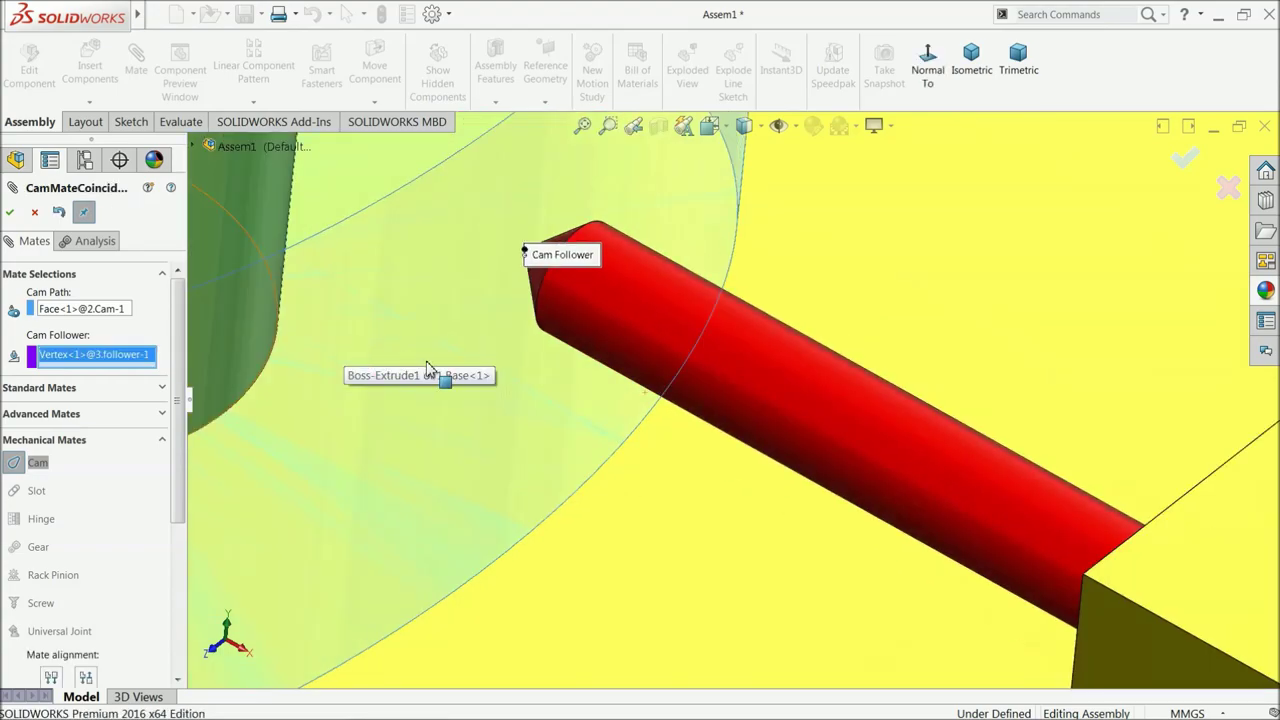
pyautogui.scroll(5, 614, 350)
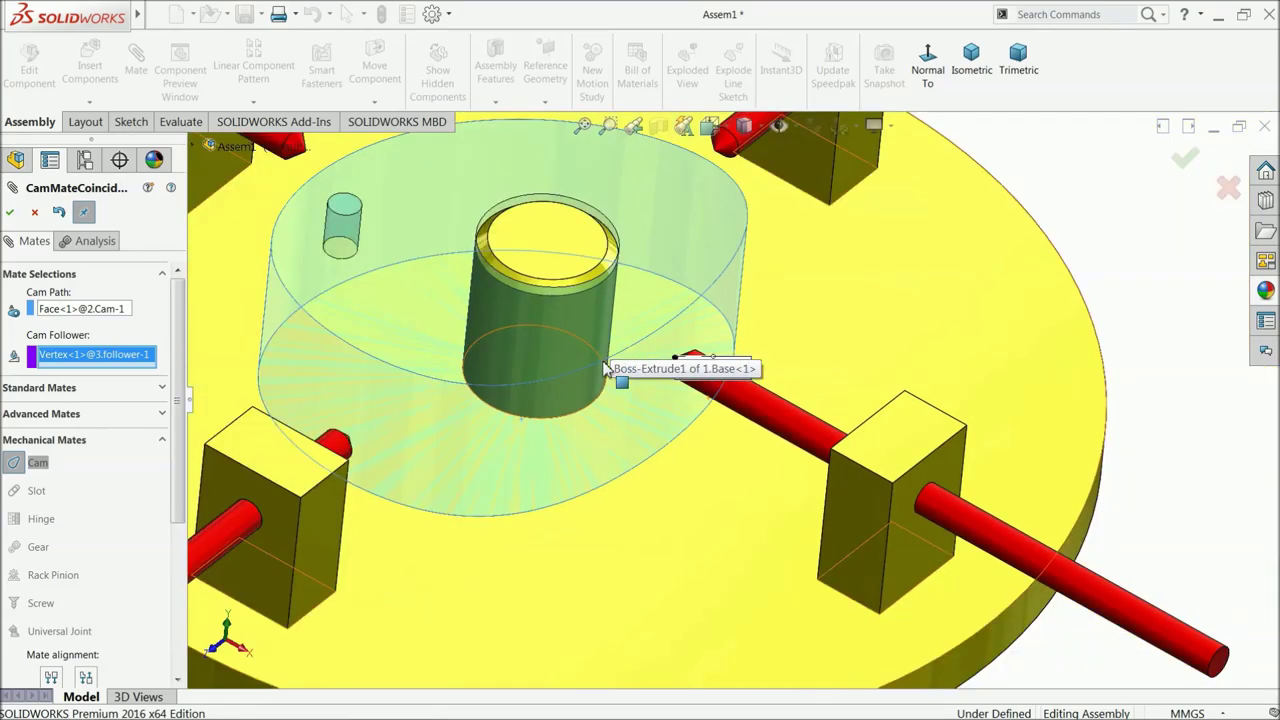
pyautogui.click(11, 213)
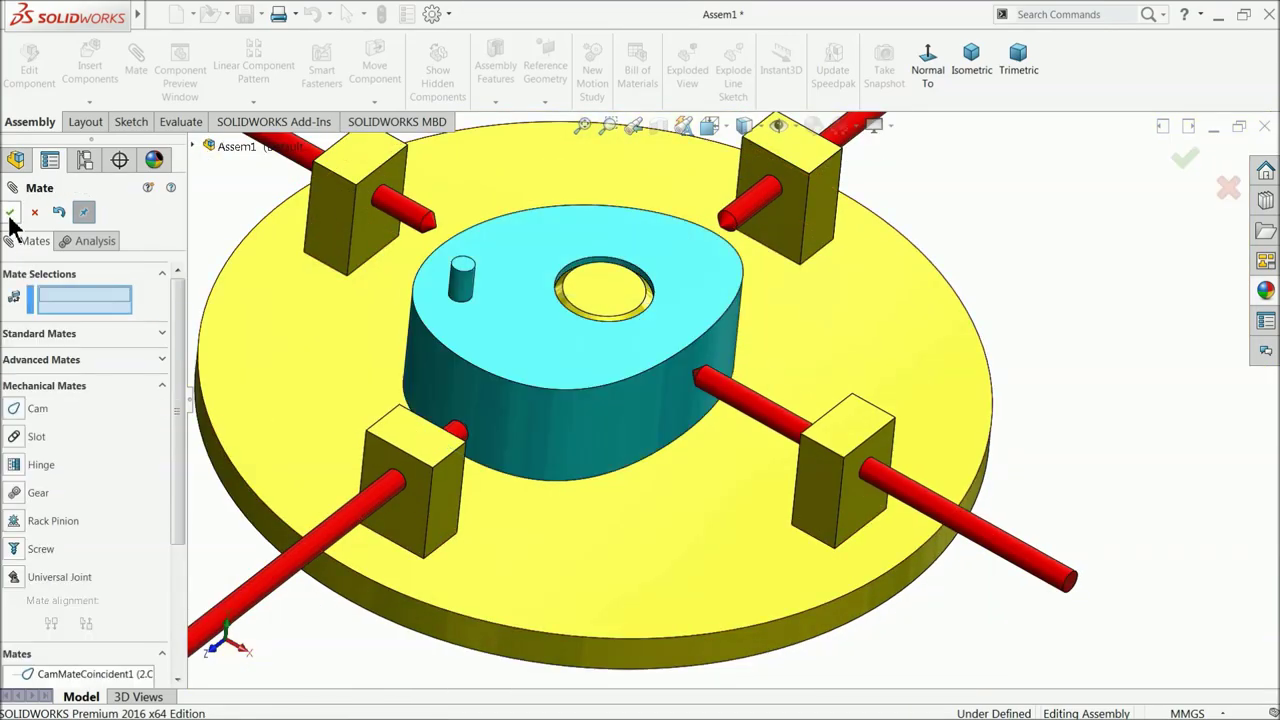
# - Add a cam mate linking the front left follower's tip vertex to the cam's outer side face
pyautogui.click(37, 410)
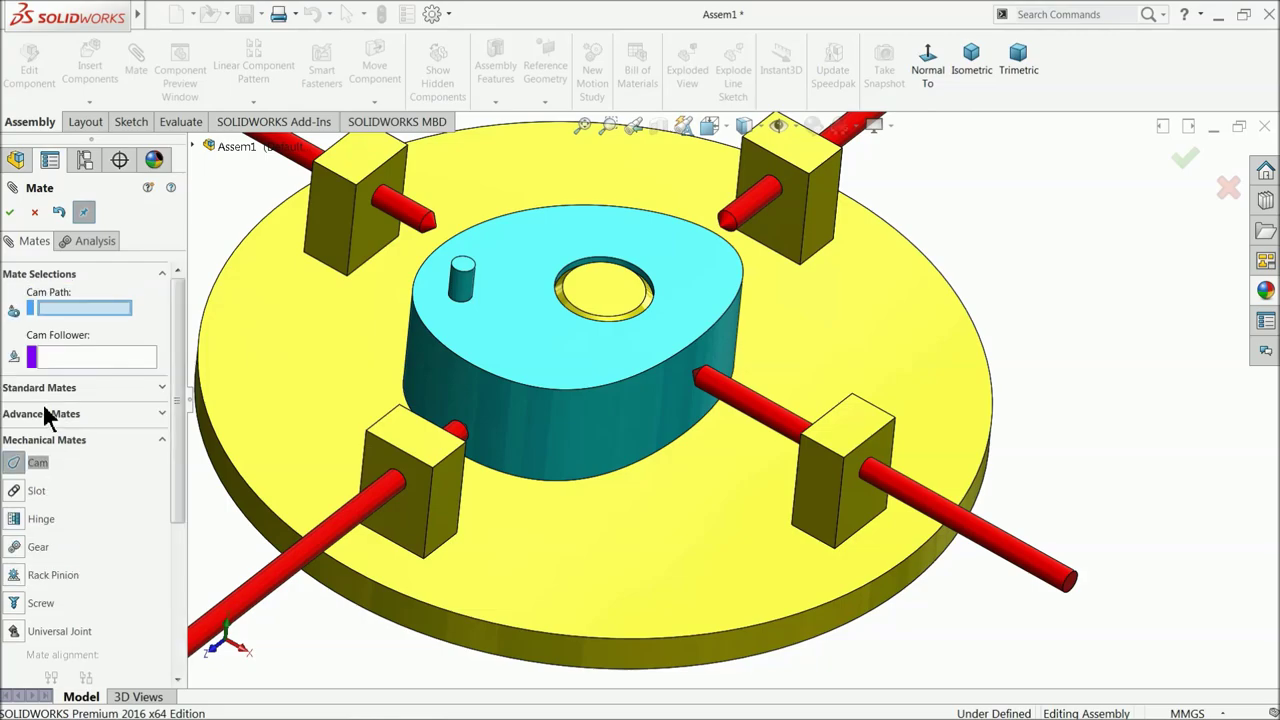
pyautogui.click(522, 420)
pyautogui.scroll(-2, 505, 438)
pyautogui.scroll(-6, 490, 428)
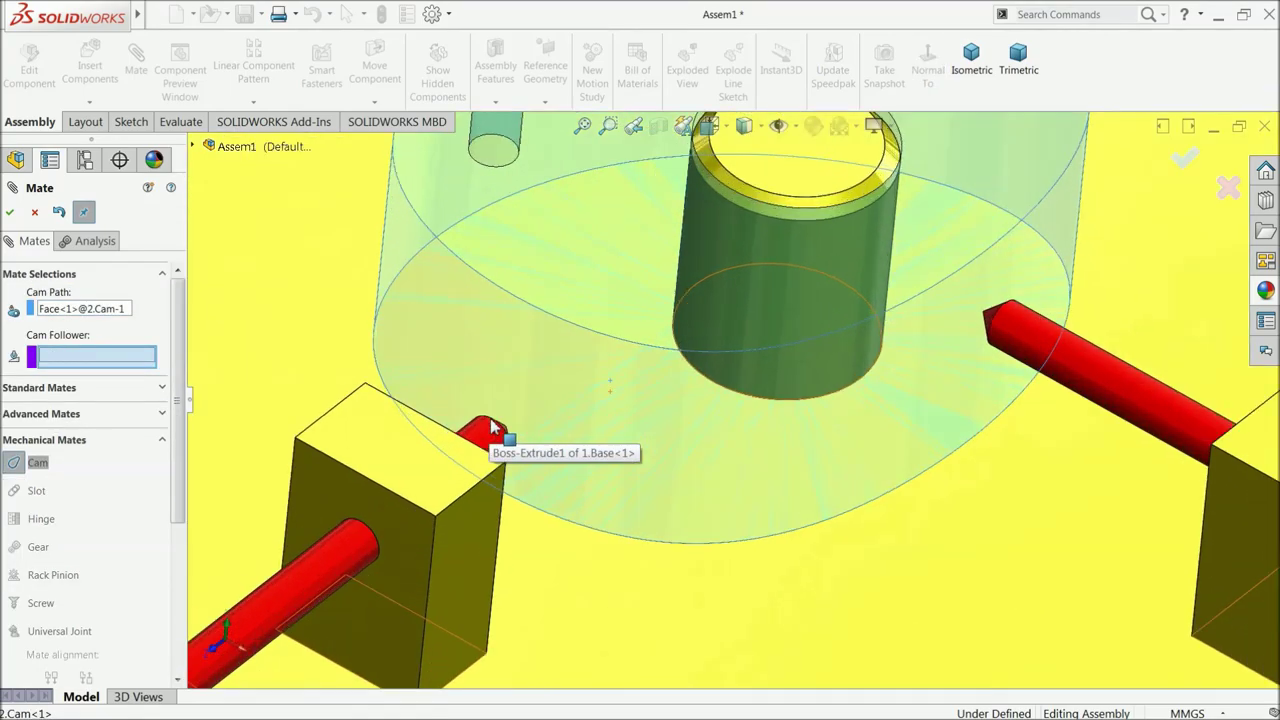
pyautogui.scroll(-2, 581, 417)
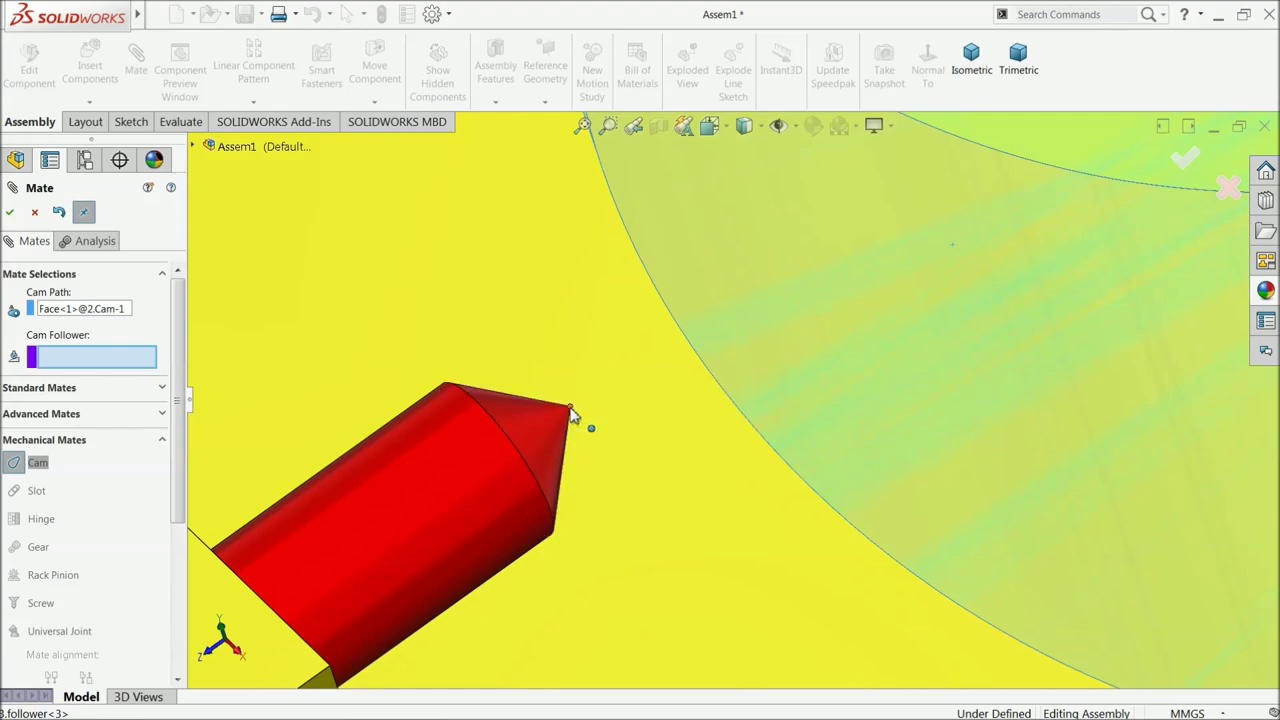
pyautogui.click(572, 416)
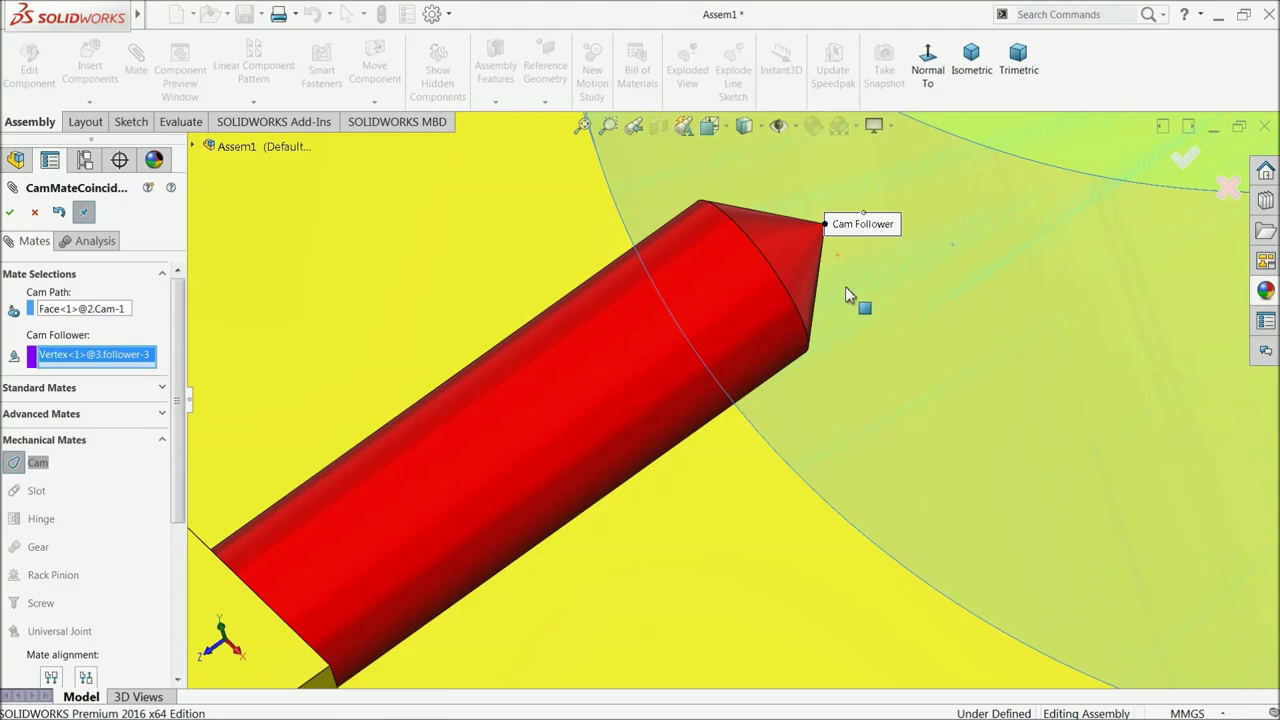
pyautogui.click(9, 212)
# - Add a cam mate with the cam's outer side face as path and the rear left follower's tip vertex as follower
pyautogui.scroll(5, 597, 468)
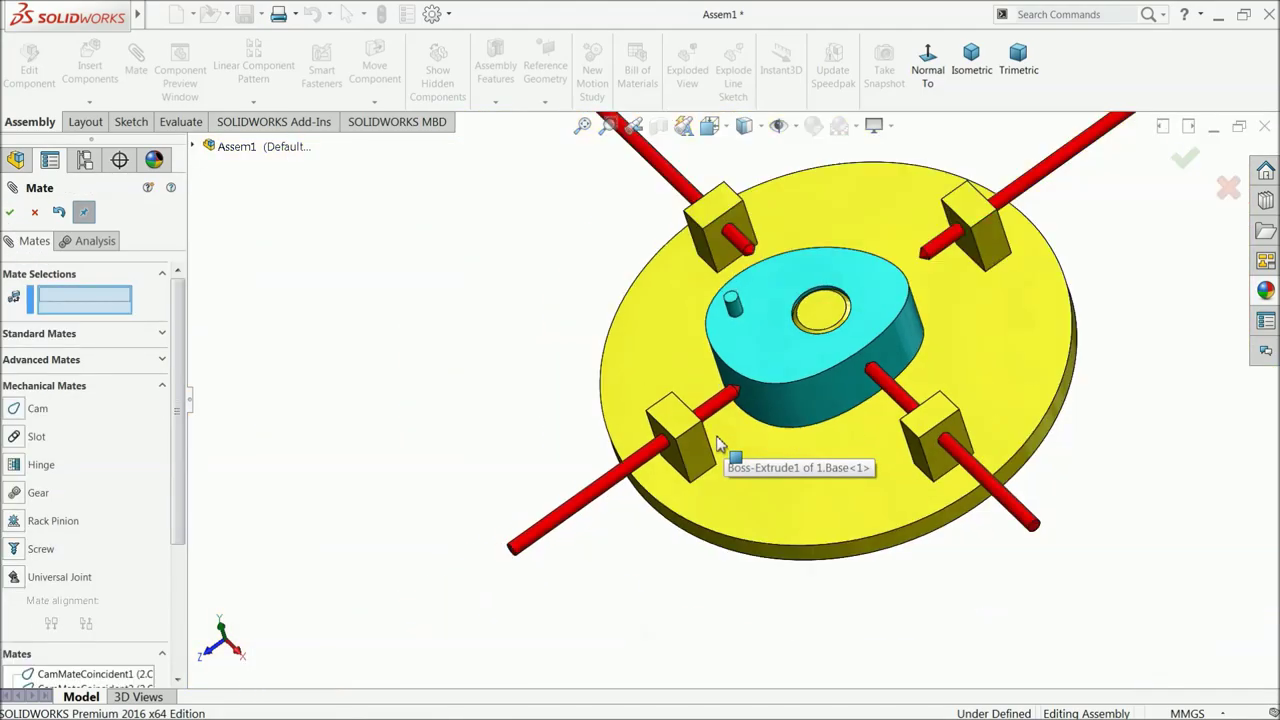
pyautogui.moveTo(718, 443); pyautogui.dragTo(752, 380, button='middle')
pyautogui.scroll(-3, 837, 357)
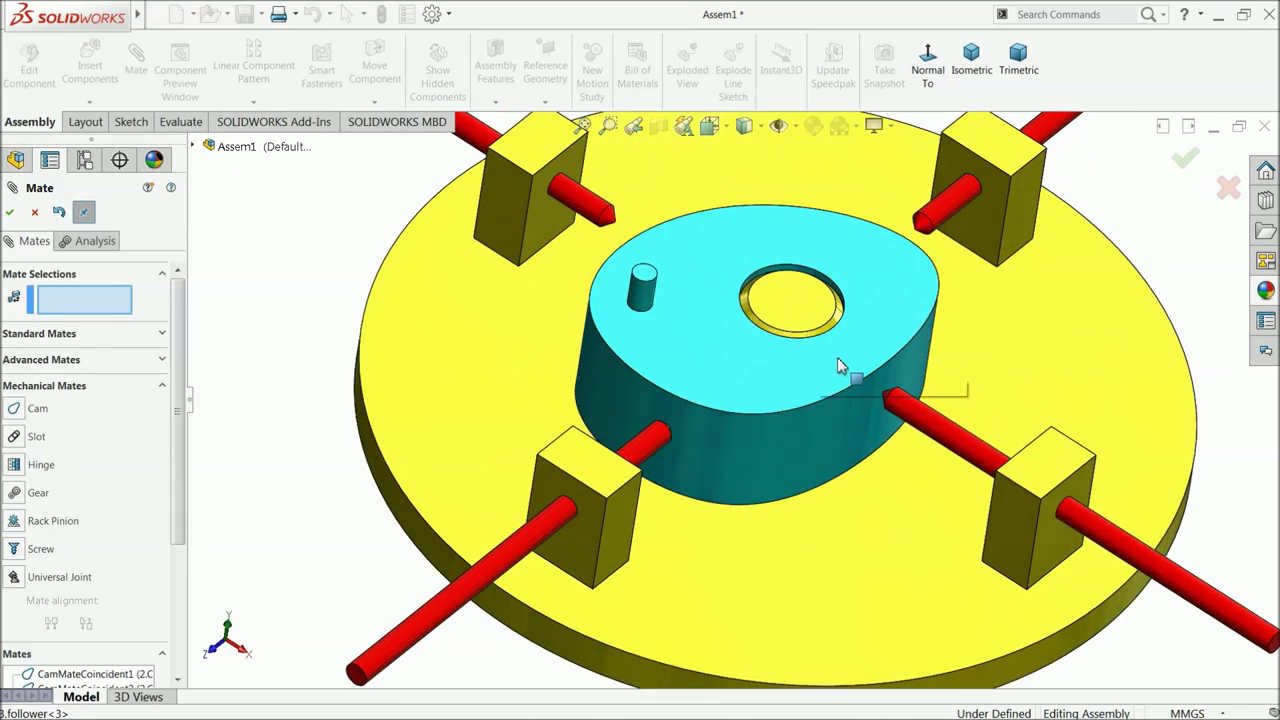
pyautogui.moveTo(838, 360); pyautogui.dragTo(994, 391)
pyautogui.scroll(-3, 678, 285)
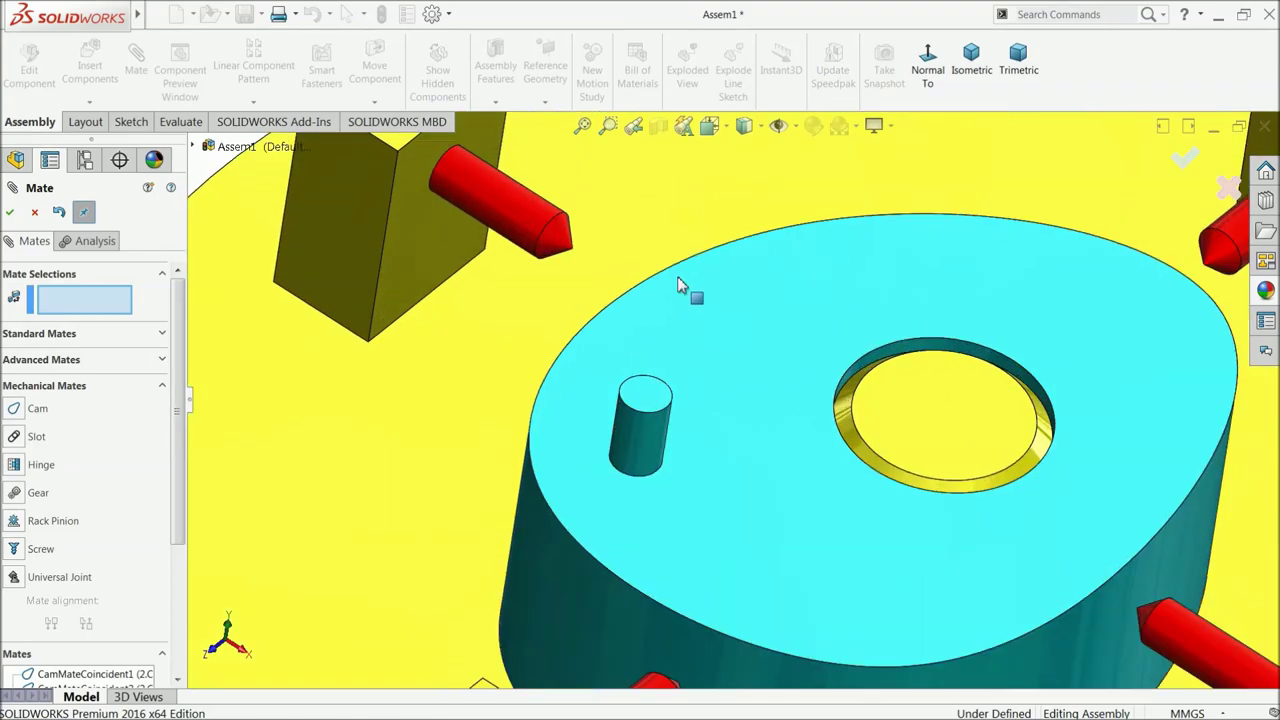
pyautogui.moveTo(678, 285); pyautogui.dragTo(320, 375, button='middle')
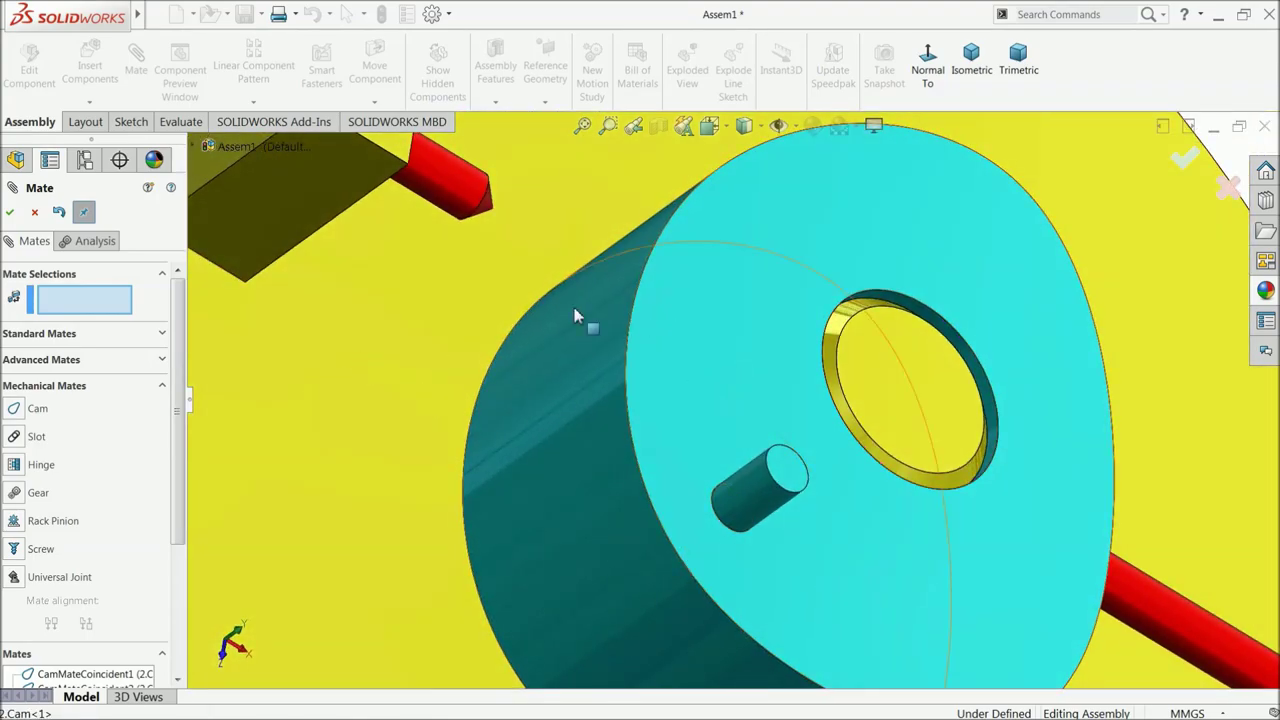
pyautogui.click(38, 410)
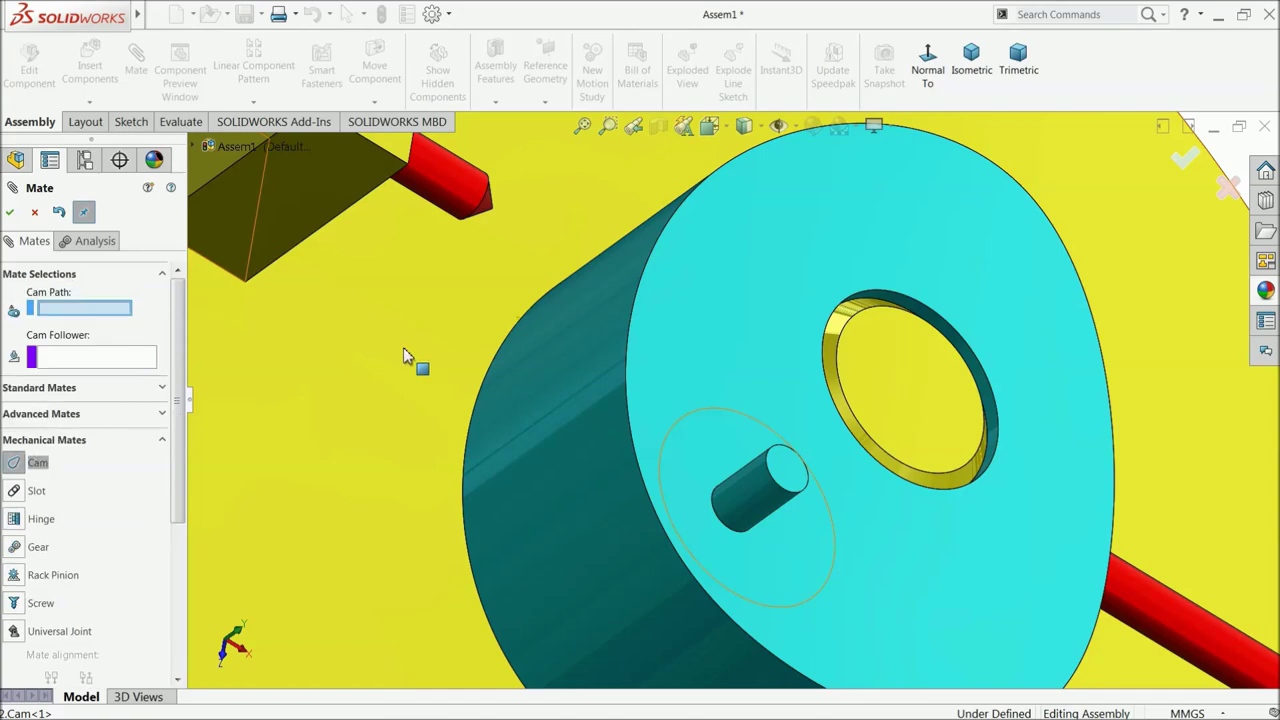
pyautogui.click(590, 306)
pyautogui.moveTo(574, 369); pyautogui.dragTo(514, 309, button='middle')
pyautogui.scroll(-3, 395, 195)
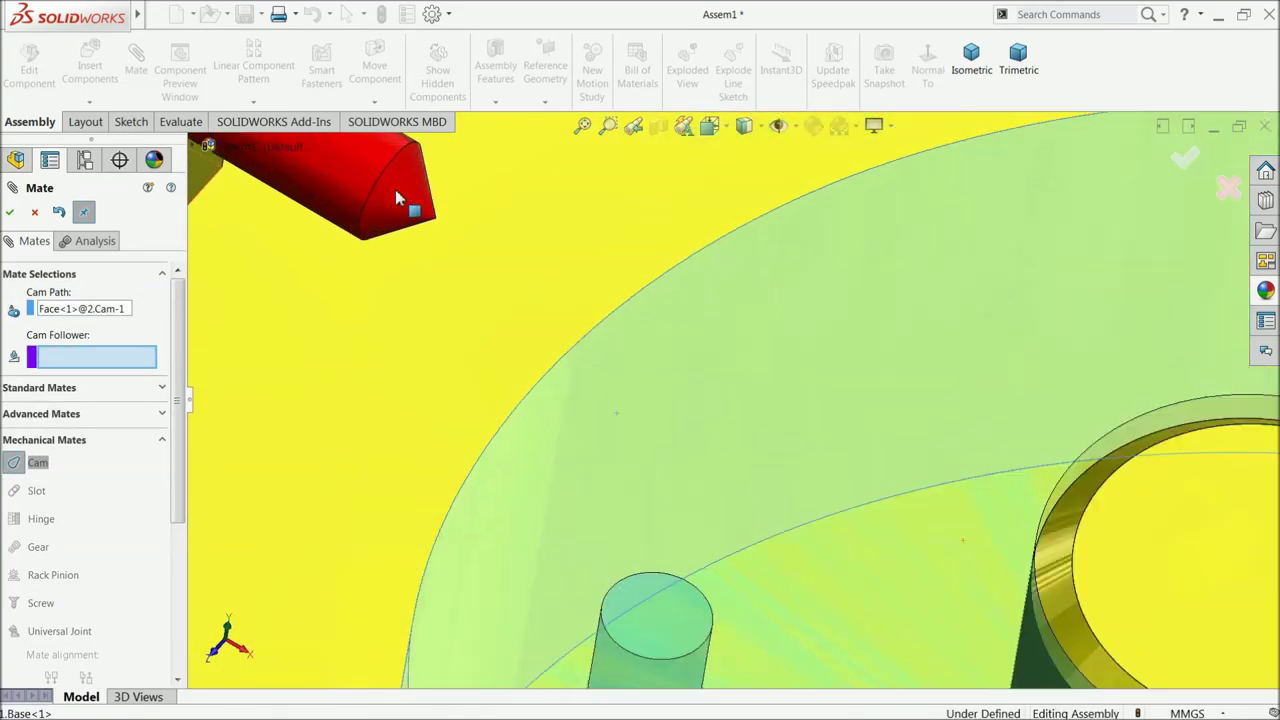
pyautogui.click(437, 228)
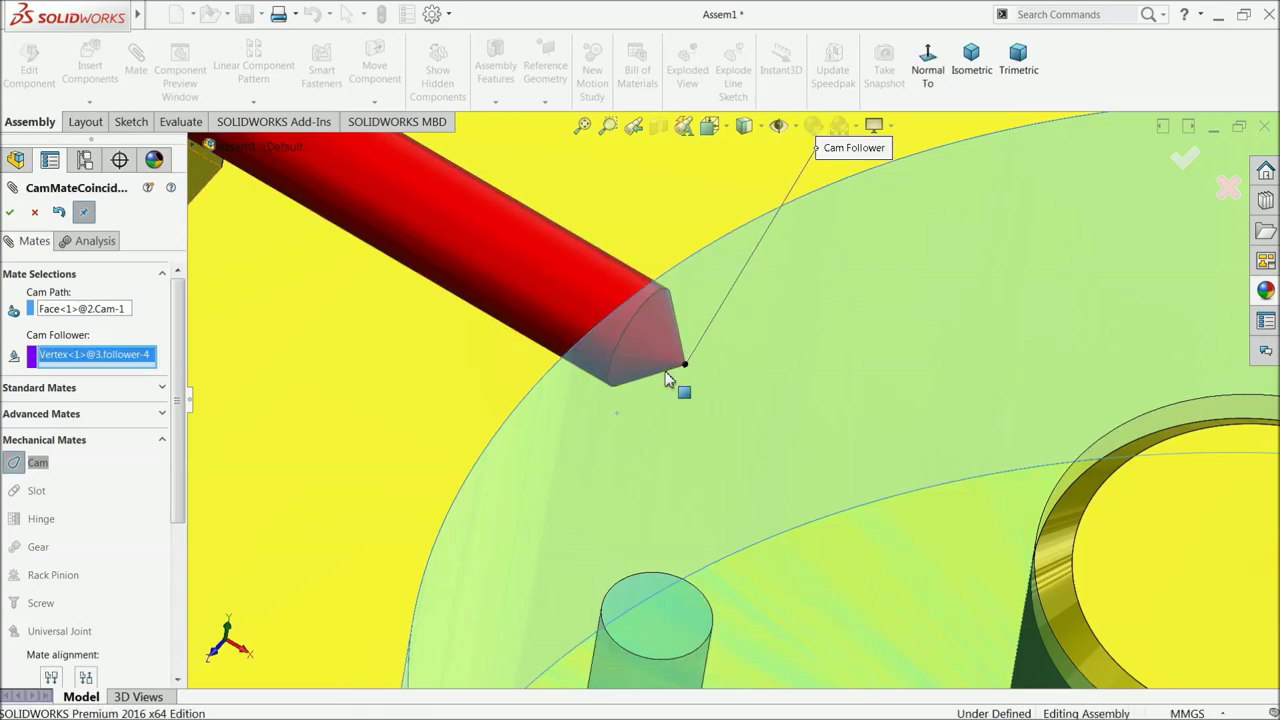
pyautogui.click(10, 212)
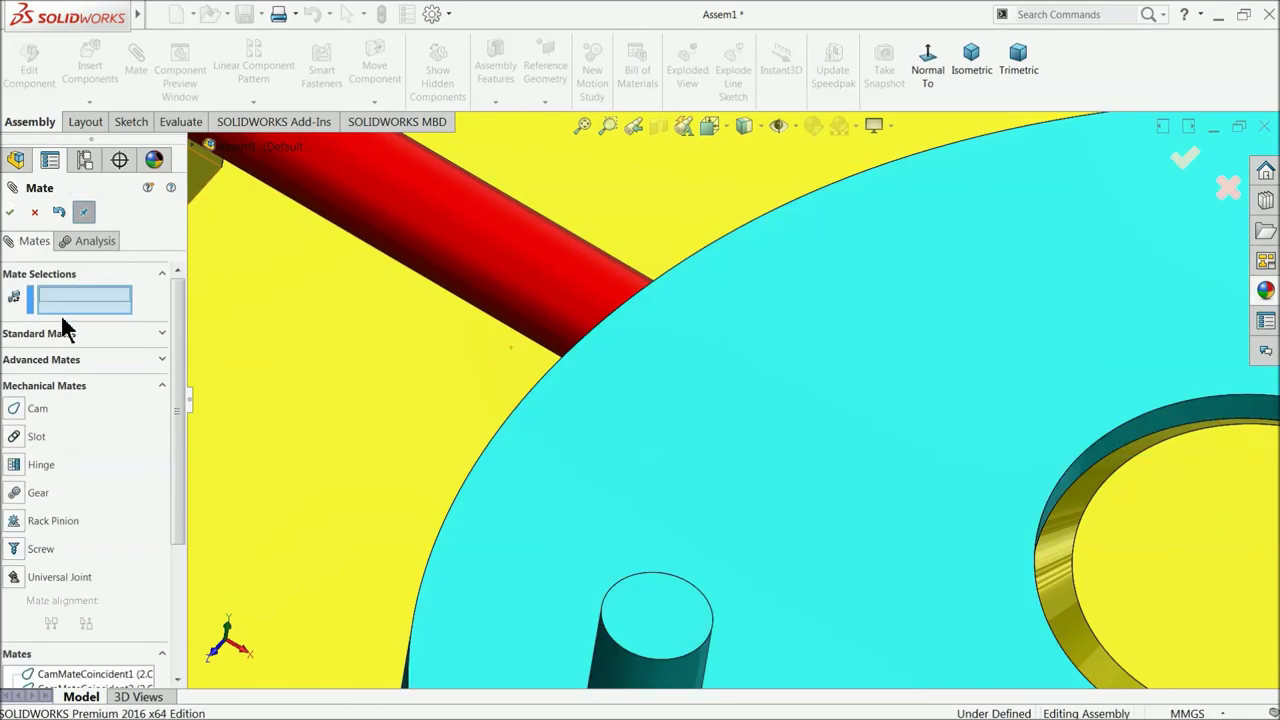
# - Add a cam mate between the cam's outer side face and the rear right follower's tip vertex, and finish mating
pyautogui.click(20, 409)
pyautogui.scroll(6, 408, 383)
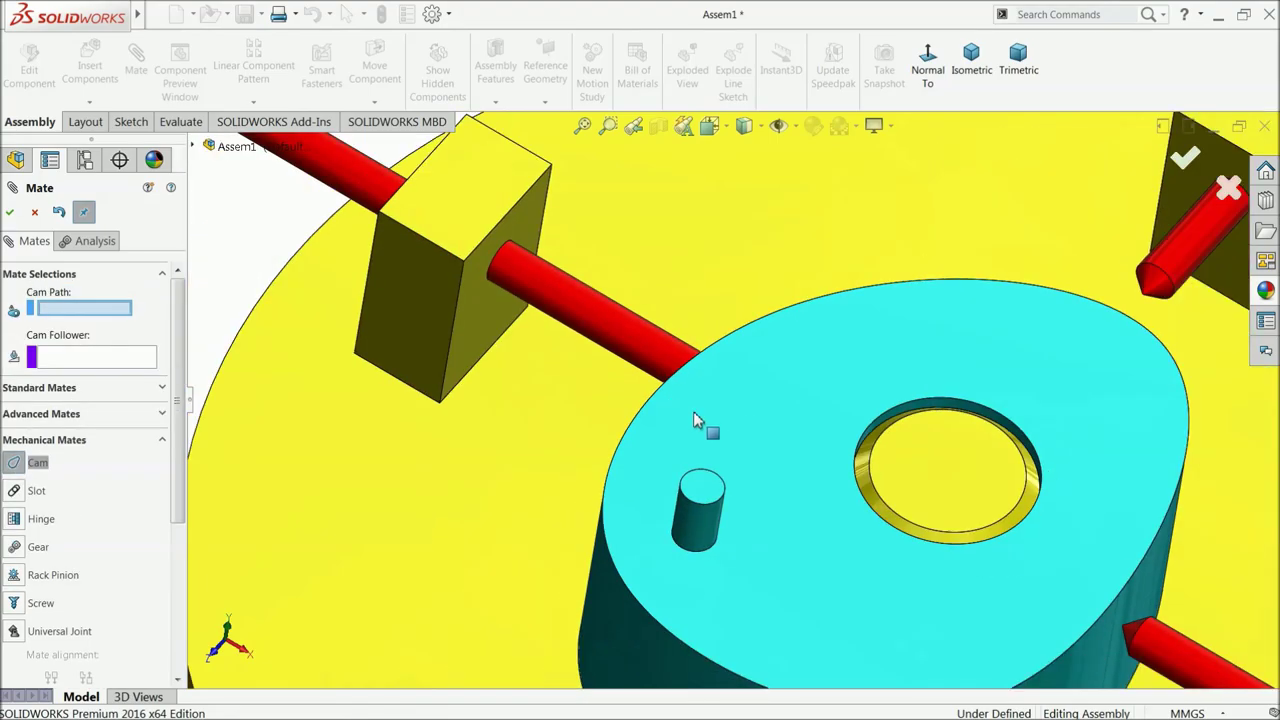
pyautogui.scroll(-1, 991, 492)
pyautogui.scroll(1, 952, 618)
pyautogui.scroll(-2, 880, 628)
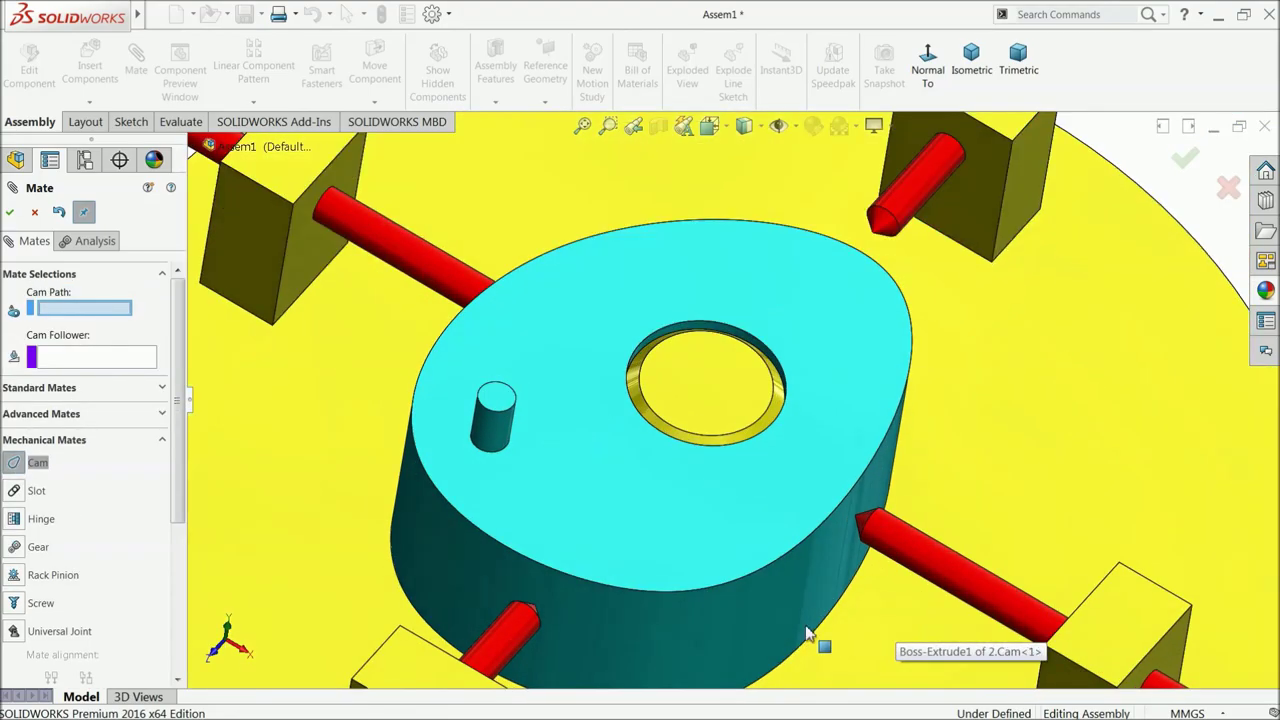
pyautogui.click(766, 598)
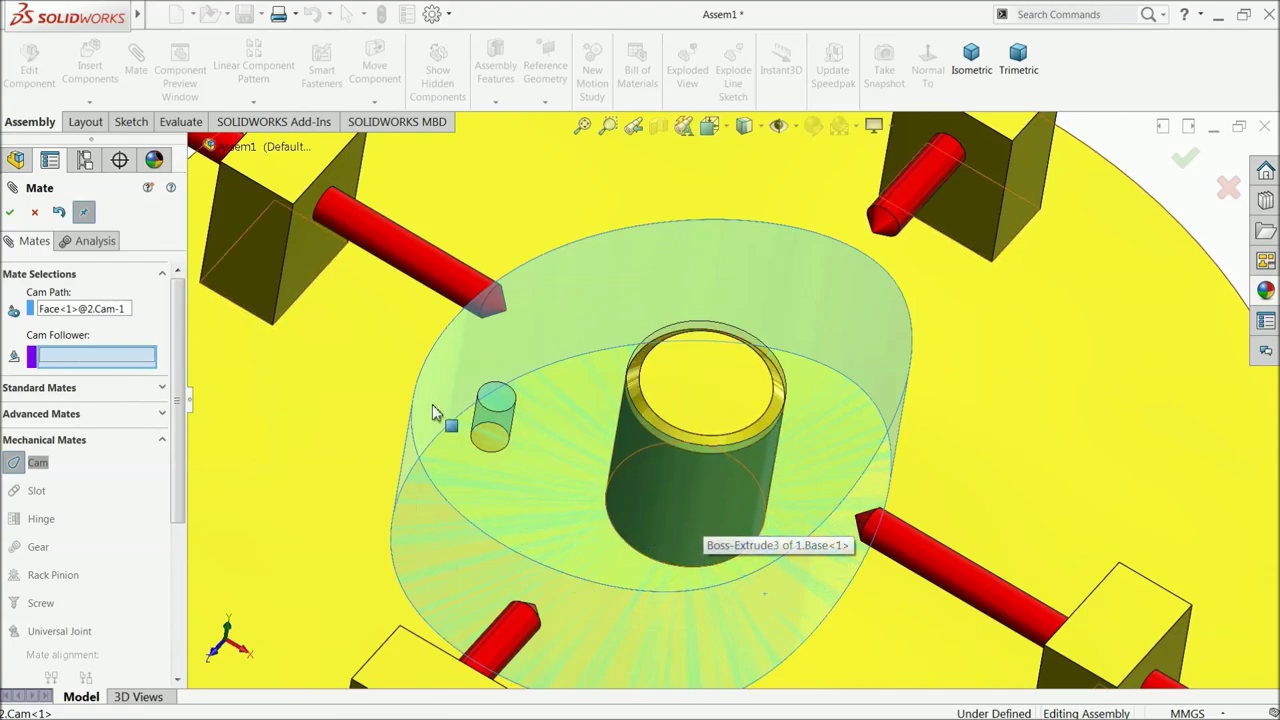
pyautogui.scroll(-3, 822, 276)
pyautogui.scroll(-2, 822, 276)
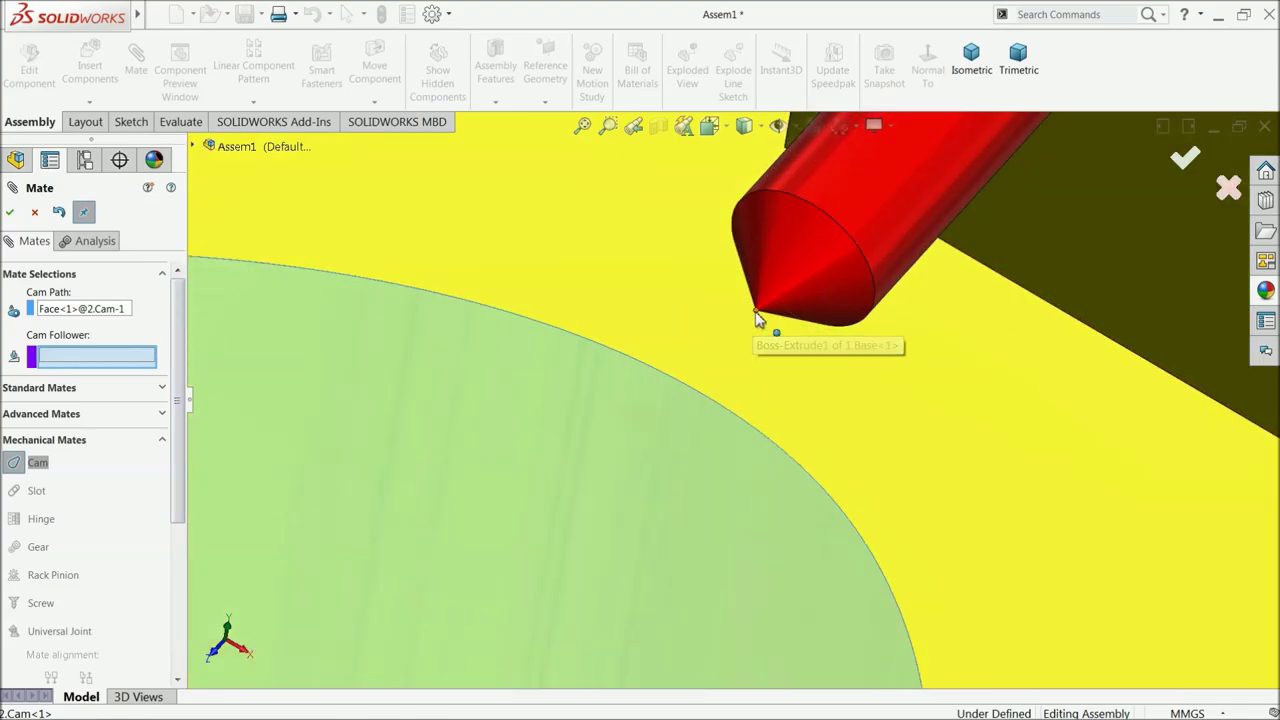
pyautogui.click(756, 316)
pyautogui.scroll(6, 700, 360)
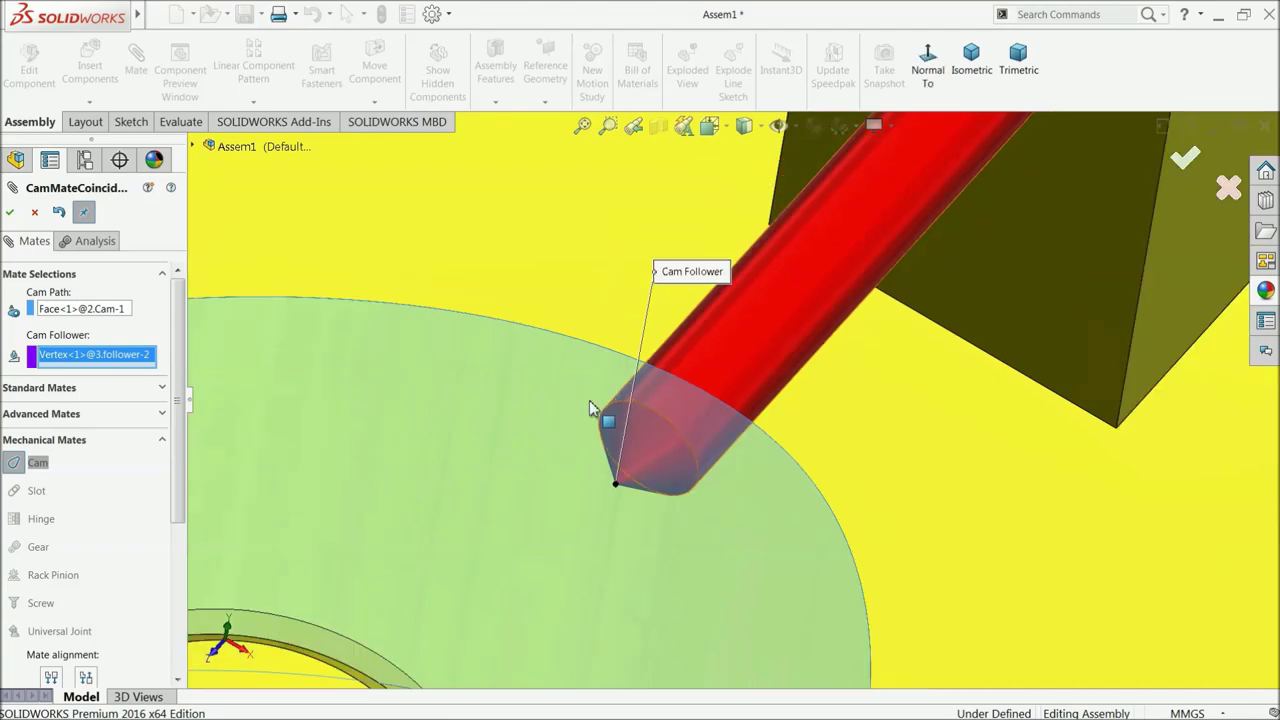
pyautogui.scroll(8, 658, 515)
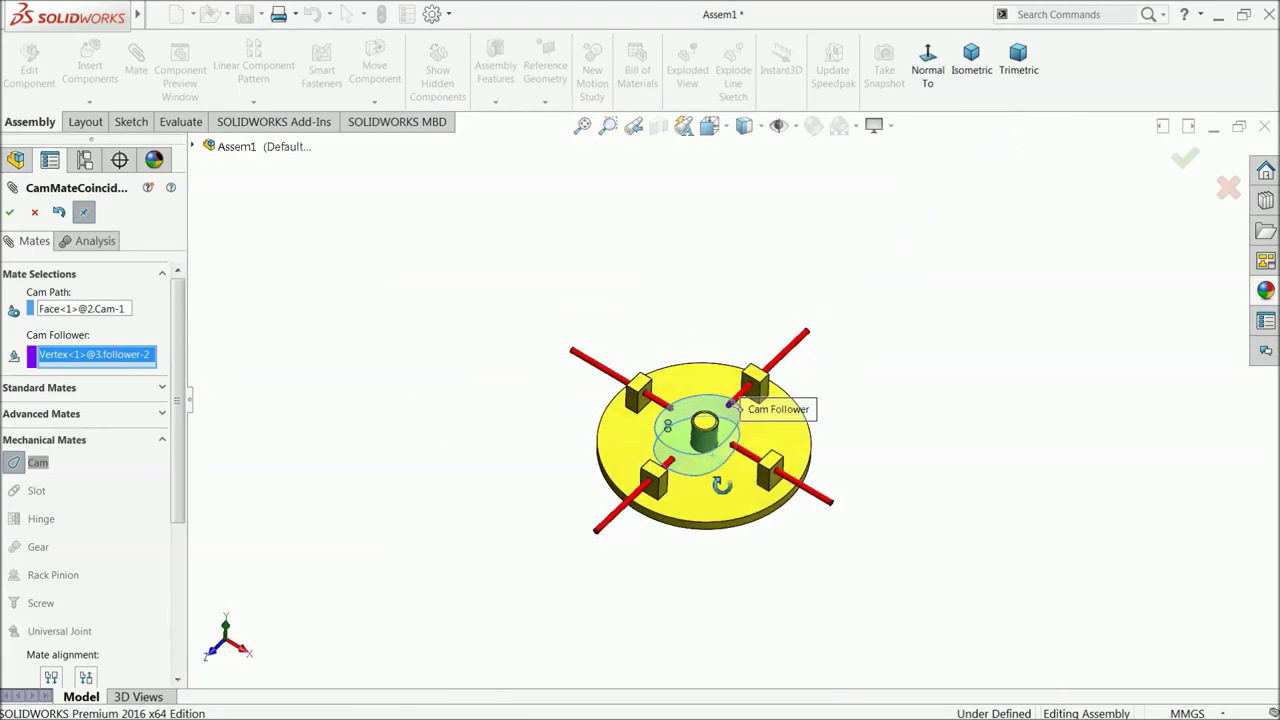
pyautogui.scroll(-6, 722, 457)
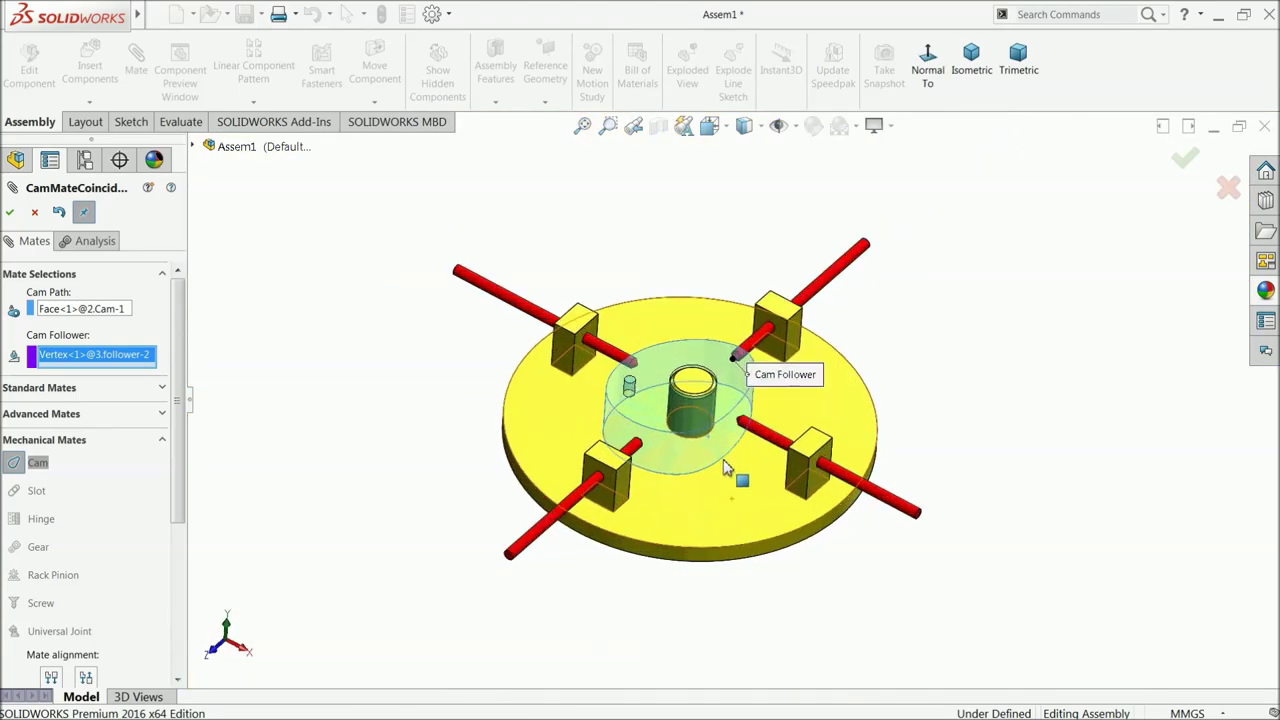
pyautogui.scroll(-1, 724, 424)
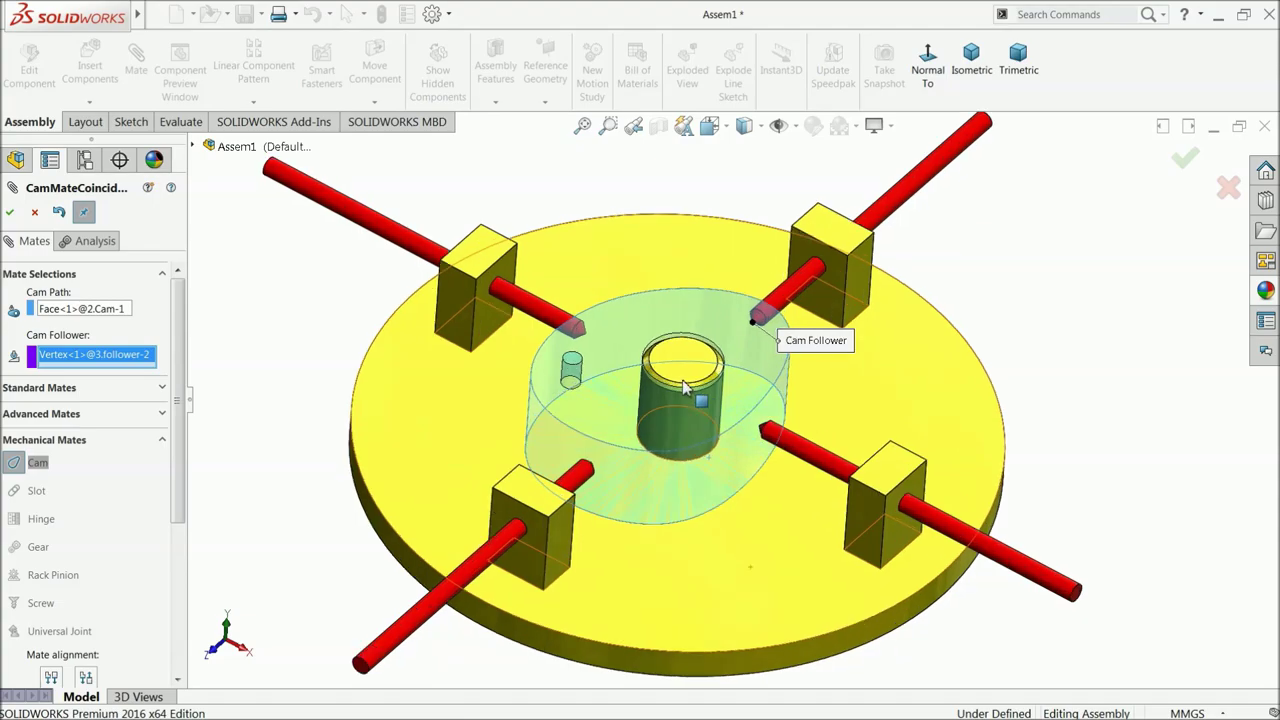
pyautogui.click(12, 212)
pyautogui.click(13, 212)
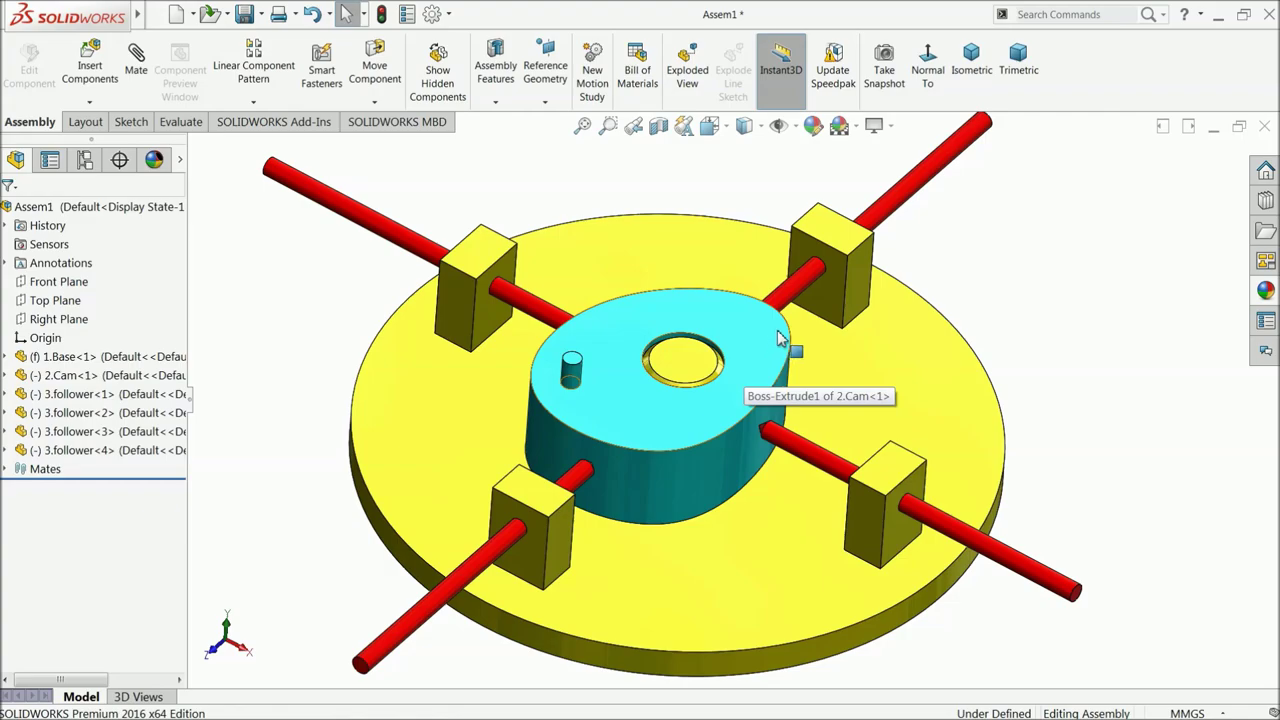
# - Rotate the cam around its shaft to check how the four followers move, and deselect it
pyautogui.moveTo(779, 339); pyautogui.dragTo(714, 352)
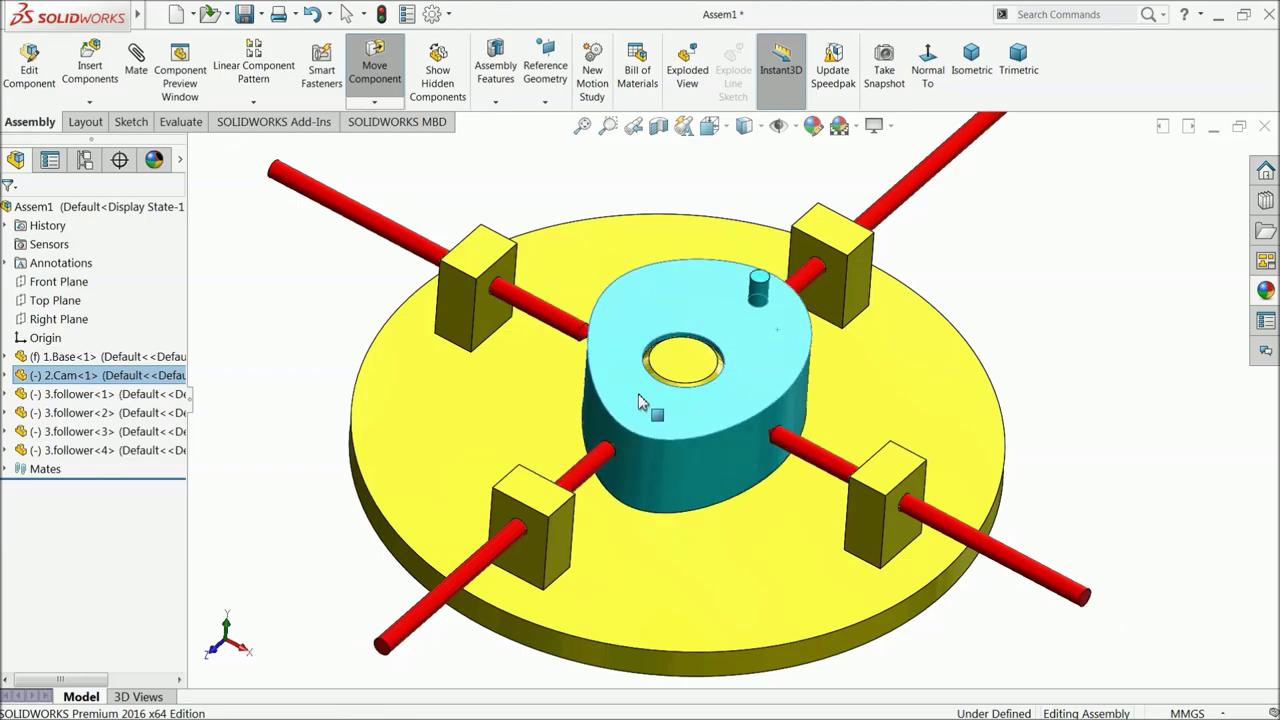
pyautogui.moveTo(731, 396); pyautogui.dragTo(735, 365)
pyautogui.press('Escape')
pyautogui.click(686, 171)
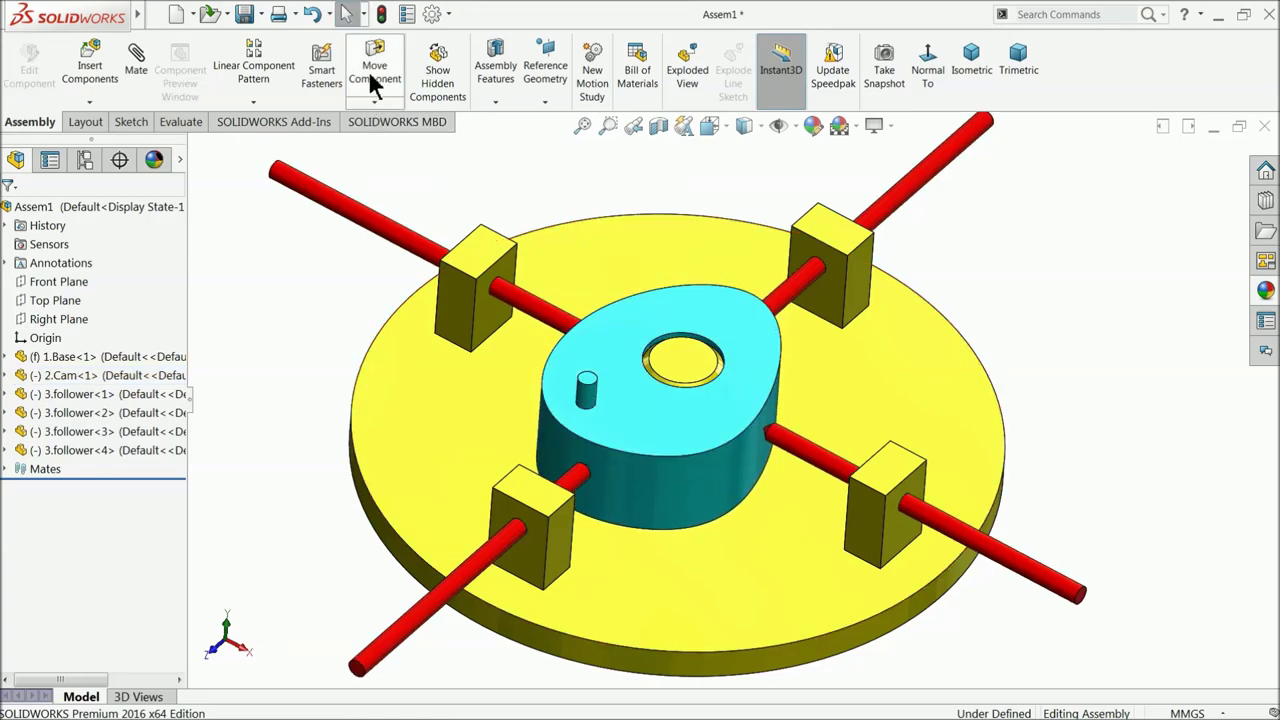
# - Rebuild and save the assembly as "cam & follower Assembly" in the Cam & Follower mechanism folder
pyautogui.click(249, 16)
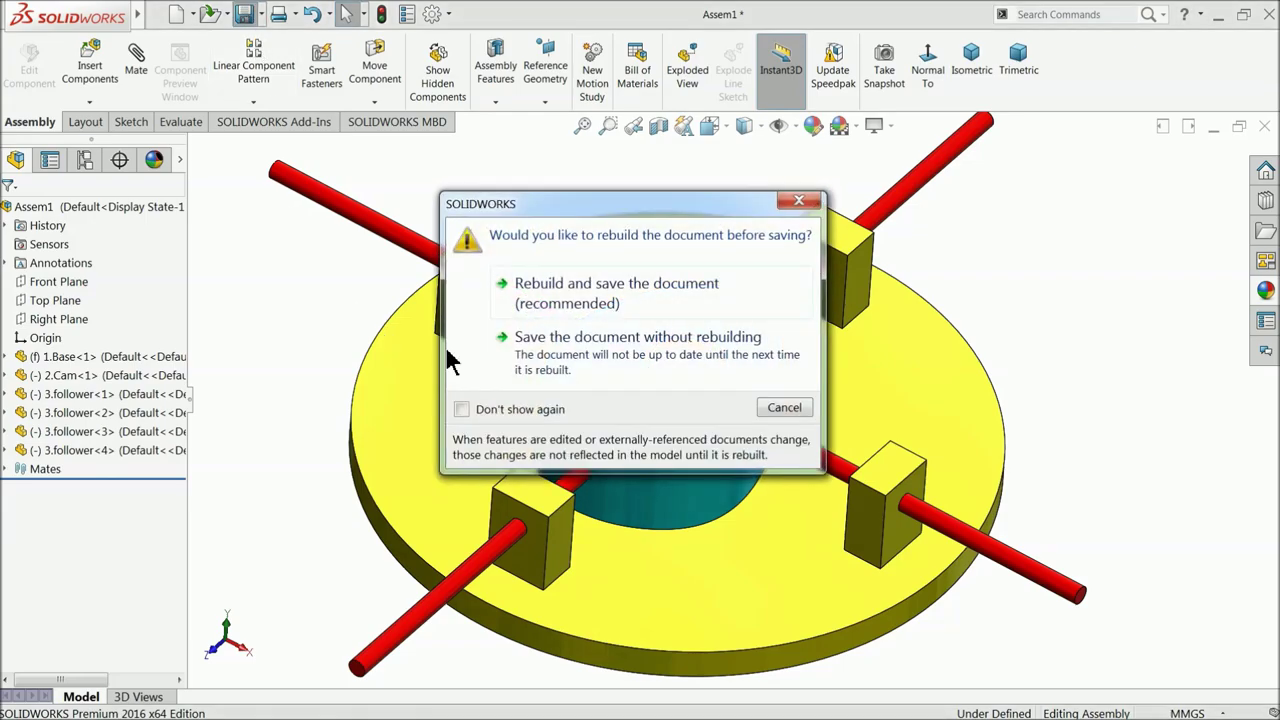
pyautogui.click(542, 288)
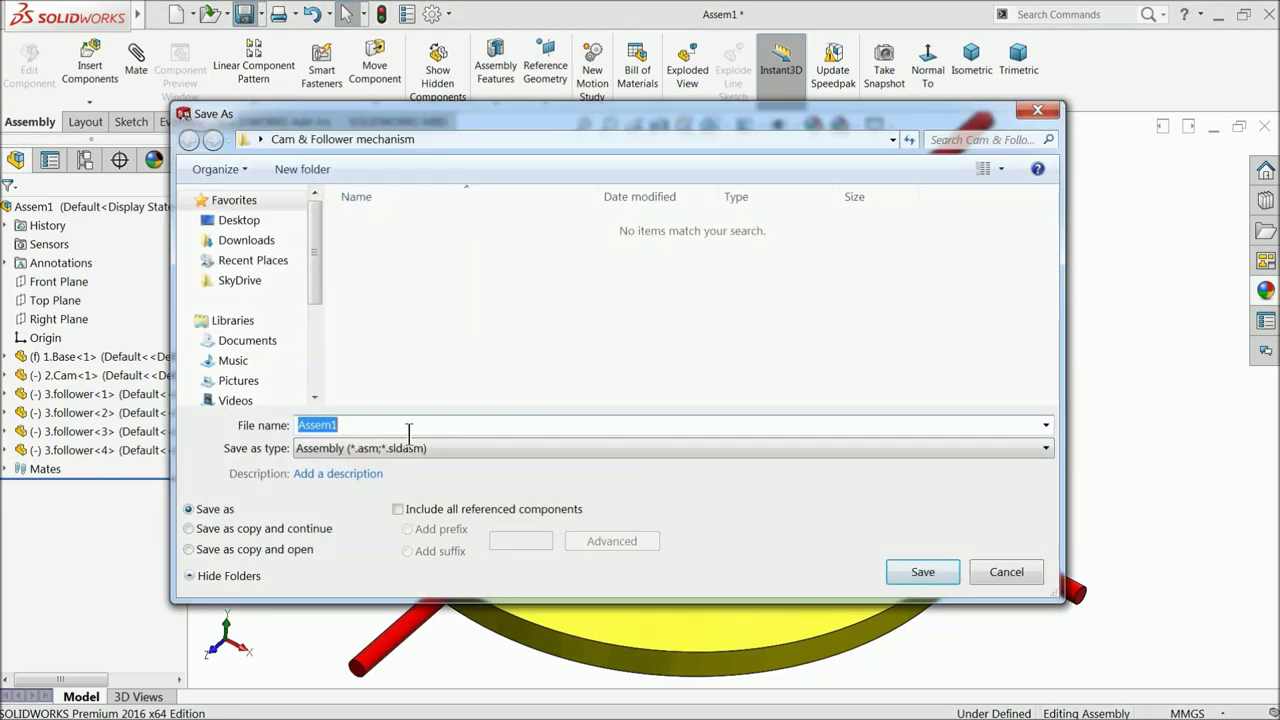
pyautogui.write('cam & follower')
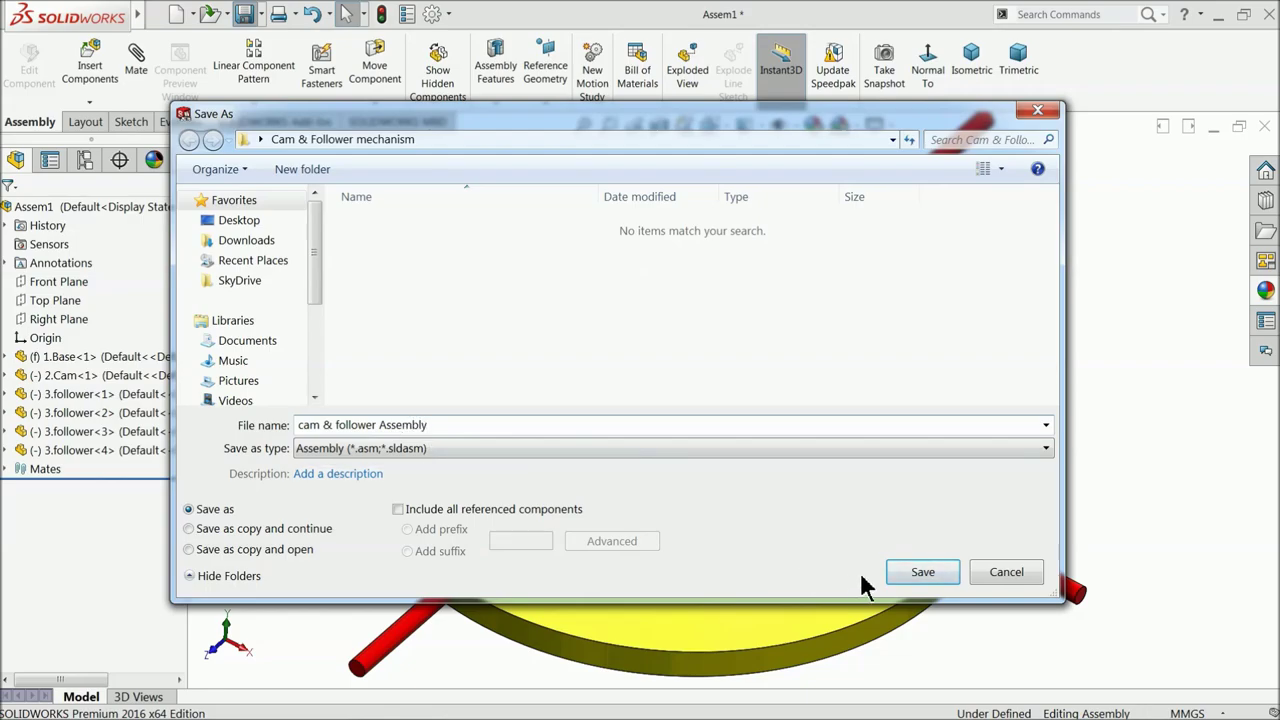
pyautogui.click(916, 572)
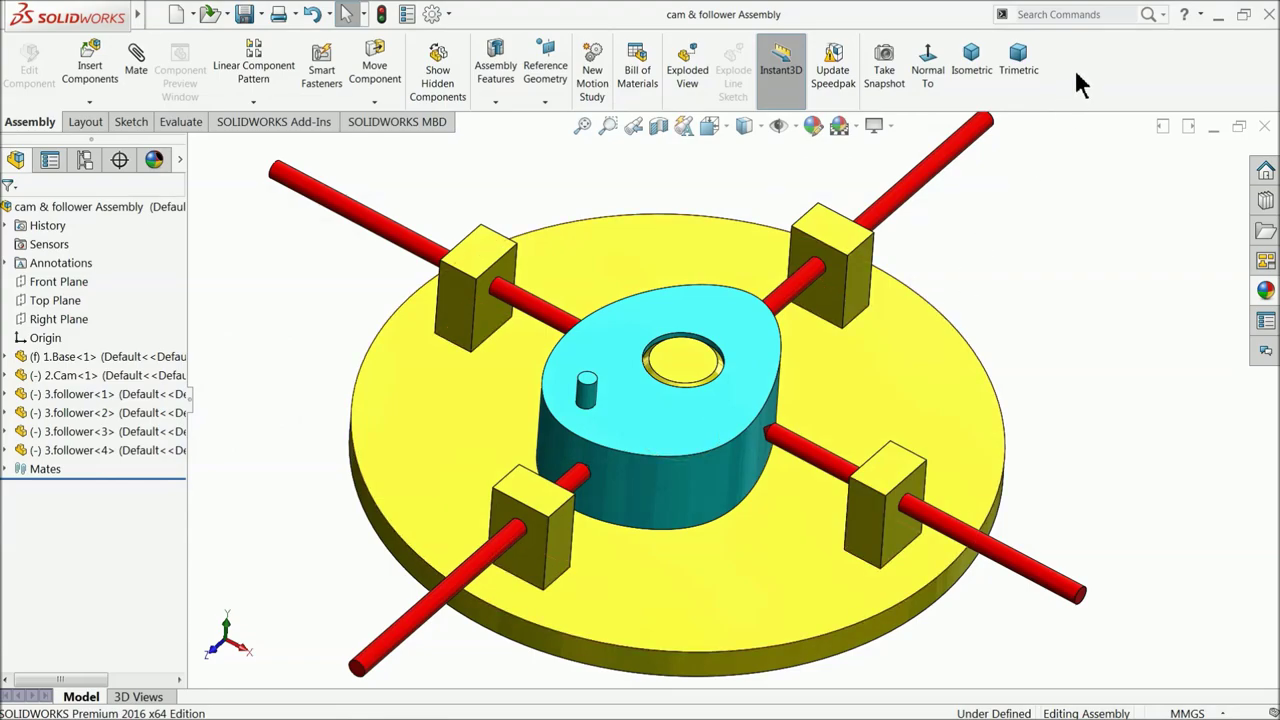
# - Enable the MotionManager and open Motion Study 1 with its timeline expanded
pyautogui.rightClick(1095, 68)
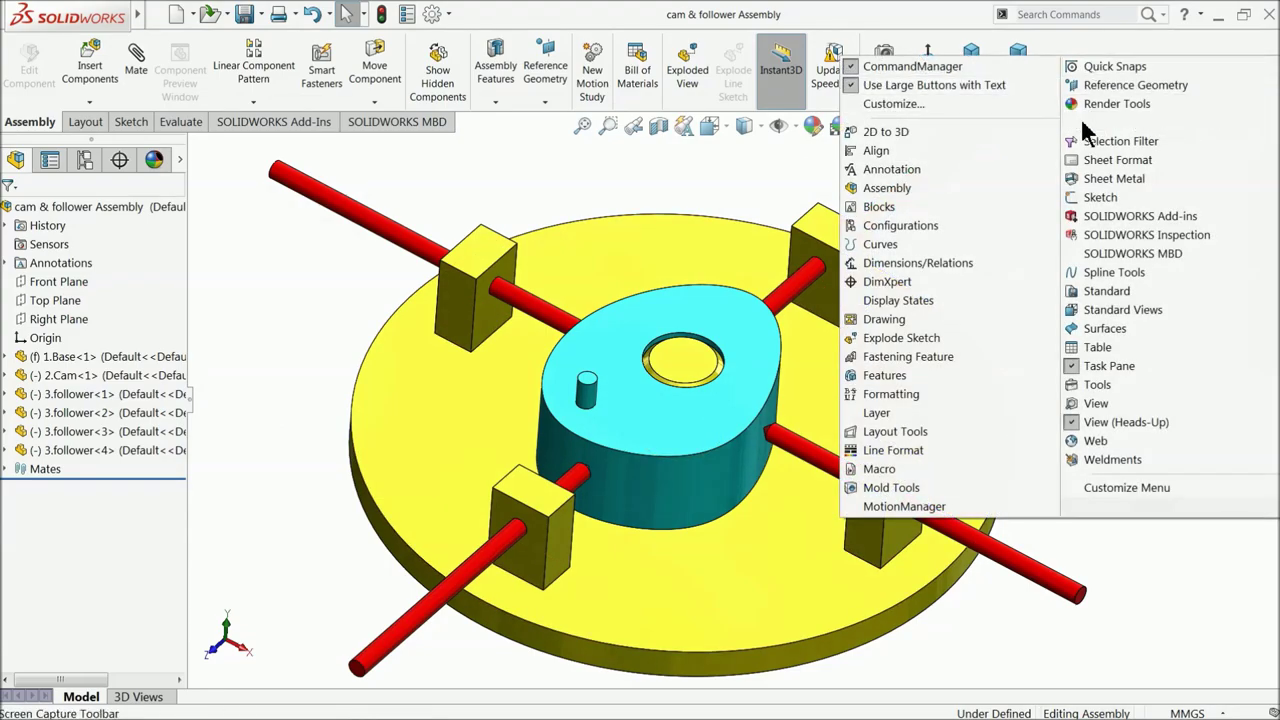
pyautogui.click(893, 510)
pyautogui.click(220, 697)
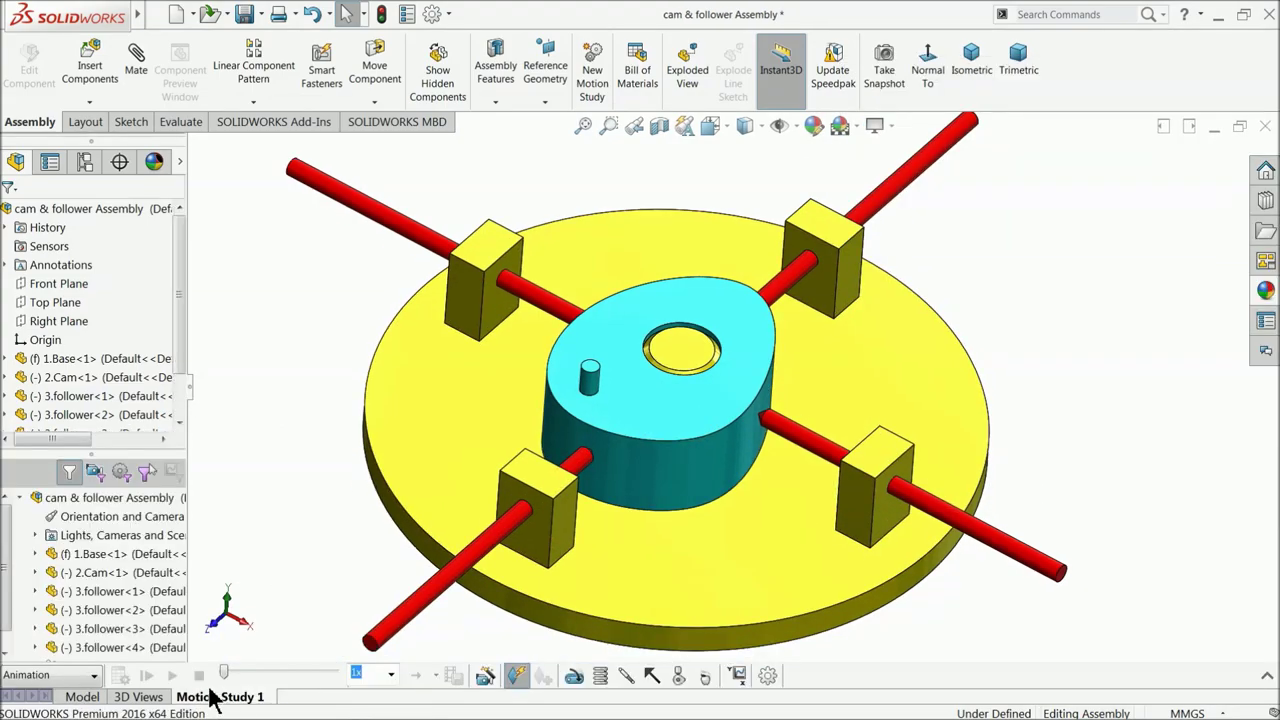
pyautogui.click(1266, 677)
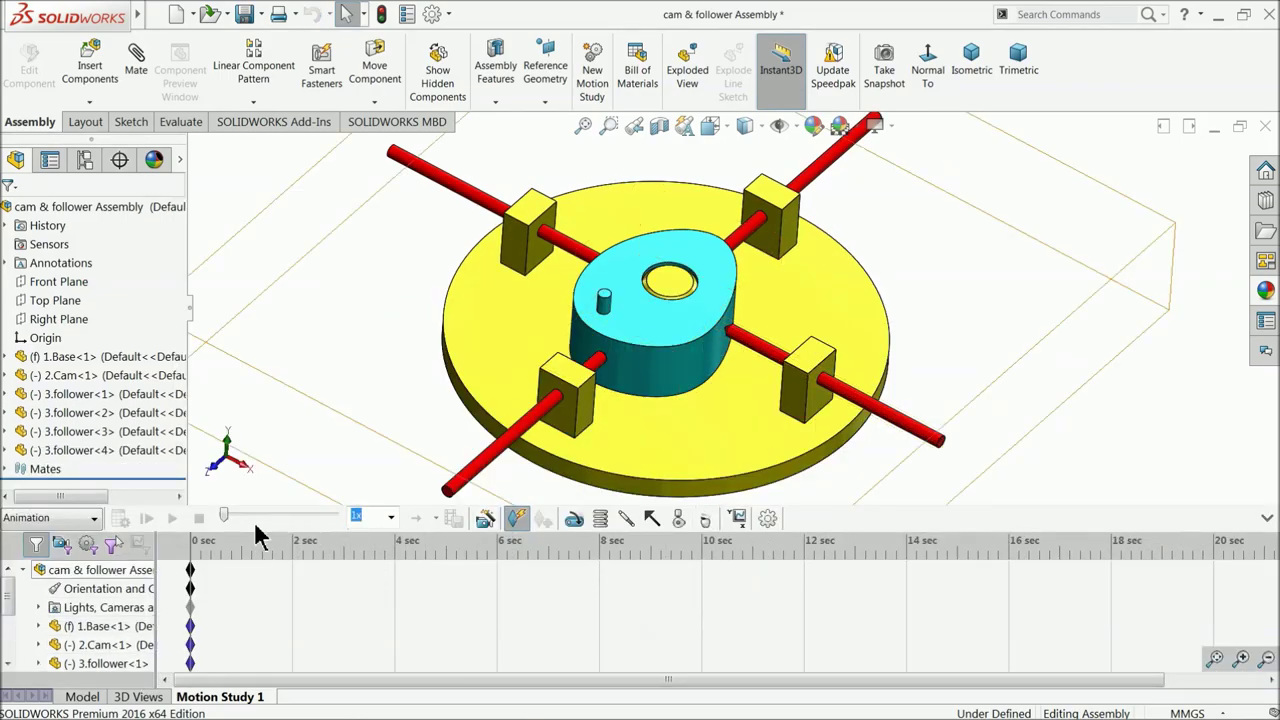
# - Set the motion study to Basic Motion at 50 frames per second and extend its duration to 12 seconds
pyautogui.click(55, 518)
pyautogui.click(42, 555)
pyautogui.click(767, 518)
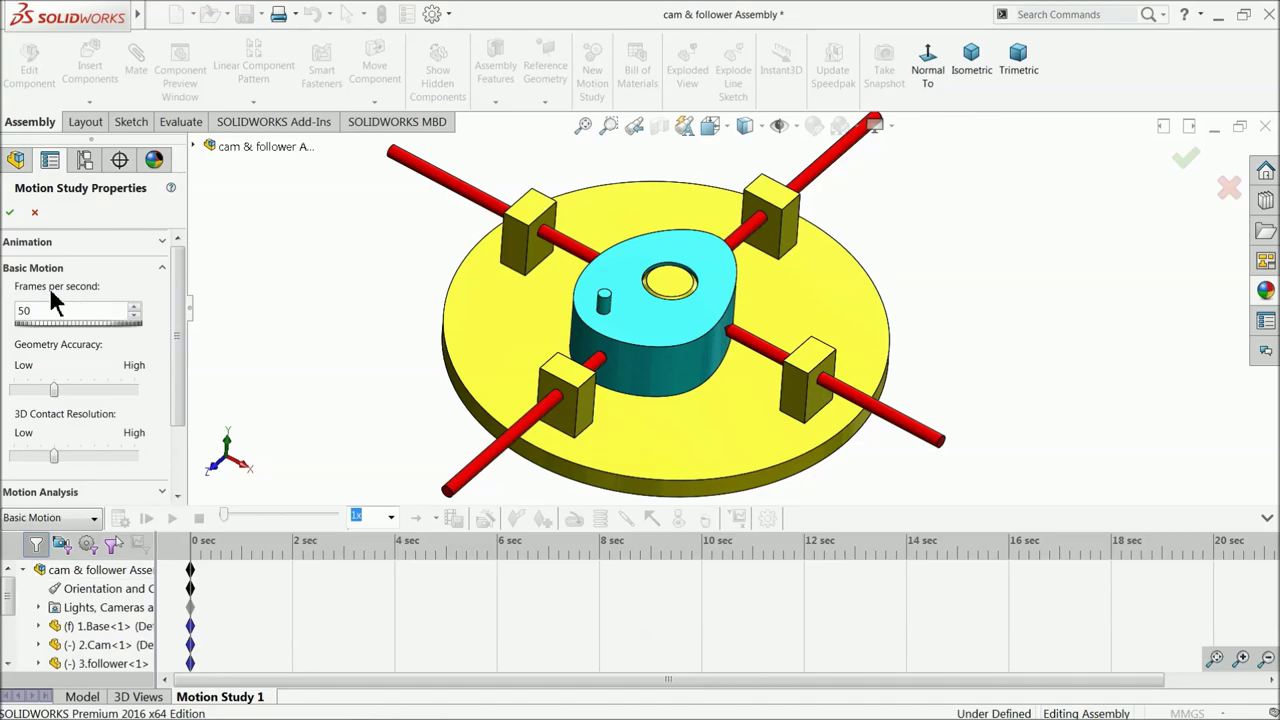
pyautogui.click(9, 212)
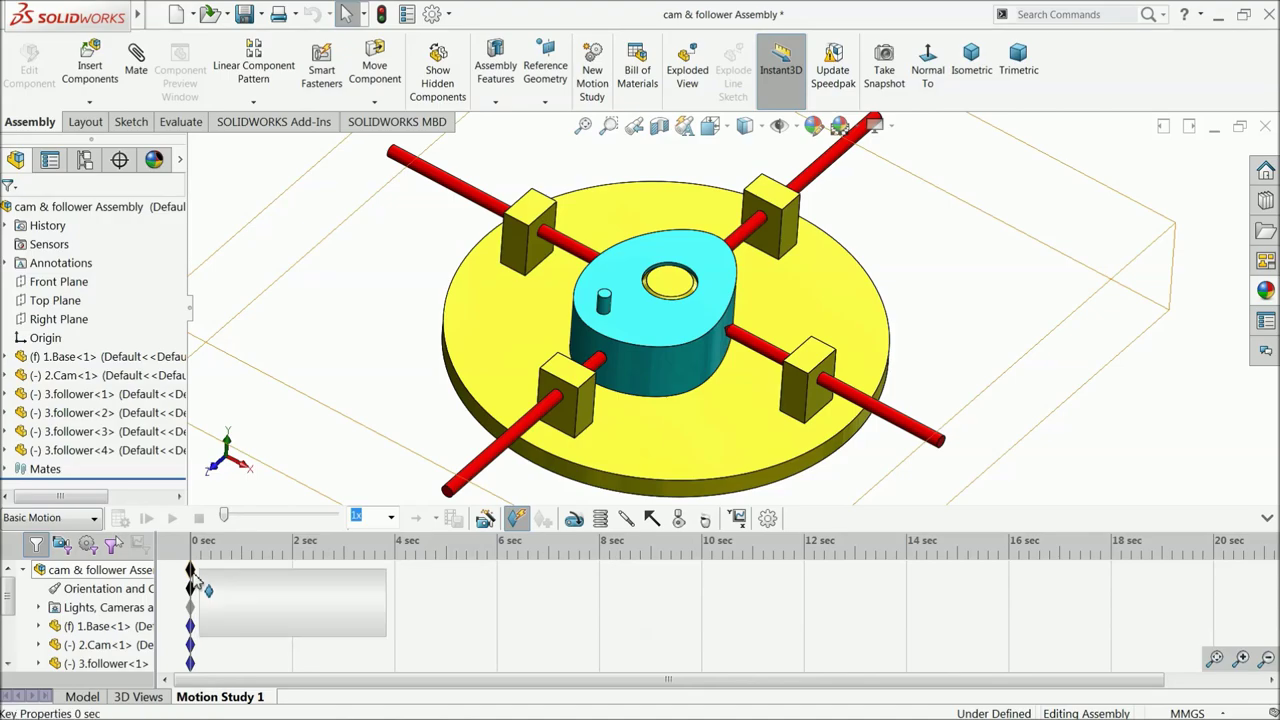
pyautogui.moveTo(190, 569); pyautogui.dragTo(806, 607)
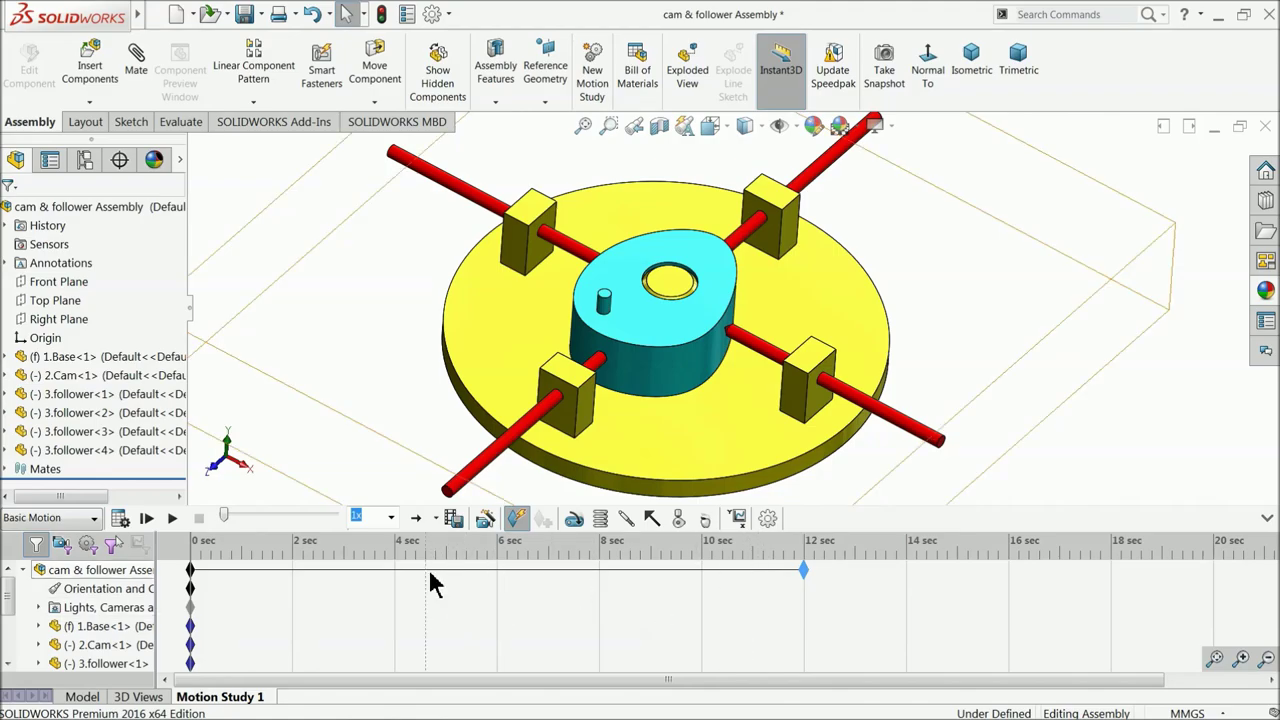
# - Add a rotary motor on the edge of the cam's center hole, running at a constant speed of 30 RPM
pyautogui.click(577, 524)
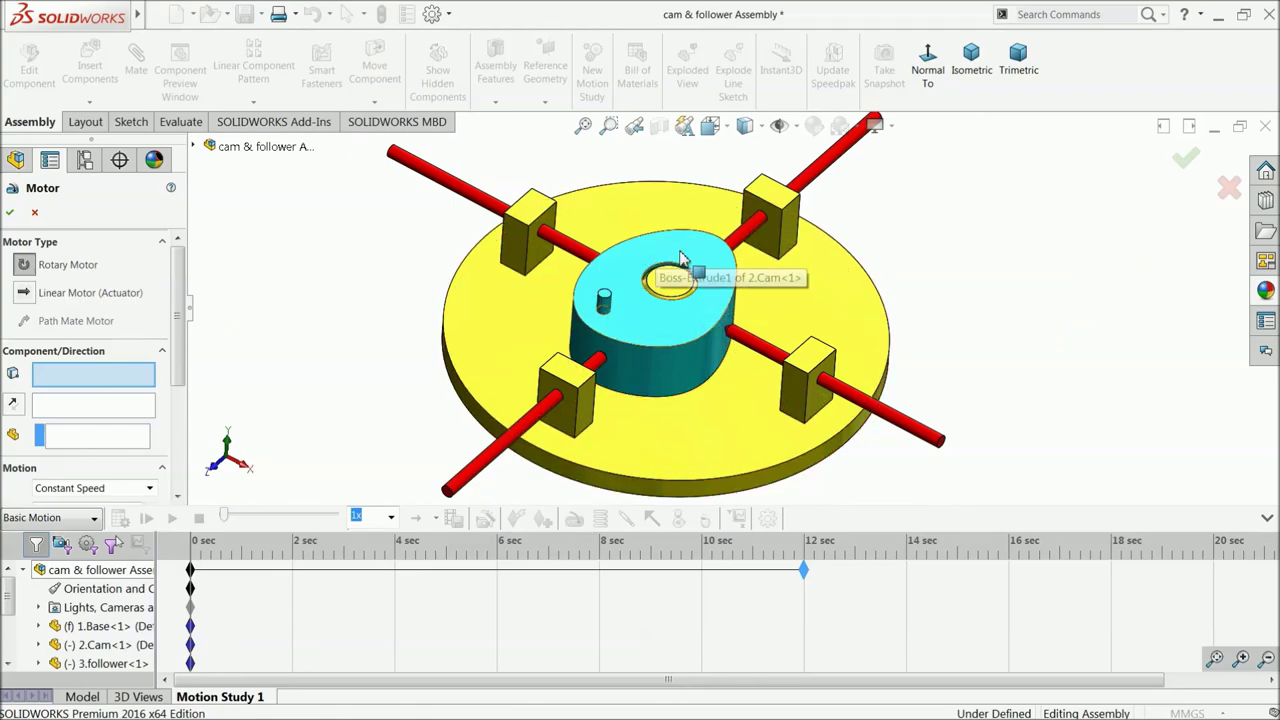
pyautogui.click(686, 303)
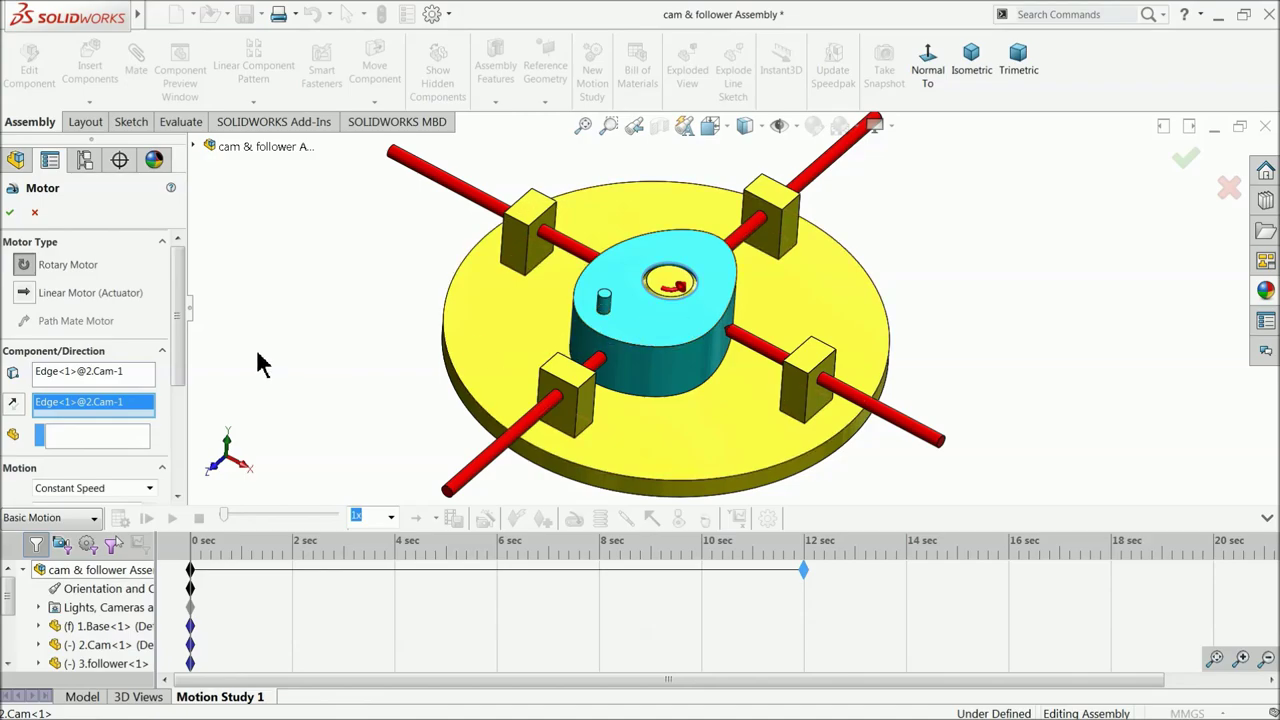
pyautogui.moveTo(176, 342); pyautogui.dragTo(94, 371)
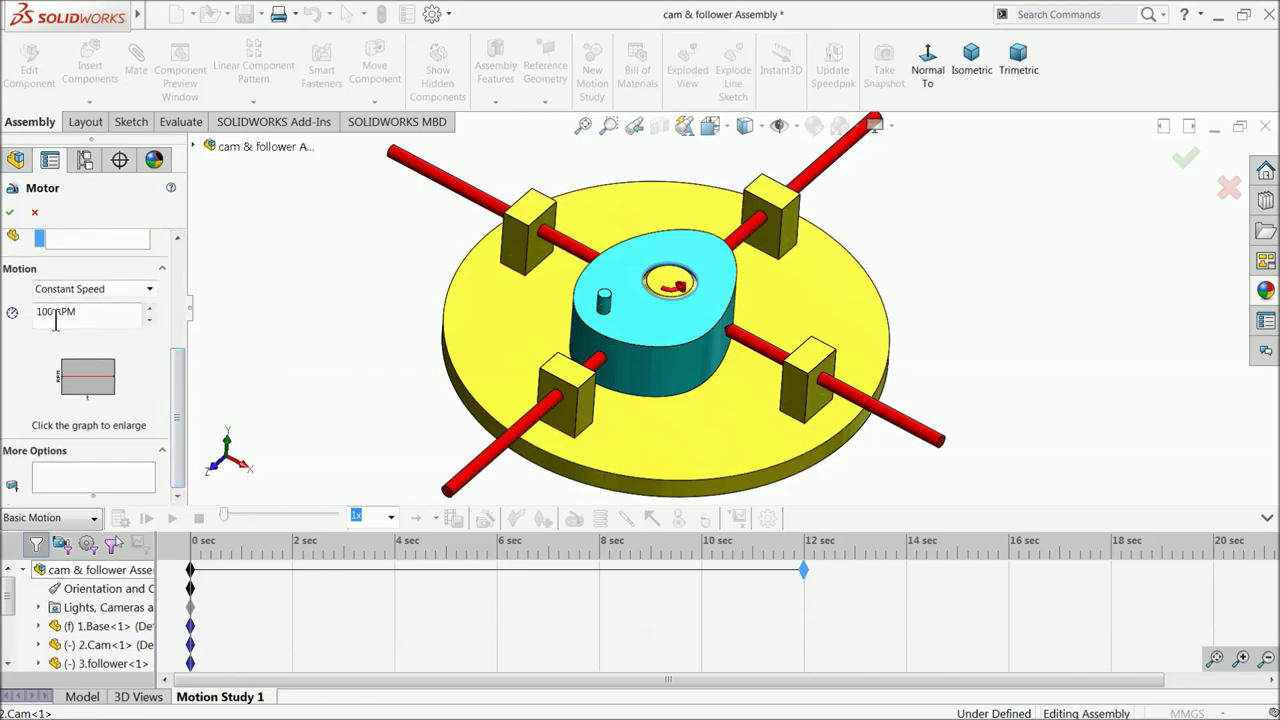
pyautogui.moveTo(57, 314); pyautogui.dragTo(35, 311)
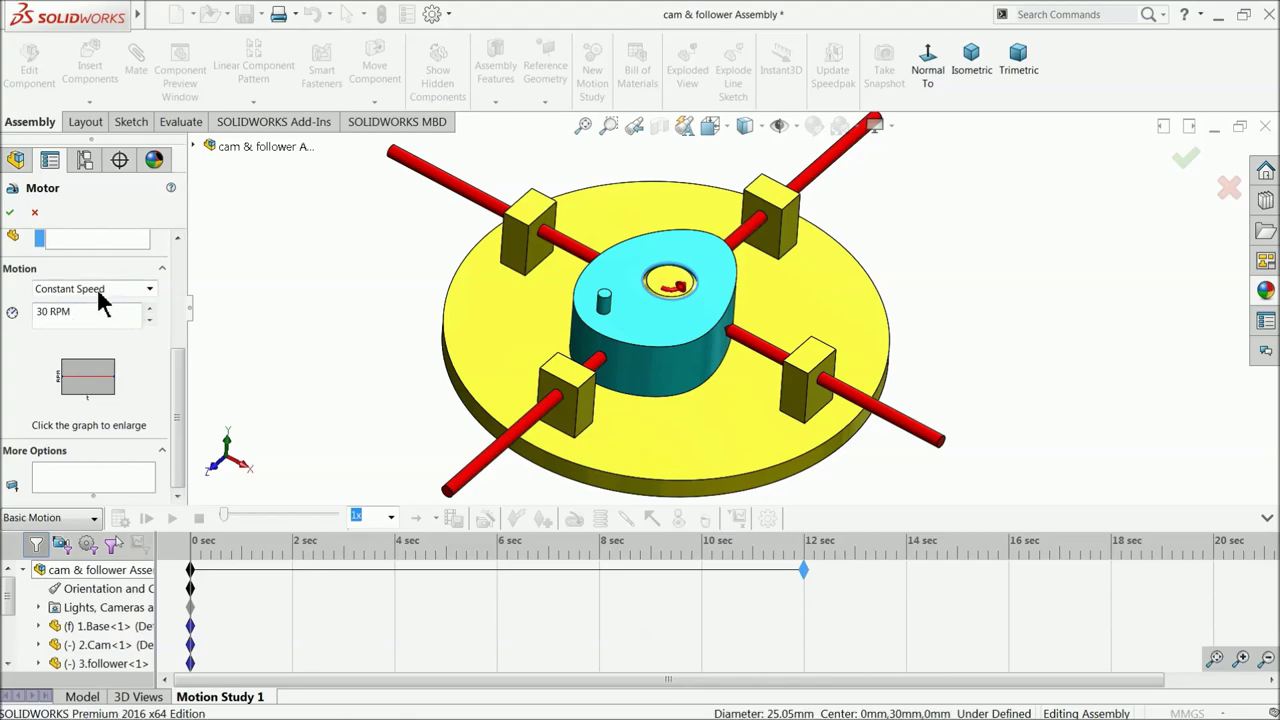
pyautogui.click(9, 212)
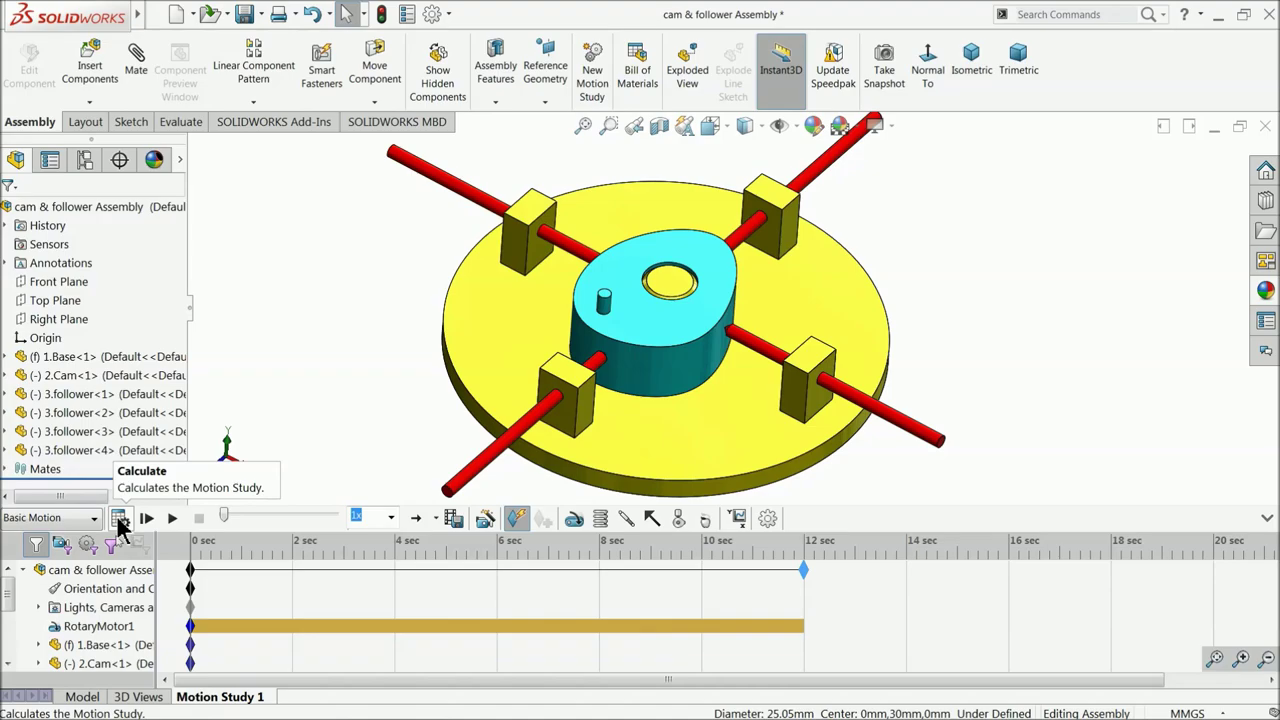
# - Calculate the motion study, collapse the timeline and play the resulting animation
pyautogui.click(119, 520)
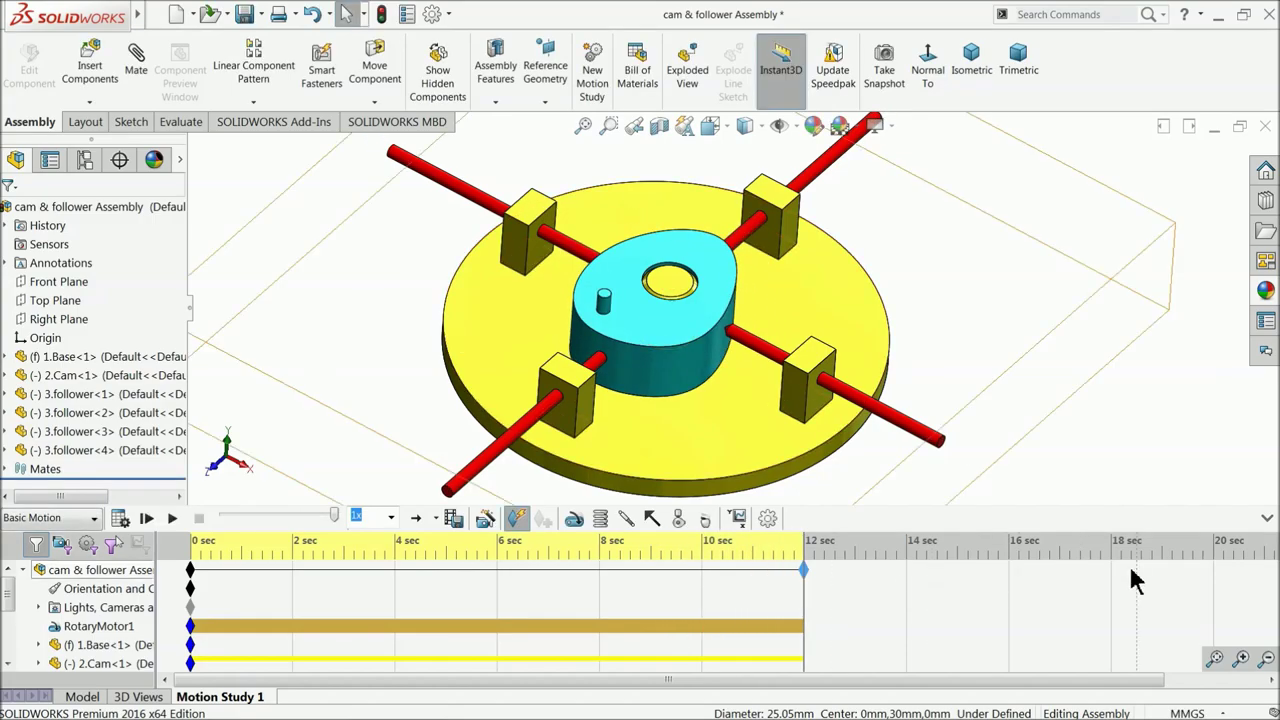
pyautogui.click(1266, 519)
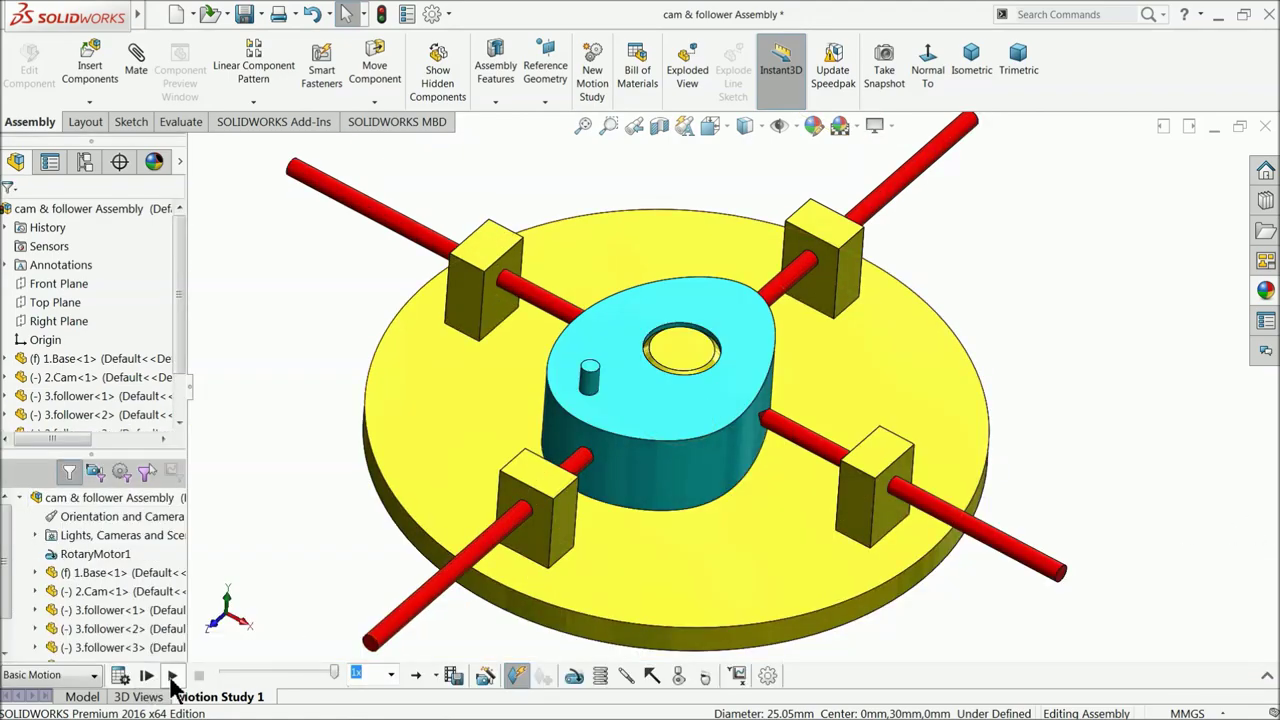
pyautogui.click(172, 678)
# - Start saving the animation to the Desktop as the AVI file "cam & follower Assembly"
pyautogui.click(455, 678)
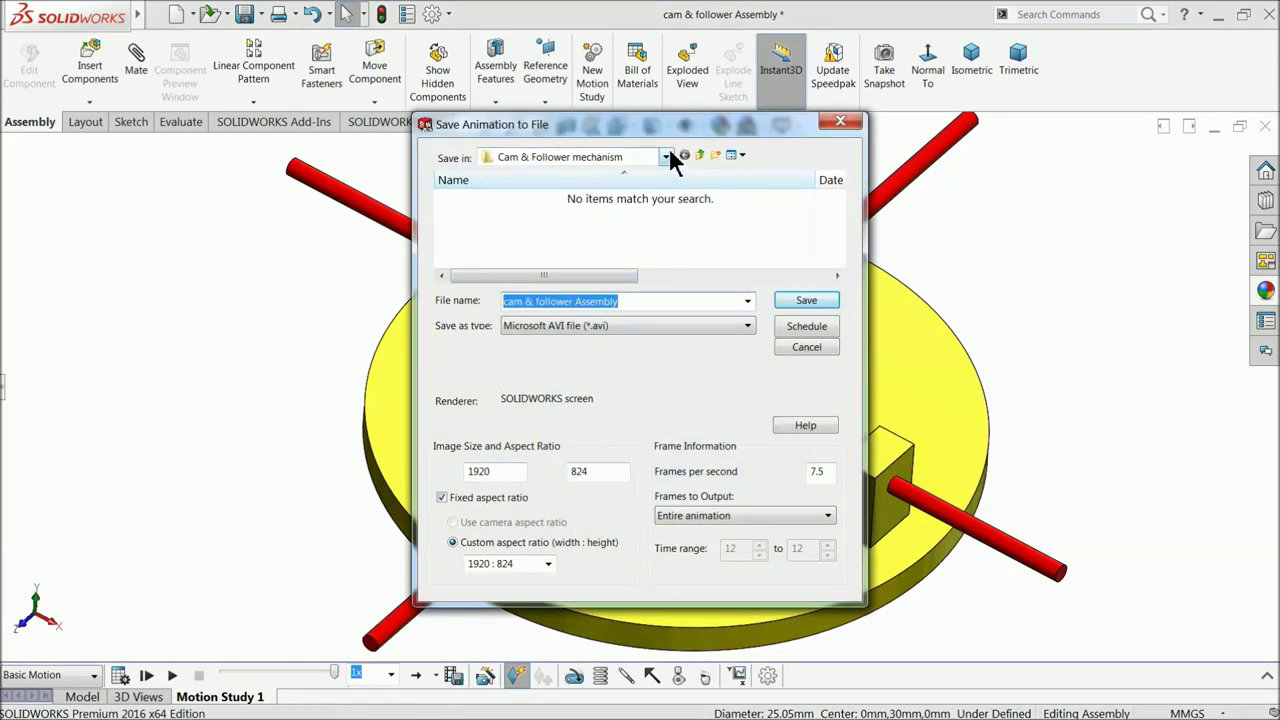
pyautogui.click(666, 157)
pyautogui.click(515, 180)
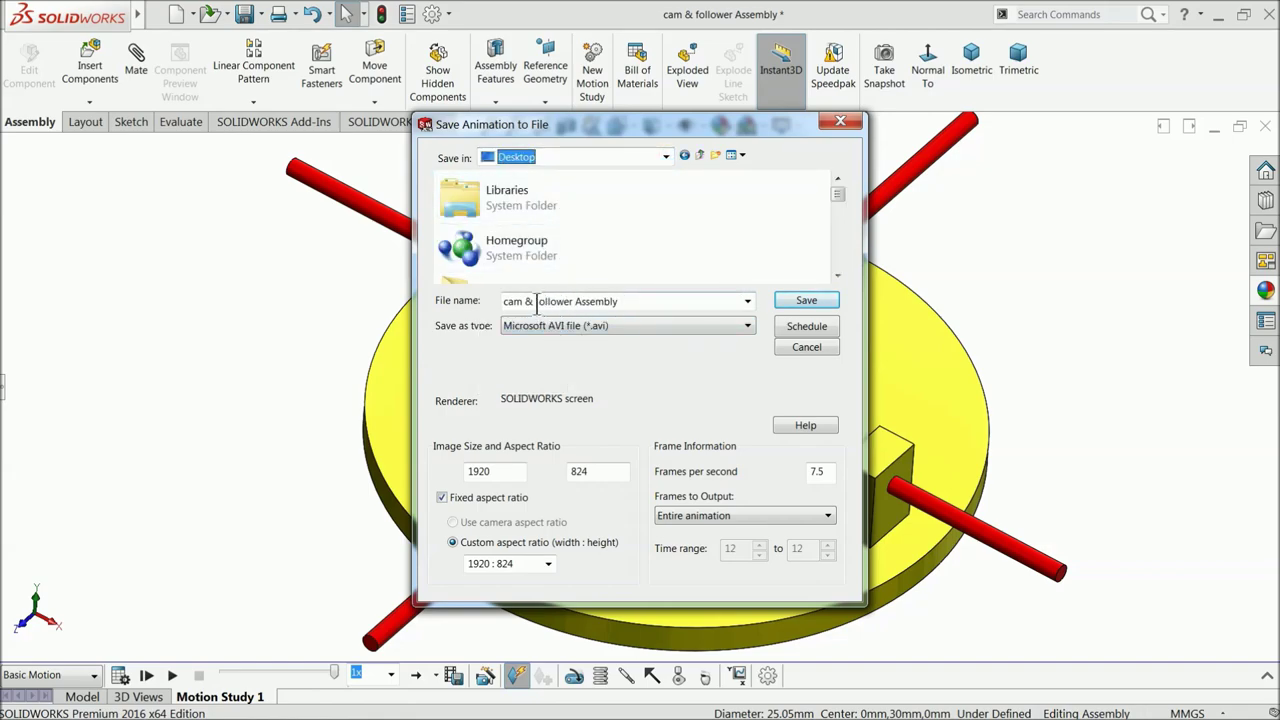
pyautogui.click(645, 336)
pyautogui.click(649, 333)
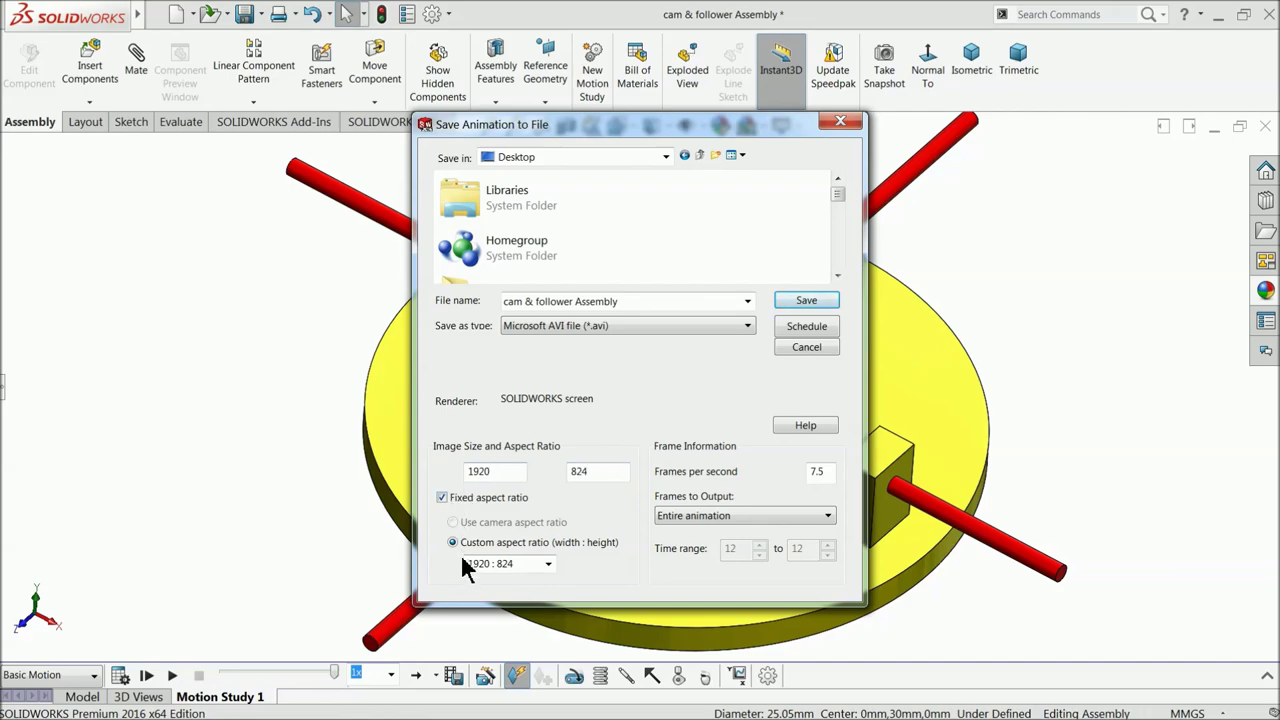
# - Export the animation in 16:9 HDTV format at 50 frames per second, turning off periodic key frames in the video compression
pyautogui.click(545, 565)
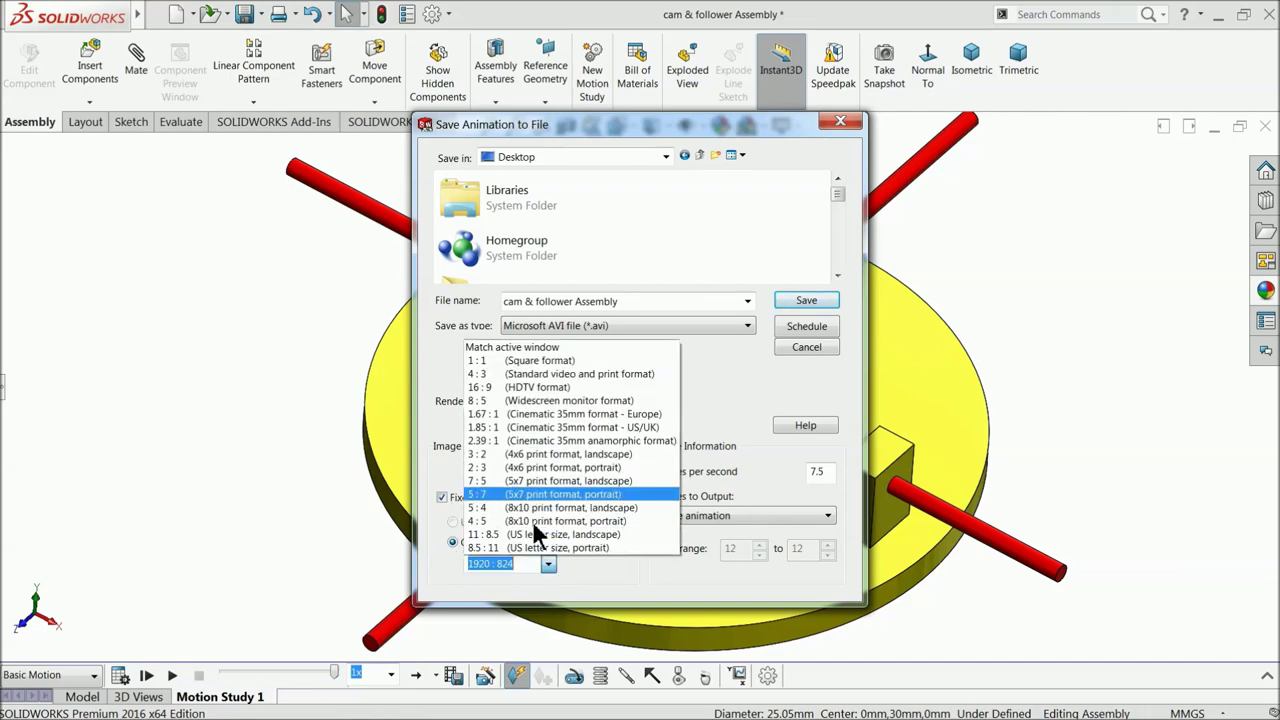
pyautogui.click(488, 390)
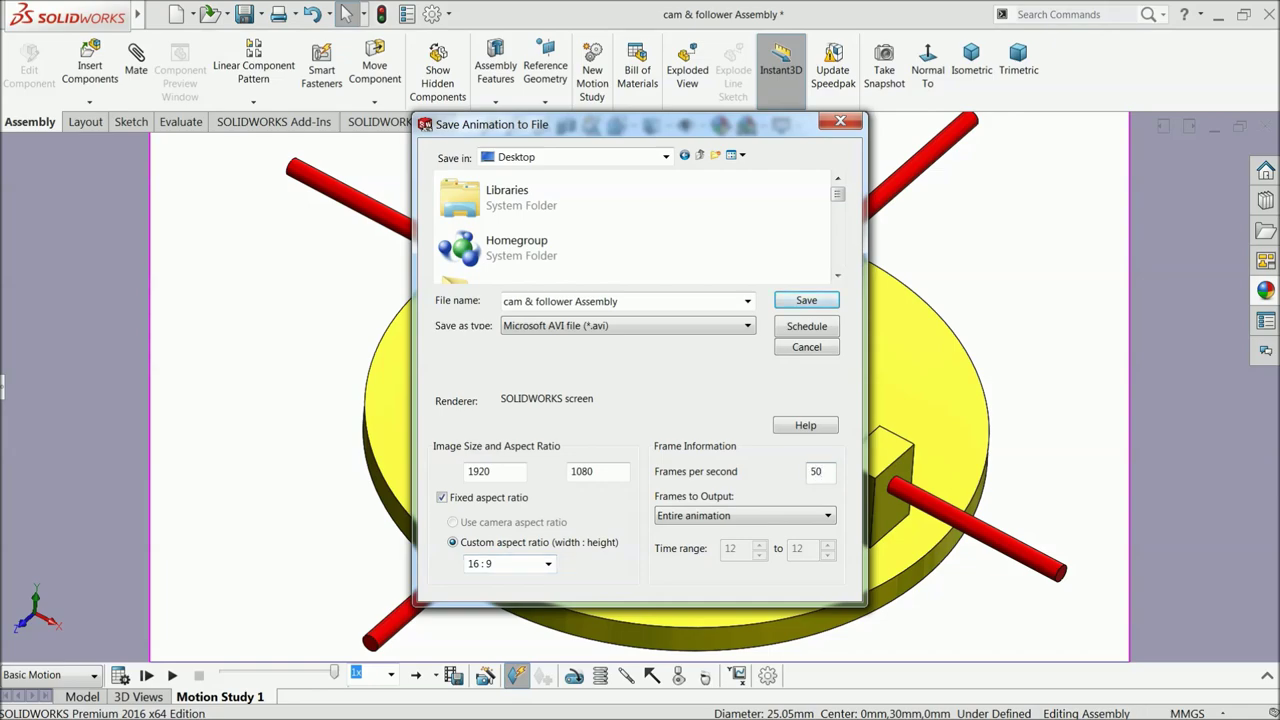
pyautogui.click(806, 303)
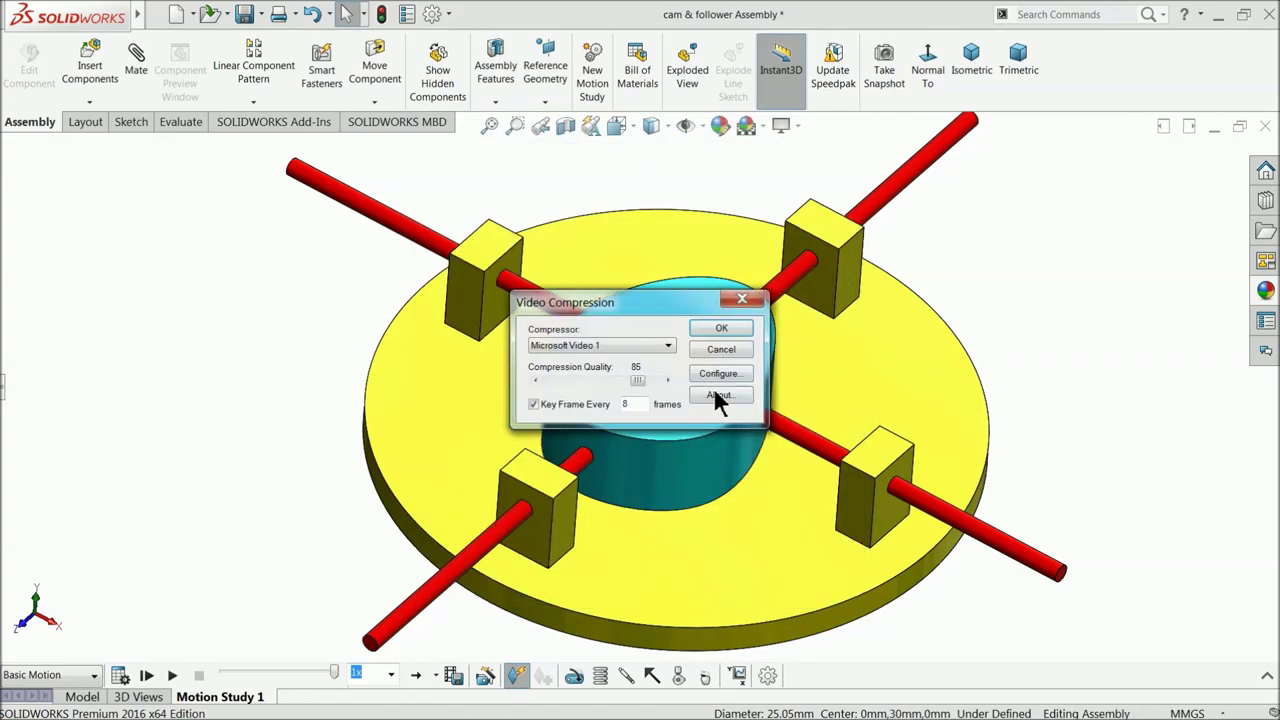
pyautogui.click(536, 405)
pyautogui.click(721, 331)
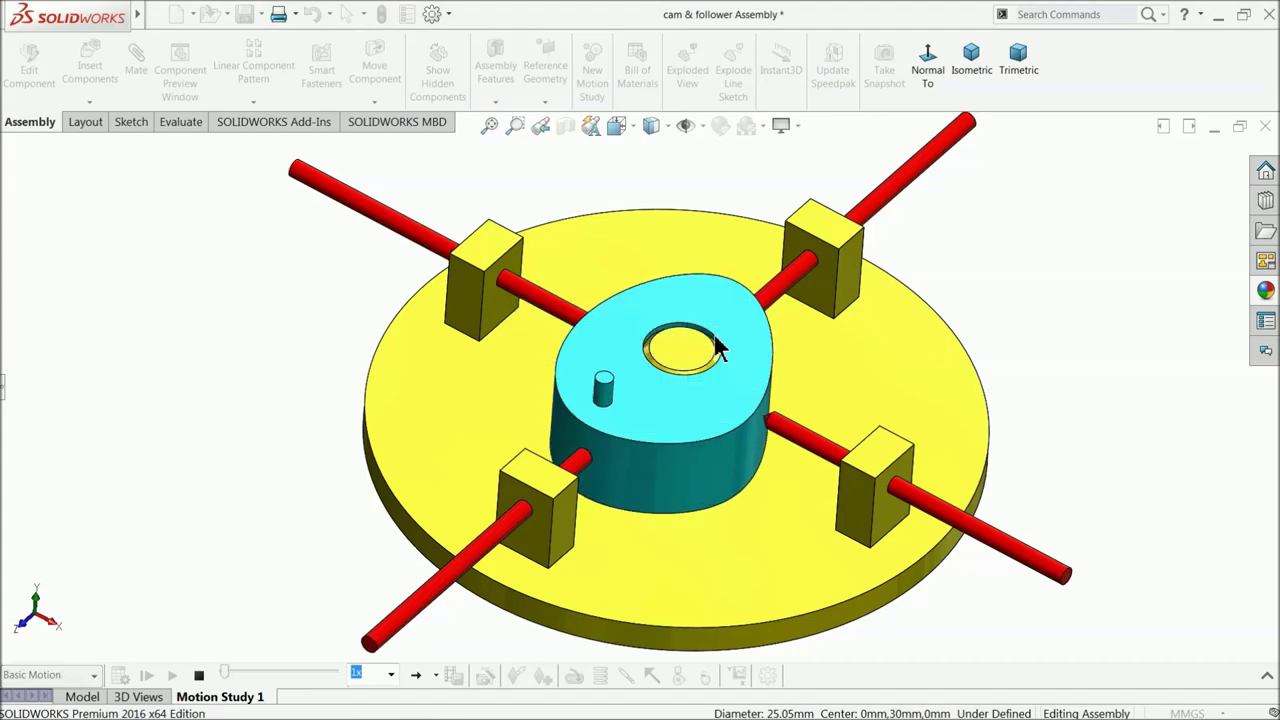